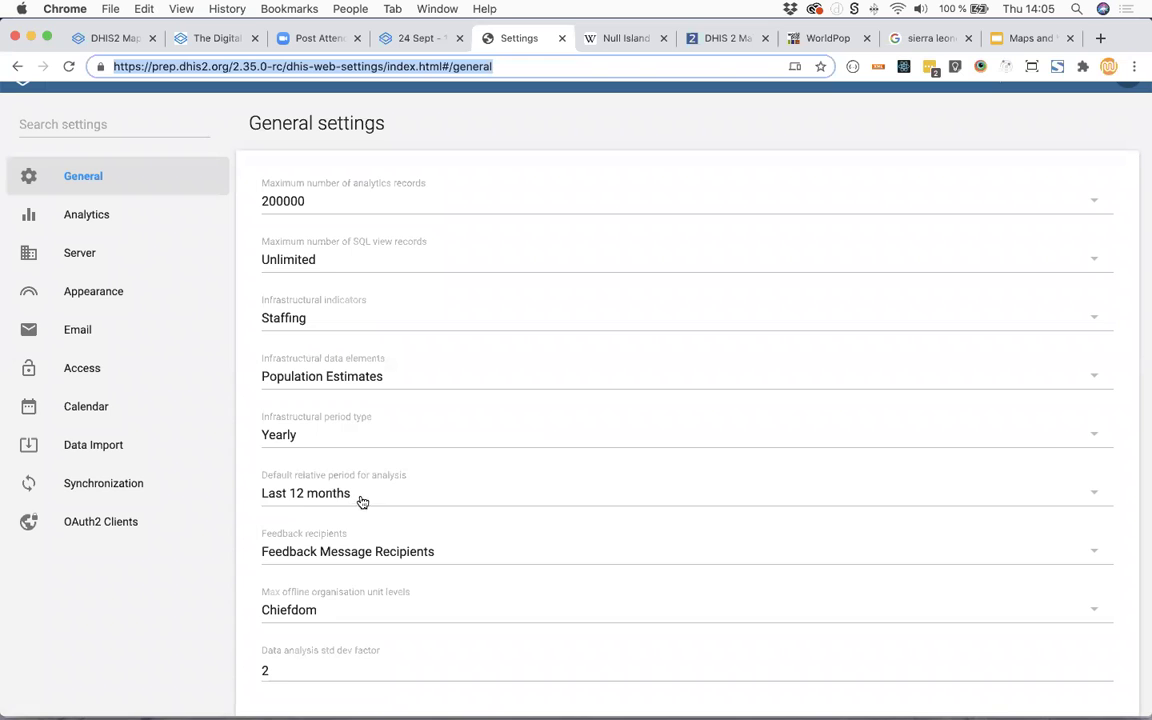
Return to the DHIS2 Maps app and add the prepared Malaria case registration event layer to the map
left_click(107, 37)
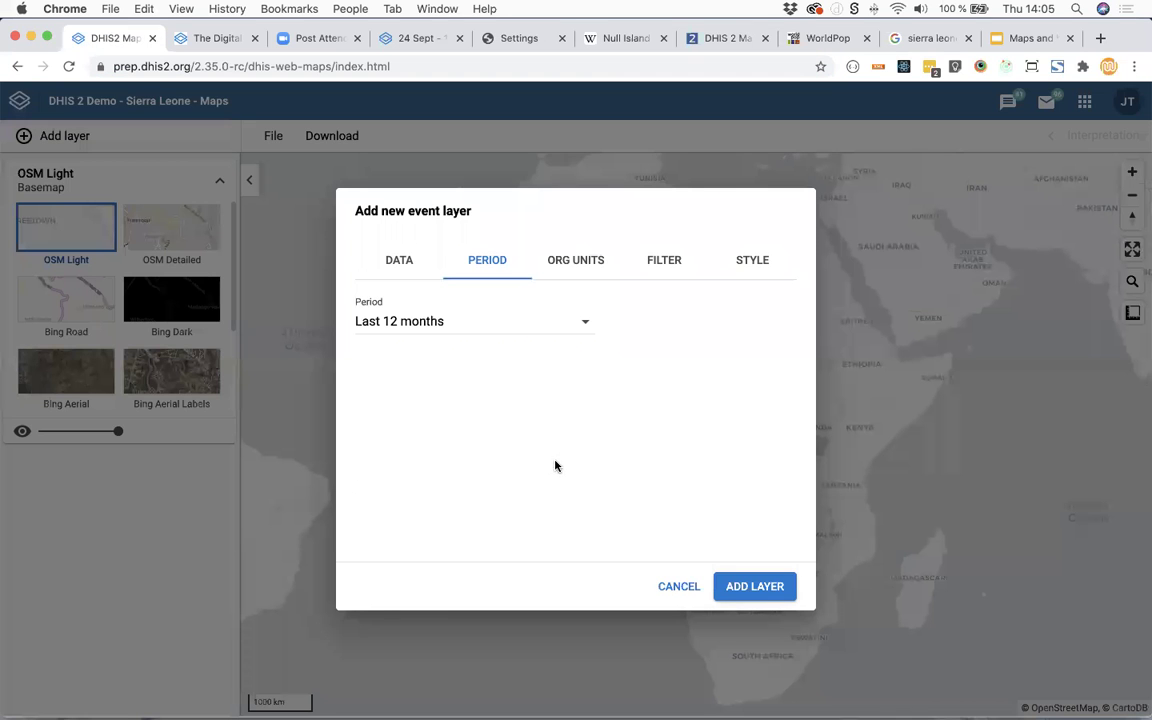
left_click(403, 262)
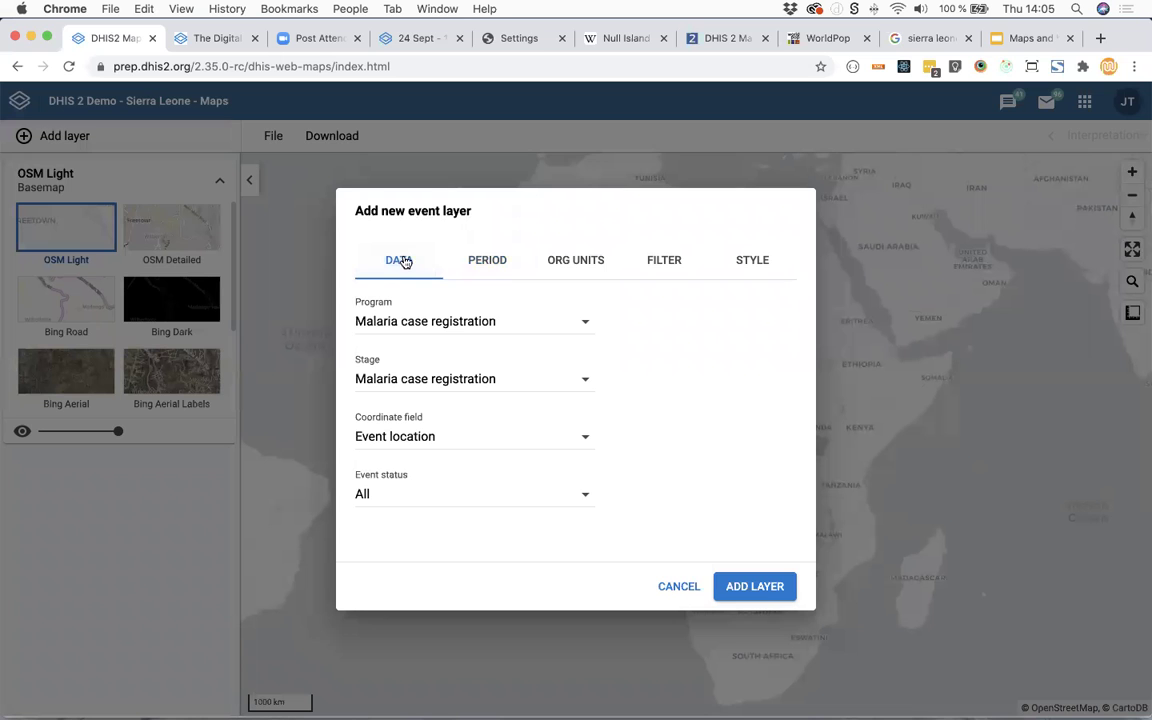
left_click(764, 590)
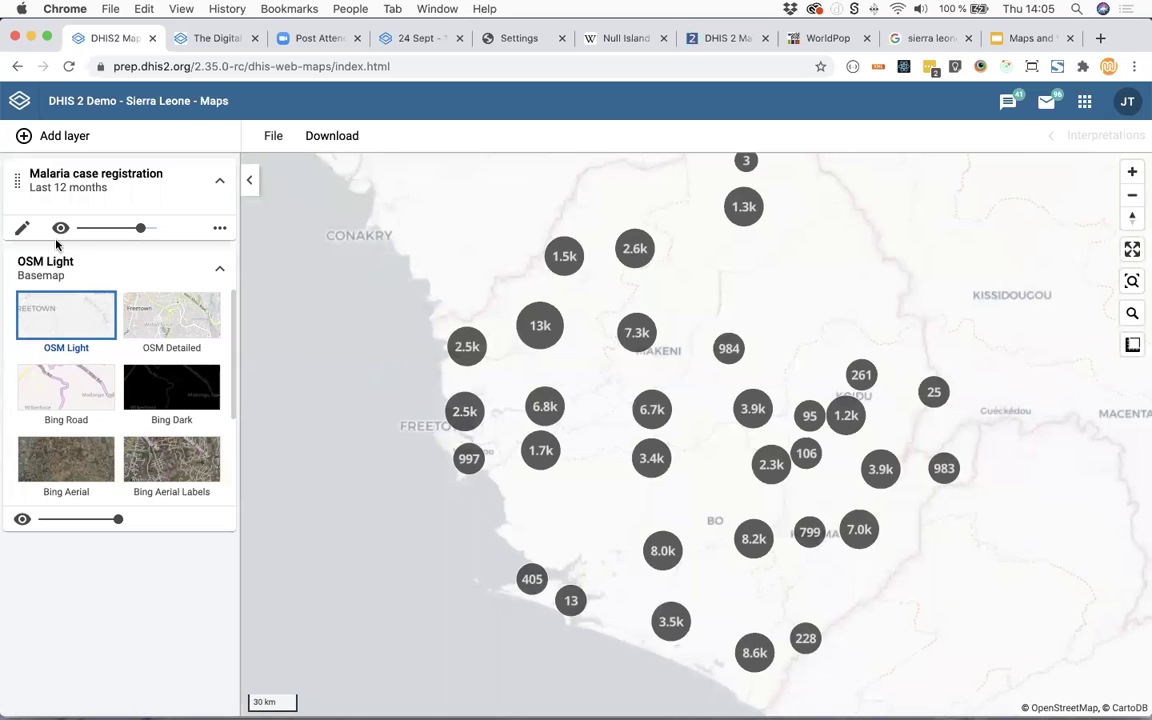
Change the Malaria case registration layer's period to Last 6 months and update the layer
left_click(24, 229)
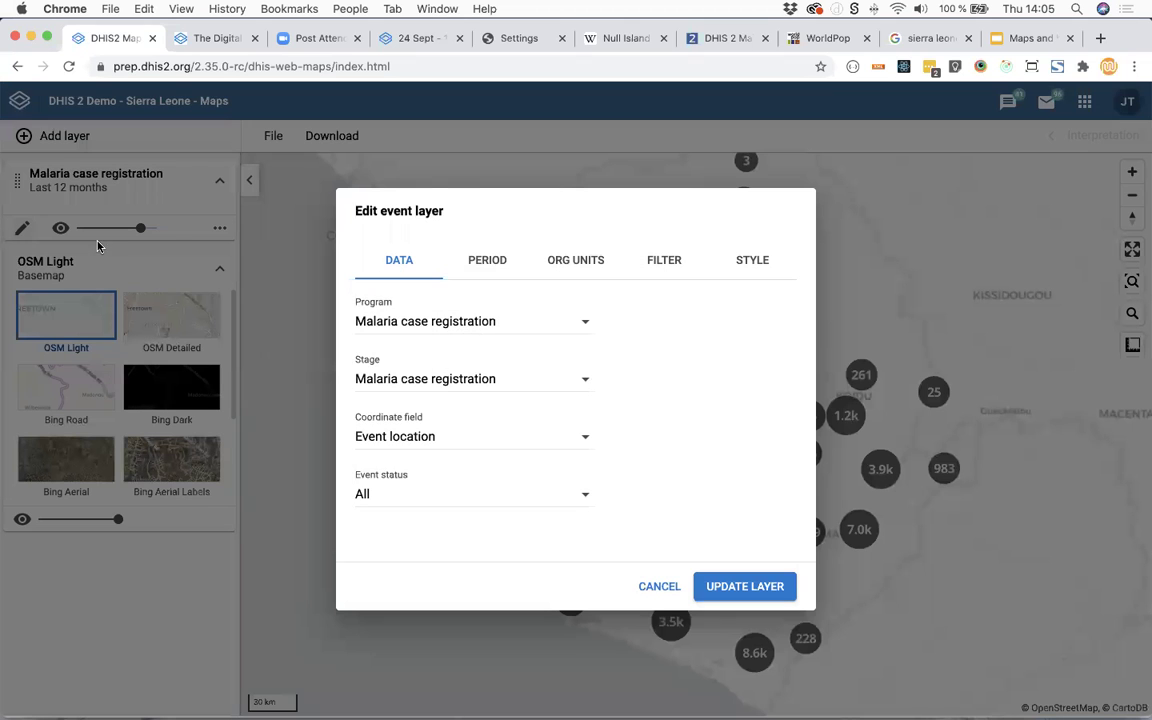
left_click(484, 261)
left_click(446, 322)
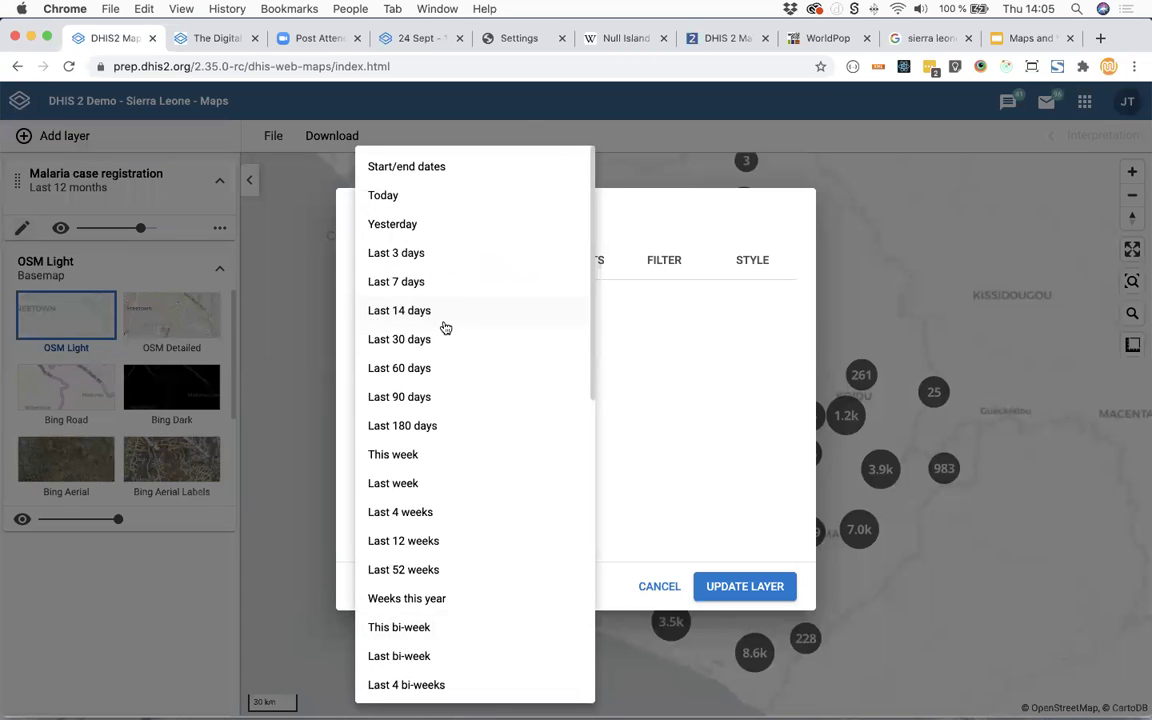
scroll(436, 545, "down", 3)
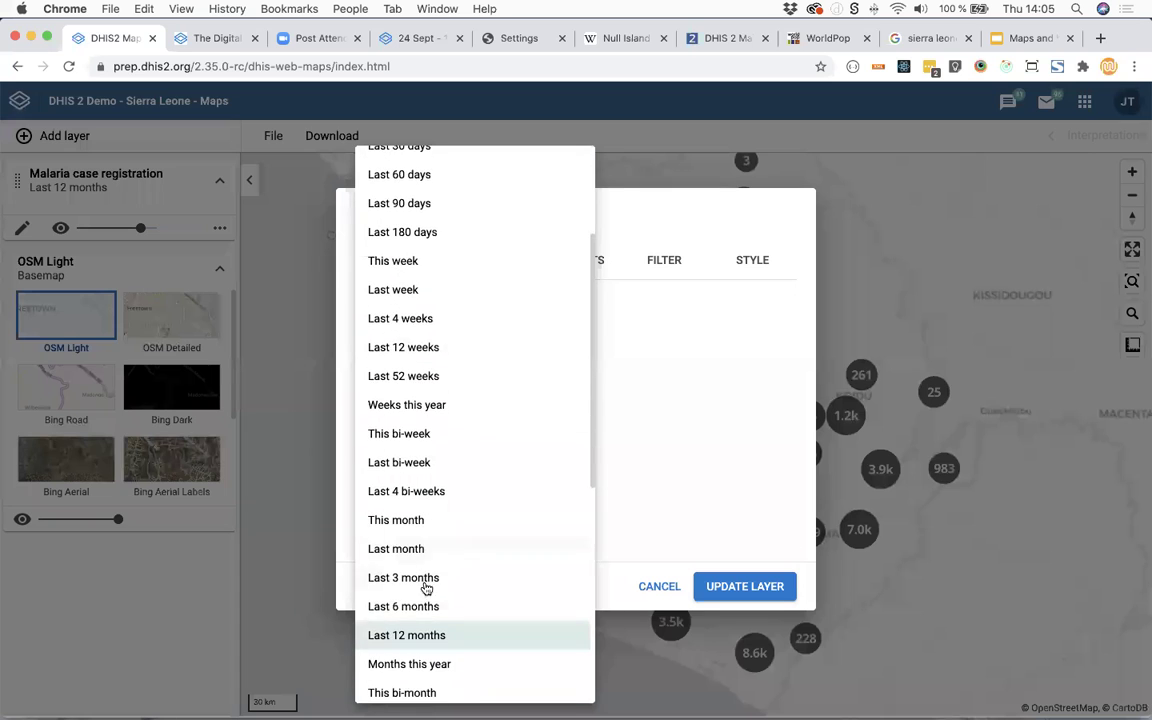
left_click(390, 609)
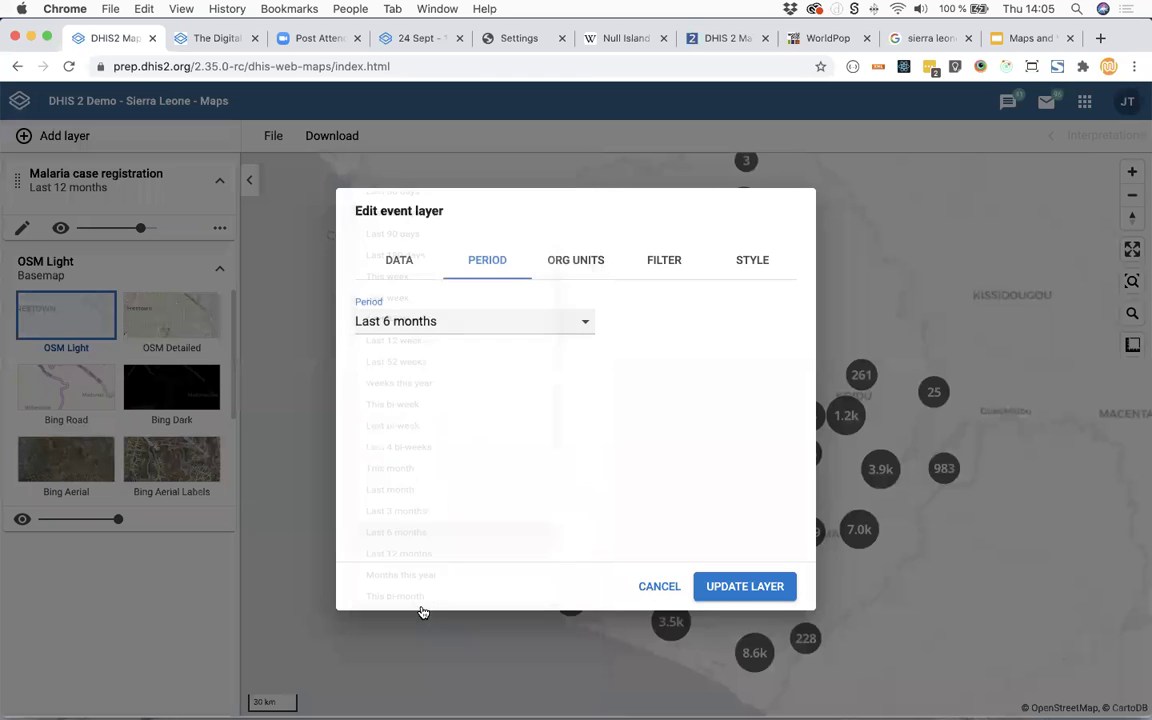
left_click(731, 589)
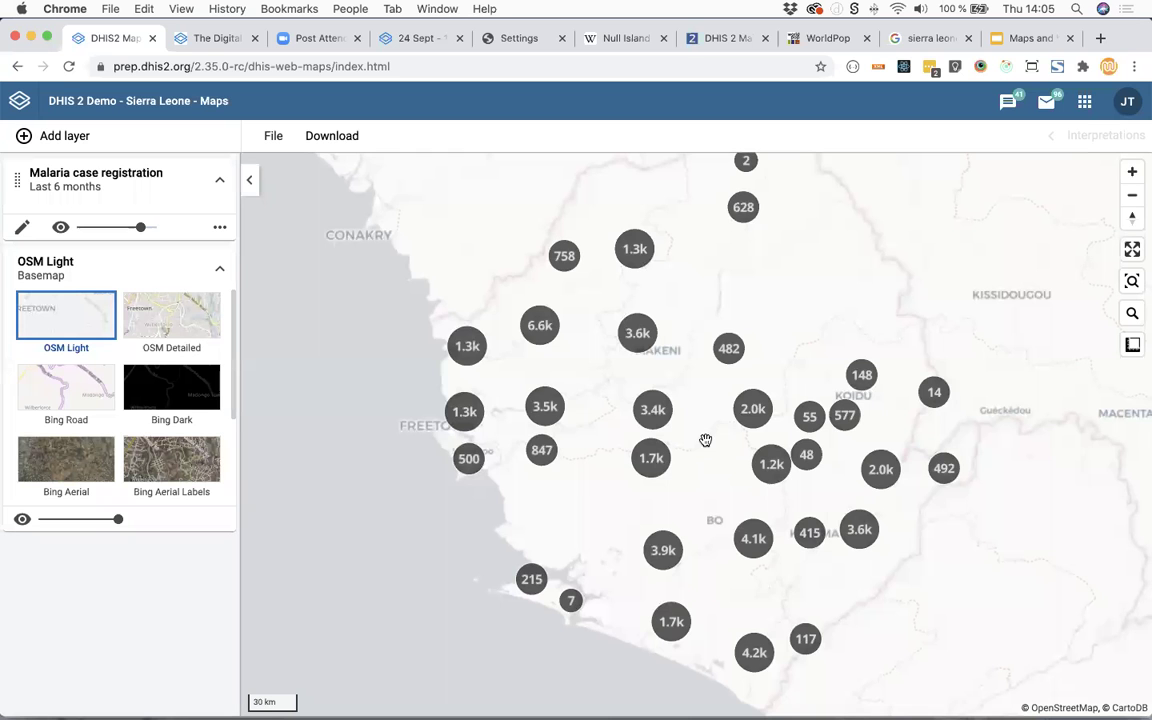
Examine how the malaria event clusters group and split across Sierra Leone at different map scales
scroll(702, 451, "down", 3)
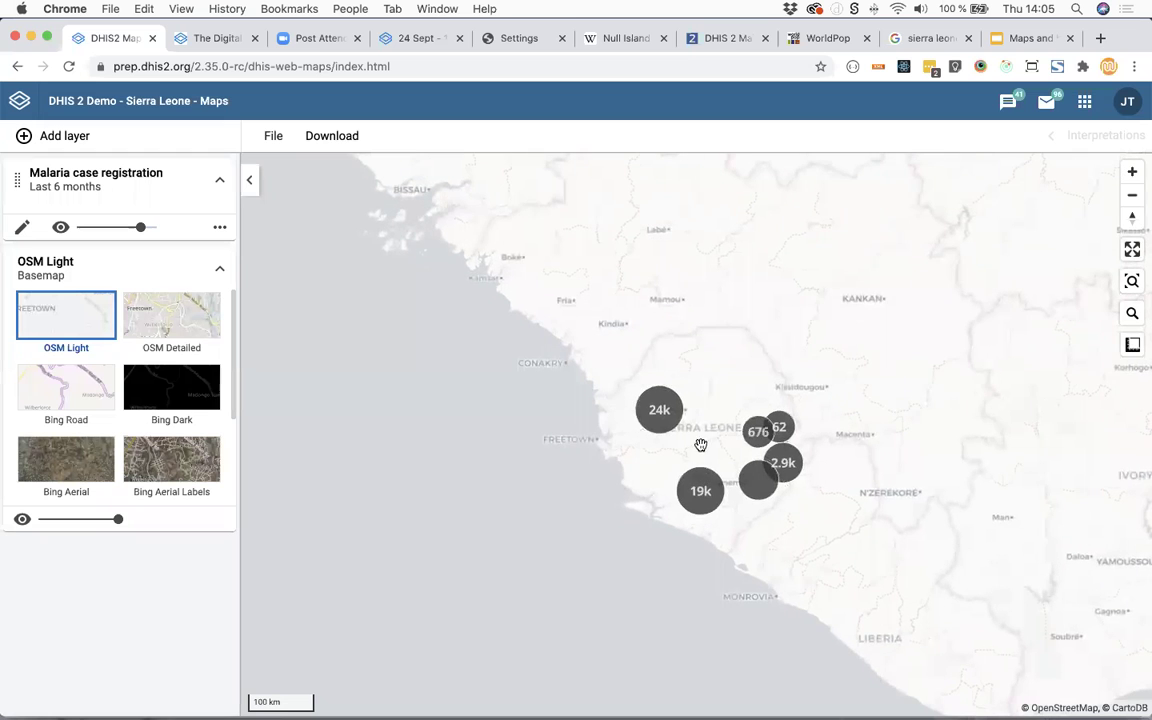
scroll(699, 443, "down", 5)
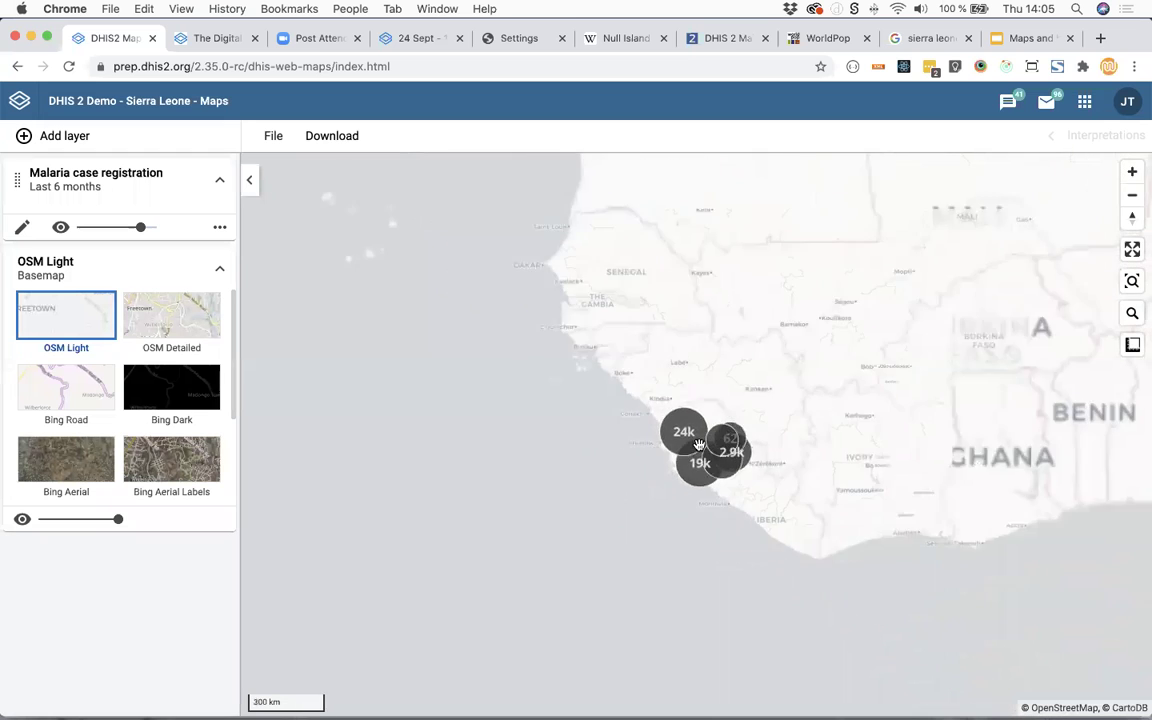
scroll(697, 446, "down", 3)
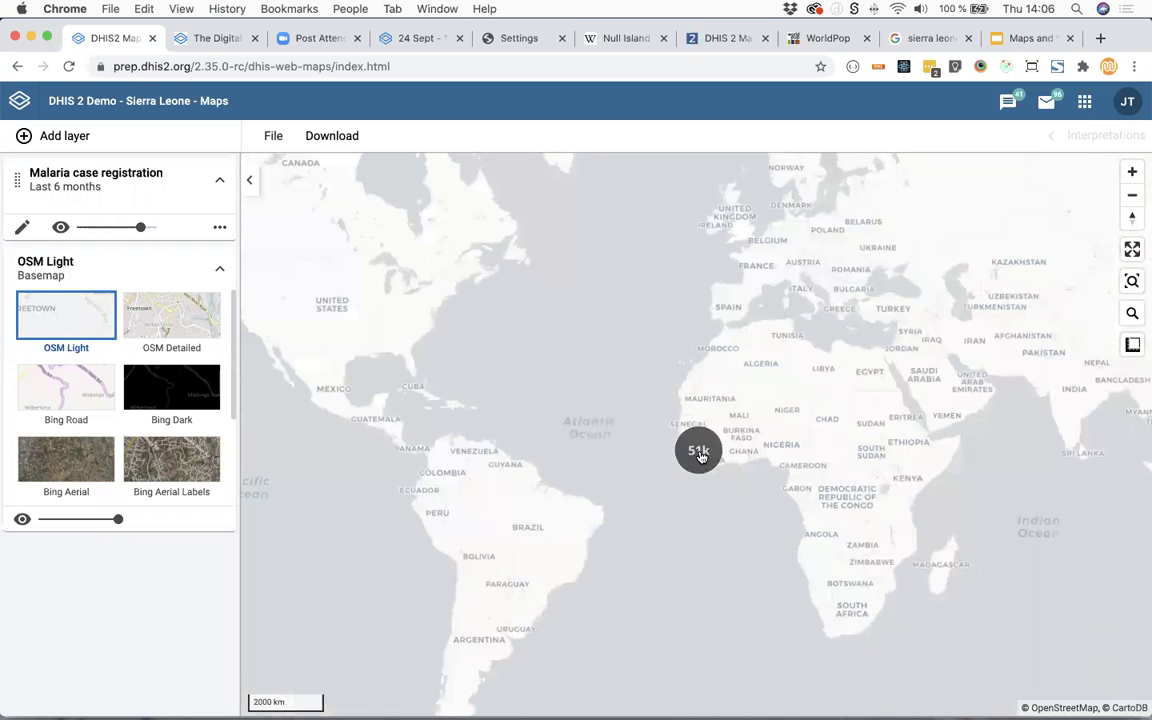
scroll(699, 453, "up", 5)
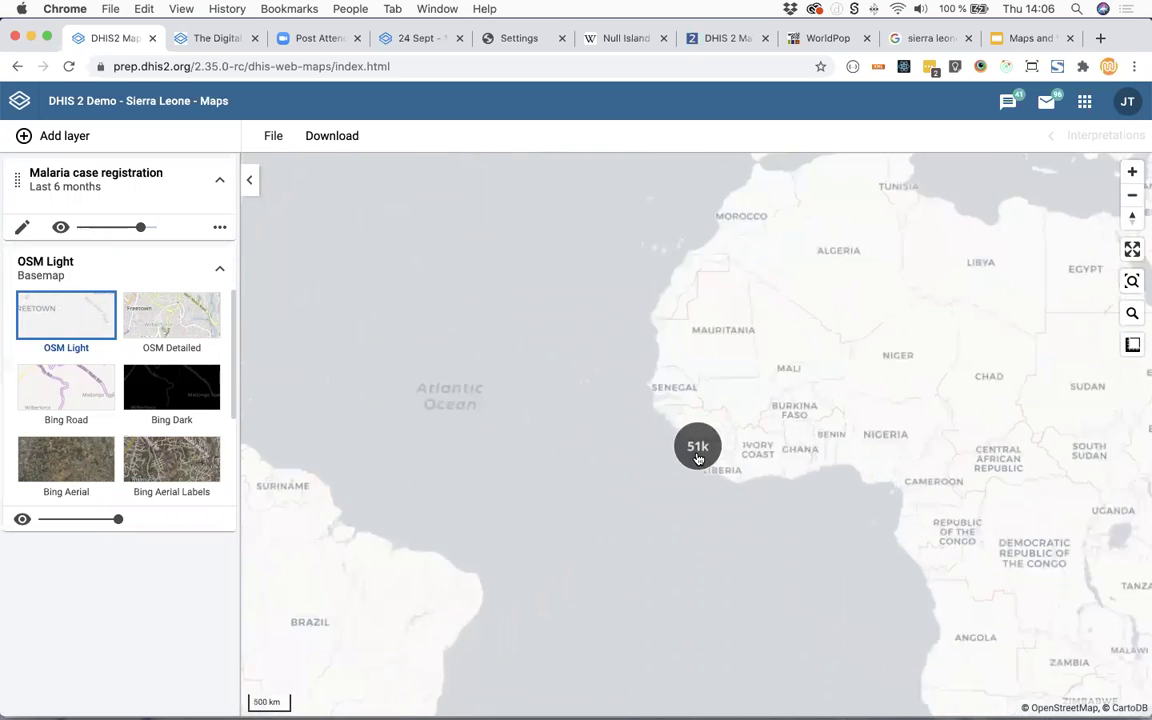
scroll(699, 450, "up", 5)
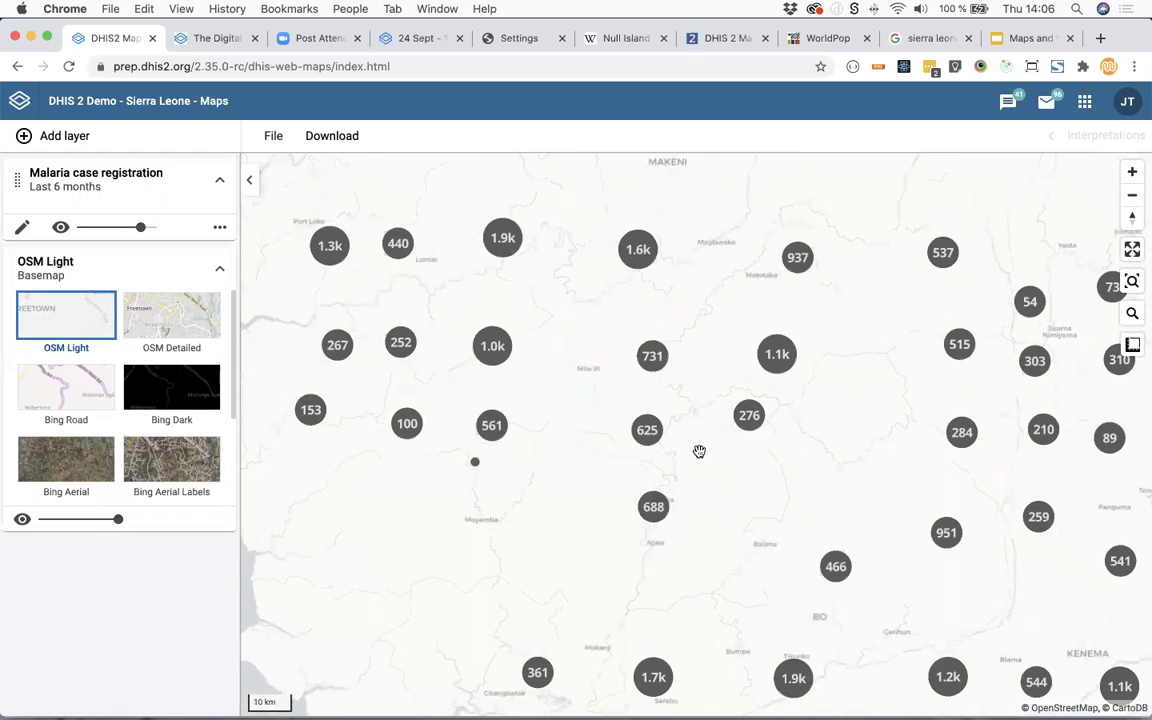
scroll(699, 452, "down", 2)
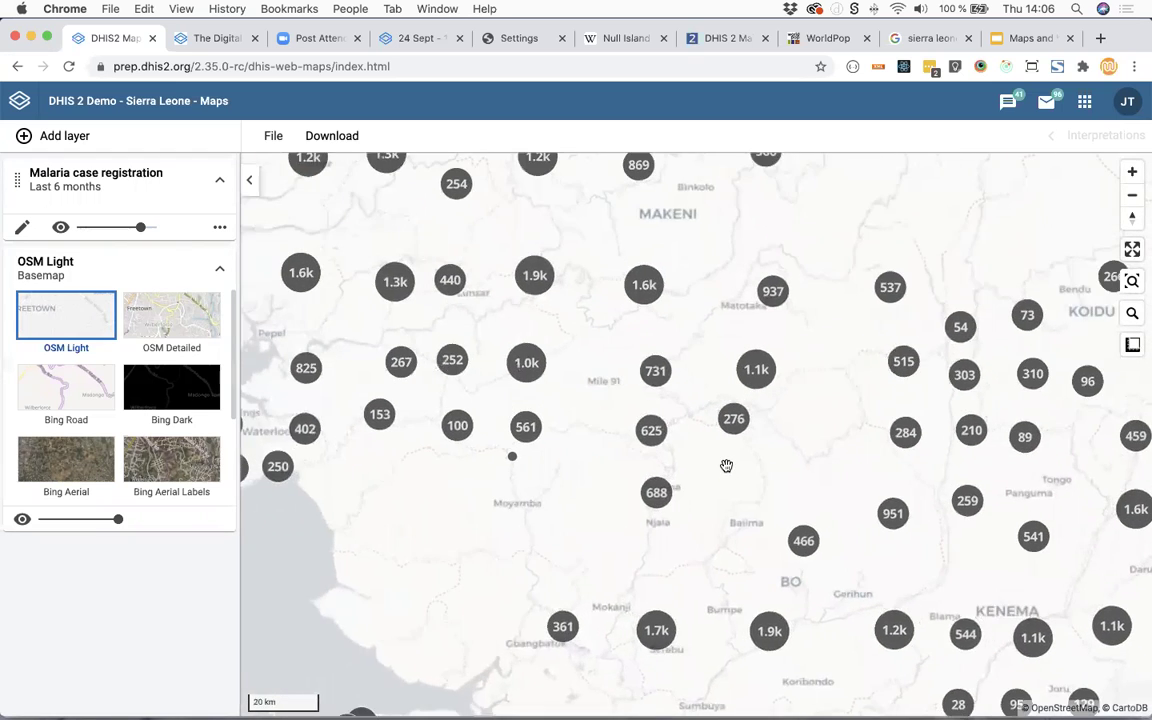
scroll(726, 466, "up", 2)
scroll(726, 464, "down", 3)
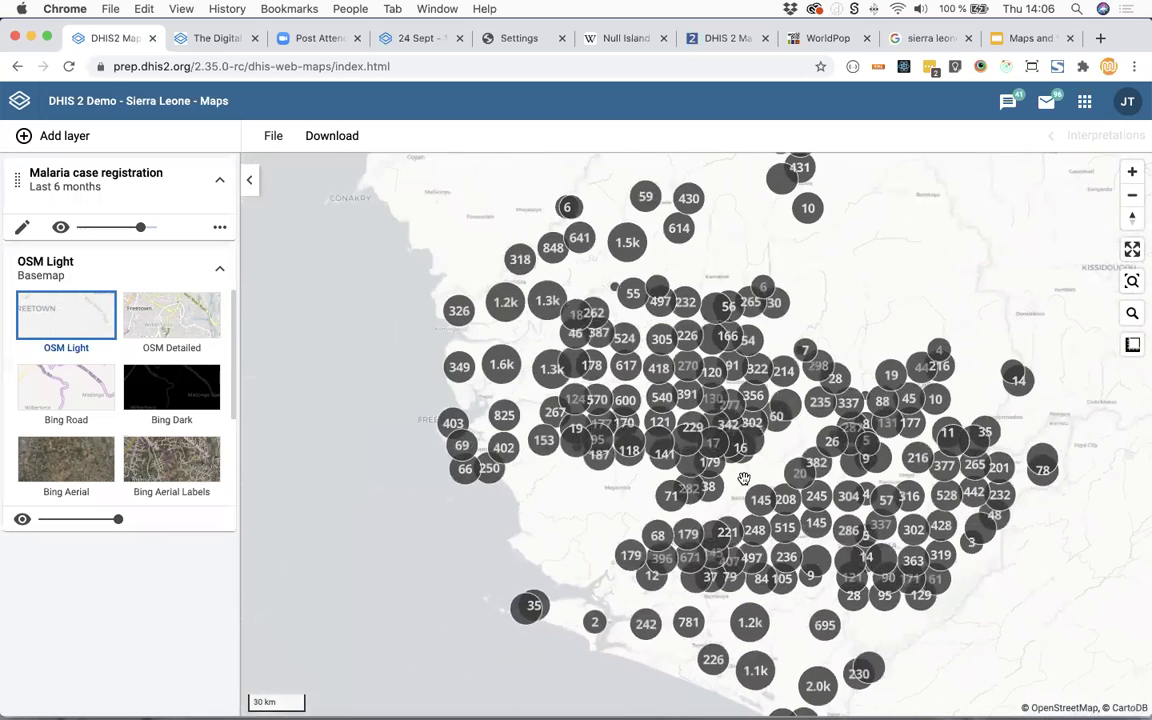
scroll(736, 473, "down", 2)
scroll(740, 471, "up", 3)
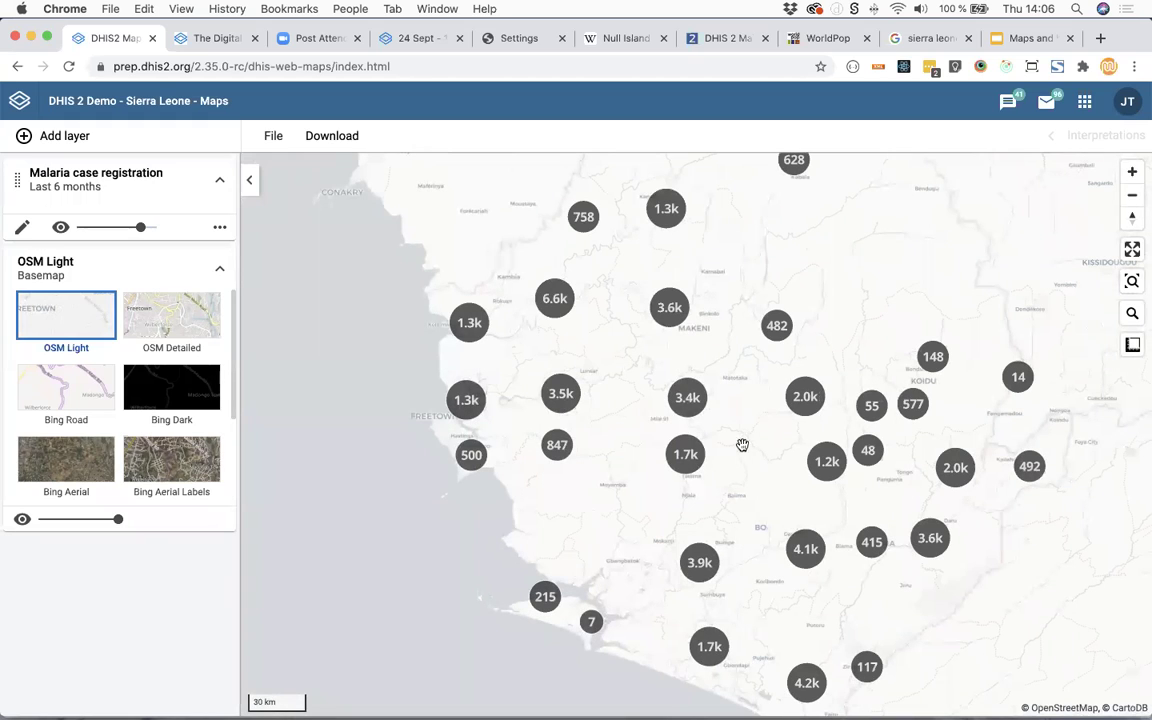
scroll(721, 404, "up", 1)
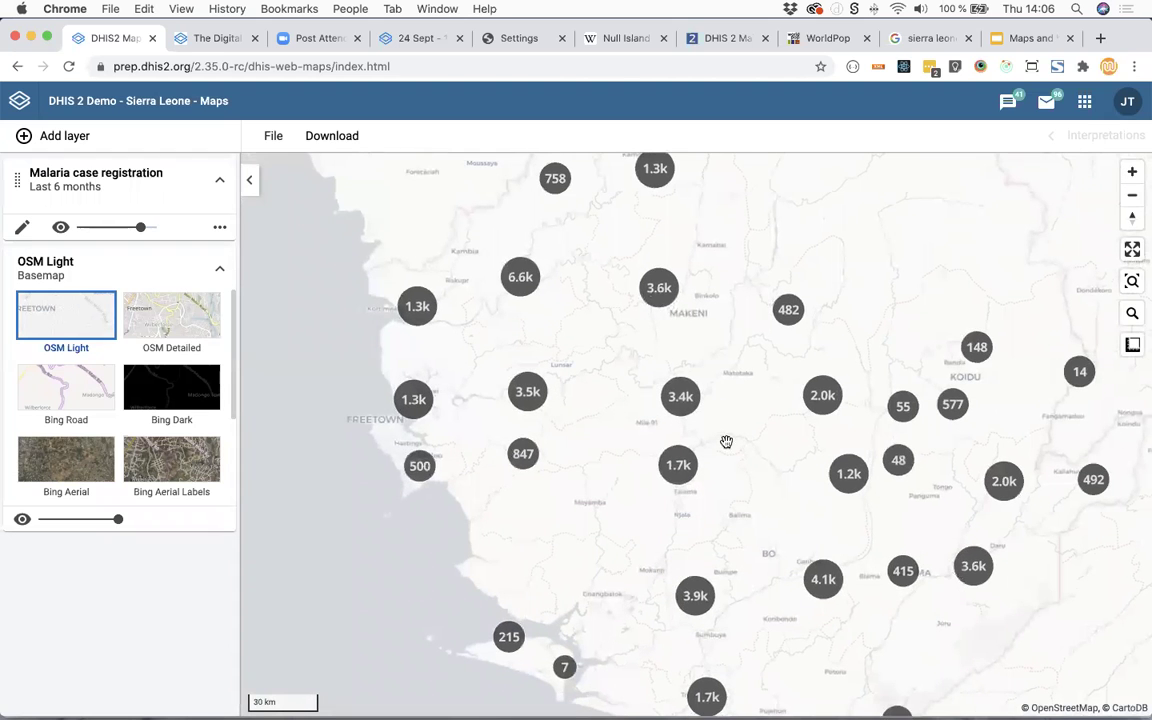
scroll(726, 452, "down", 2)
left_click_drag(761, 455, 677, 446)
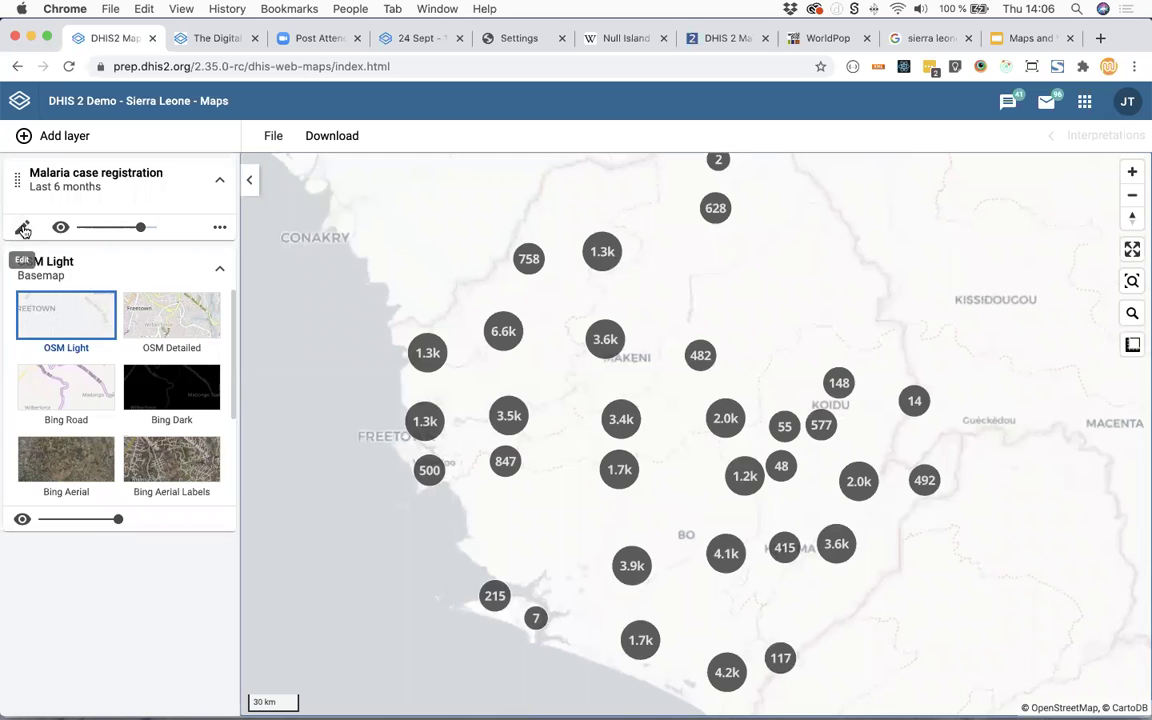
Restyle the malaria event layer to view all events, coloured by the Gender data element, and update it
left_click(23, 230)
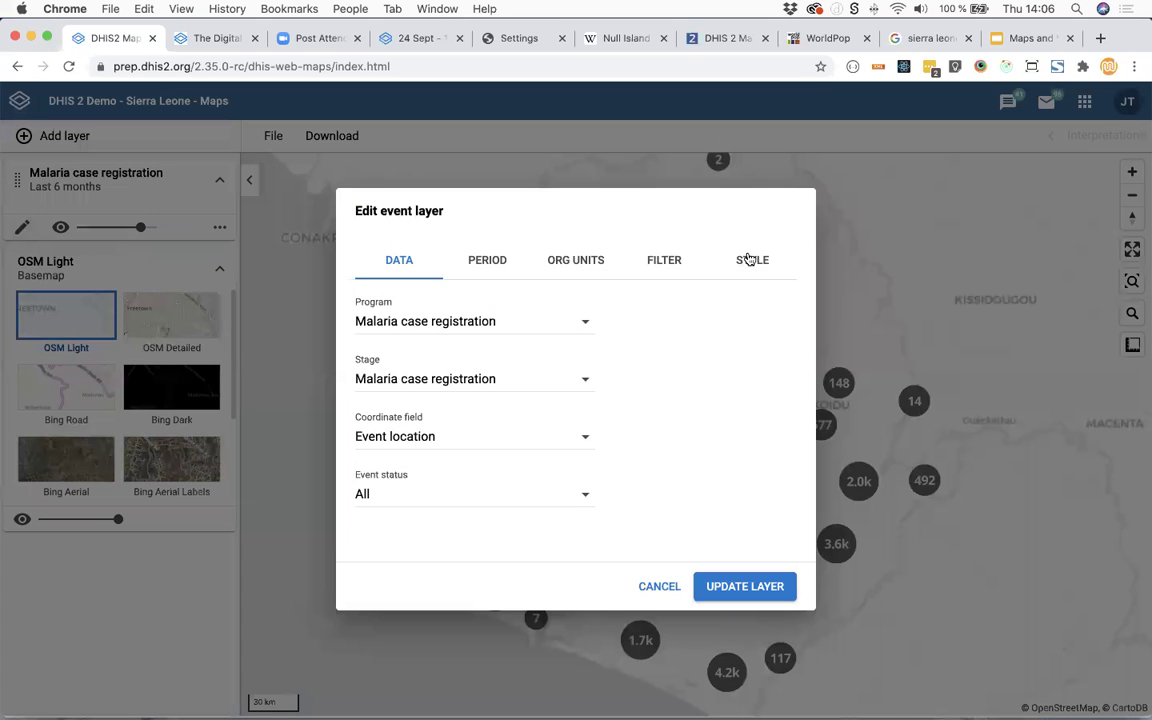
left_click(750, 260)
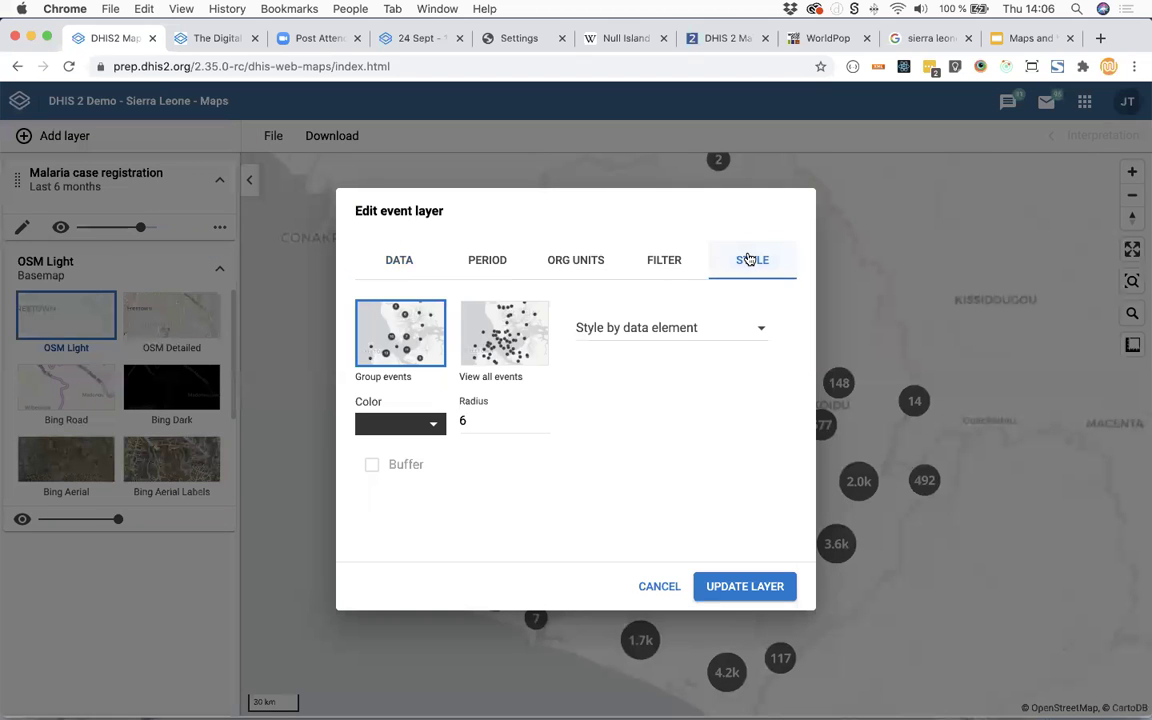
left_click(509, 346)
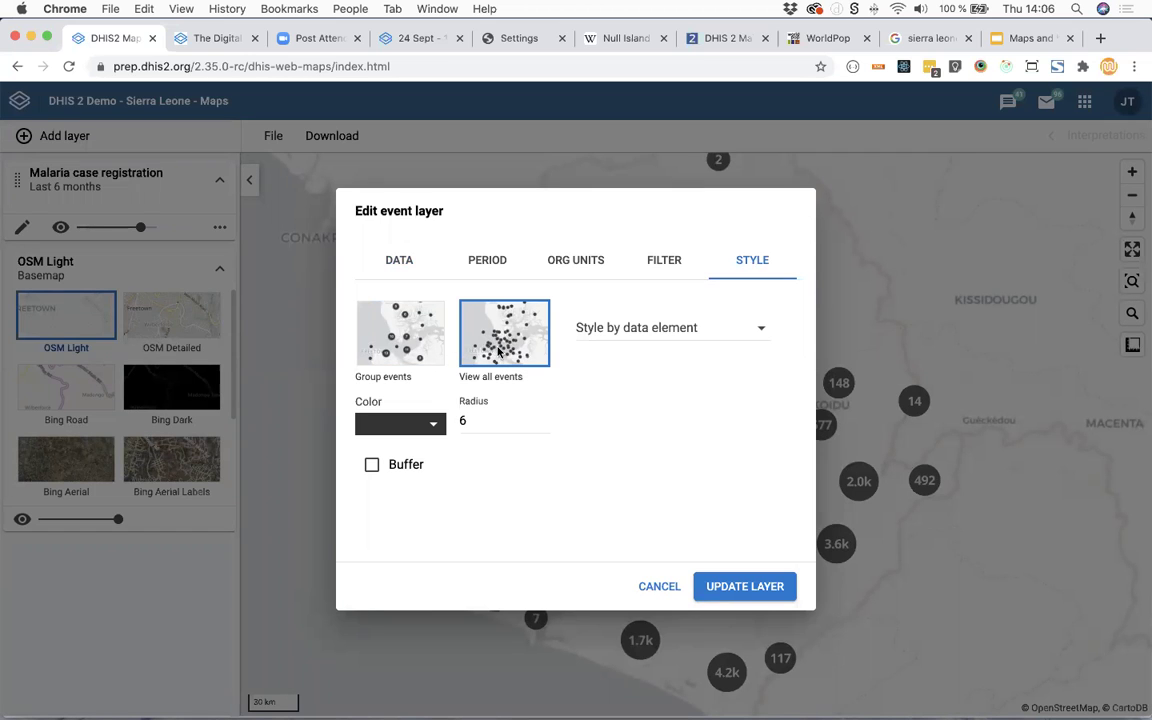
left_click(617, 330)
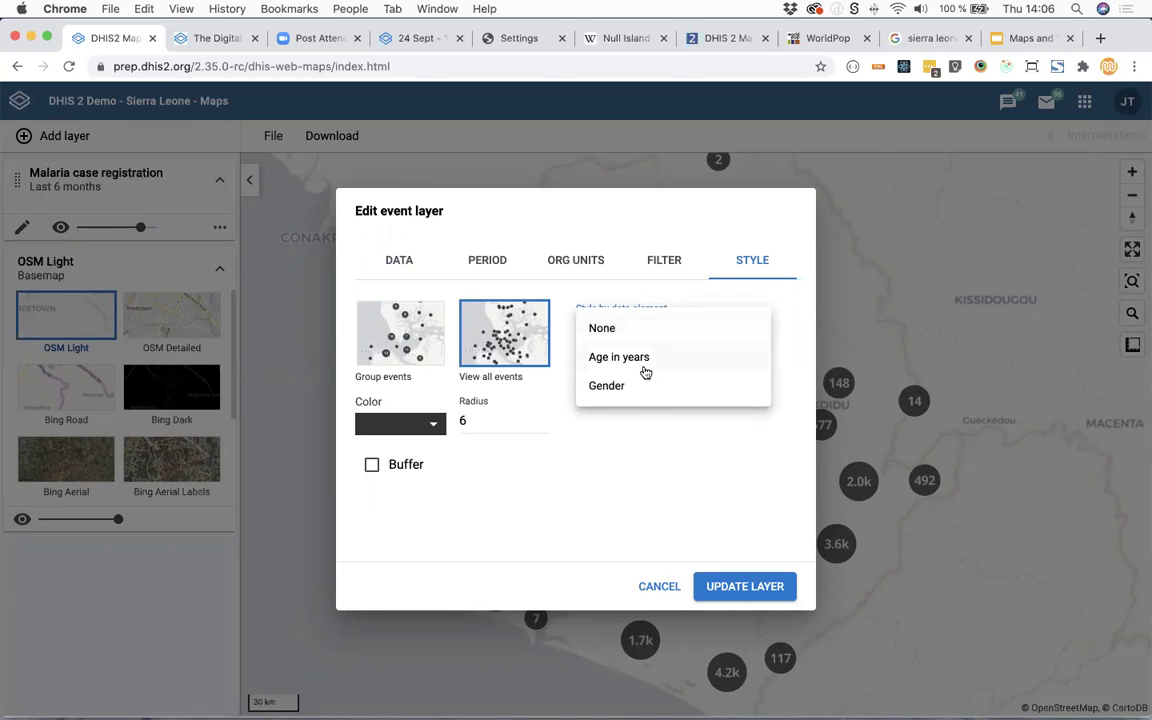
left_click(625, 390)
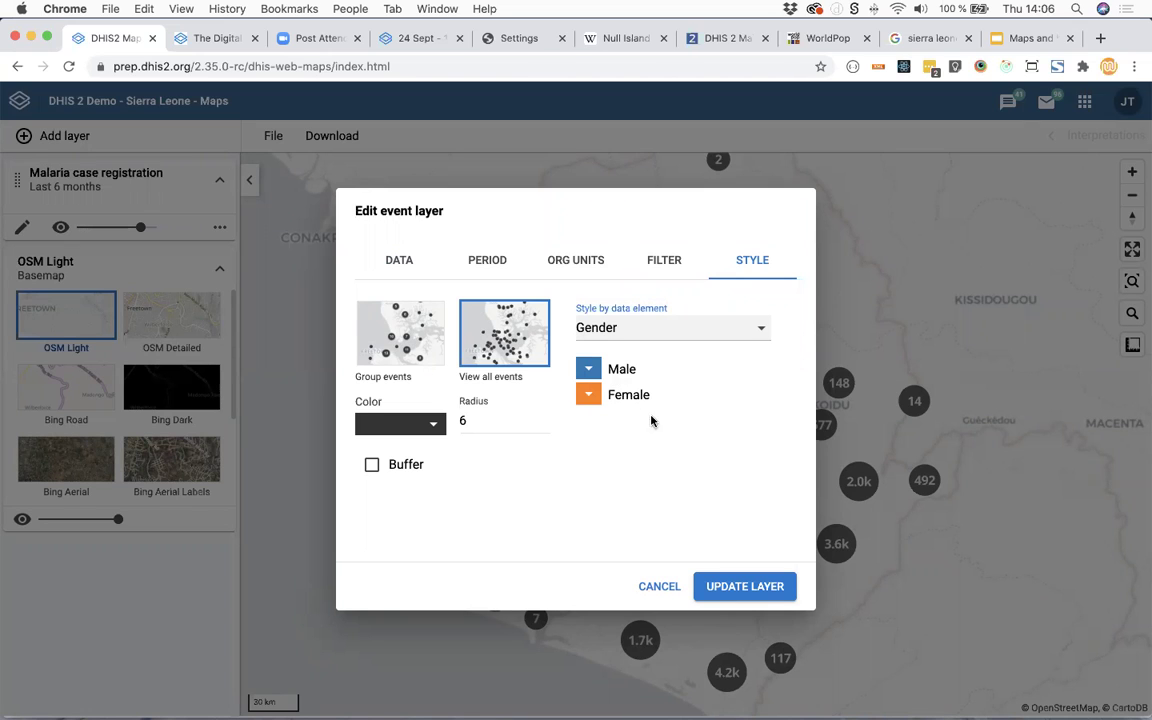
left_click(755, 588)
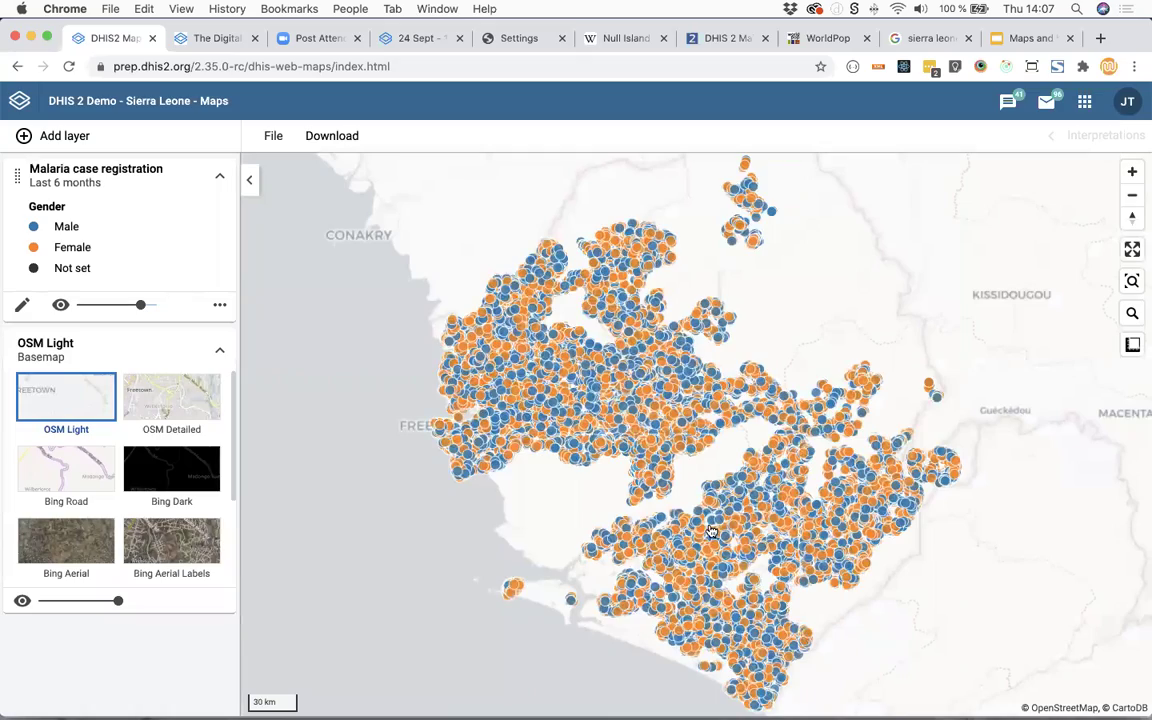
Examine the geographic distribution of male and female malaria events across Sierra Leone at several map scales
scroll(588, 388, "up", 1)
scroll(590, 392, "up", 4)
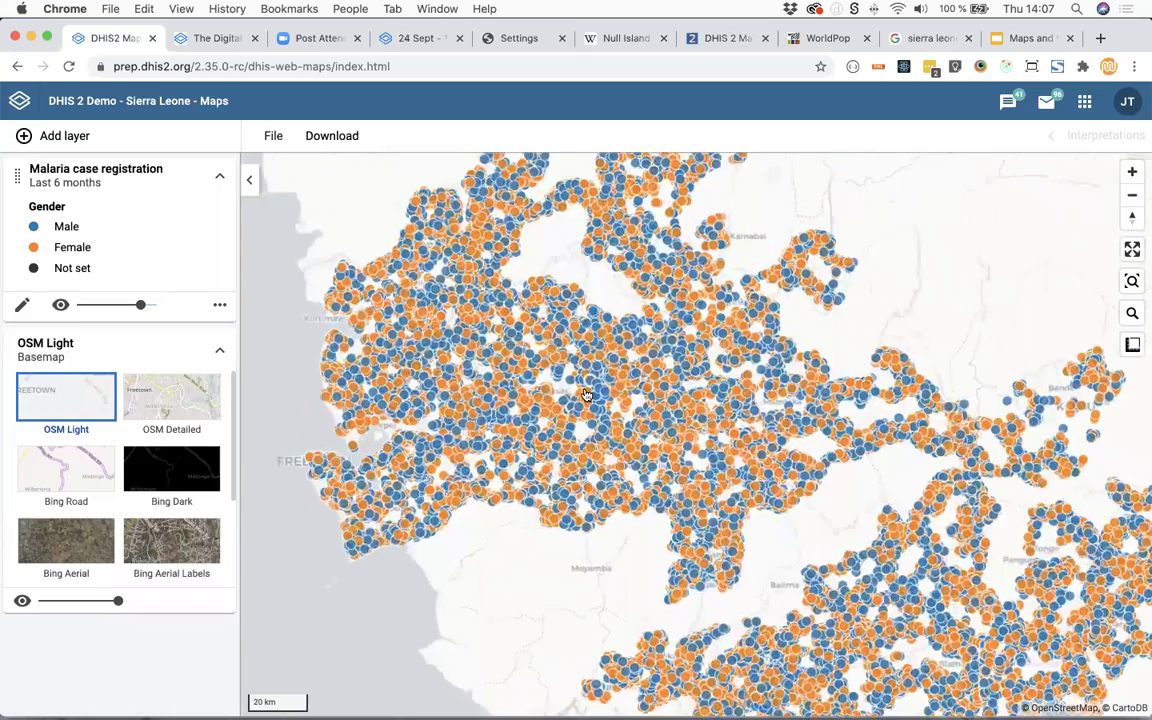
scroll(604, 417, "down", 3)
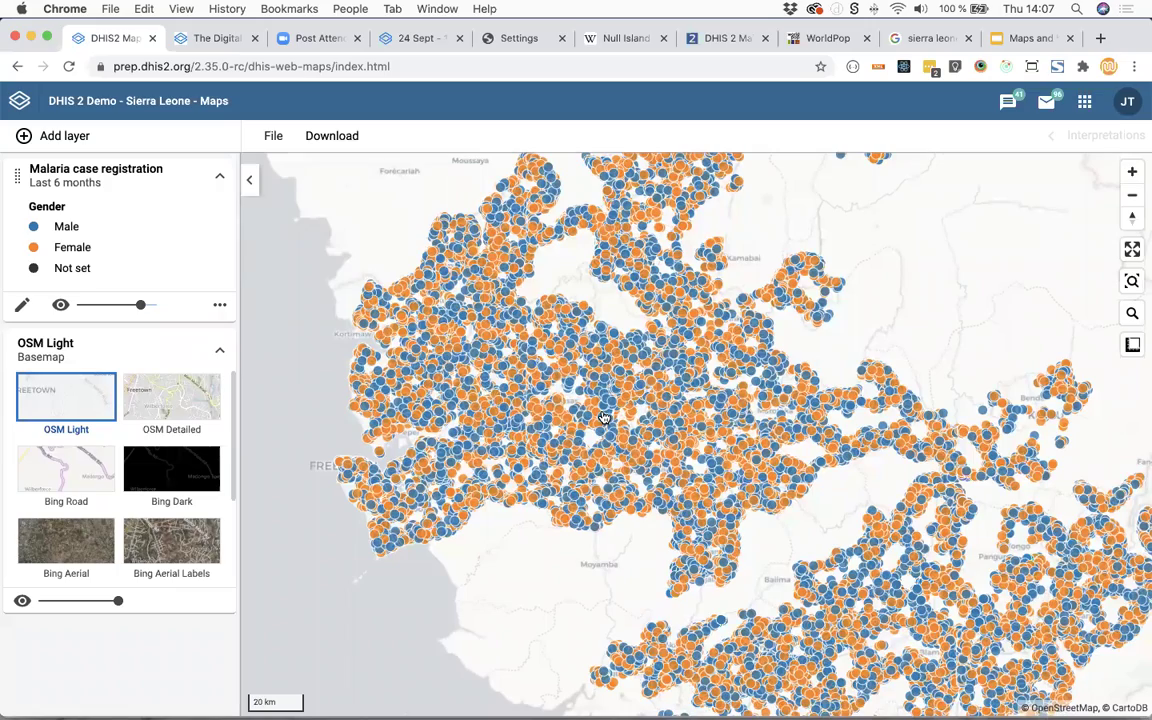
scroll(601, 417, "down", 3)
scroll(598, 419, "up", 2)
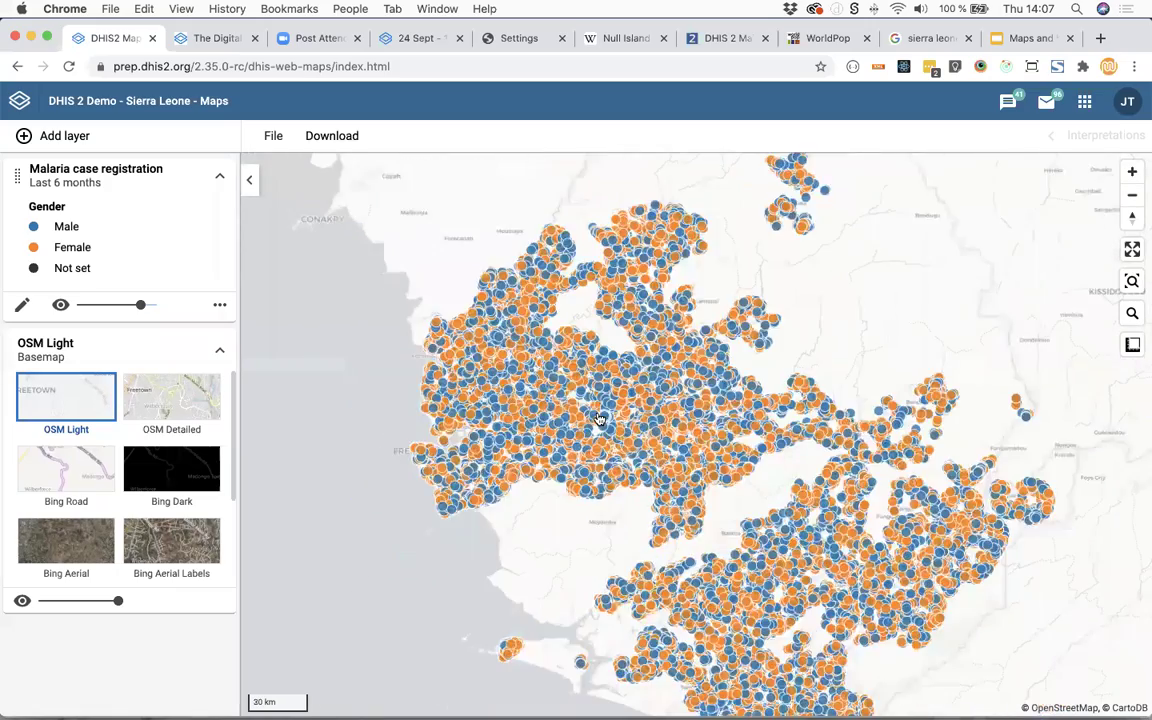
scroll(598, 419, "up", 2)
scroll(598, 419, "down", 3)
scroll(598, 419, "up", 5)
scroll(608, 429, "down", 2)
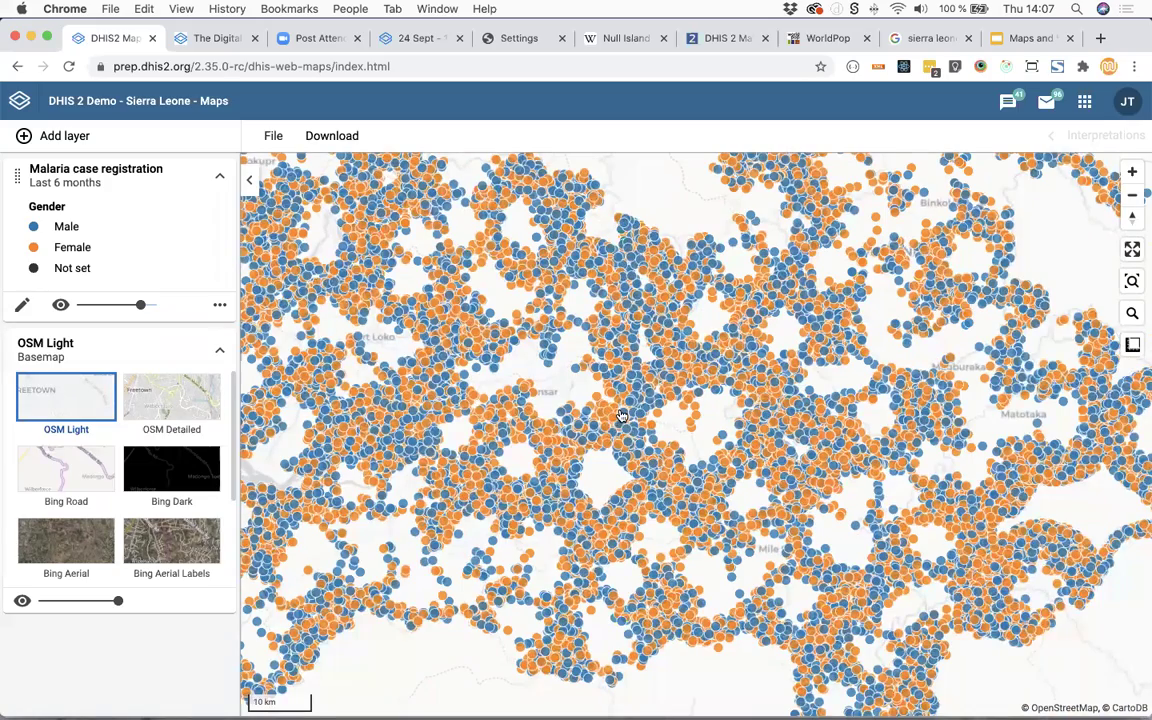
scroll(617, 441, "down", 1)
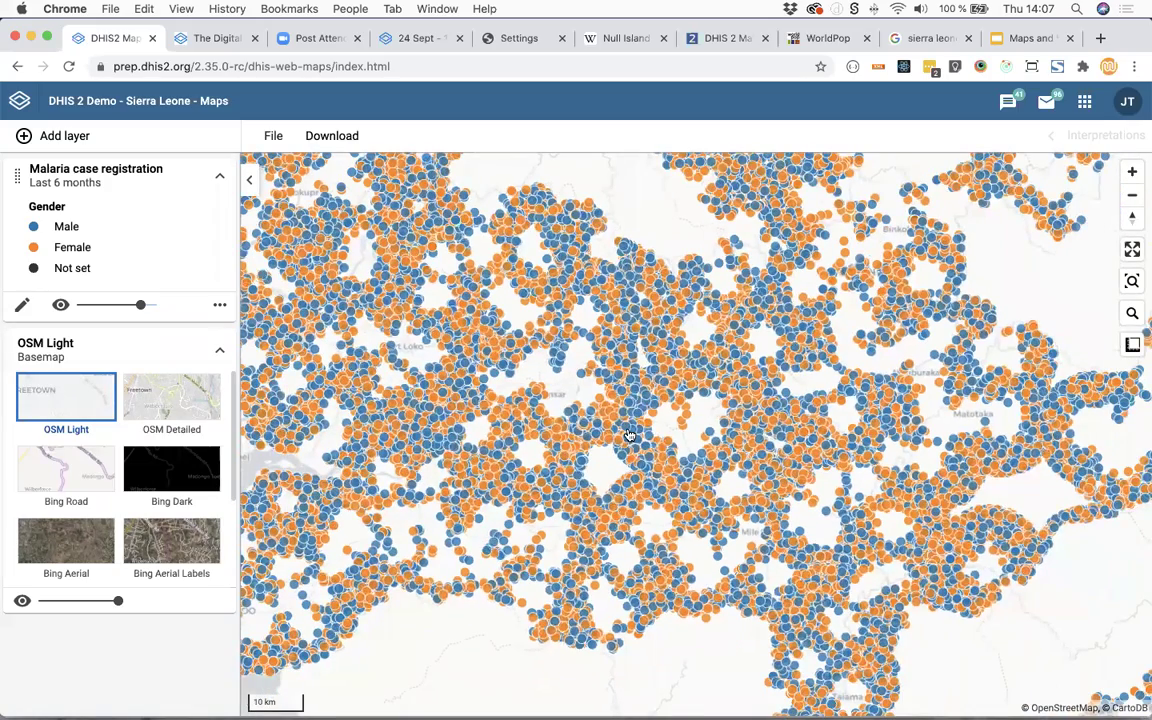
scroll(629, 434, "up", 1)
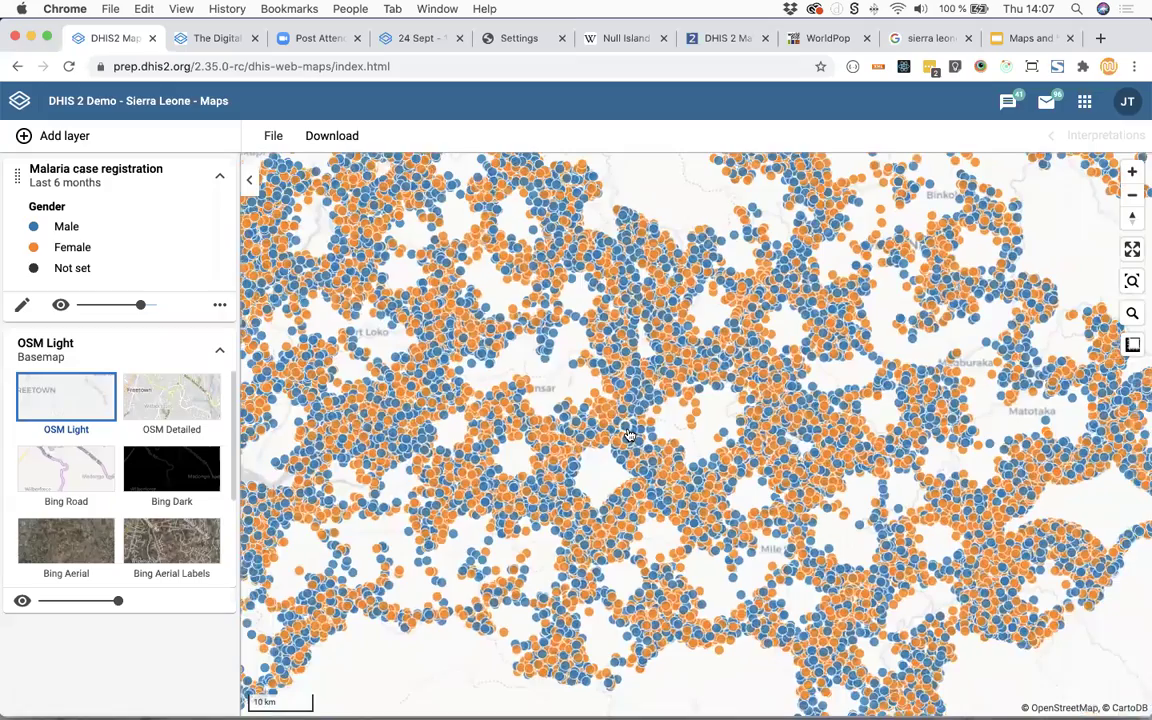
scroll(629, 434, "down", 1)
scroll(629, 434, "down", 1)
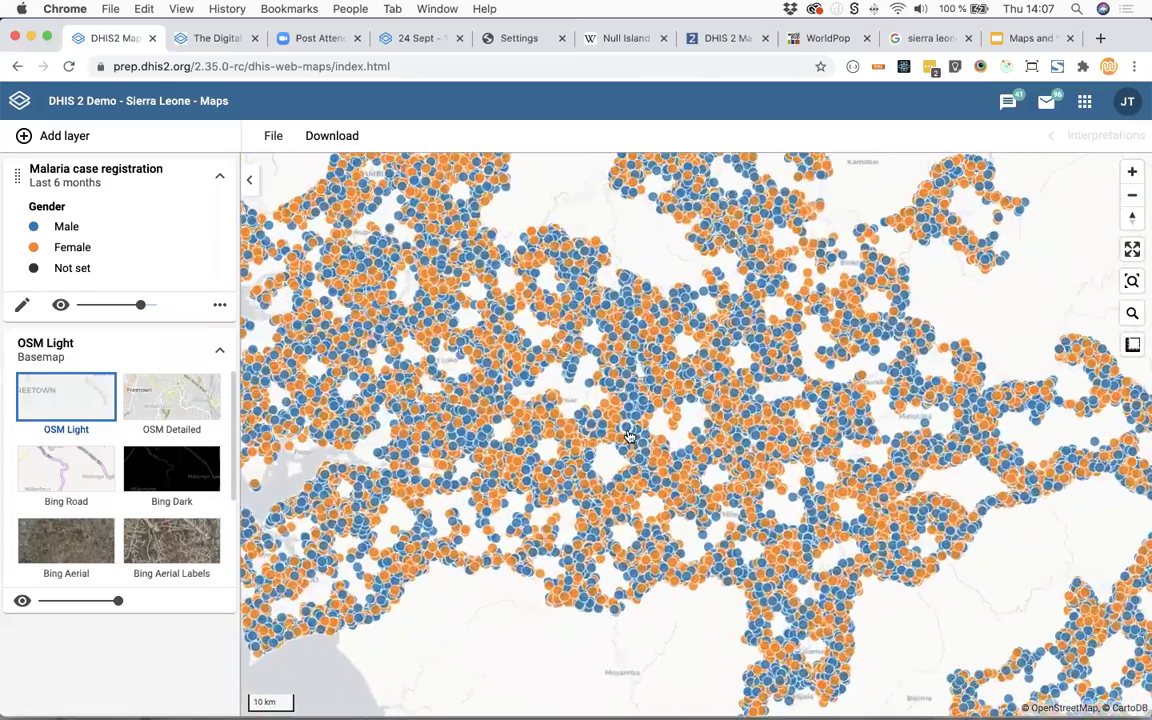
scroll(629, 434, "up", 1)
scroll(629, 434, "down", 1)
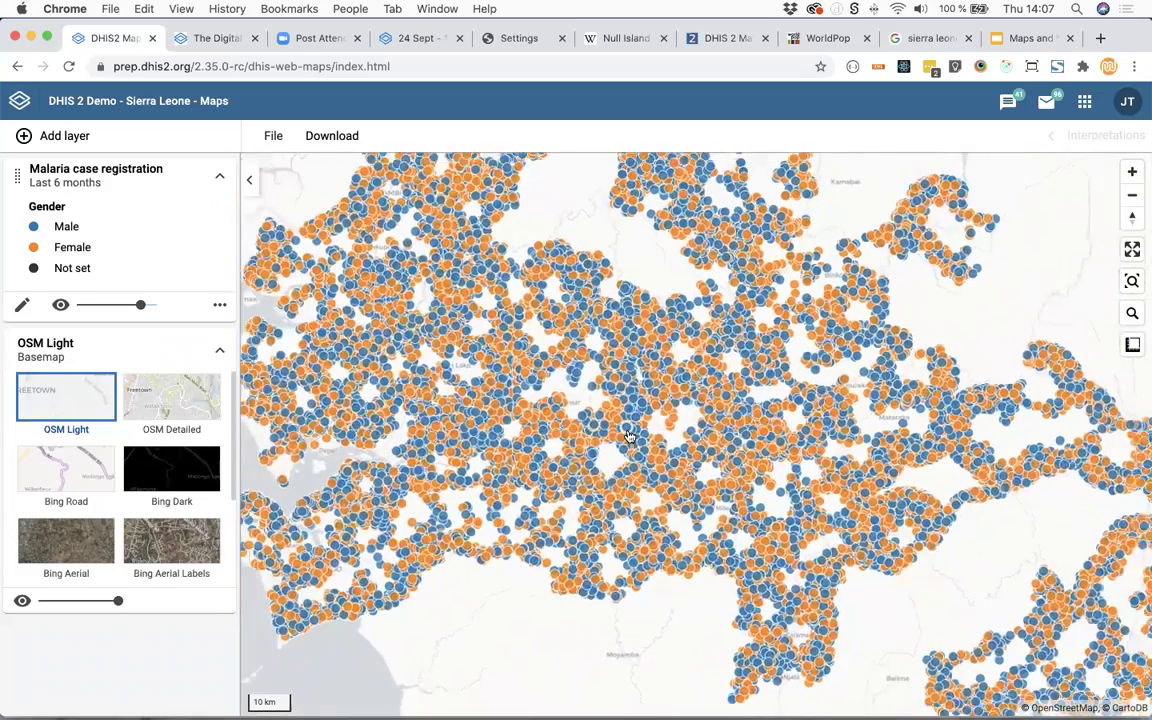
scroll(629, 434, "down", 1)
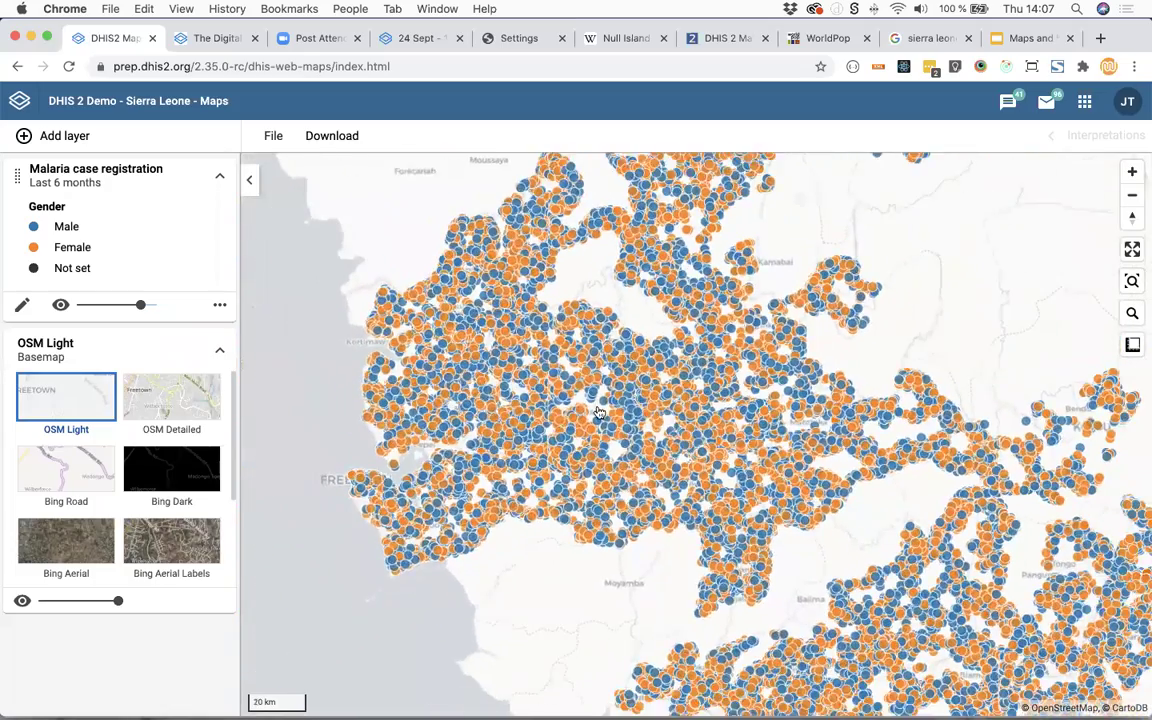
scroll(631, 428, "down", 2)
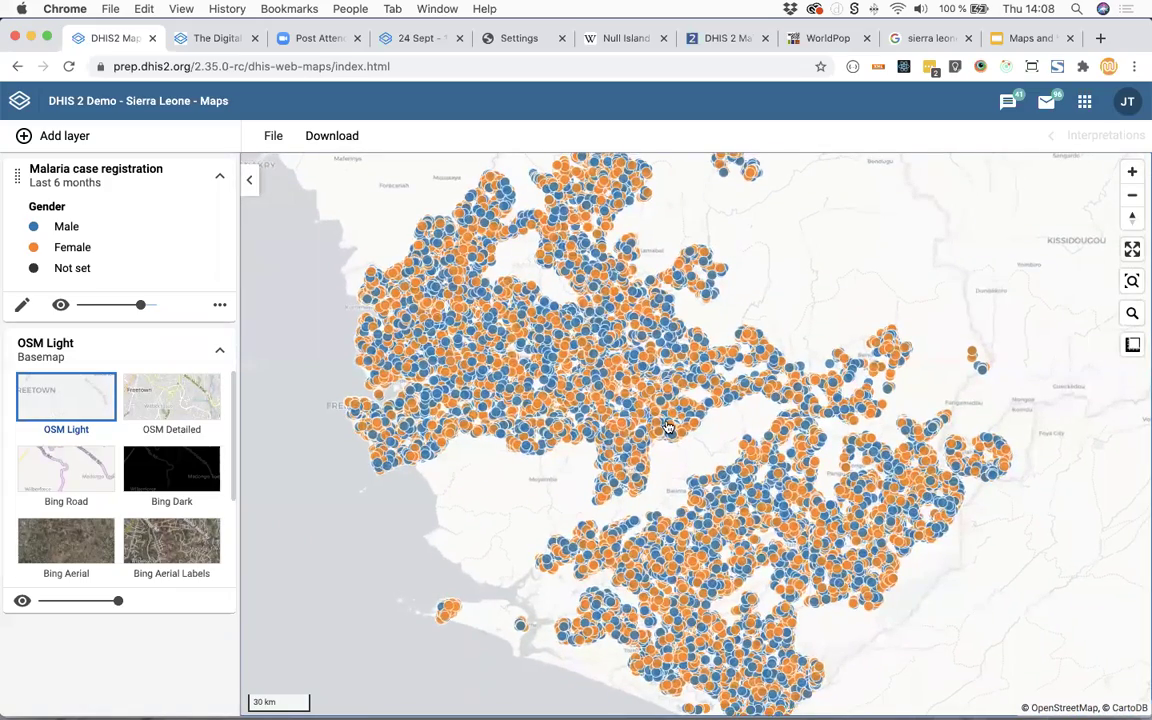
scroll(669, 427, "up", 1)
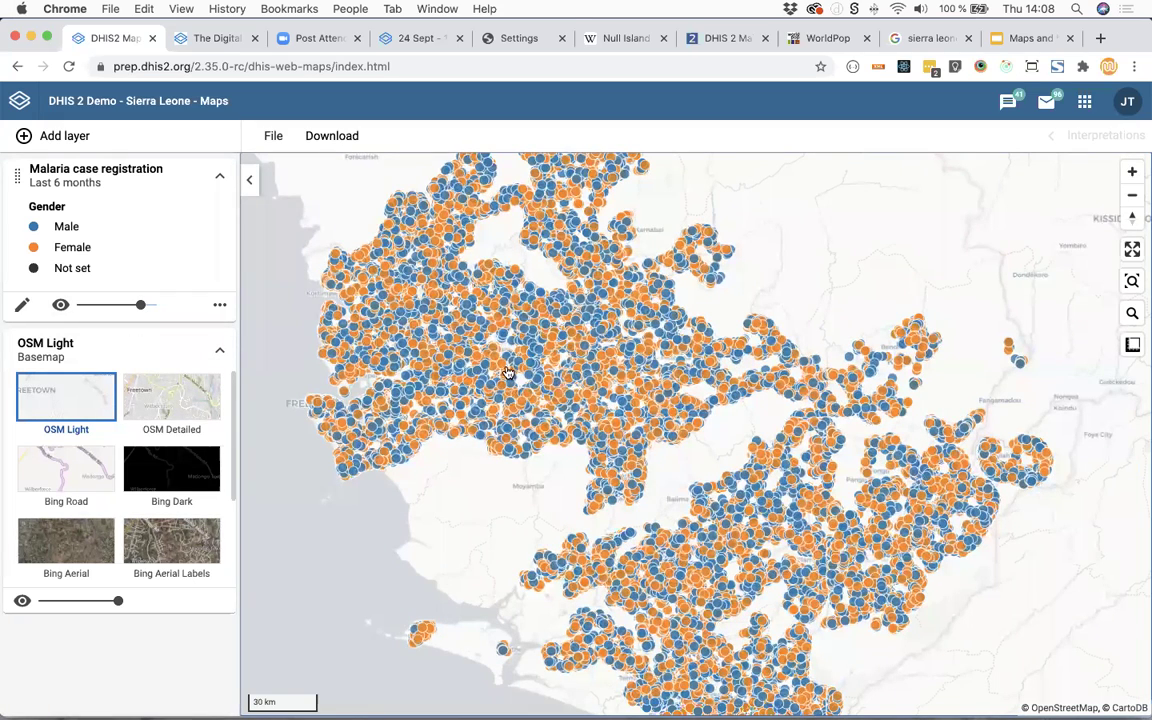
Change the malaria event layer's style to group events, keeping the Gender colouring, and update the layer
scroll(553, 385, "up", 1)
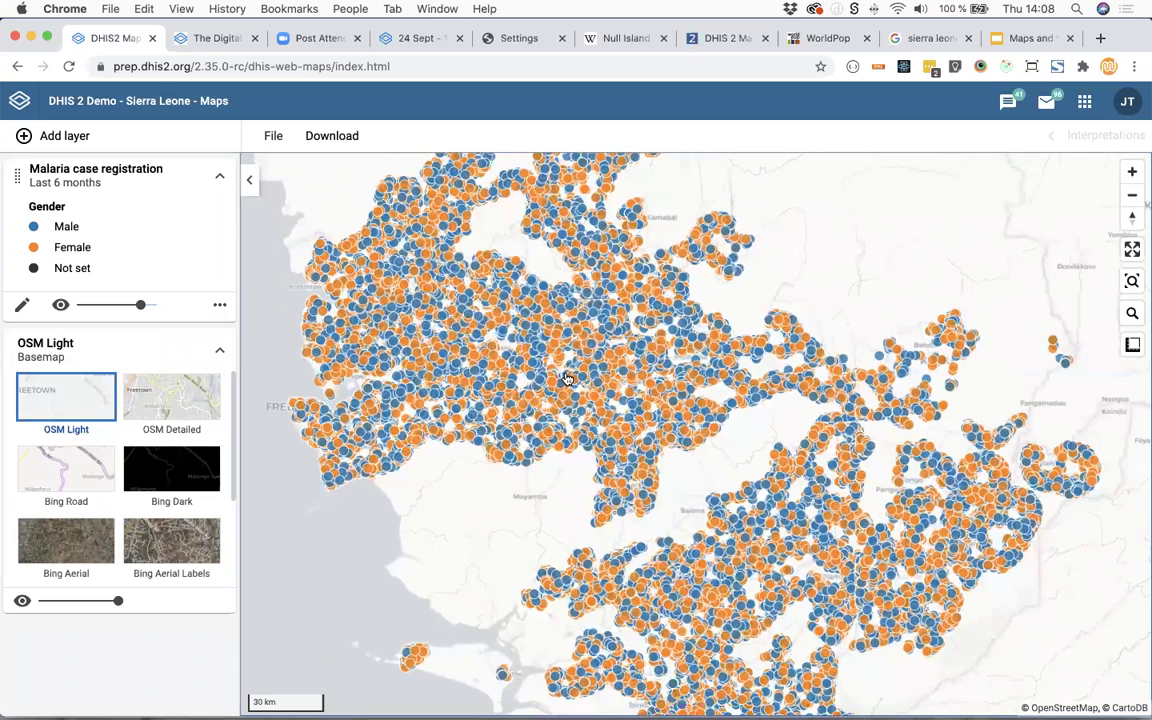
left_click(22, 305)
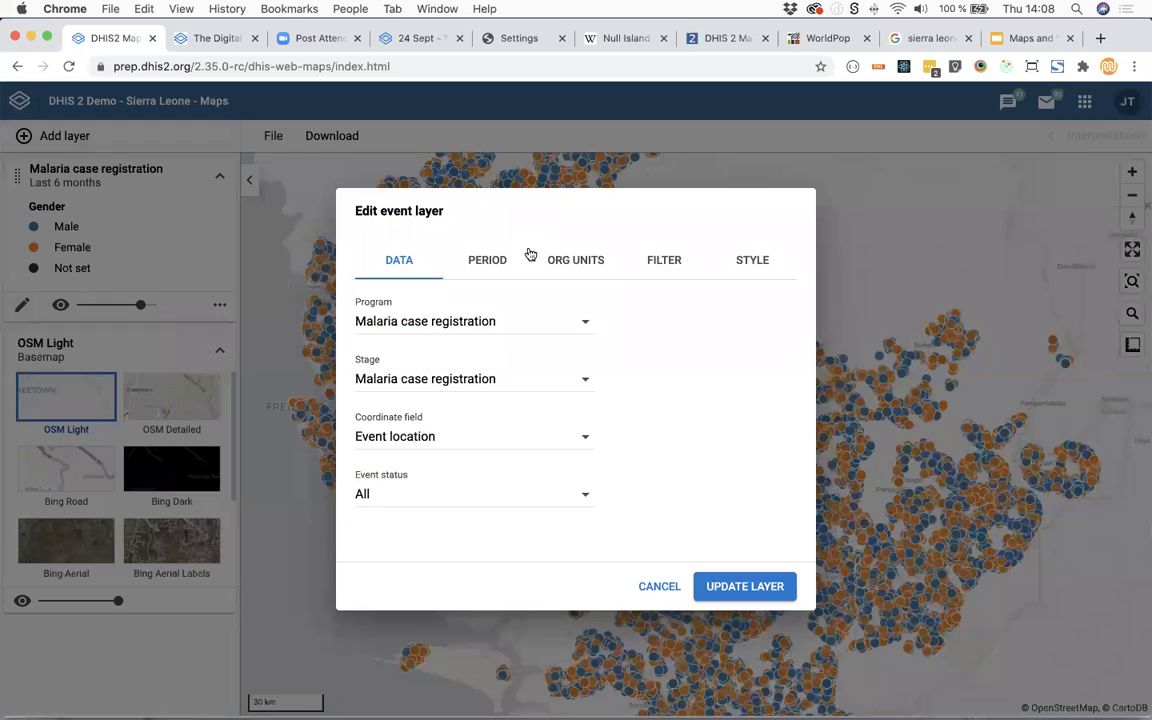
left_click(753, 258)
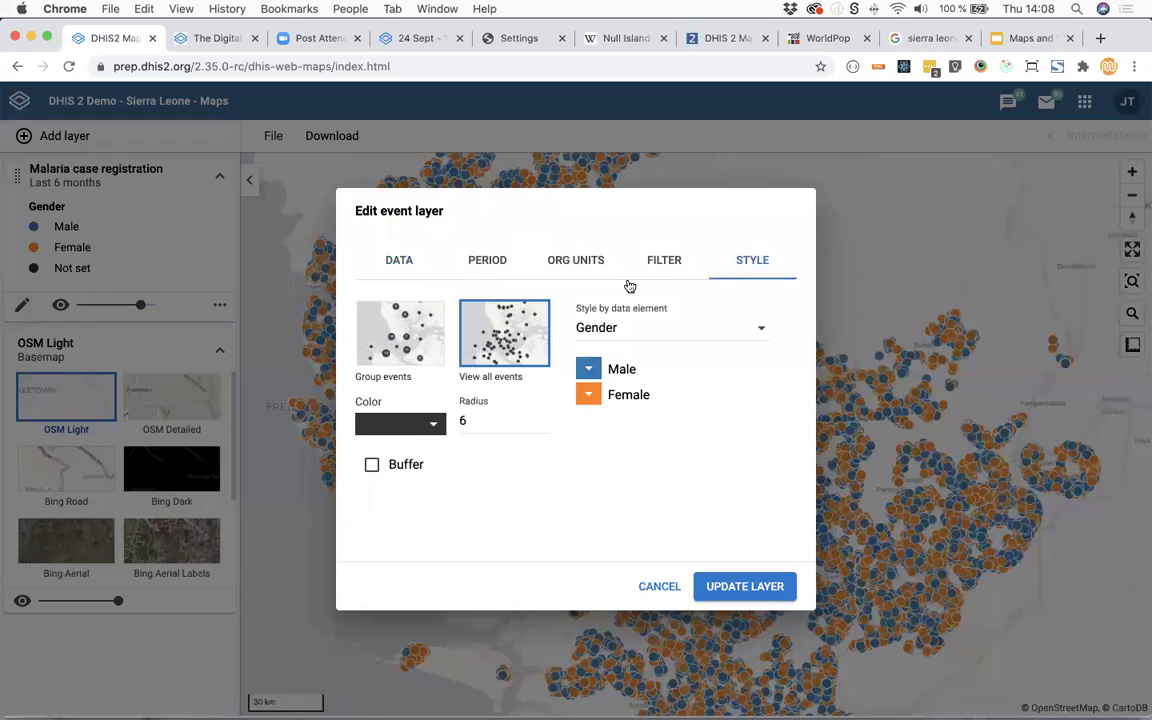
left_click(396, 320)
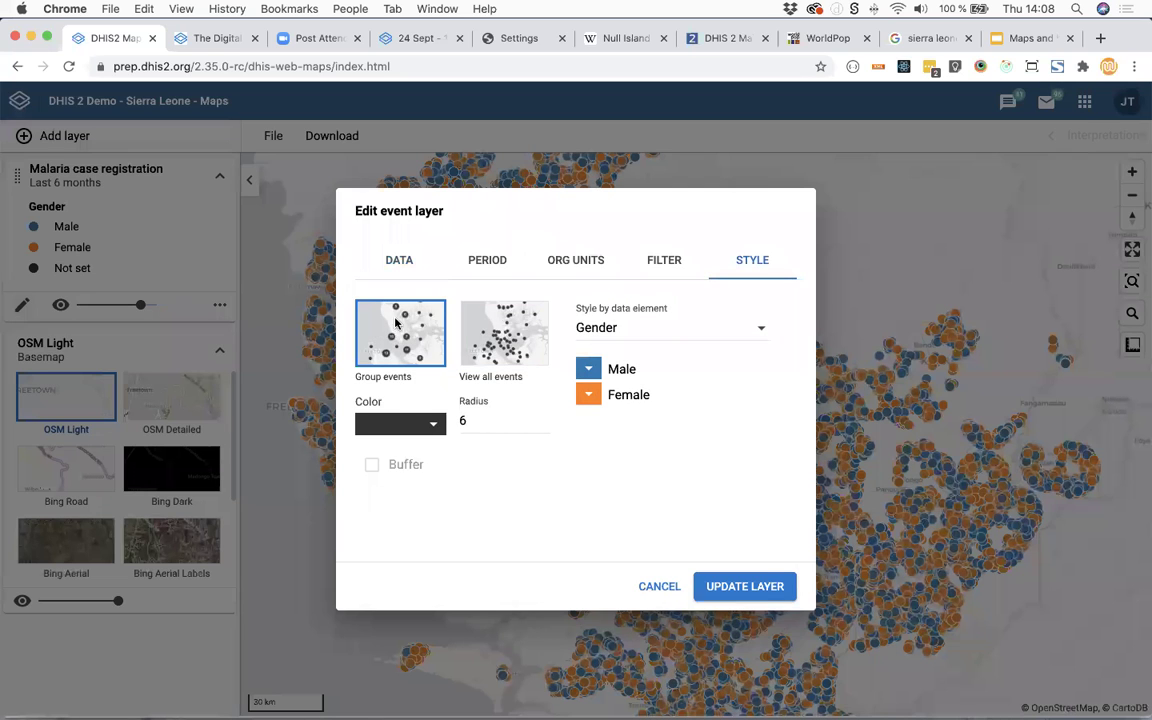
left_click(760, 587)
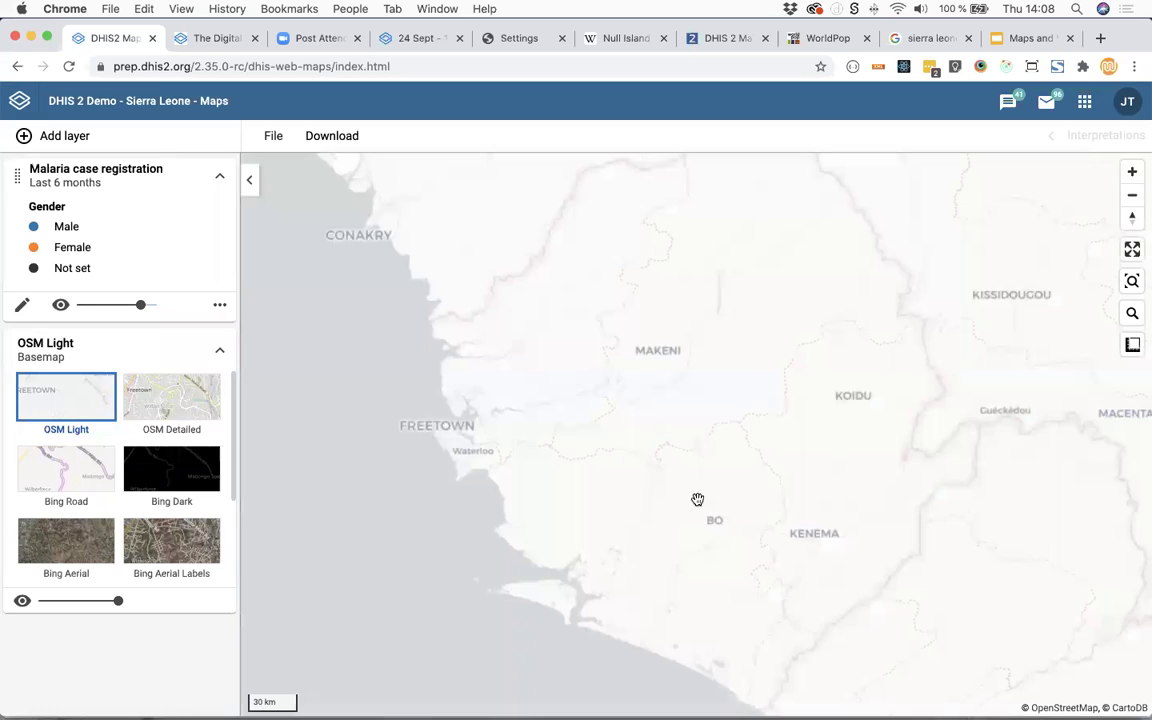
Examine the male and female shares in the grouped malaria clusters from national scale down to individual events
scroll(718, 443, "up", 1)
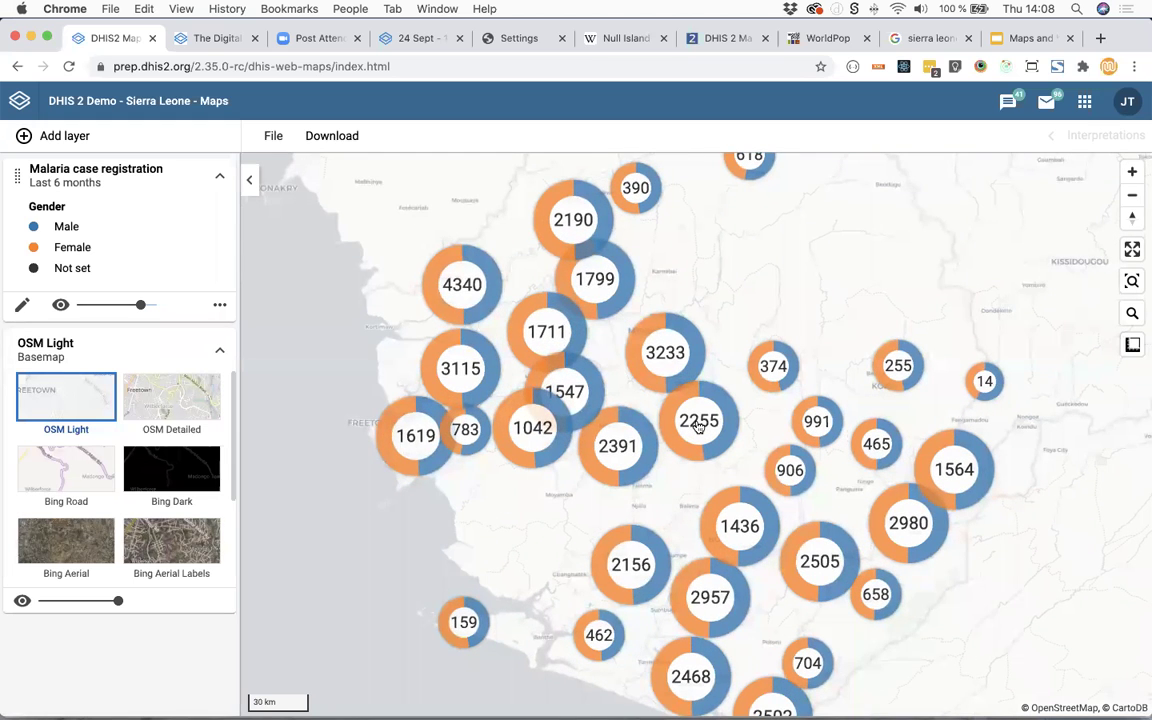
scroll(695, 428, "up", 2)
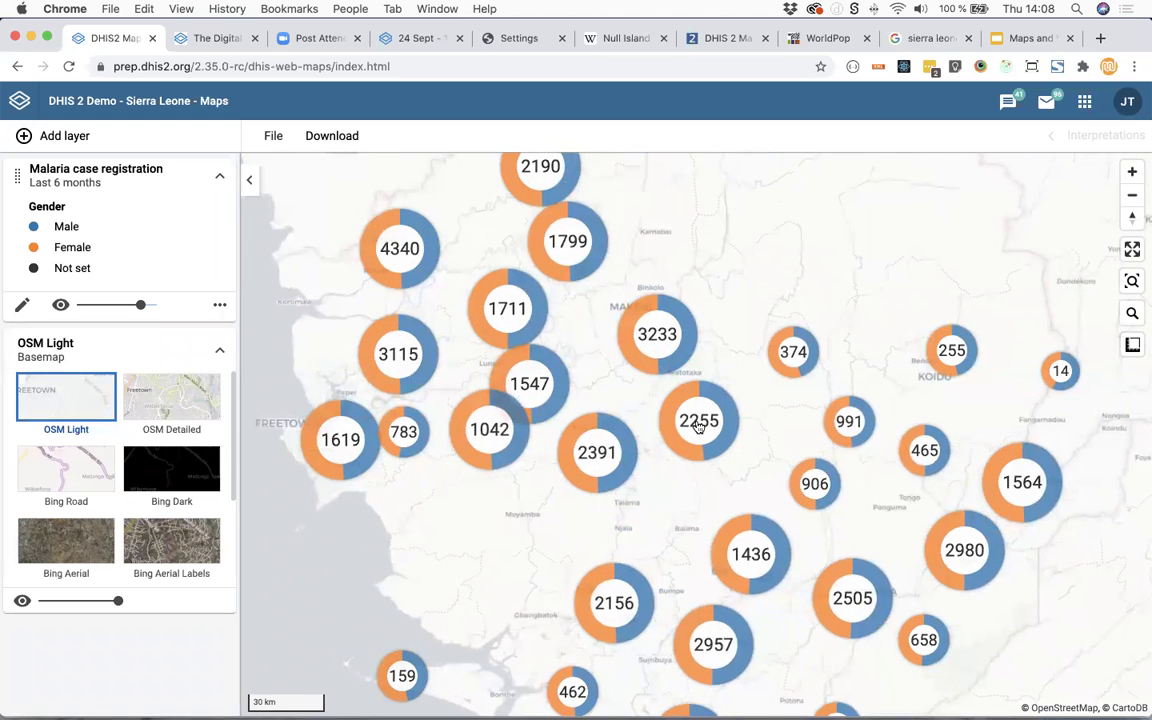
scroll(705, 428, "up", 2)
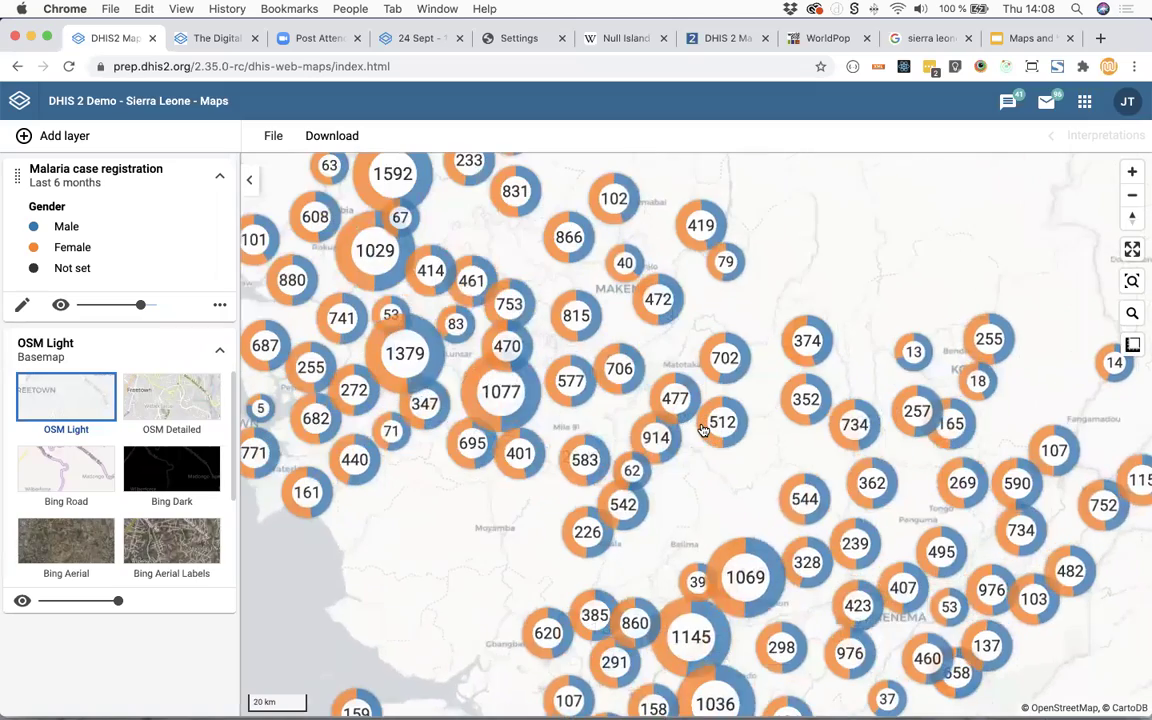
scroll(575, 462, "up", 1)
scroll(535, 470, "up", 1)
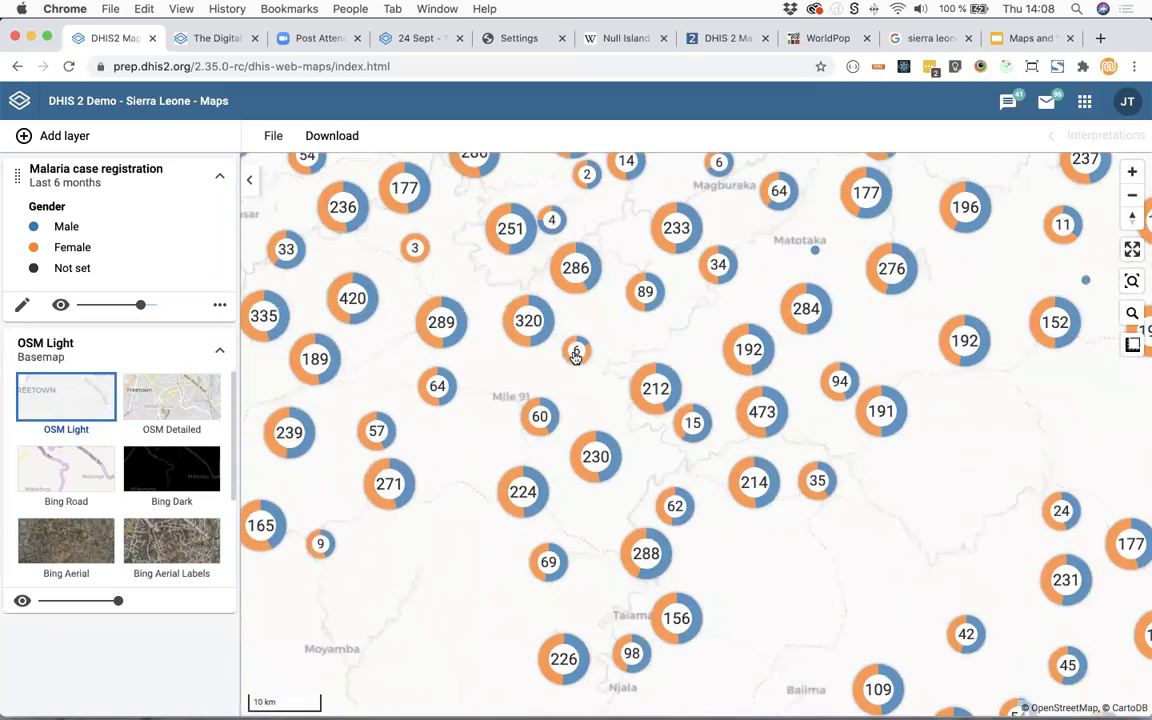
scroll(578, 353, "up", 1)
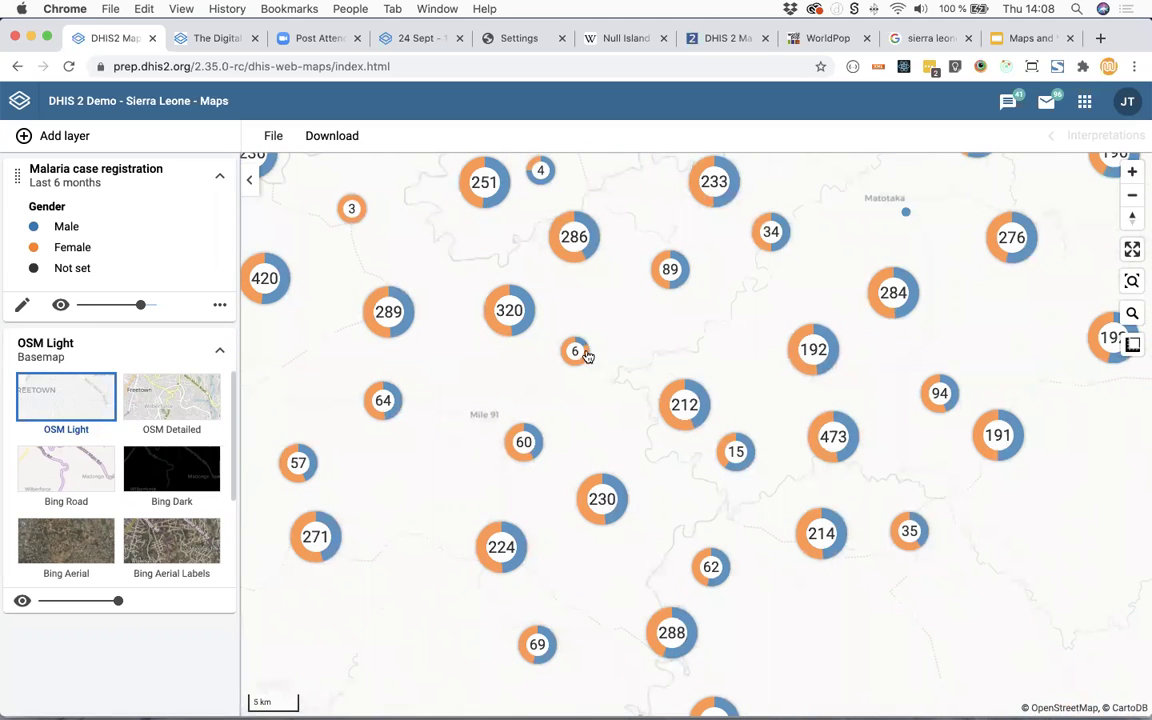
scroll(575, 353, "up", 1)
scroll(575, 353, "up", 2)
scroll(575, 345, "up", 1)
scroll(596, 345, "down", 1)
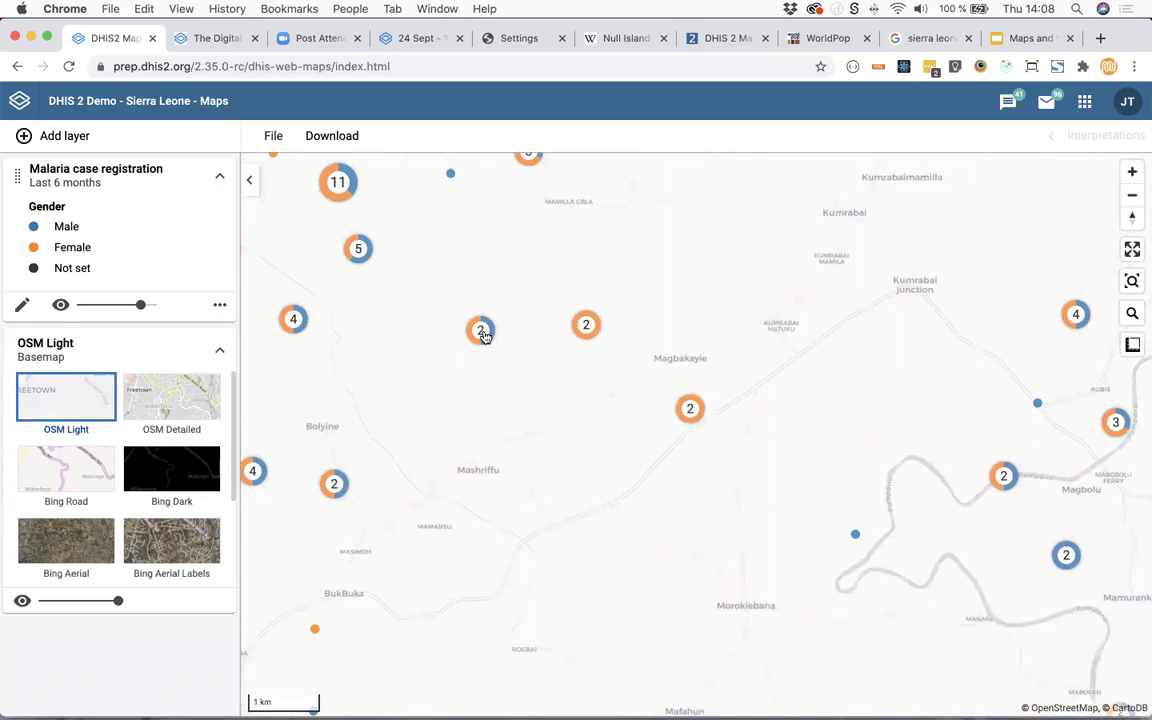
scroll(480, 336, "up", 1)
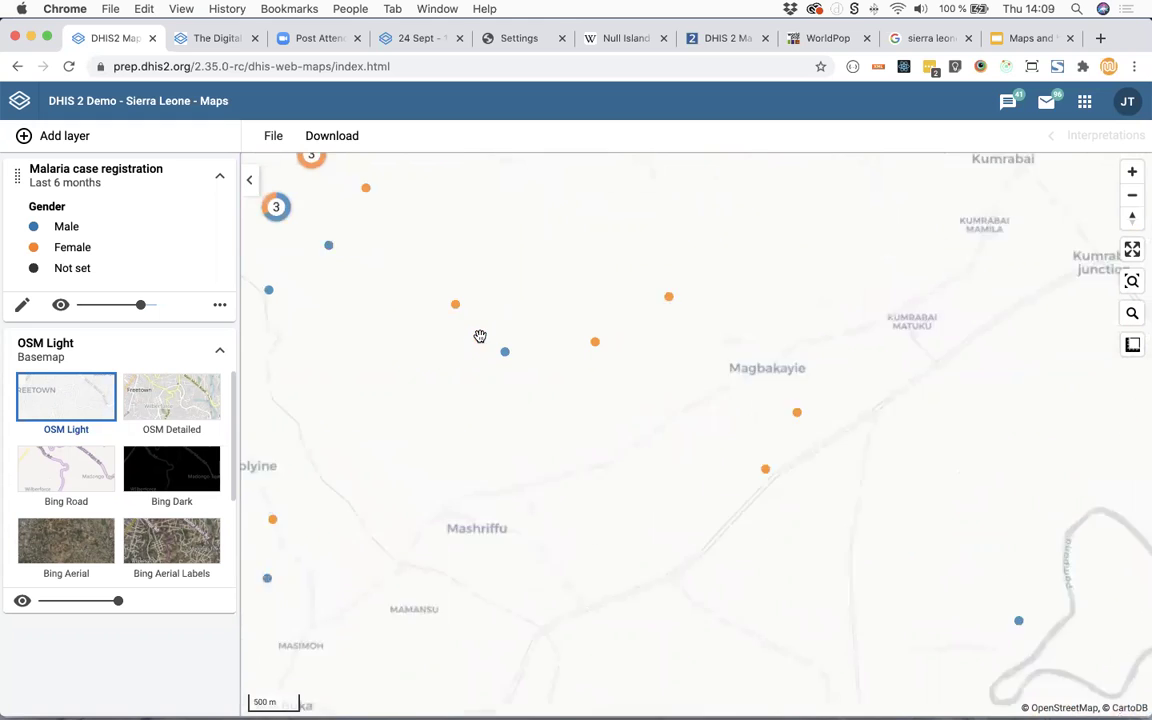
scroll(512, 355, "down", 1)
scroll(513, 355, "down", 2)
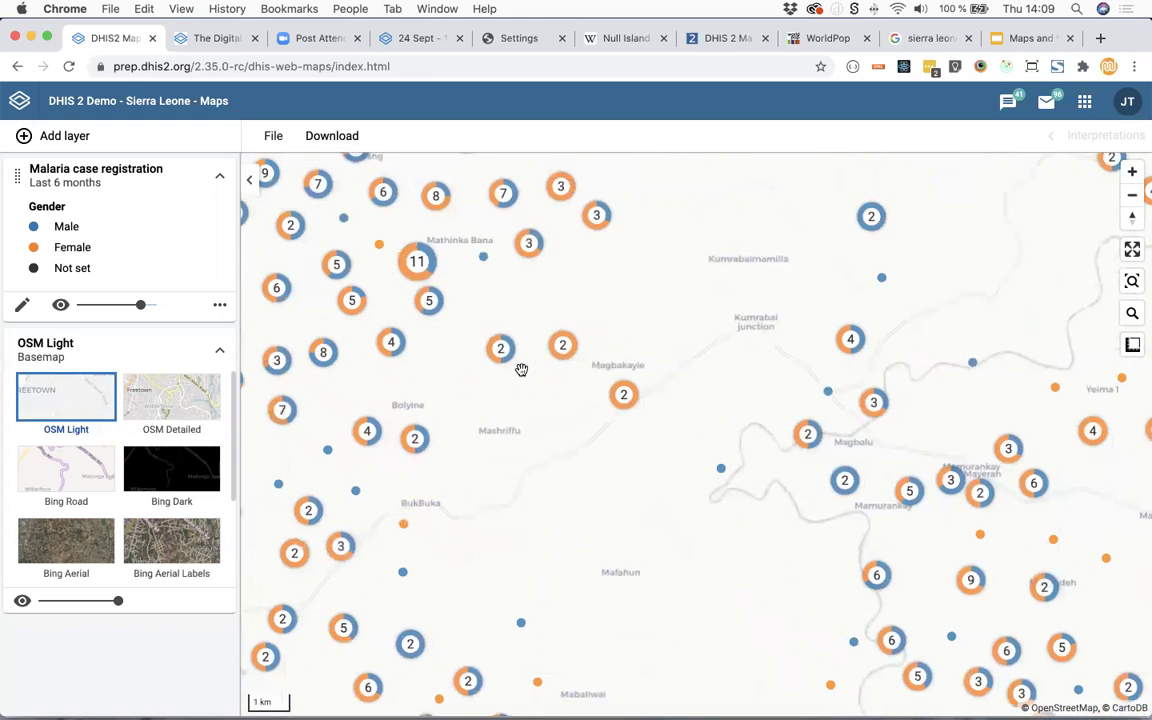
scroll(521, 370, "down", 1)
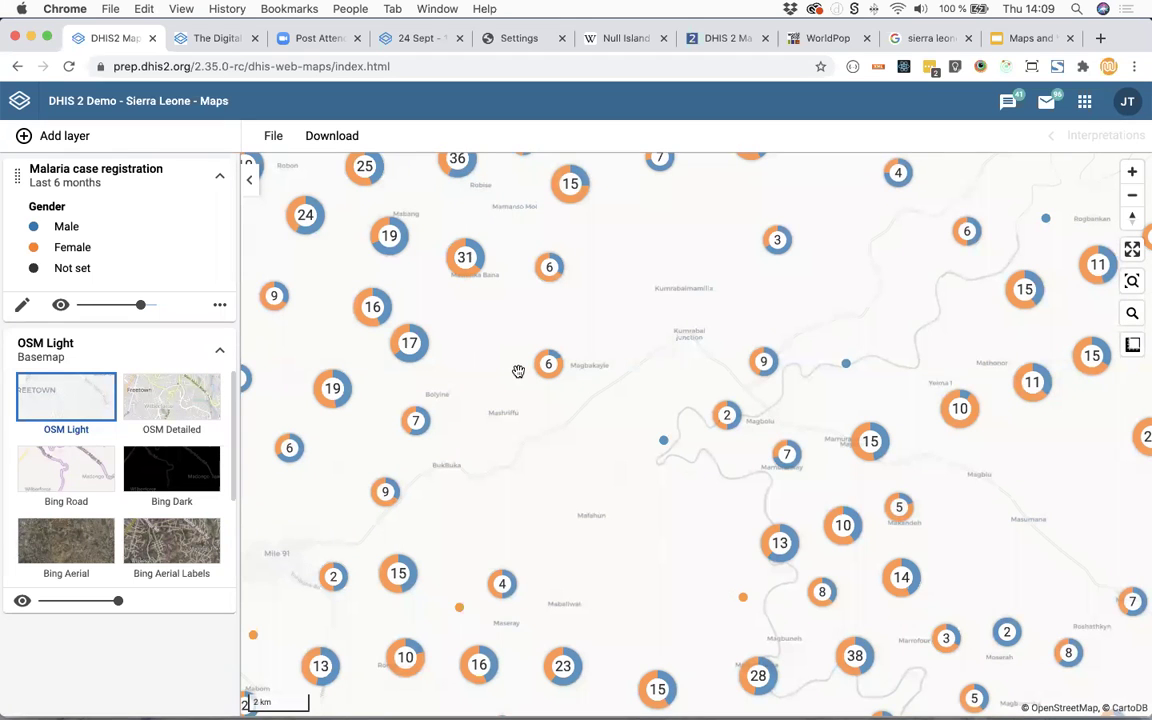
Restyle the grouped malaria events by Age in years with an automatic yellow-to-green colour legend, and inspect the updated clusters
left_click(22, 305)
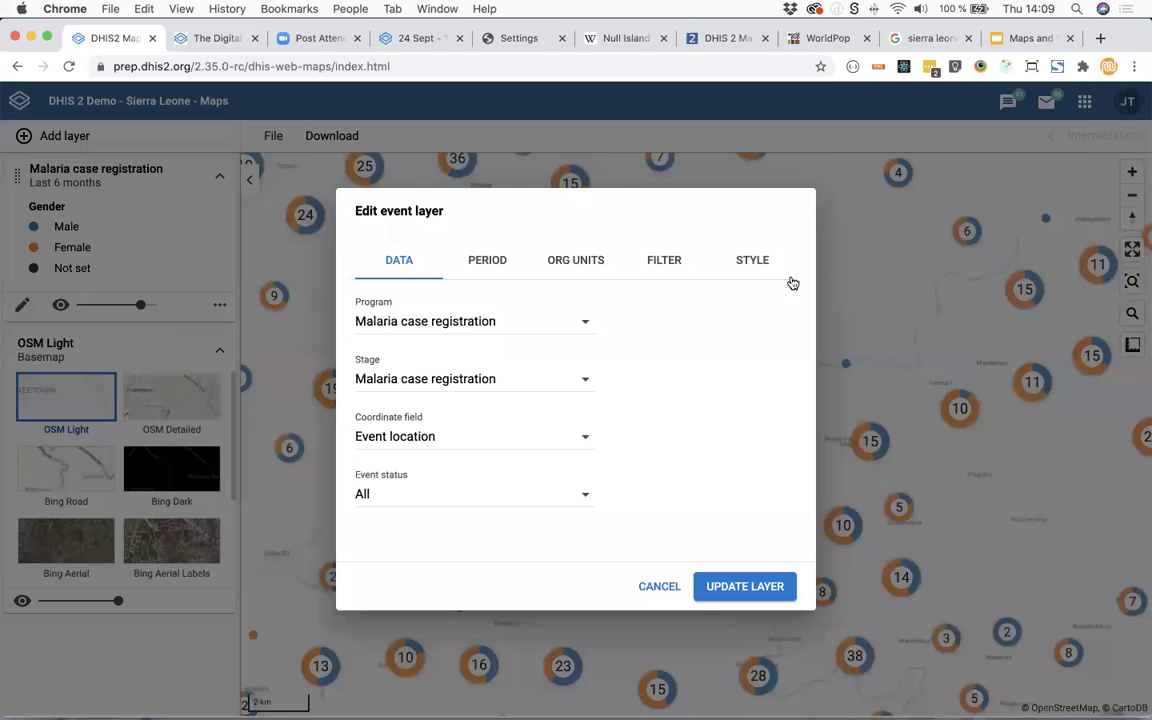
left_click(757, 263)
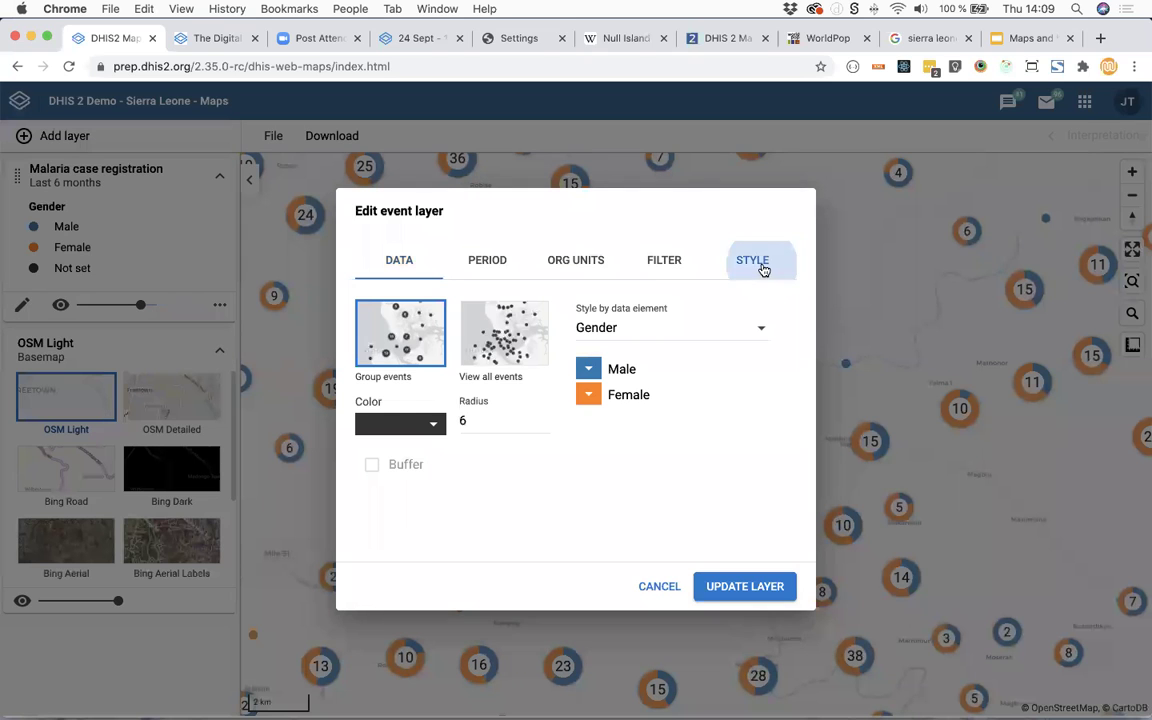
left_click(710, 330)
left_click(671, 361)
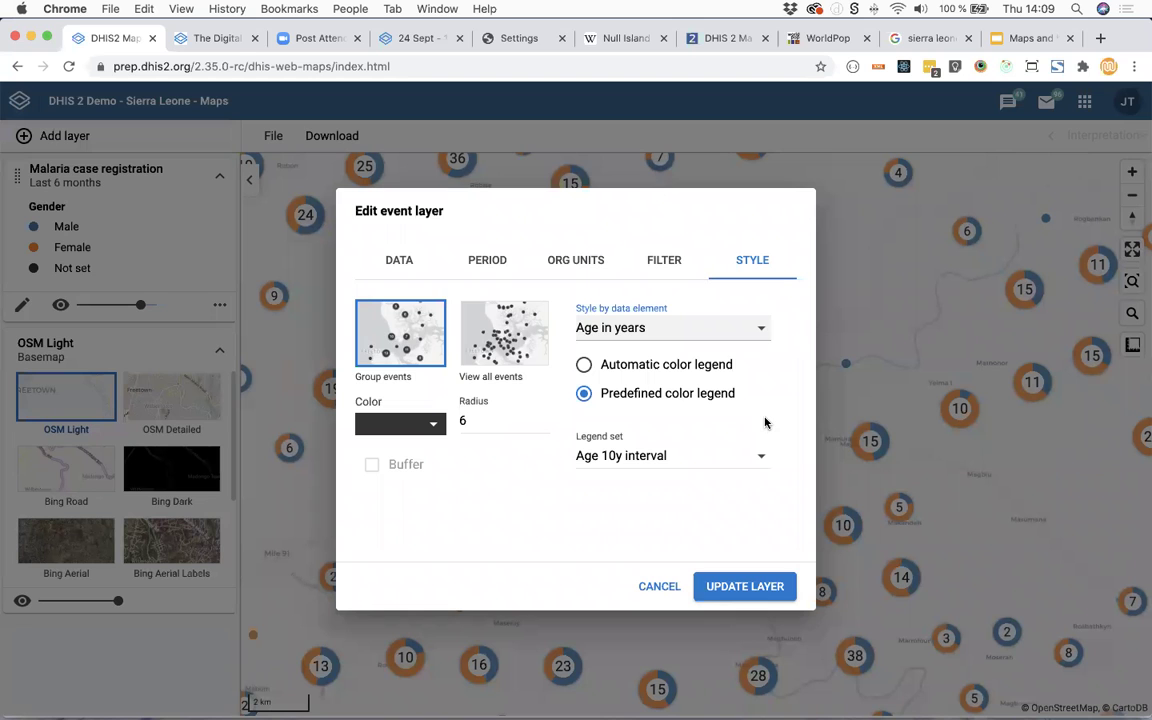
left_click(637, 366)
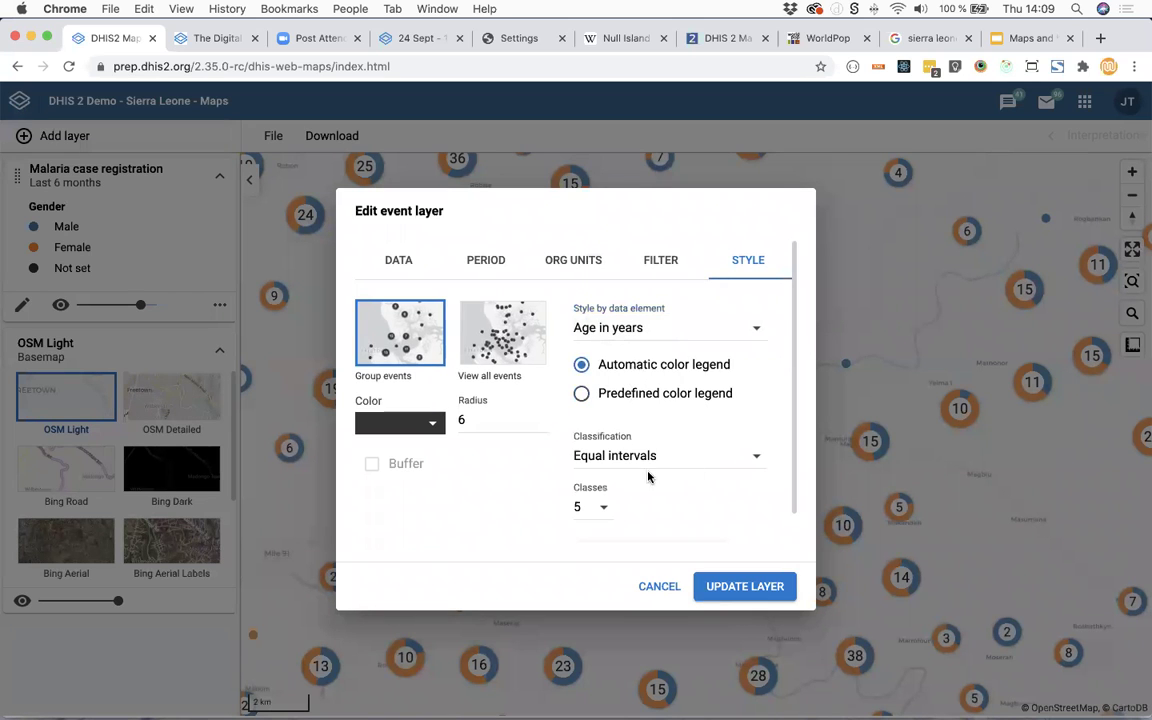
scroll(685, 490, "down", 1)
left_click(676, 526)
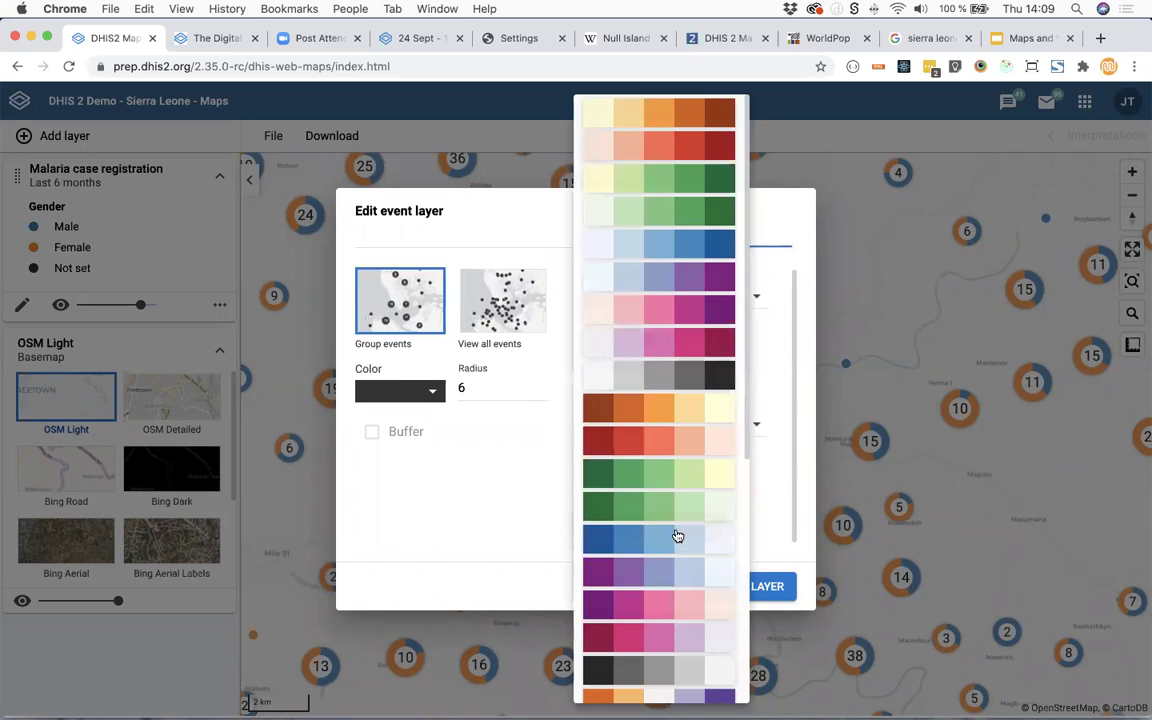
left_click(678, 180)
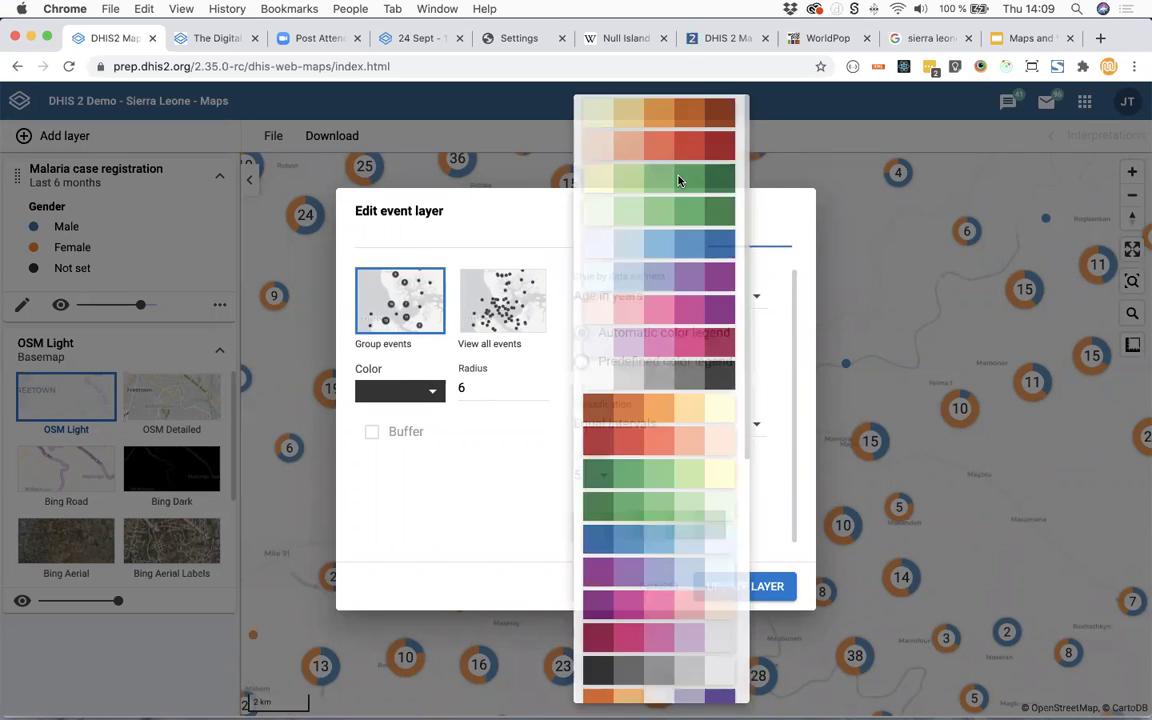
left_click(740, 592)
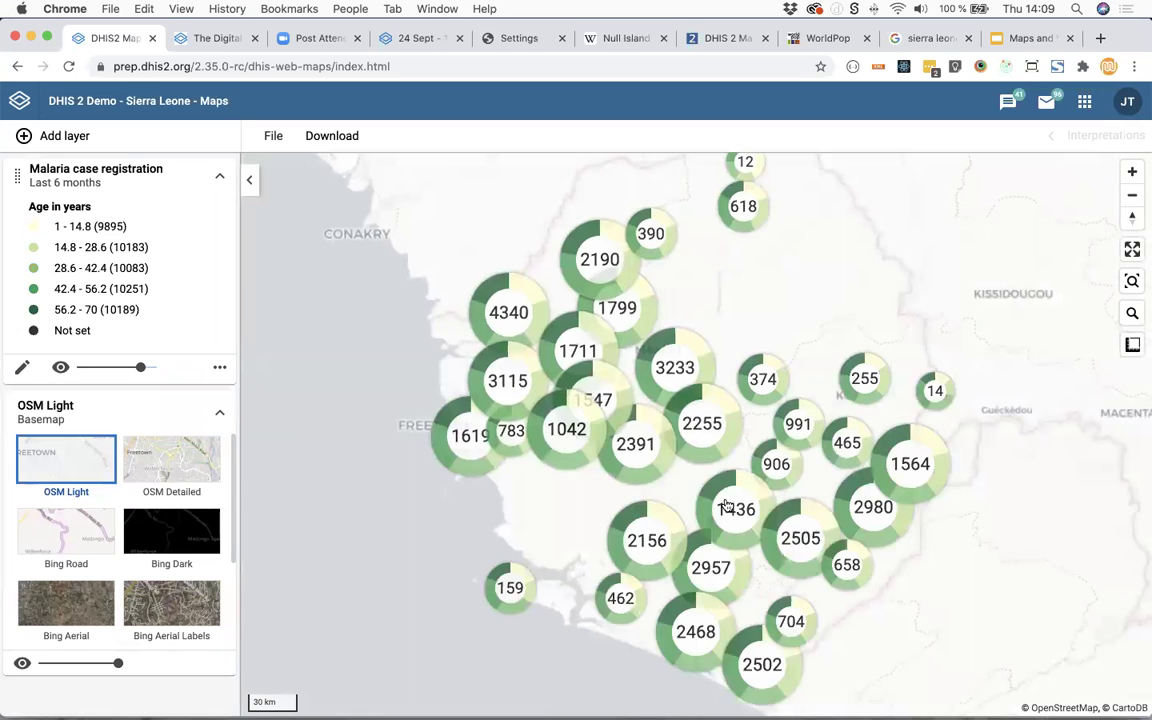
scroll(726, 499, "up", 3)
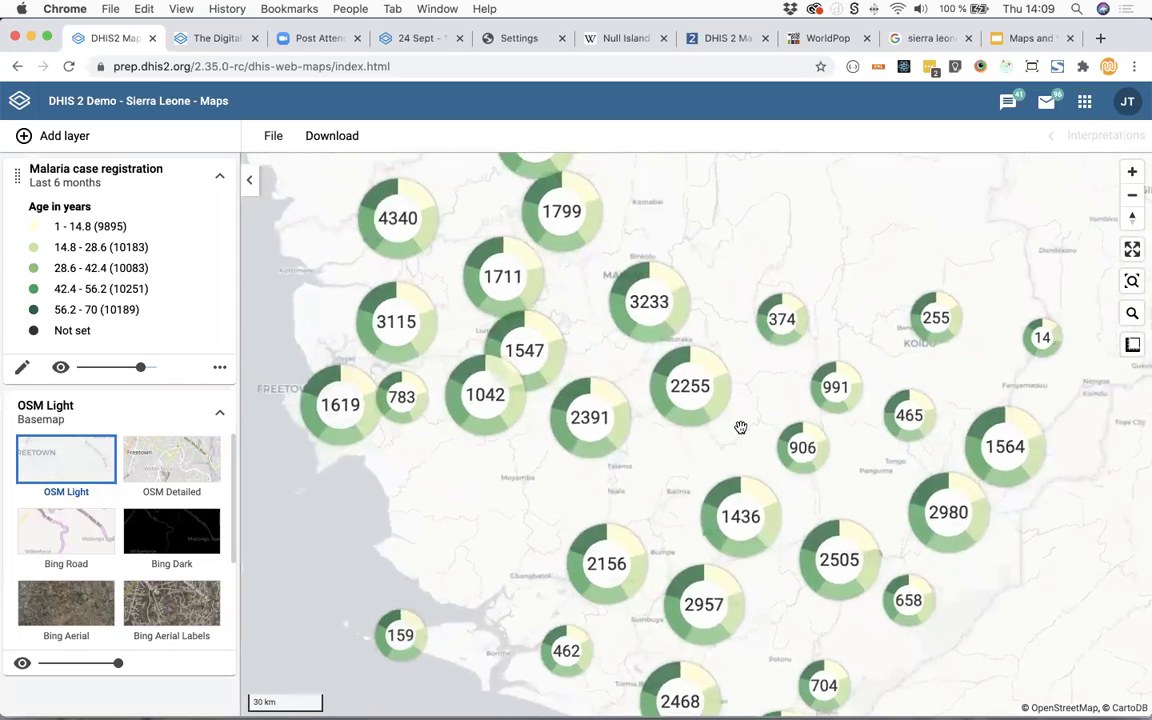
scroll(742, 427, "up", 3)
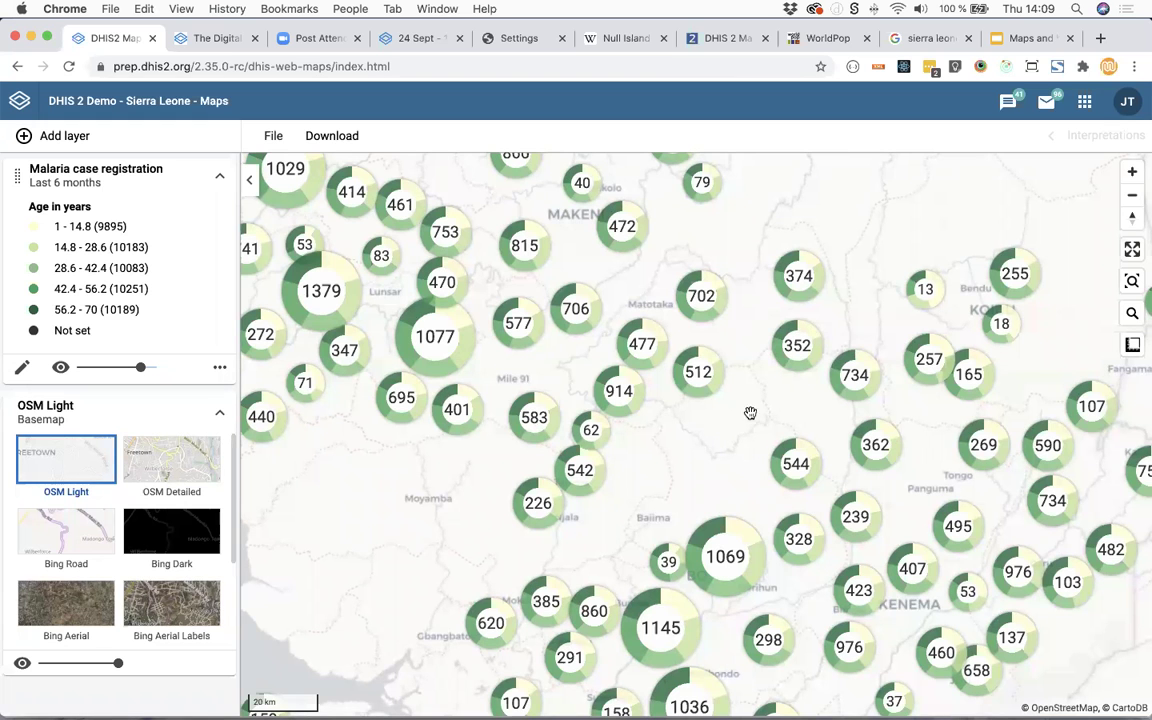
left_click_drag(746, 411, 652, 453)
scroll(652, 453, "down", 3)
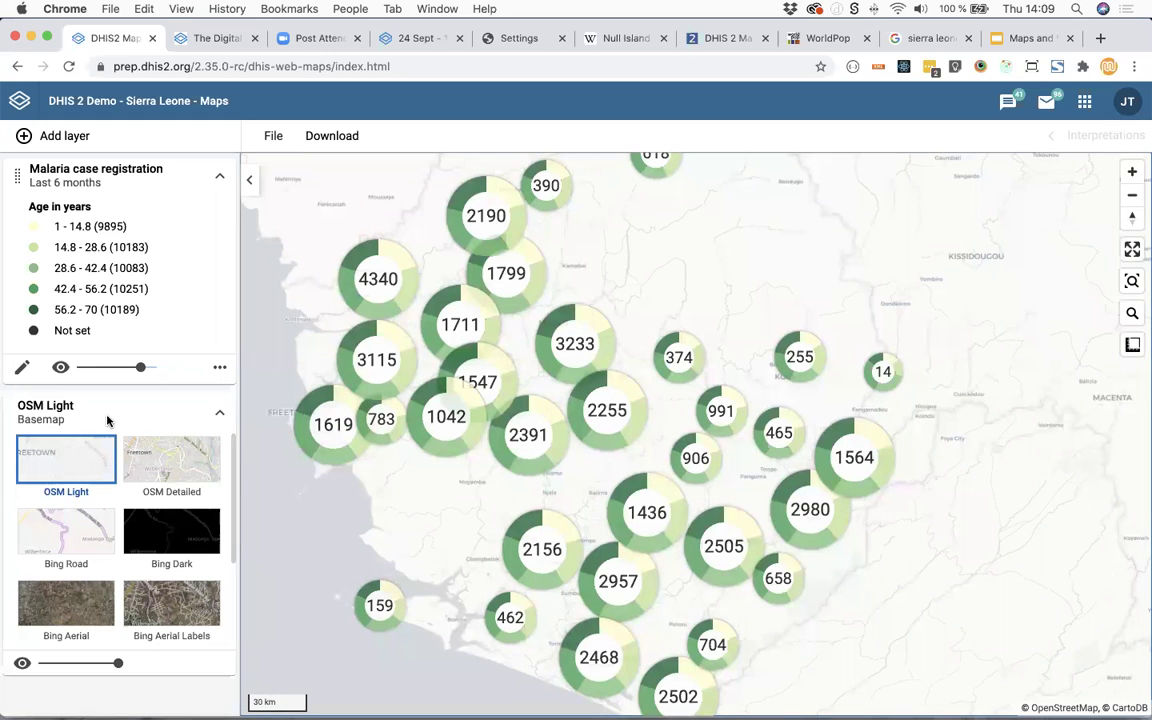
Start a new map and add an event layer for the Inpatient morbidity and mortality program, grouped and styled by Gender
left_click(280, 136)
left_click(318, 171)
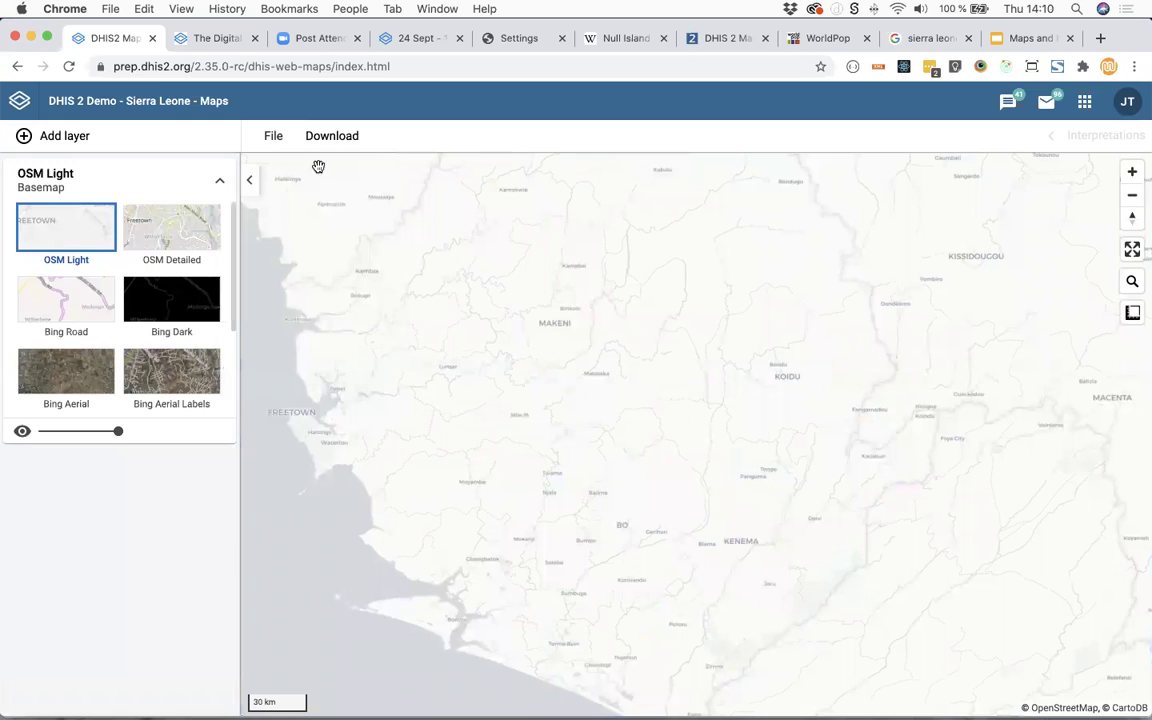
left_click(91, 136)
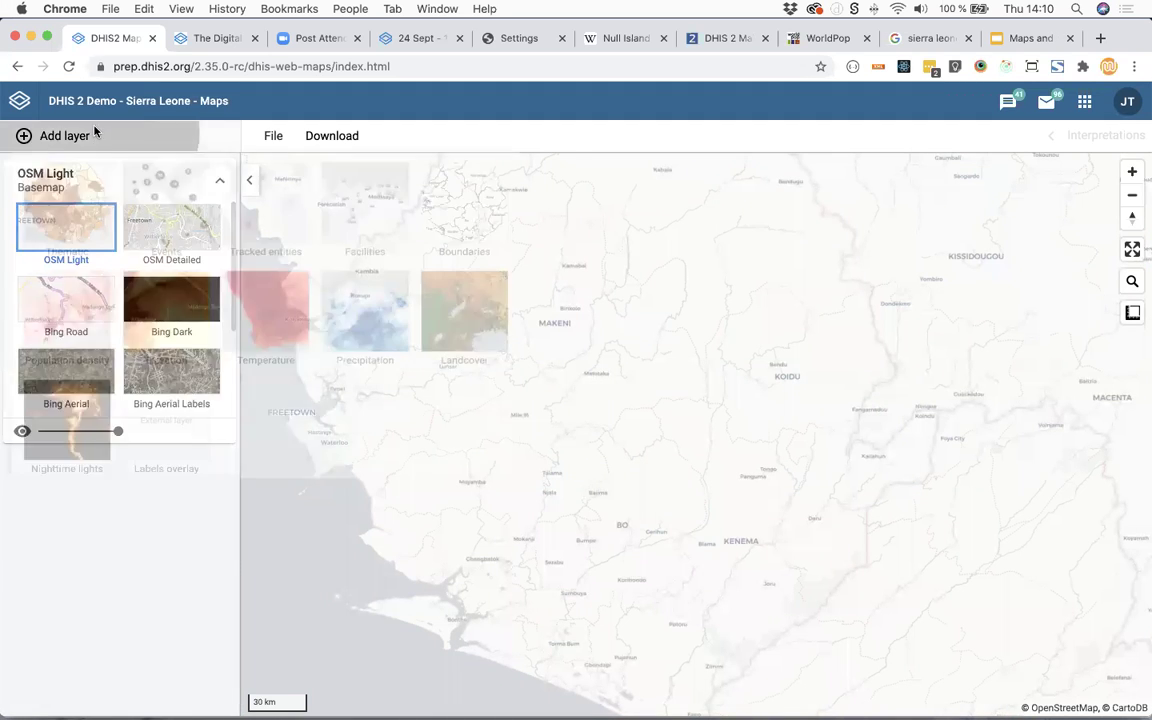
left_click(186, 205)
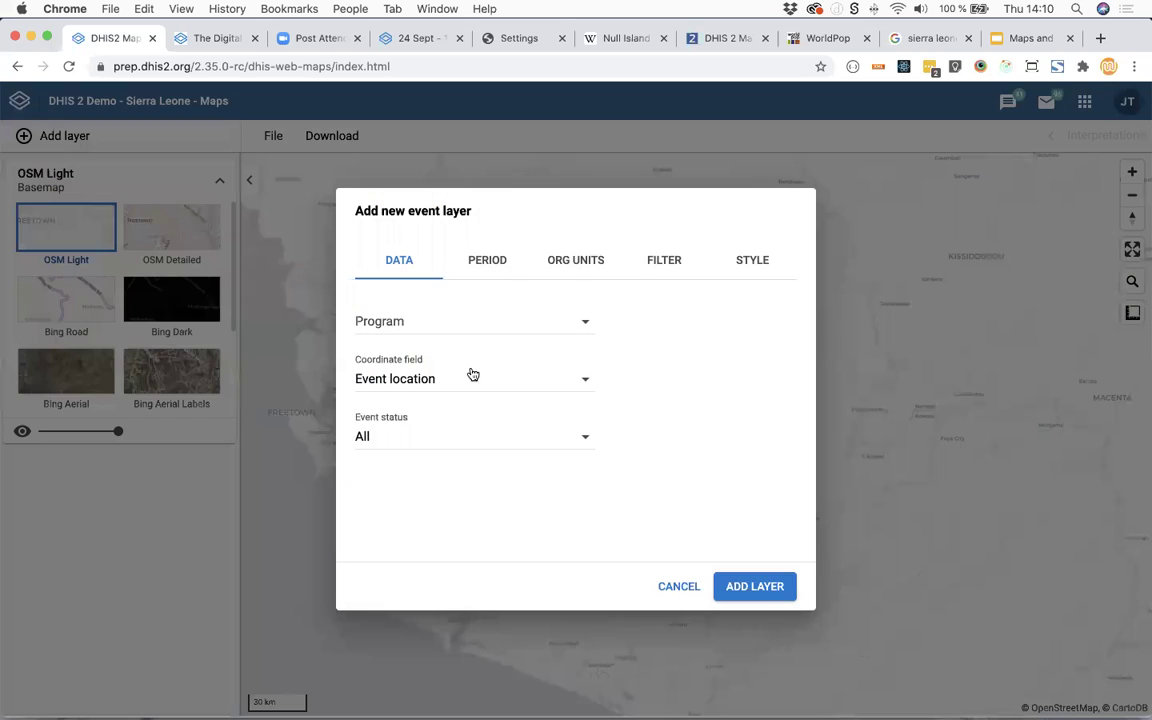
left_click(447, 326)
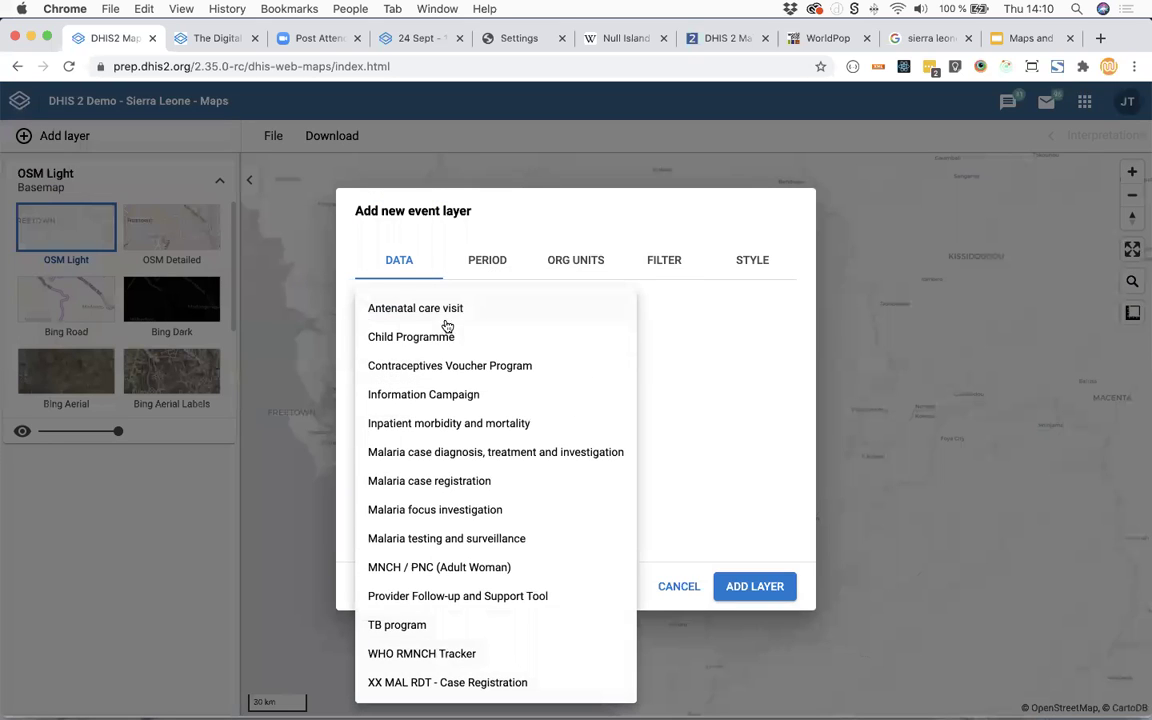
left_click(463, 421)
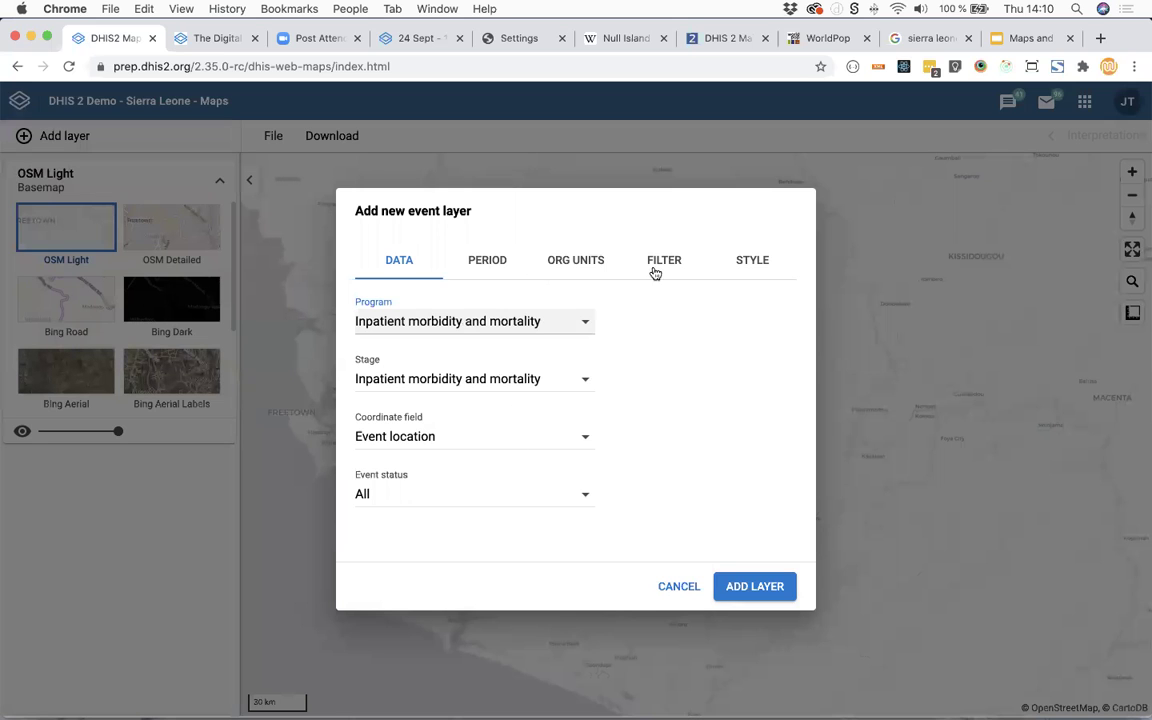
left_click(750, 263)
left_click(672, 328)
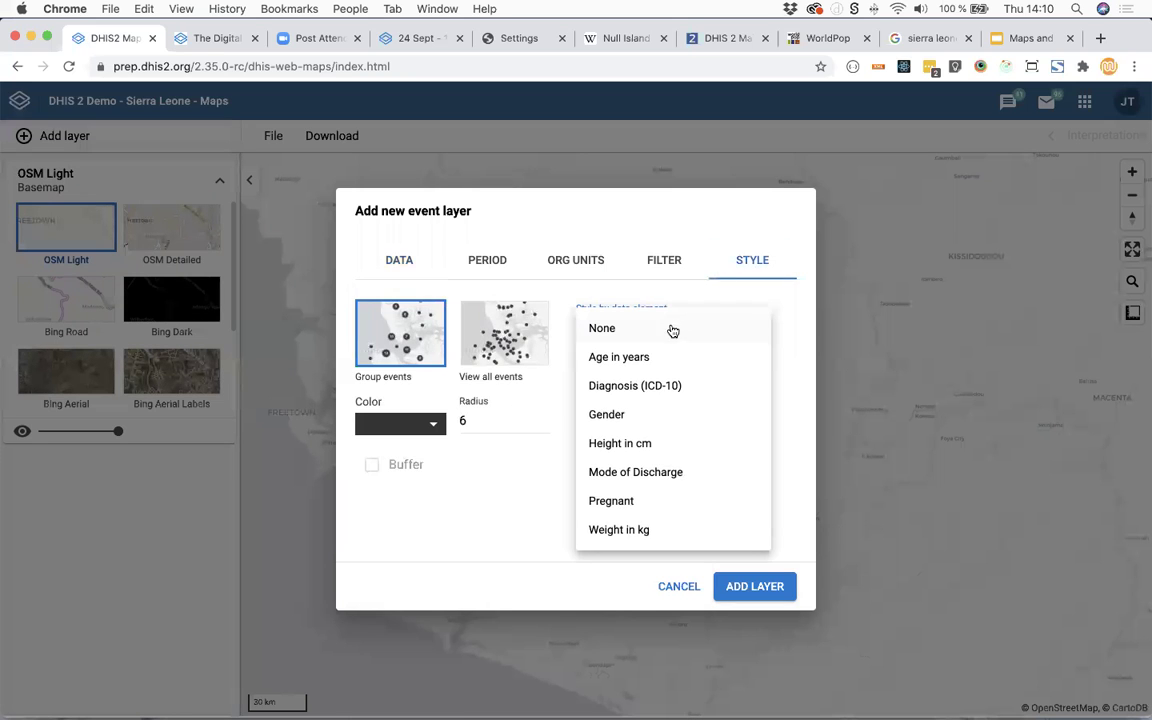
left_click(613, 424)
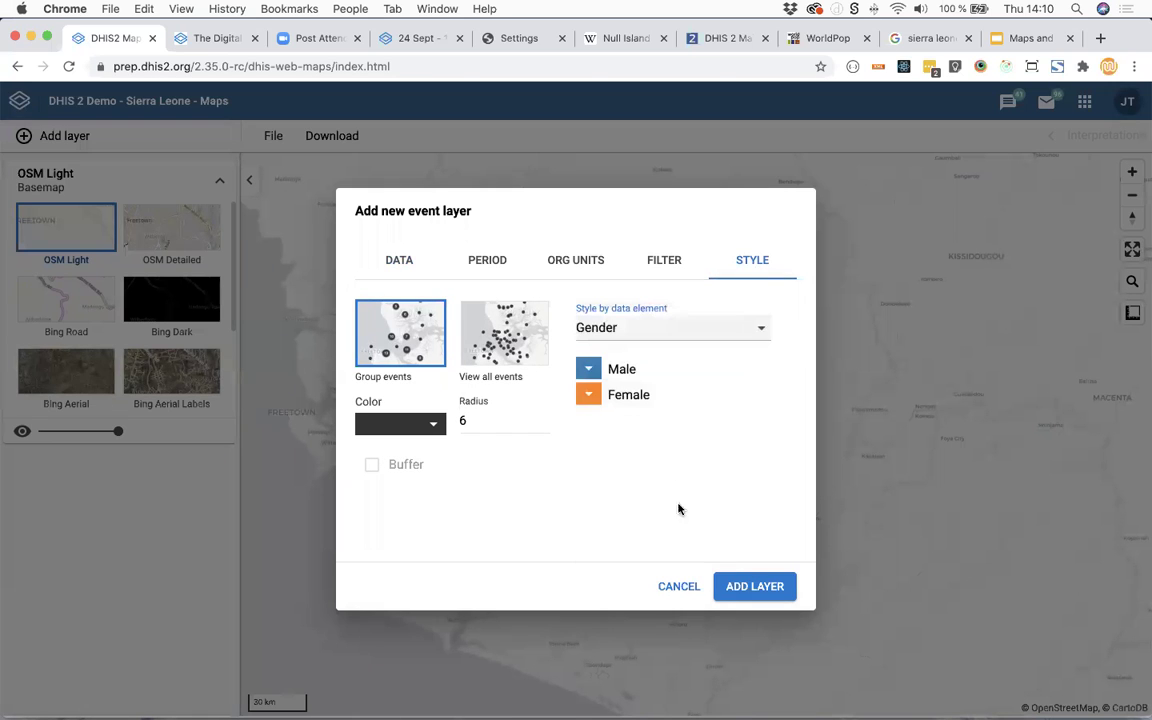
left_click(766, 592)
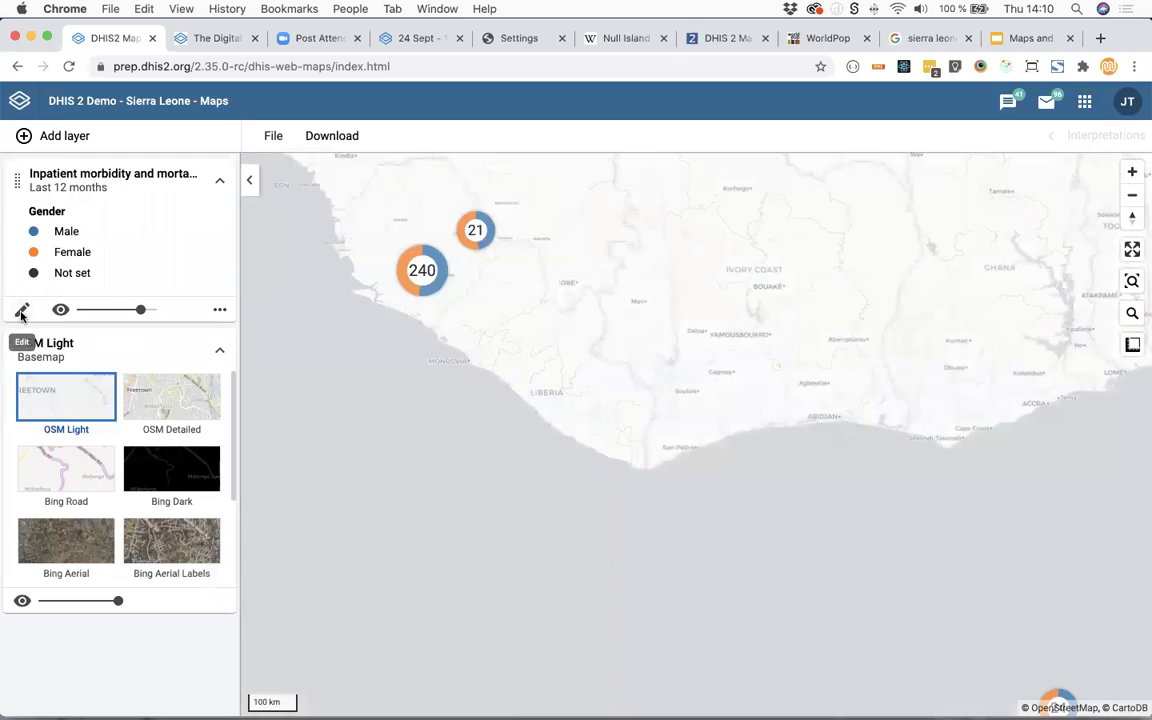
Change the inpatient event layer's style to view all events, keeping the Gender colouring, and update the layer
left_click(21, 312)
left_click(748, 260)
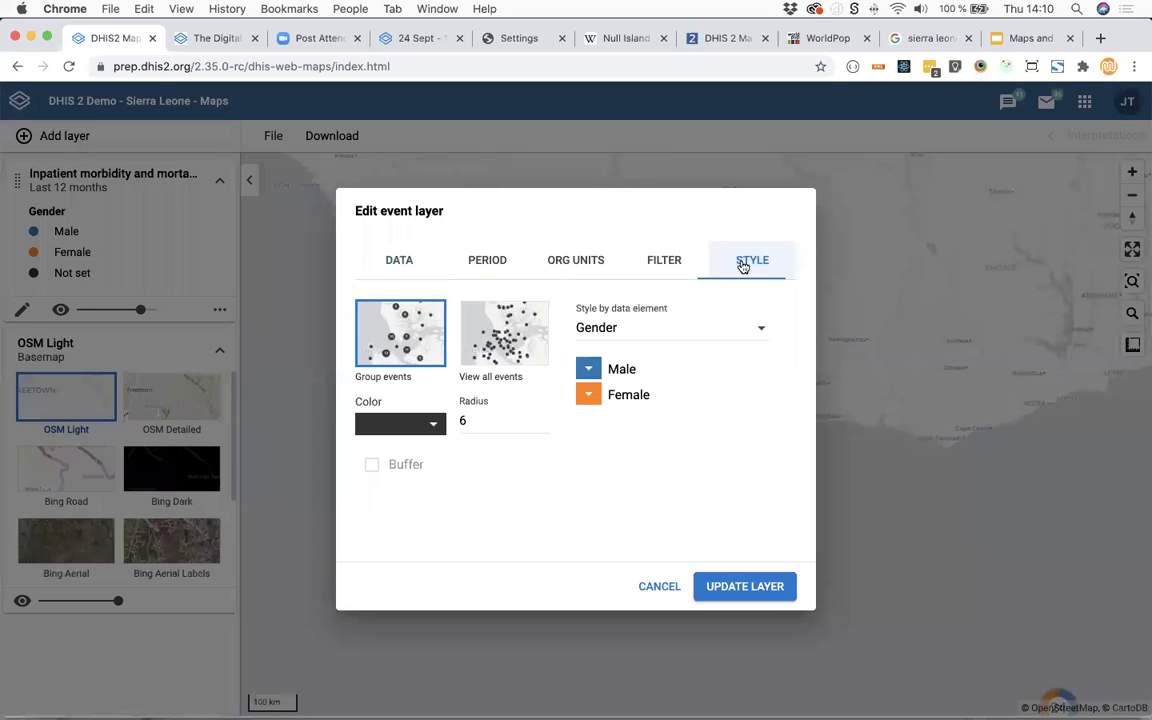
left_click(512, 334)
left_click(488, 260)
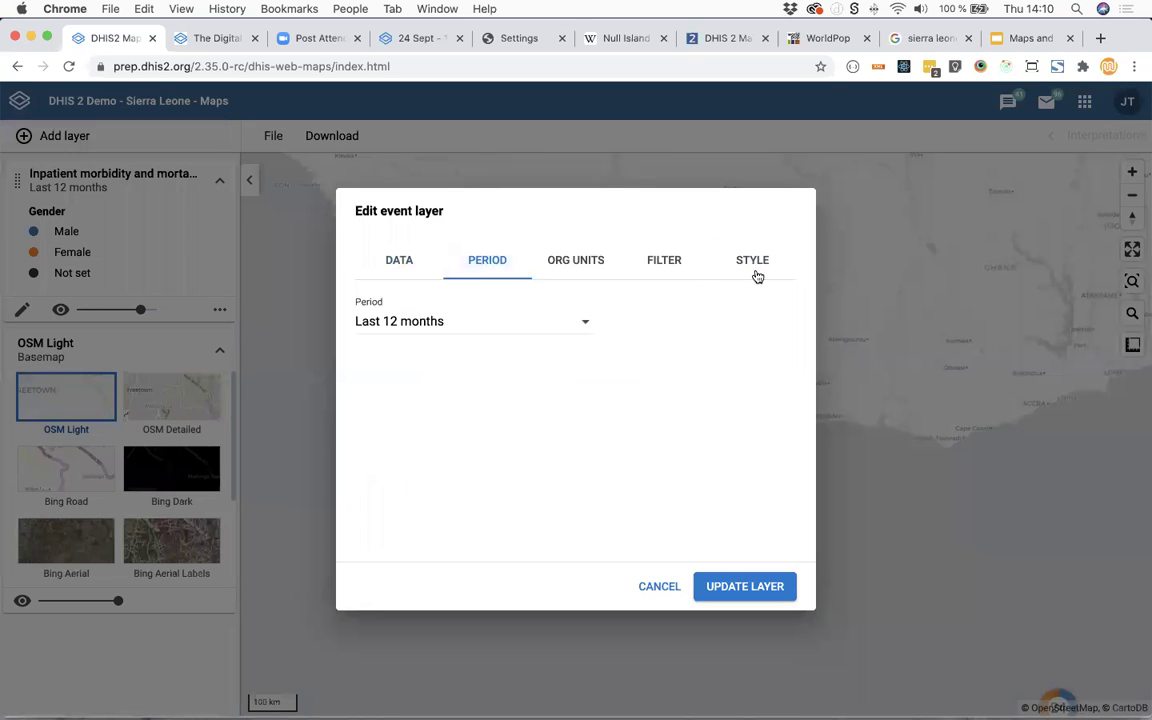
left_click(758, 260)
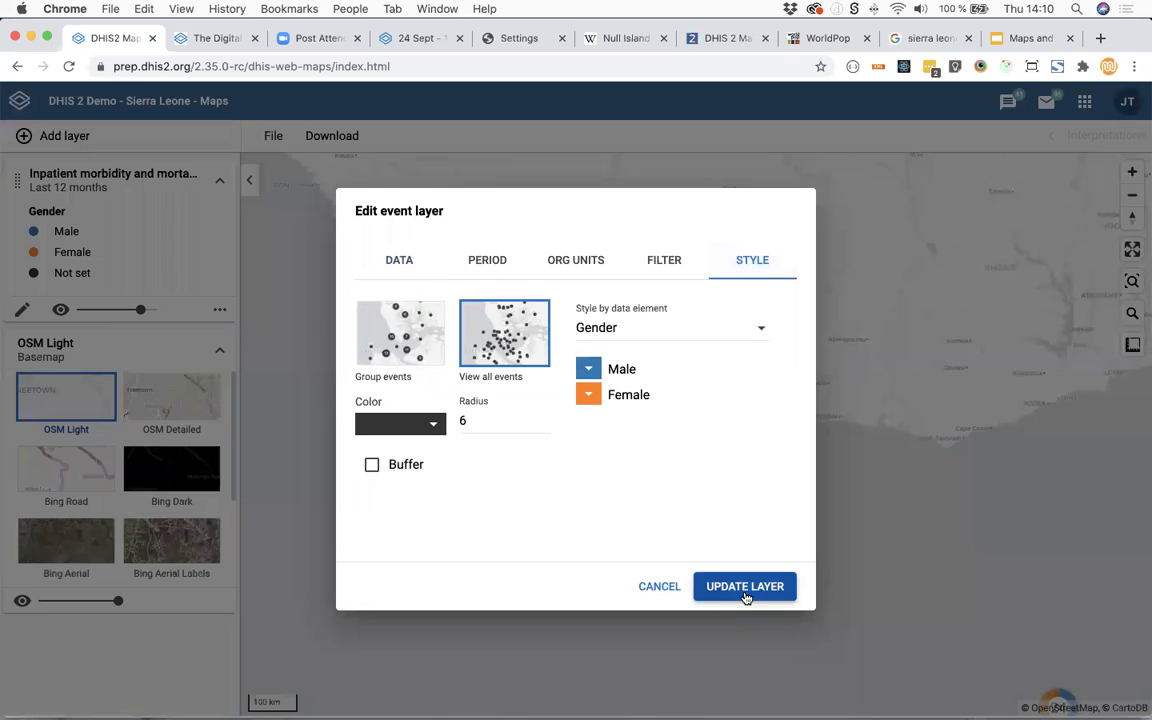
left_click(745, 587)
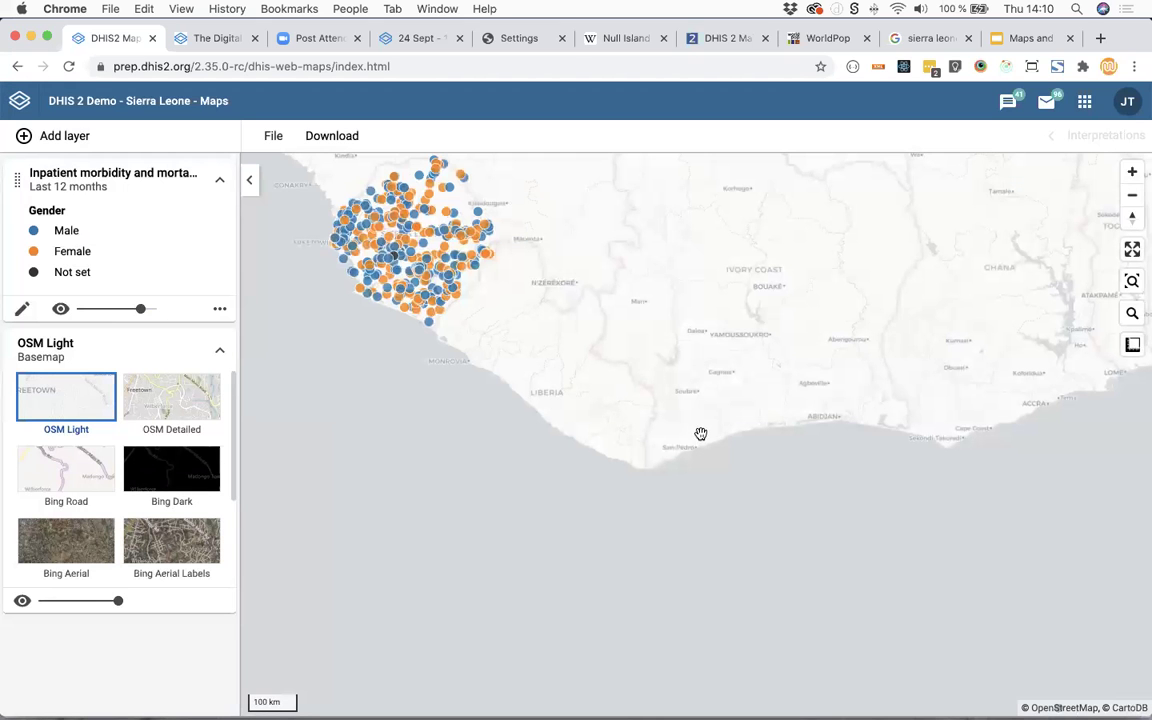
Inspect the details of the isolated event in the Gulf of Guinea, away from Sierra Leone
left_click_drag(764, 571, 714, 525)
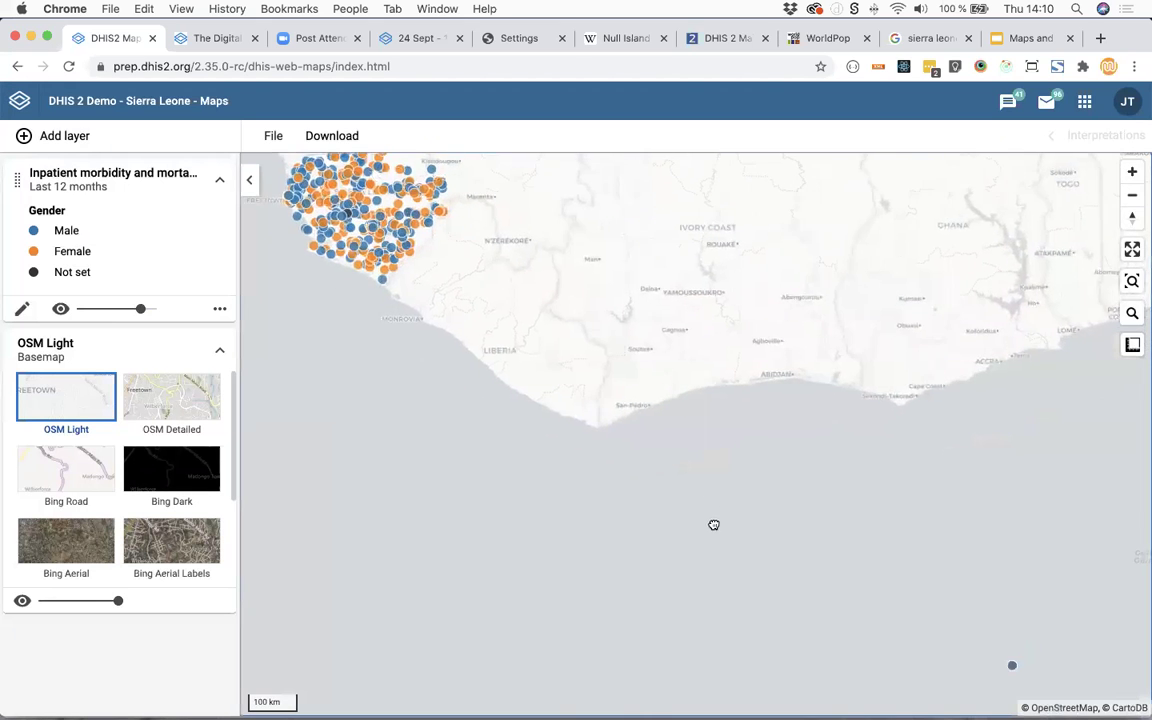
scroll(769, 558, "down", 2)
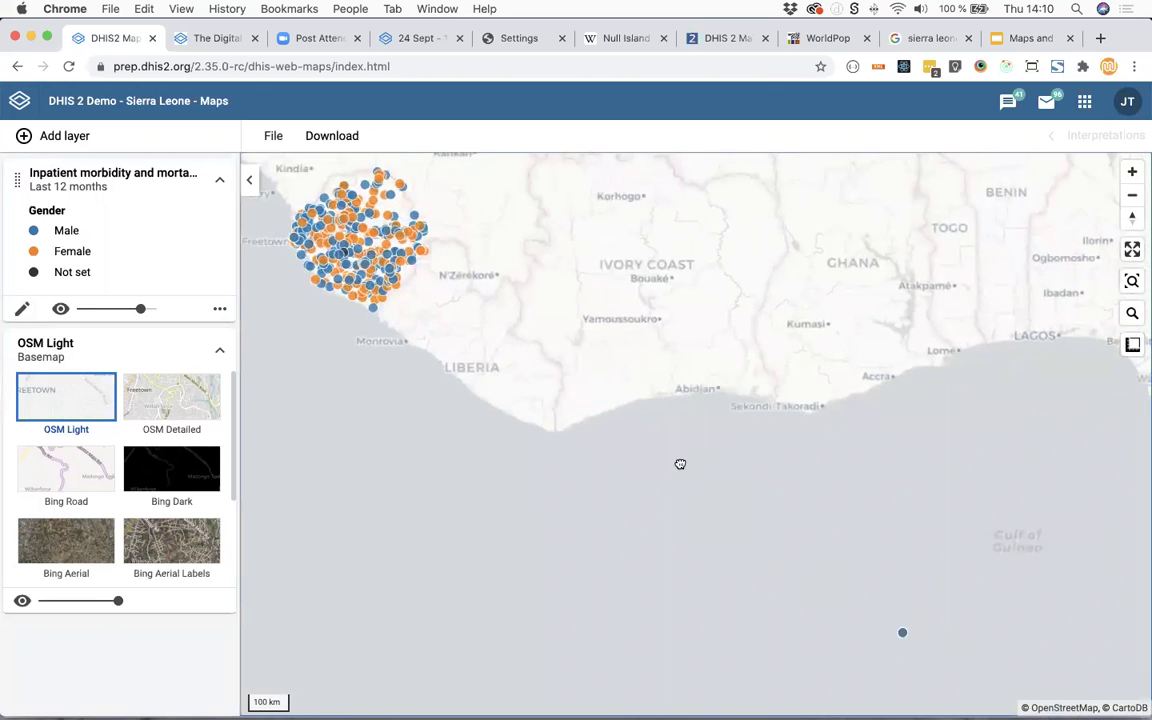
left_click(905, 635)
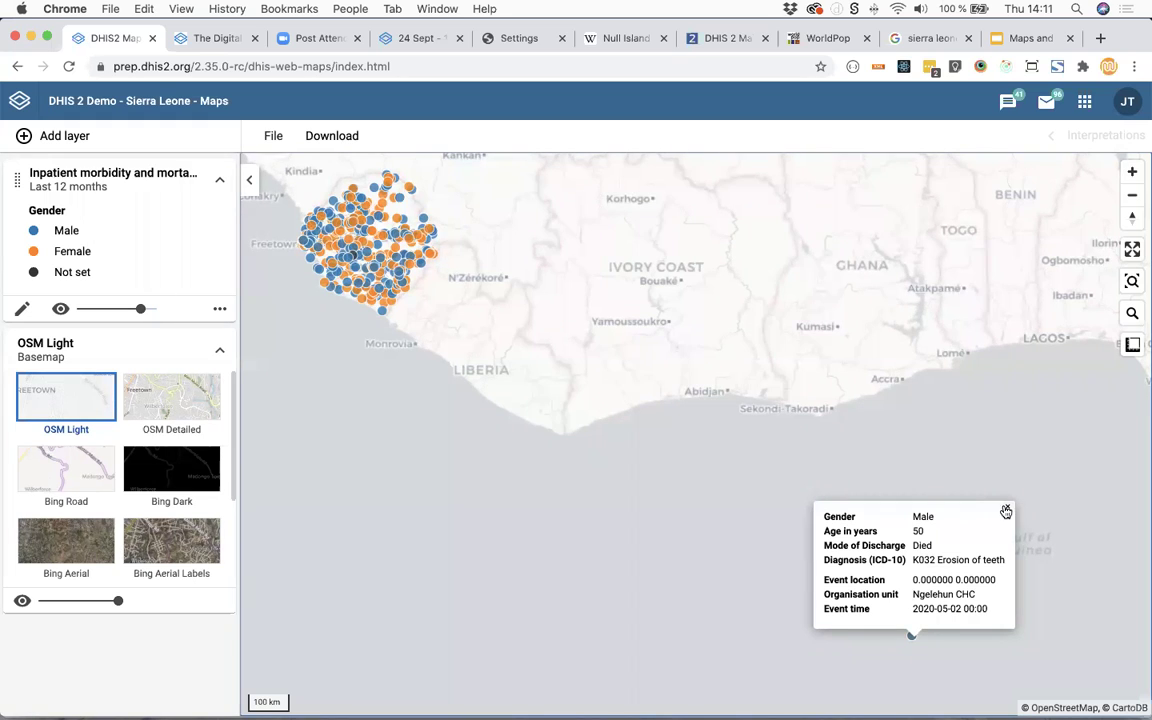
left_click(1006, 511)
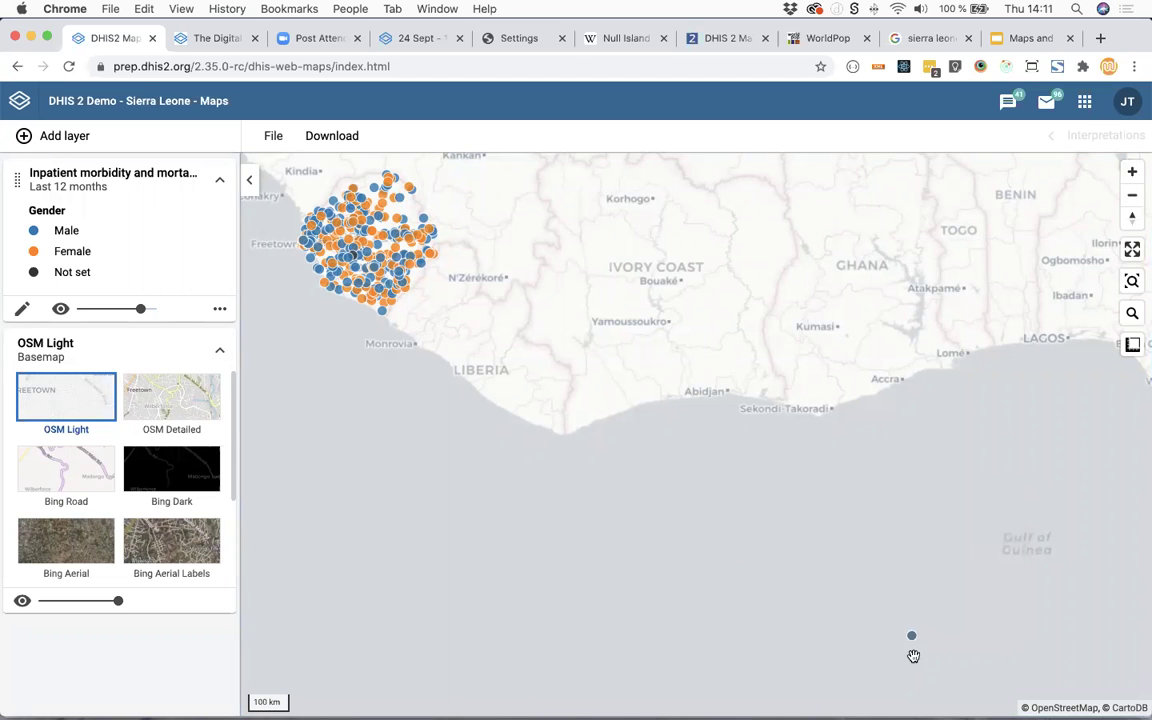
Bring the Sierra Leone events back into view and open the data table for the inpatient event layer
scroll(426, 310, "up", 5)
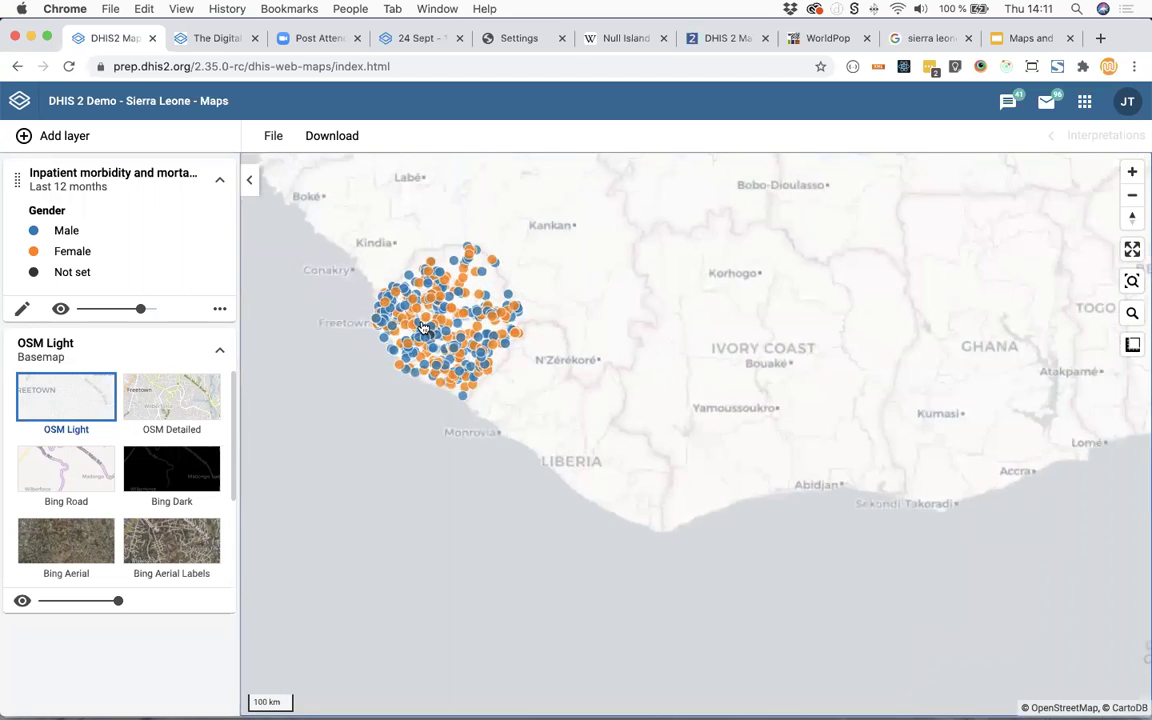
scroll(426, 330, "up", 2)
left_click_drag(440, 300, 576, 386)
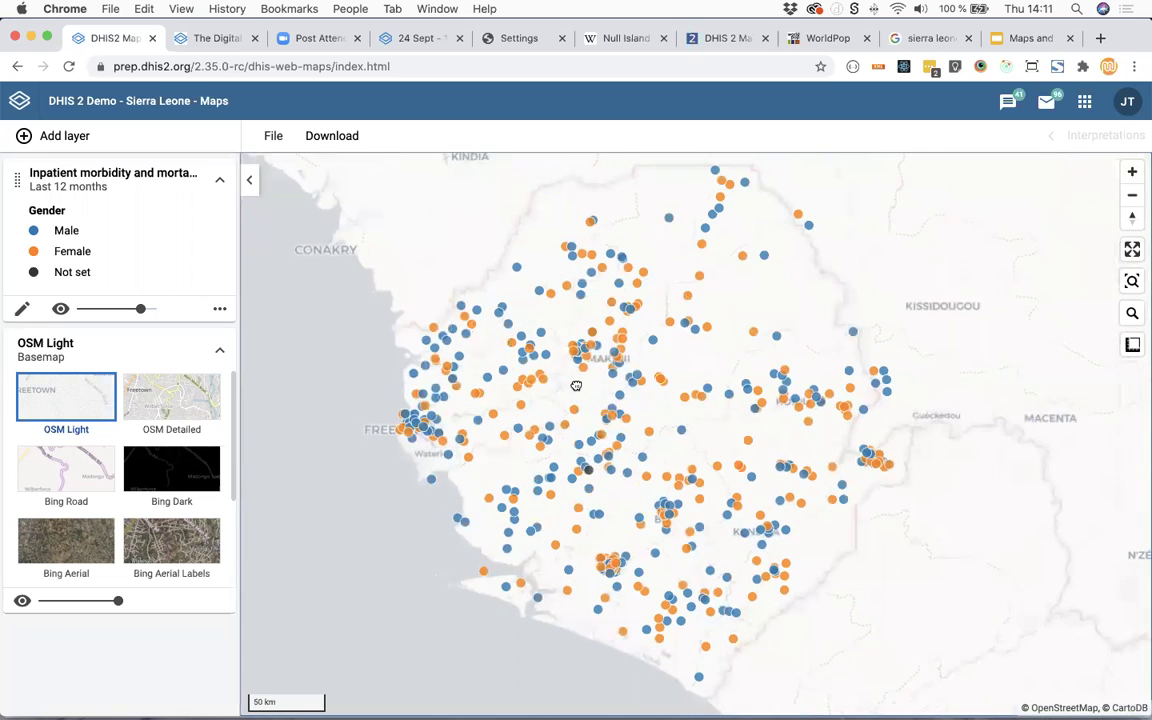
left_click(221, 312)
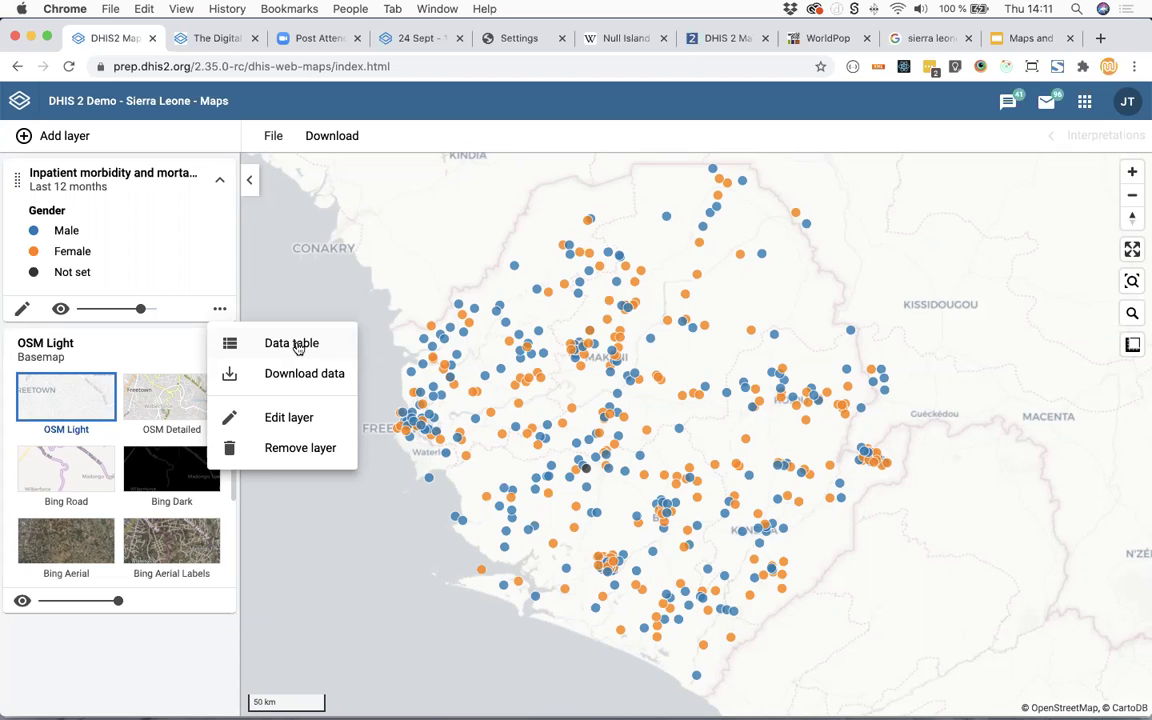
left_click(297, 345)
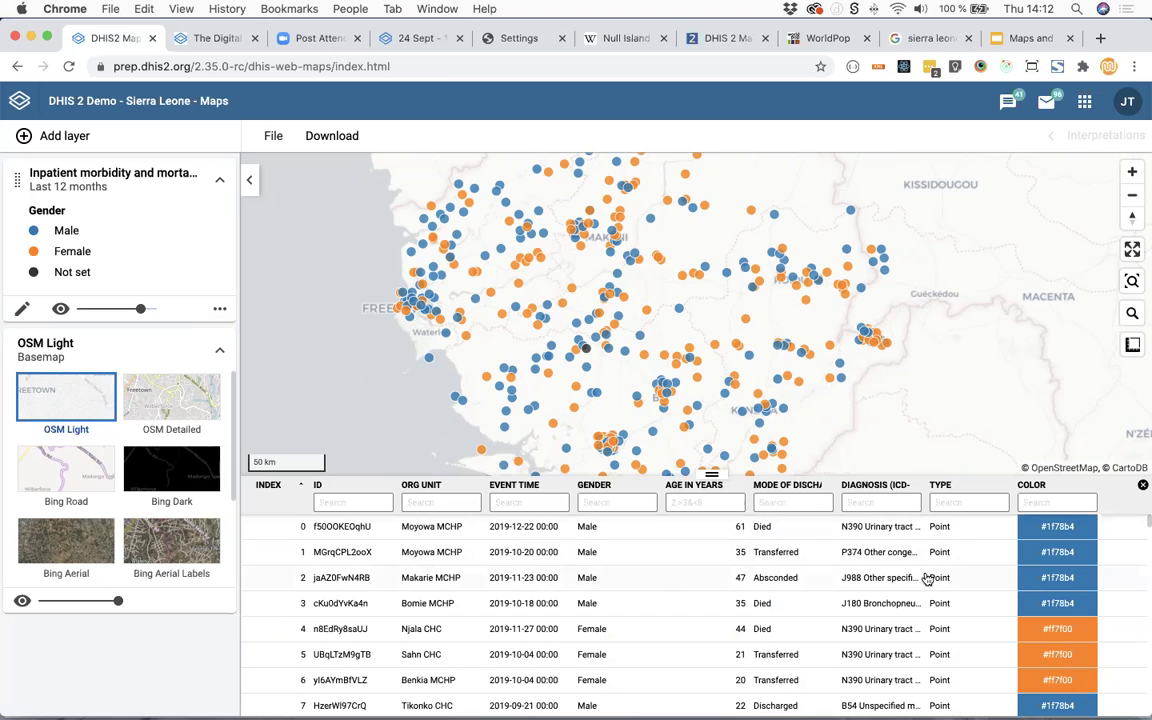
Switch to the Maintenance app and examine which data elements of the Inpatient morbidity and mortality program are set to display in reports
left_click(615, 38)
left_click(703, 42)
scroll(600, 338, "up", 10)
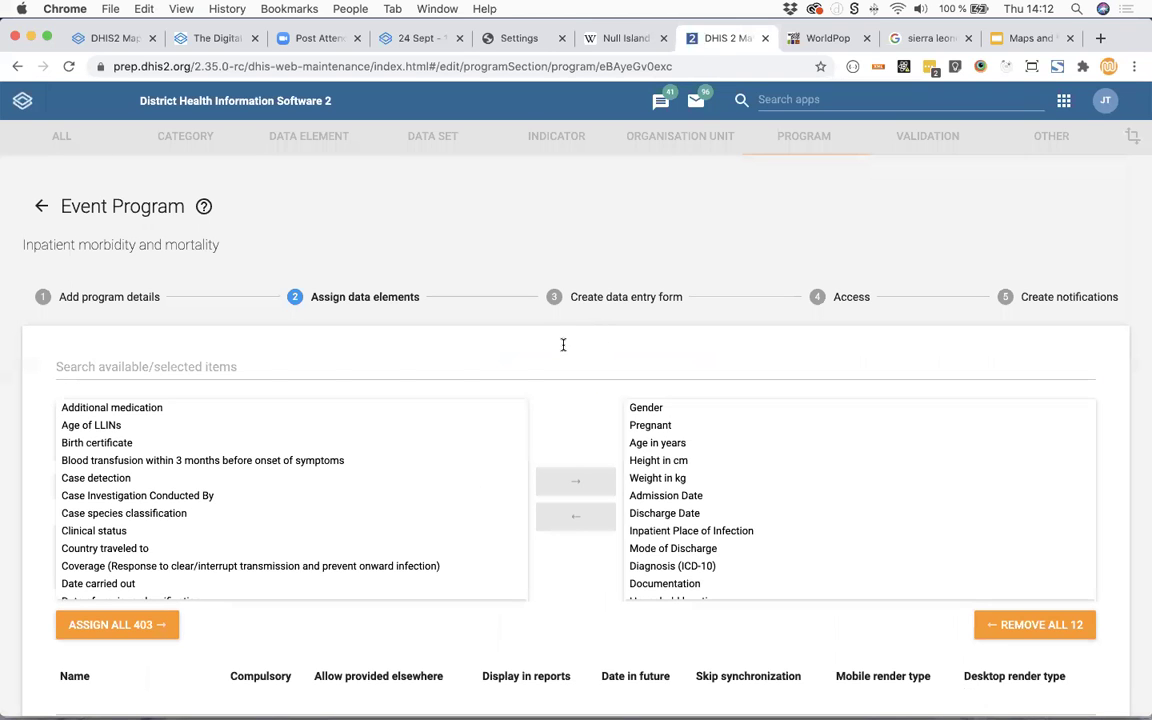
scroll(563, 342, "down", 1)
scroll(565, 348, "down", 6)
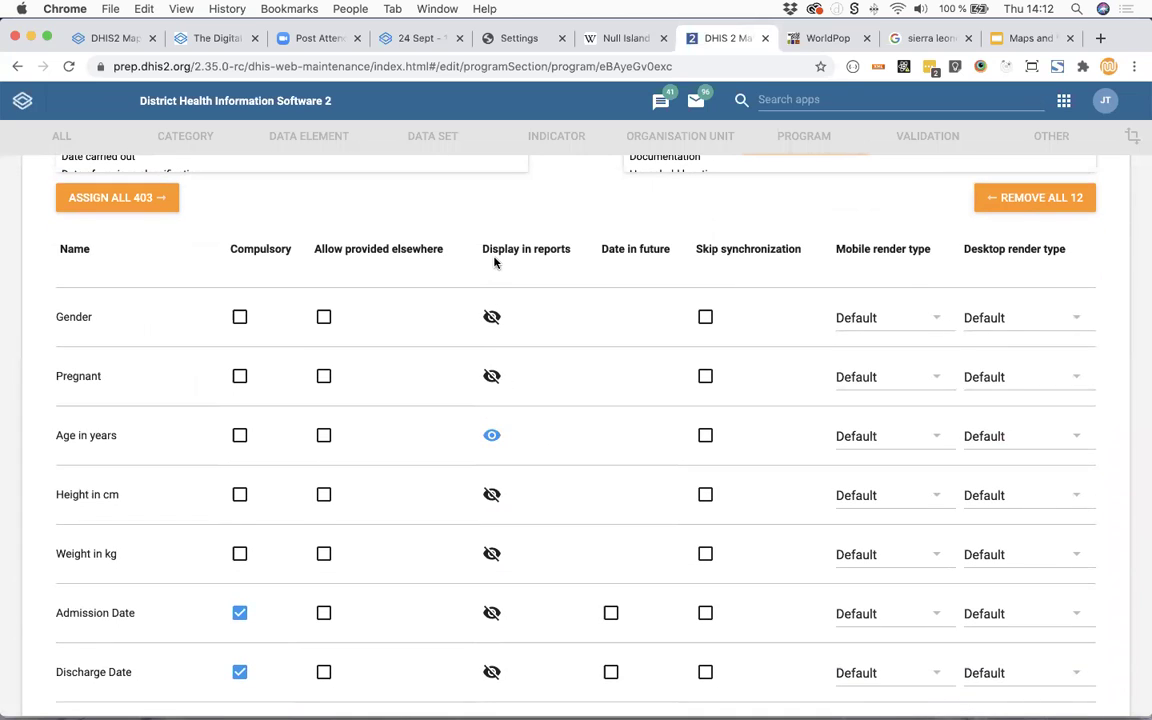
scroll(506, 420, "down", 1)
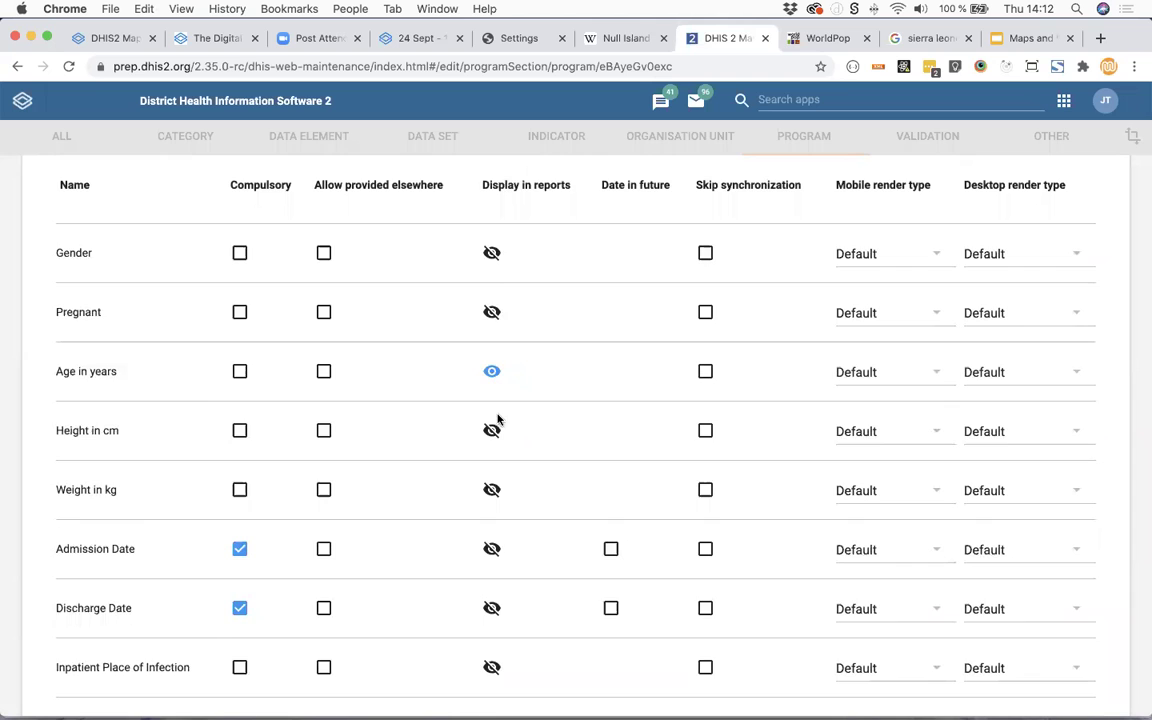
scroll(496, 417, "down", 3)
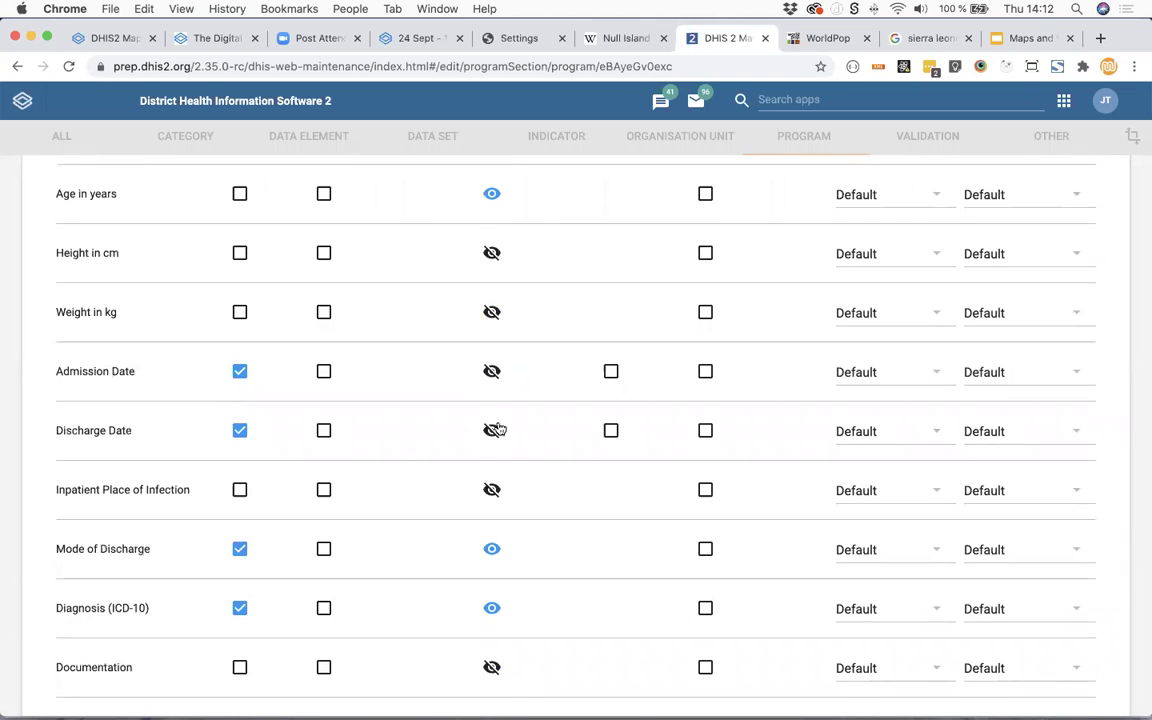
scroll(509, 447, "down", 1)
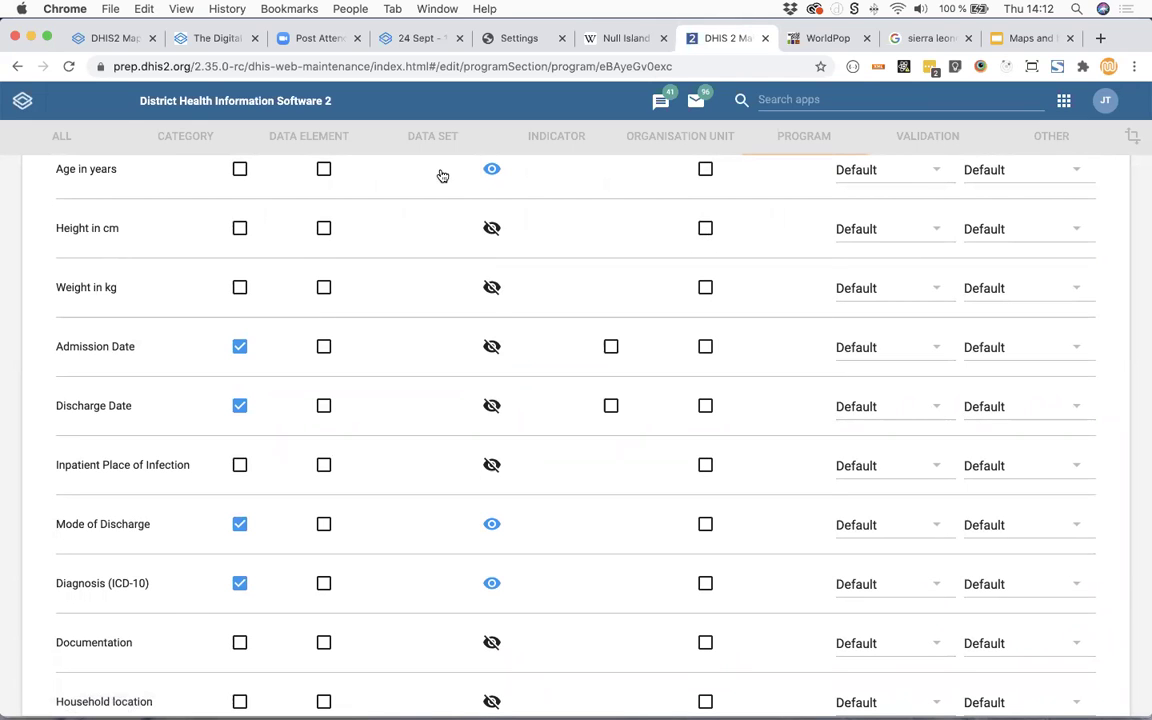
Return to the Maps app and filter the event data table by gender "female" and age in years "<30"
left_click(114, 40)
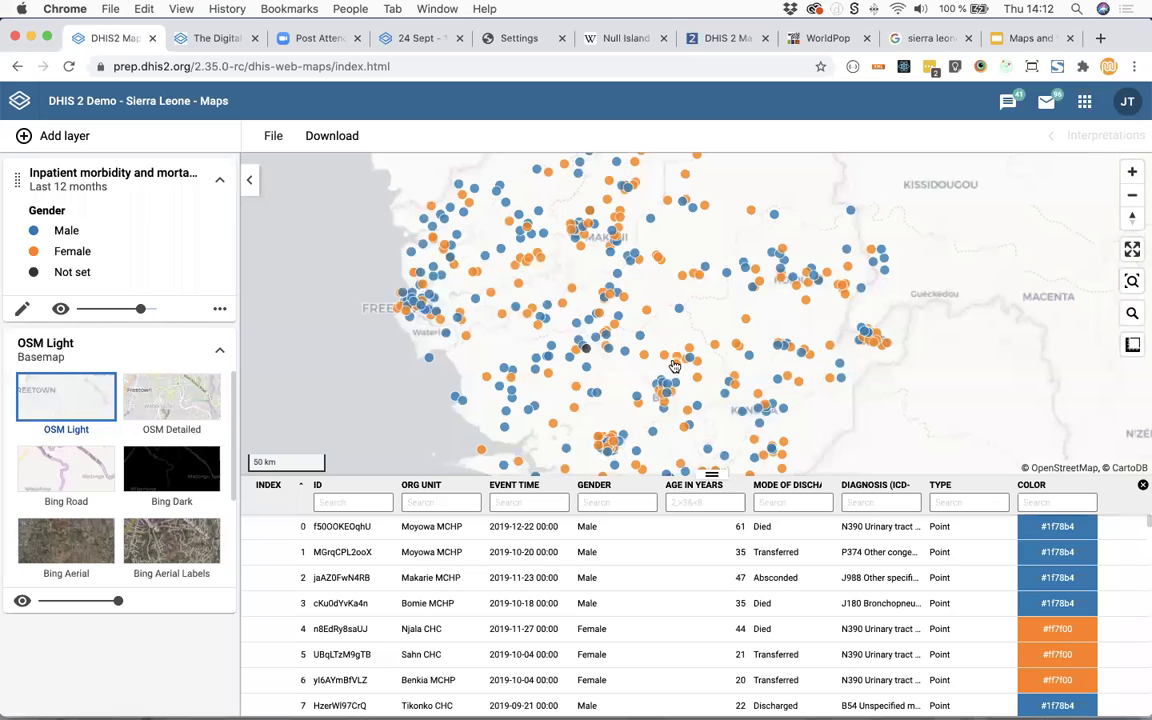
left_click(602, 502)
type("female")
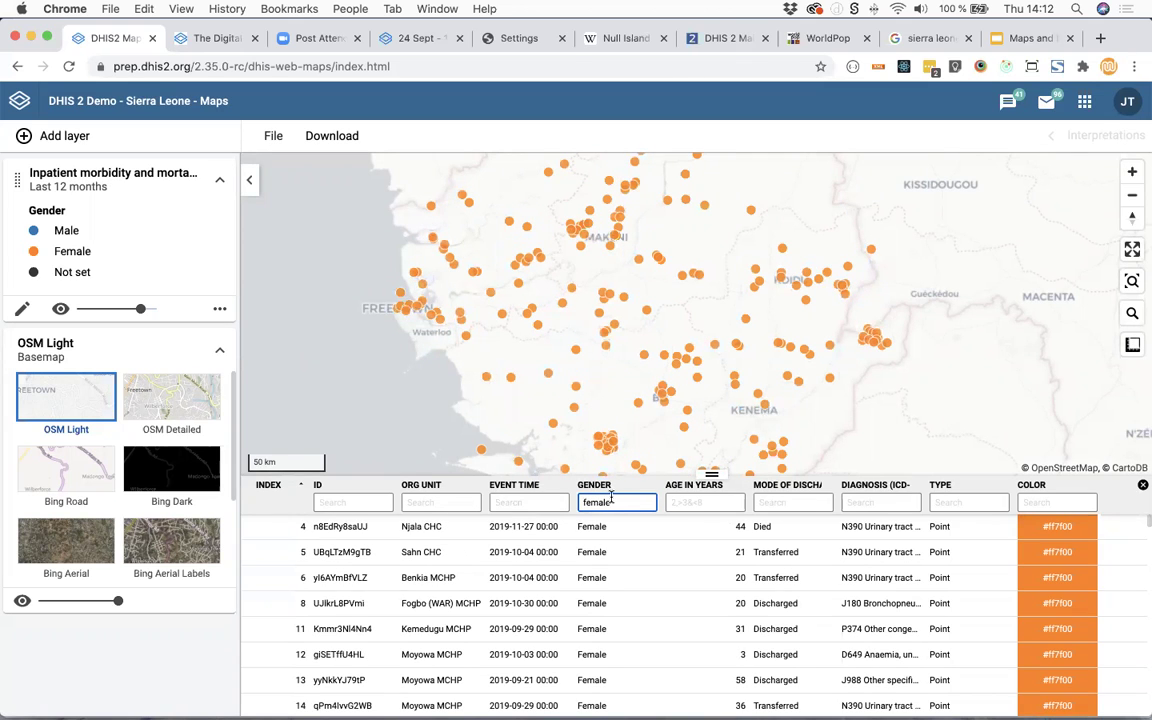
left_click(712, 505)
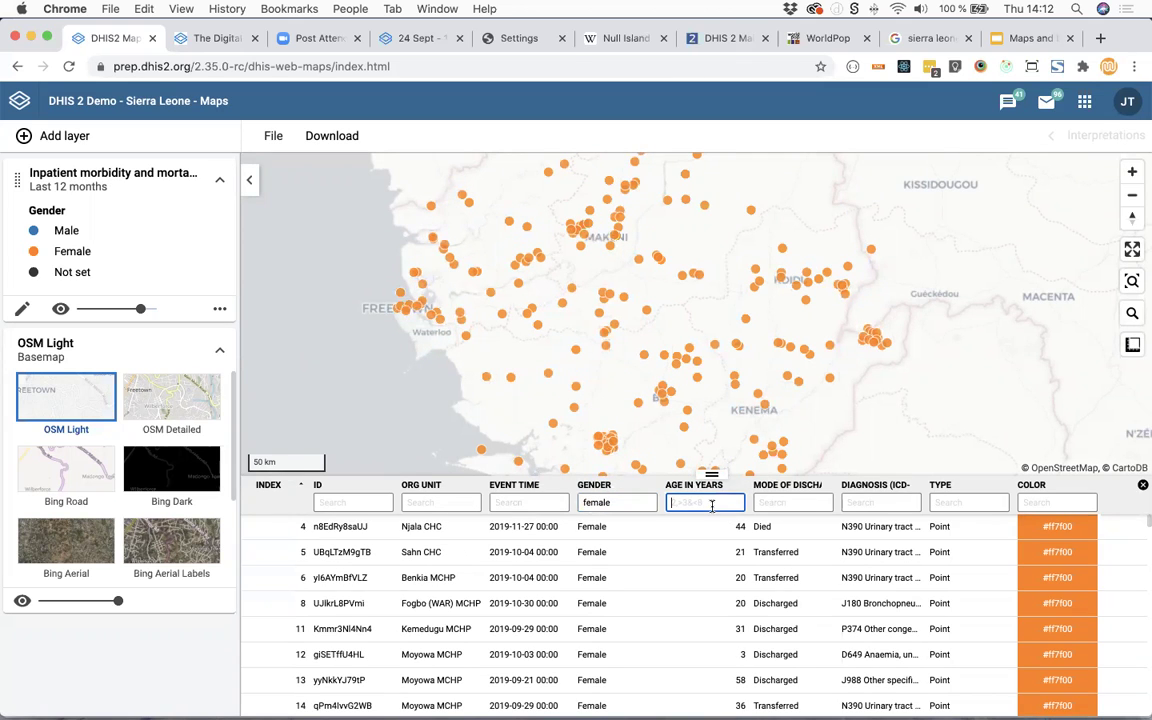
type("<30")
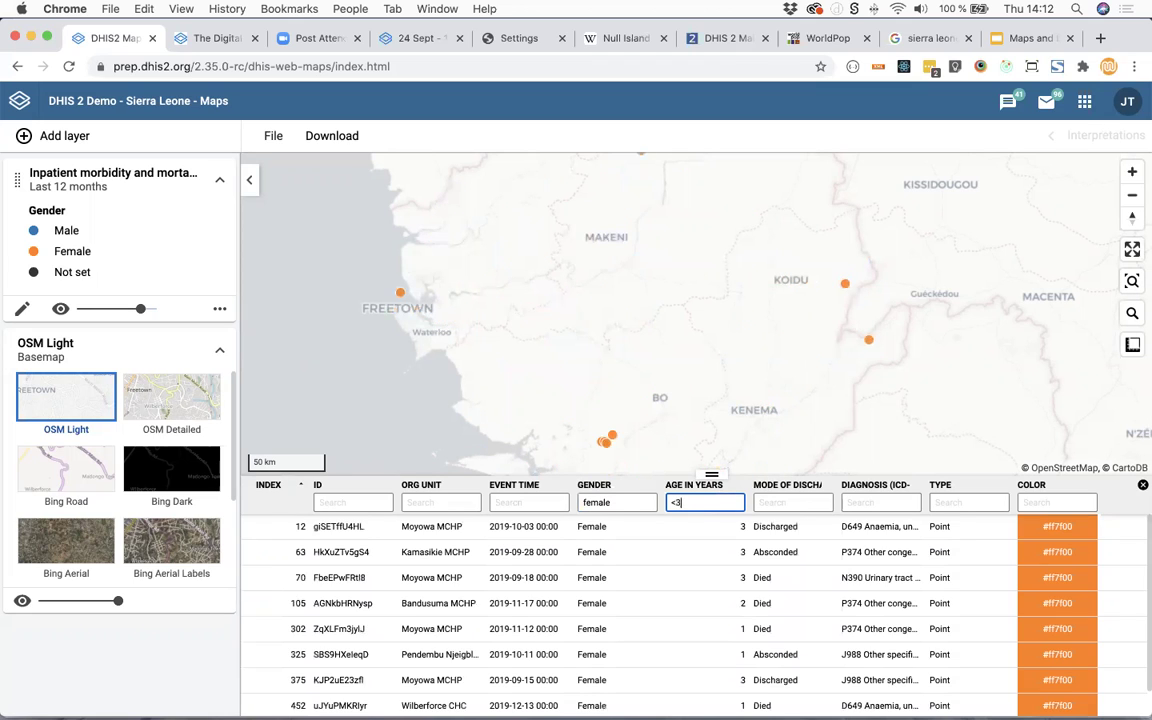
Narrow the event data table further to mode of discharge "died" and diagnosis "N390"
left_click(779, 505)
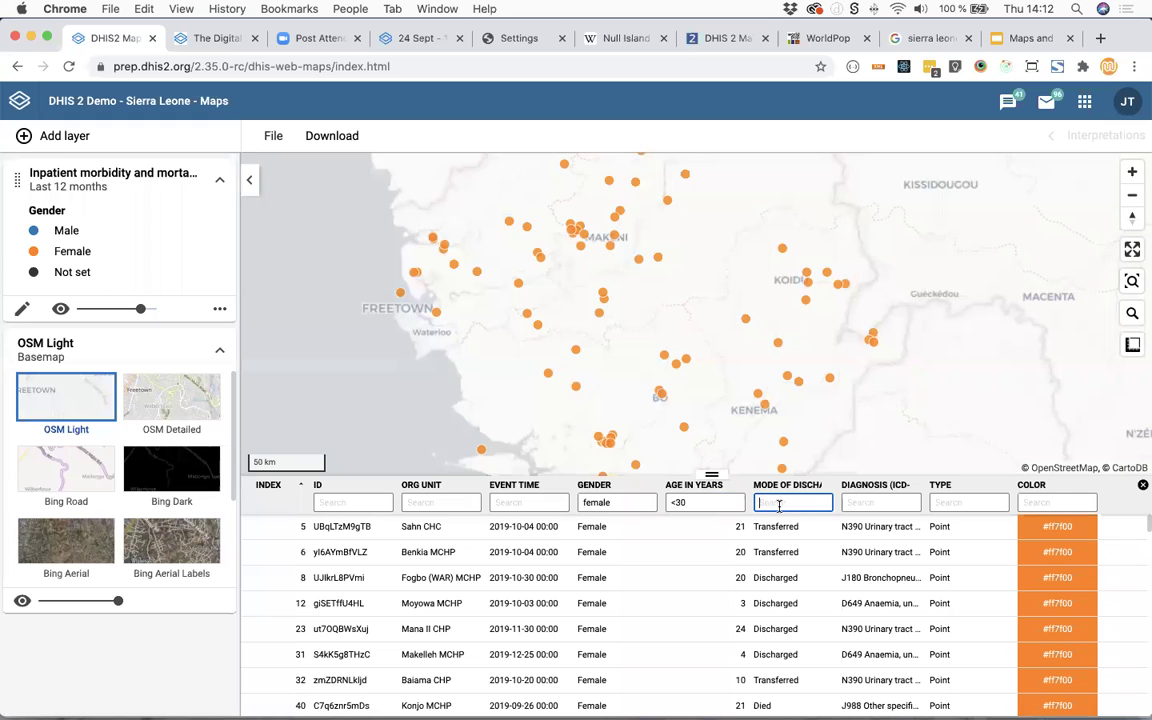
type("died")
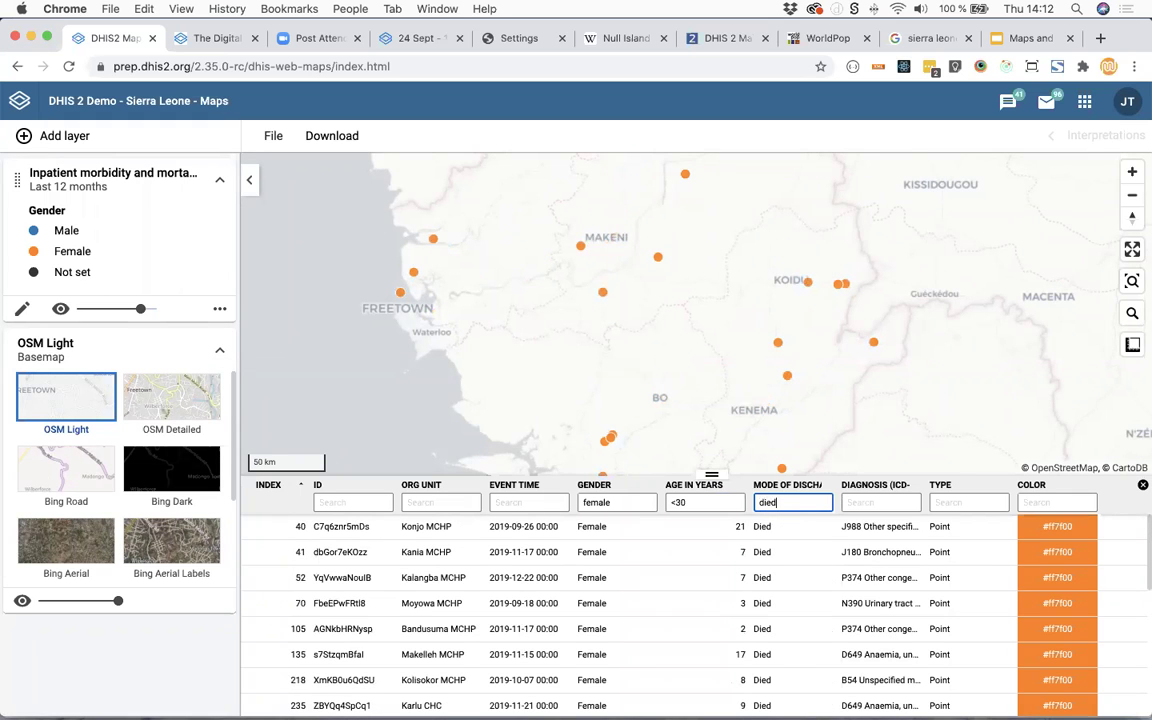
left_click(870, 500)
type("N39")
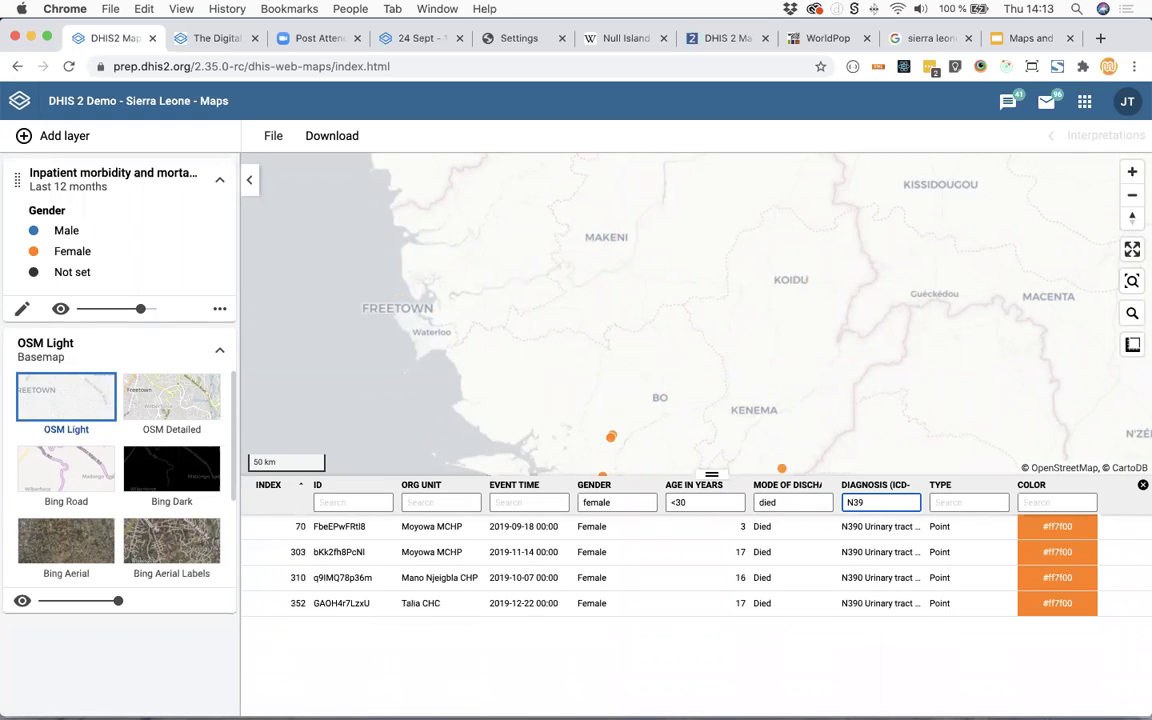
type("0")
Locate the filtered events in southern Sierra Leone on the map and inspect the details of individual points
scroll(685, 345, "up", 3)
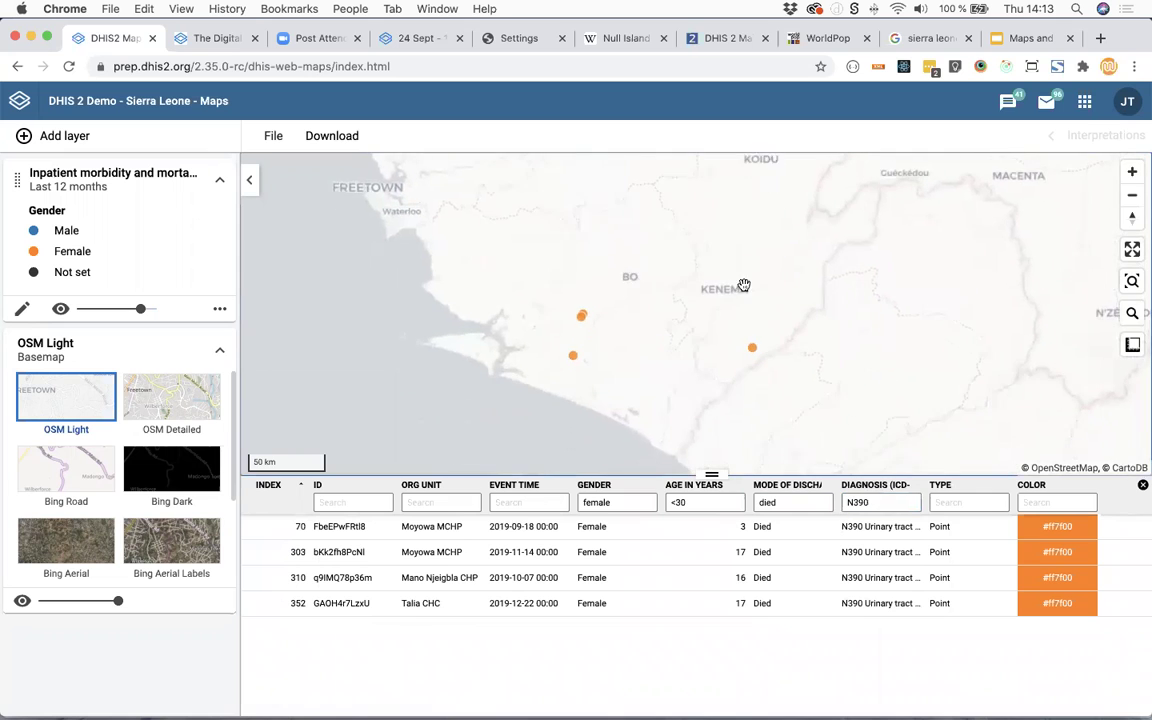
scroll(614, 348, "up", 3)
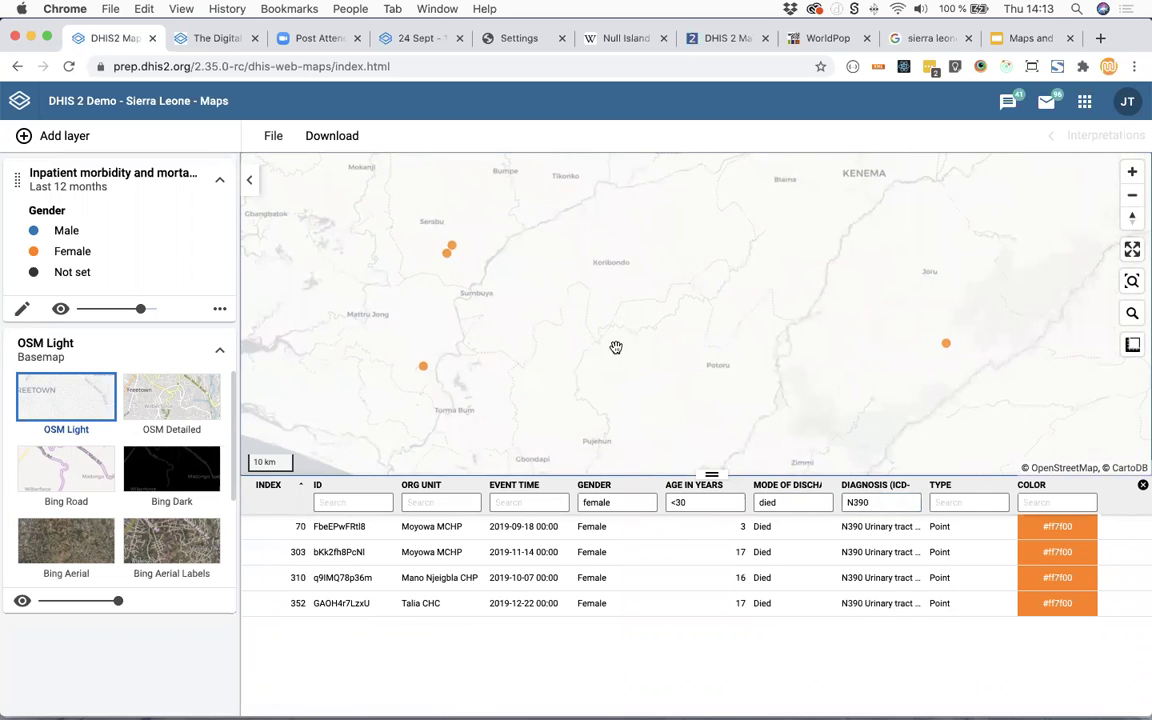
left_click(423, 367)
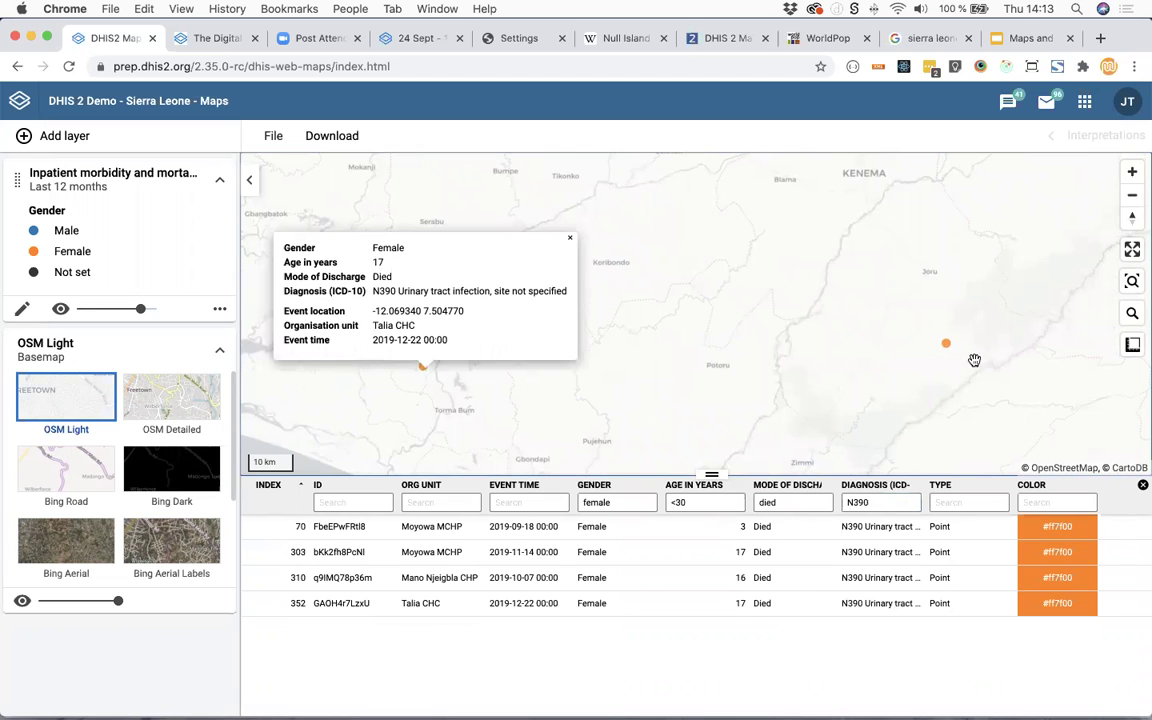
left_click(944, 348)
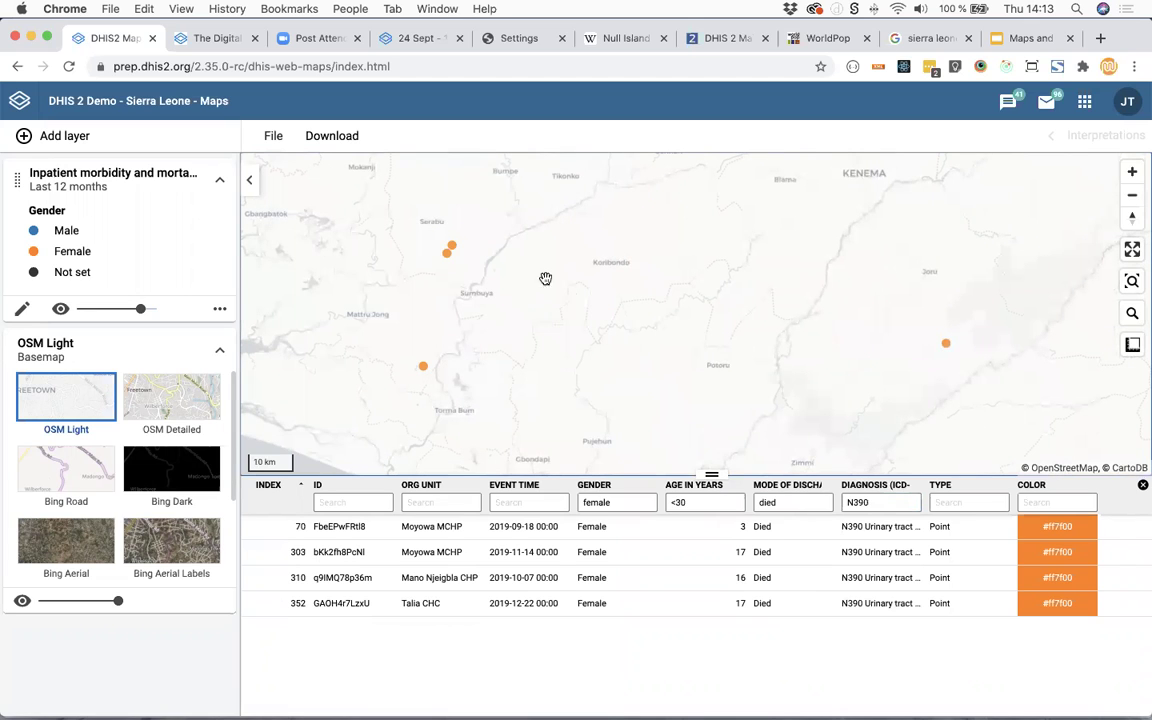
left_click_drag(633, 342, 620, 357)
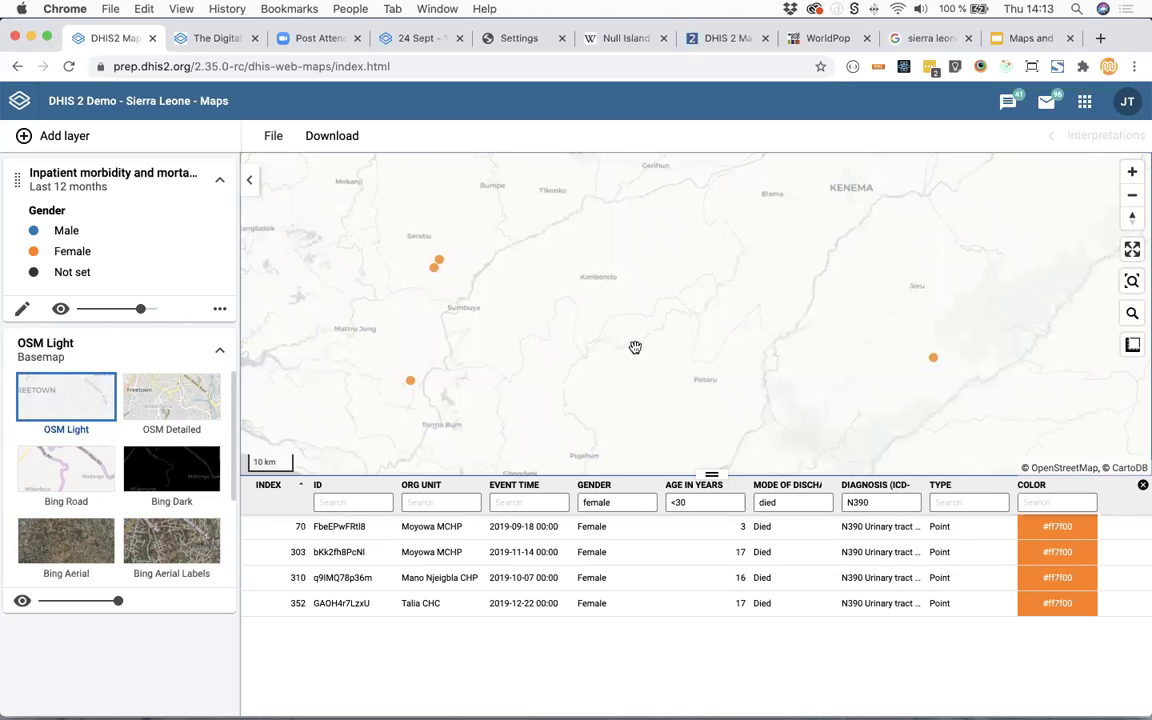
left_click(22, 308)
left_click(672, 261)
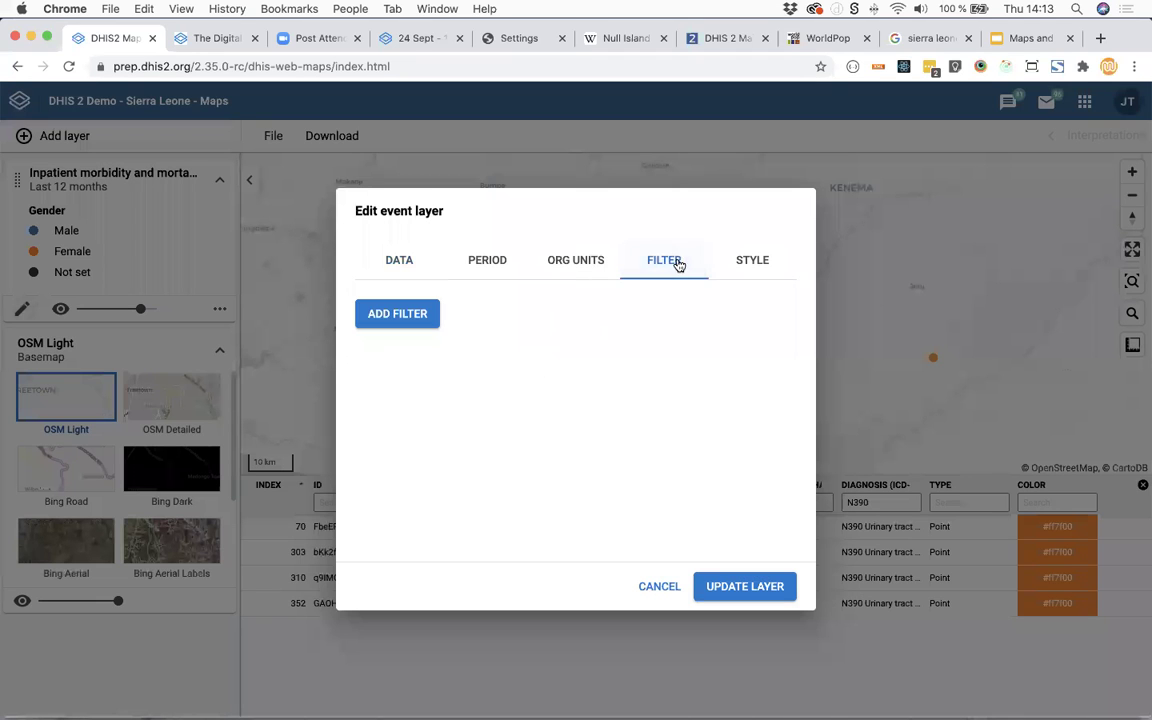
left_click(424, 318)
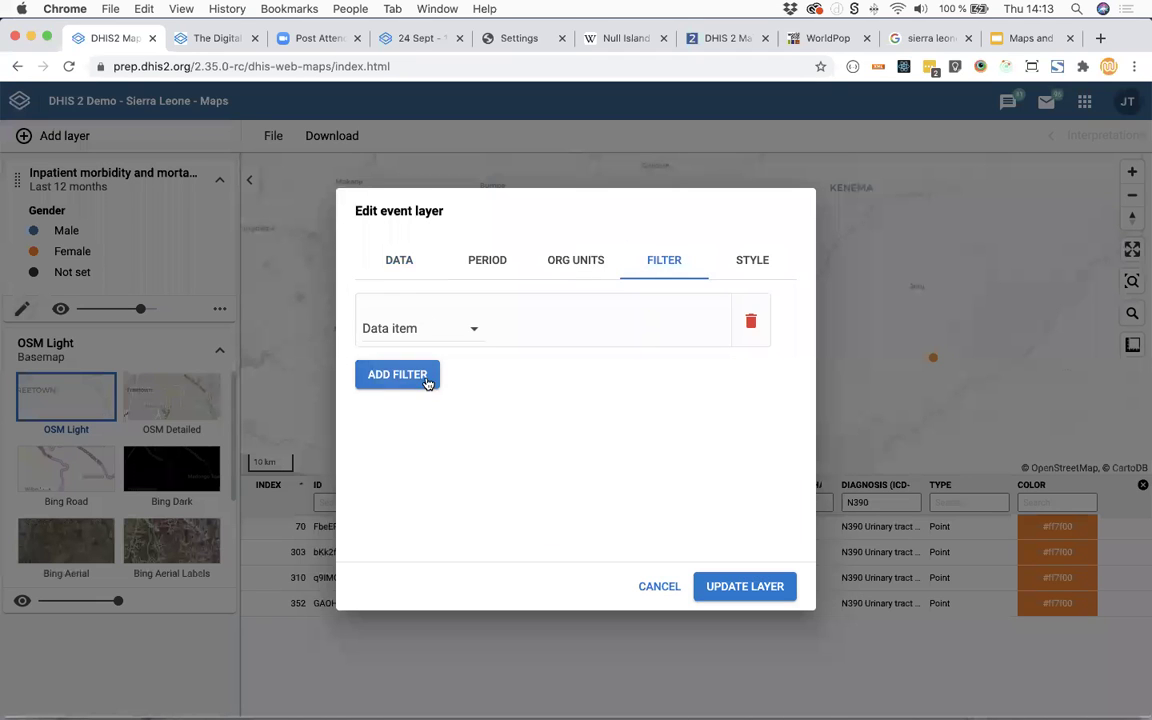
left_click(468, 330)
left_click(451, 445)
left_click(441, 378)
left_click(431, 397)
left_click(429, 419)
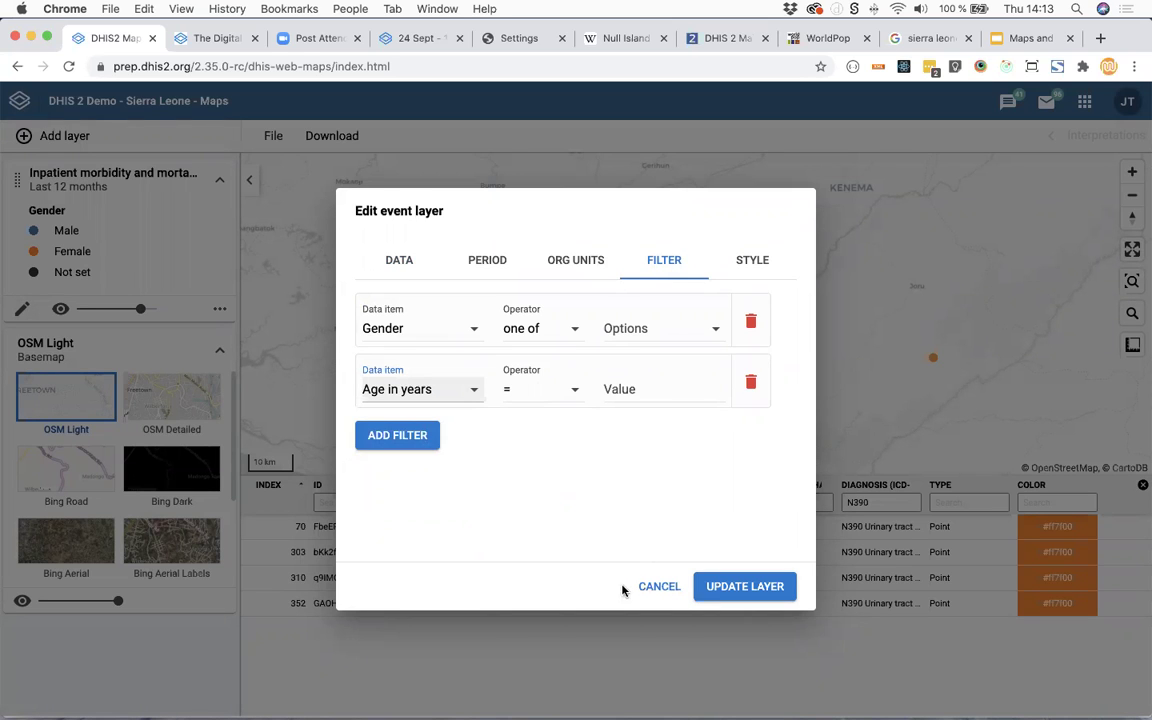
left_click(659, 586)
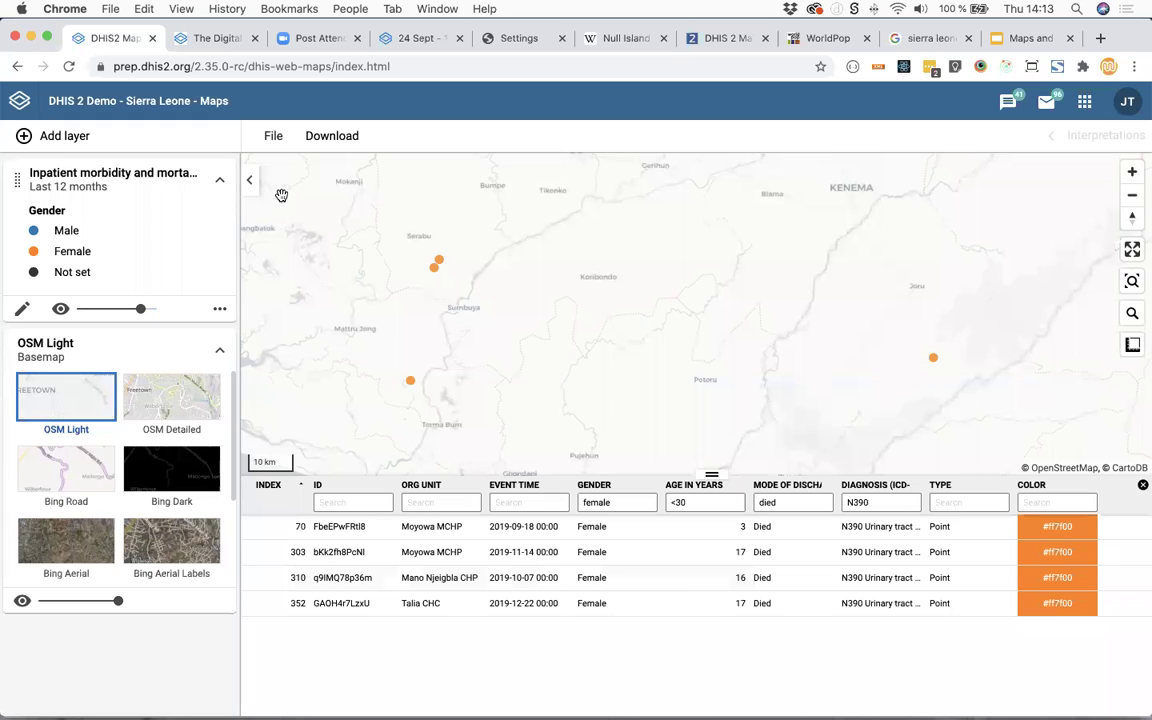
Start a new empty map and begin adding a thematic layer
left_click(274, 138)
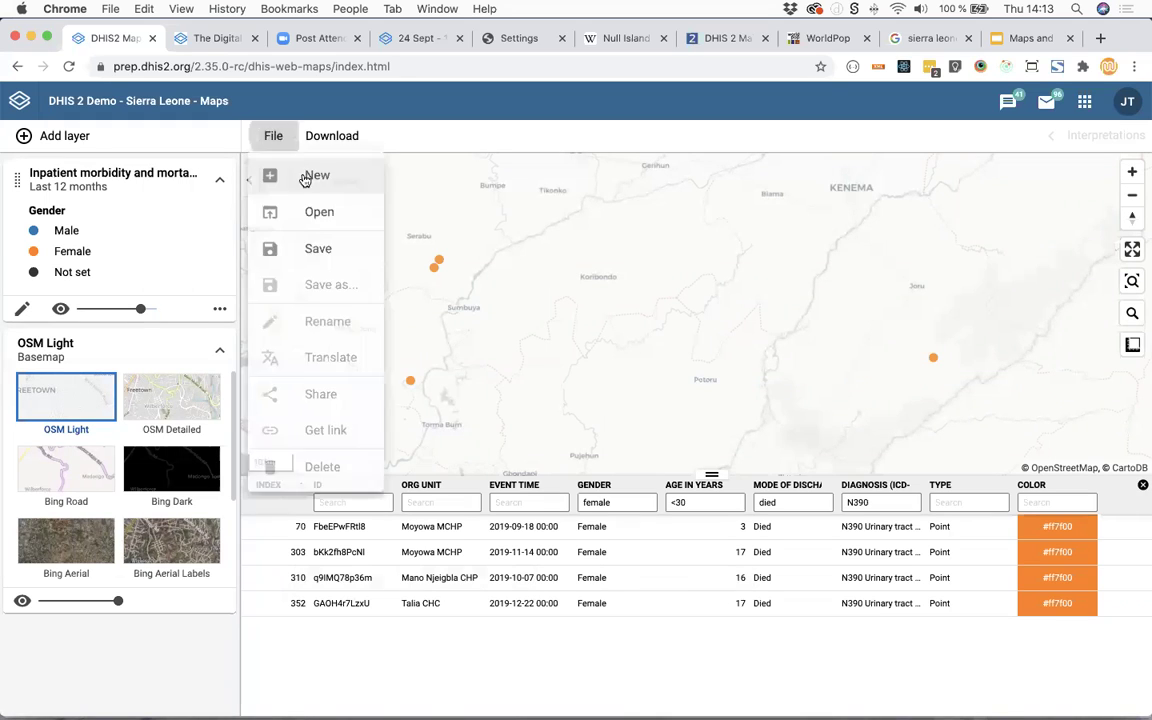
left_click(311, 175)
left_click(86, 140)
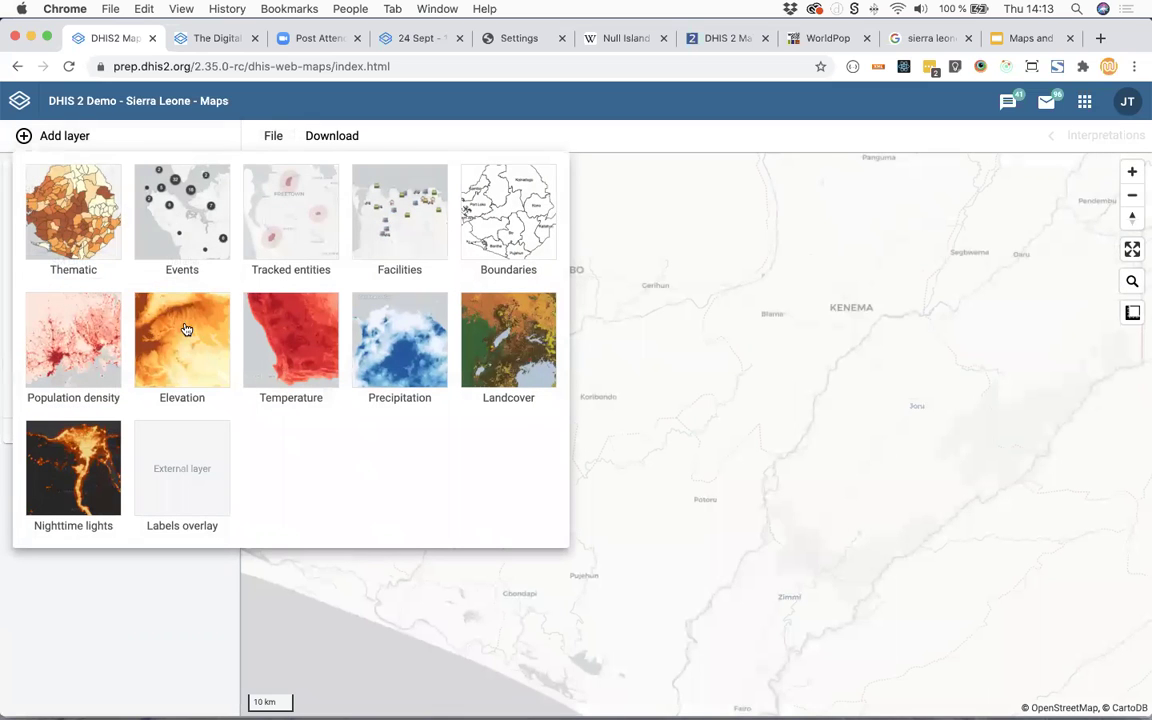
left_click(83, 229)
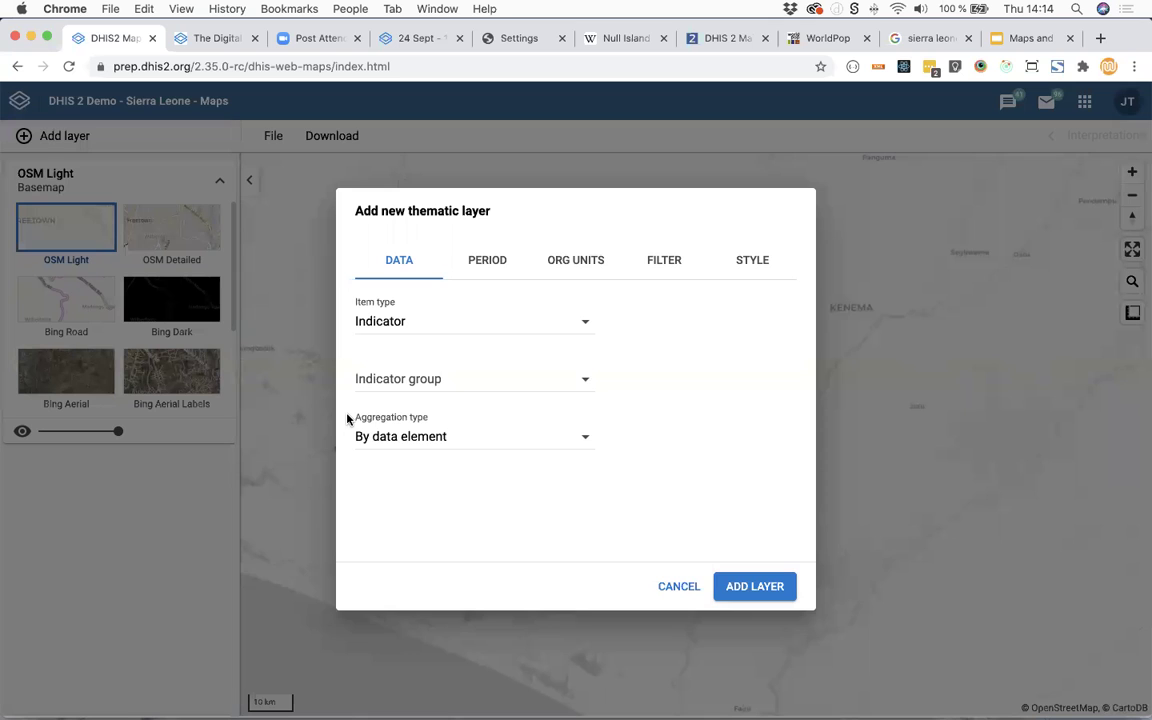
Add the thematic layer with the data element Malaria referrals from the Malaria group, for the last 12 months as a single aggregate
left_click(404, 323)
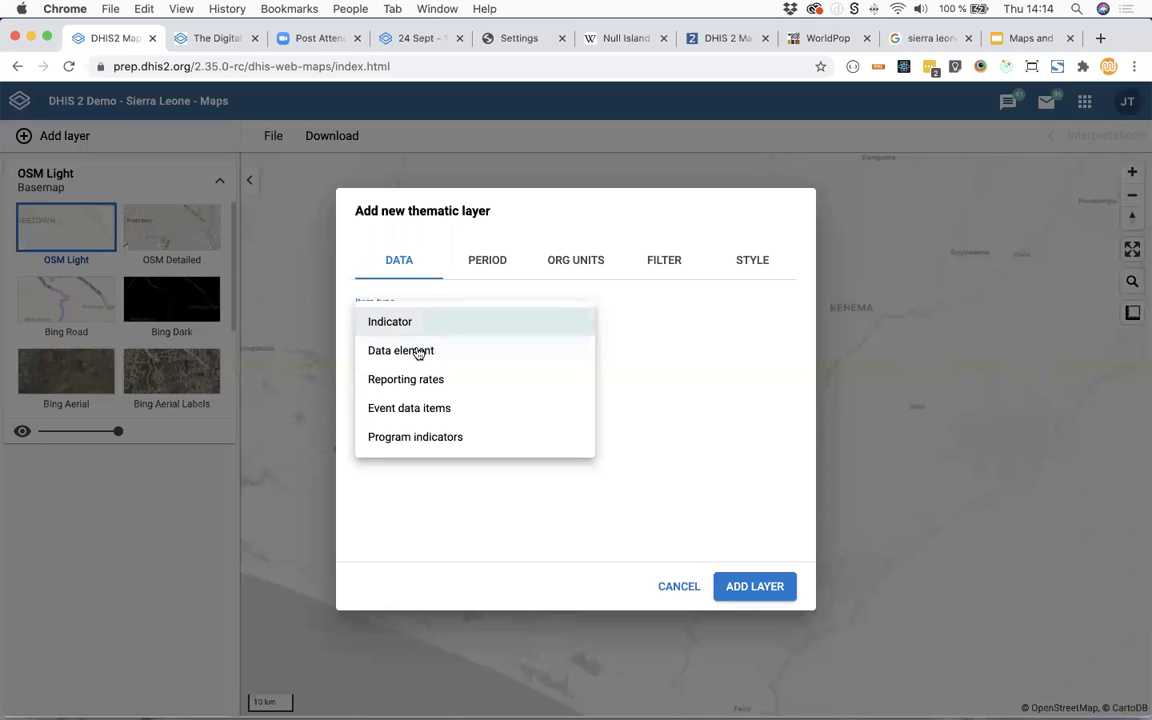
left_click(418, 352)
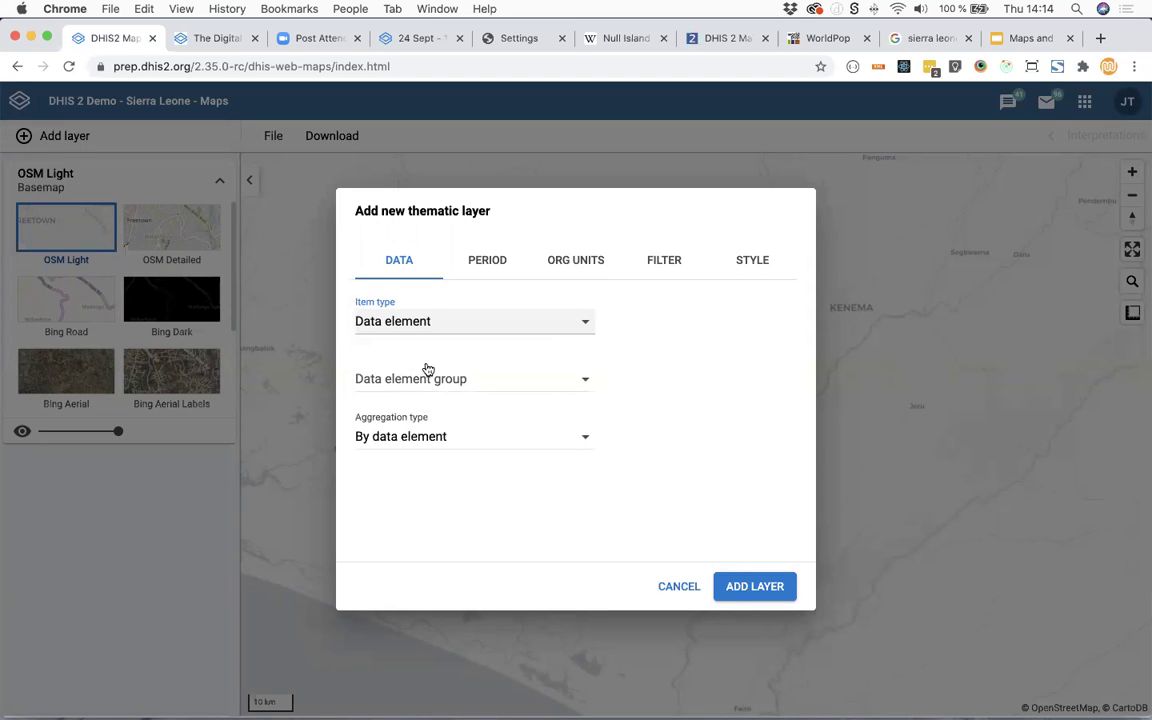
left_click(437, 388)
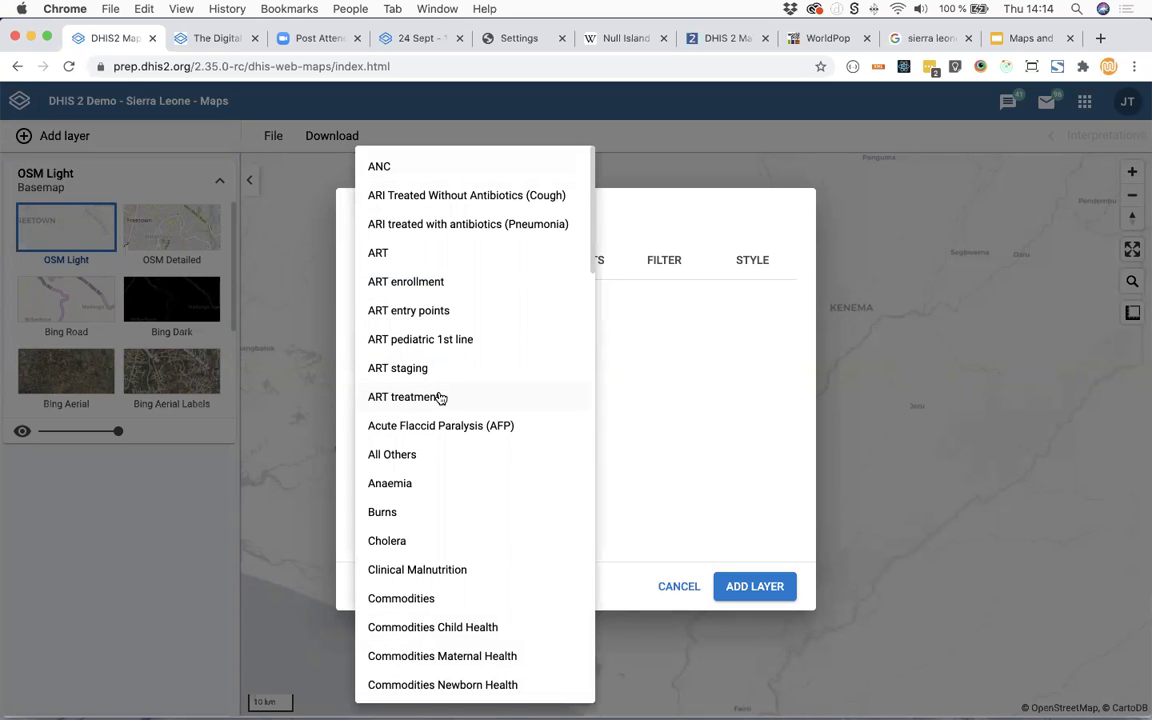
scroll(463, 538, "down", 5)
scroll(442, 606, "down", 4)
scroll(430, 590, "down", 2)
left_click(398, 516)
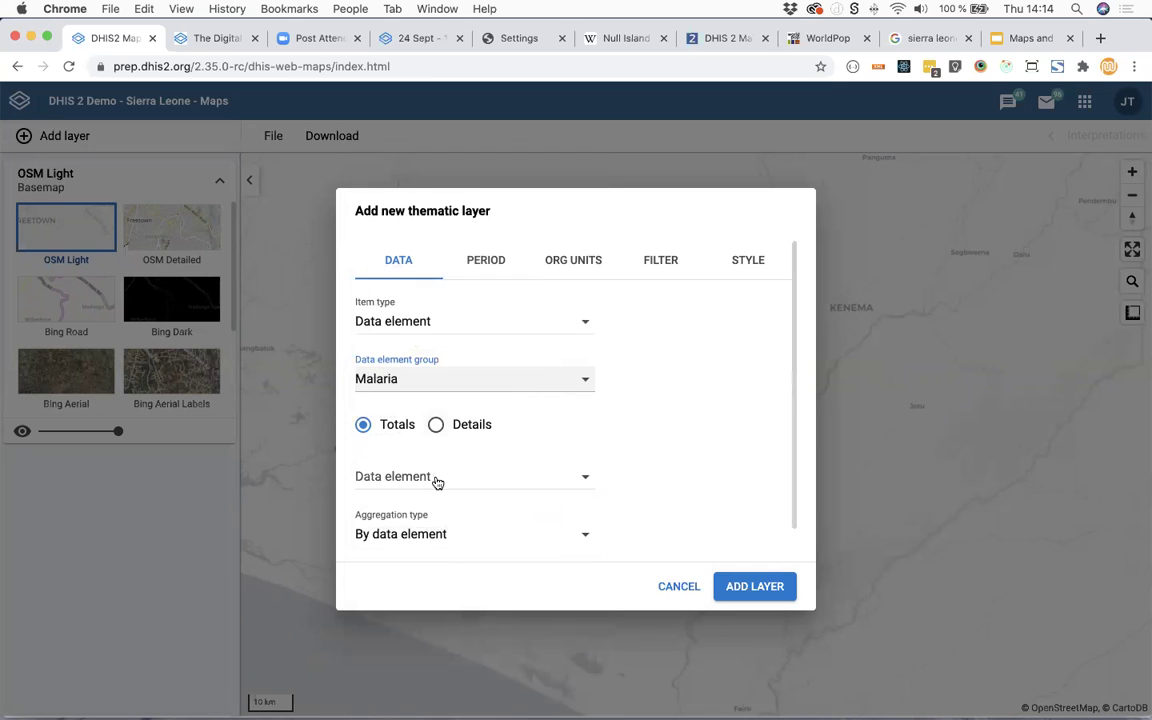
left_click(437, 479)
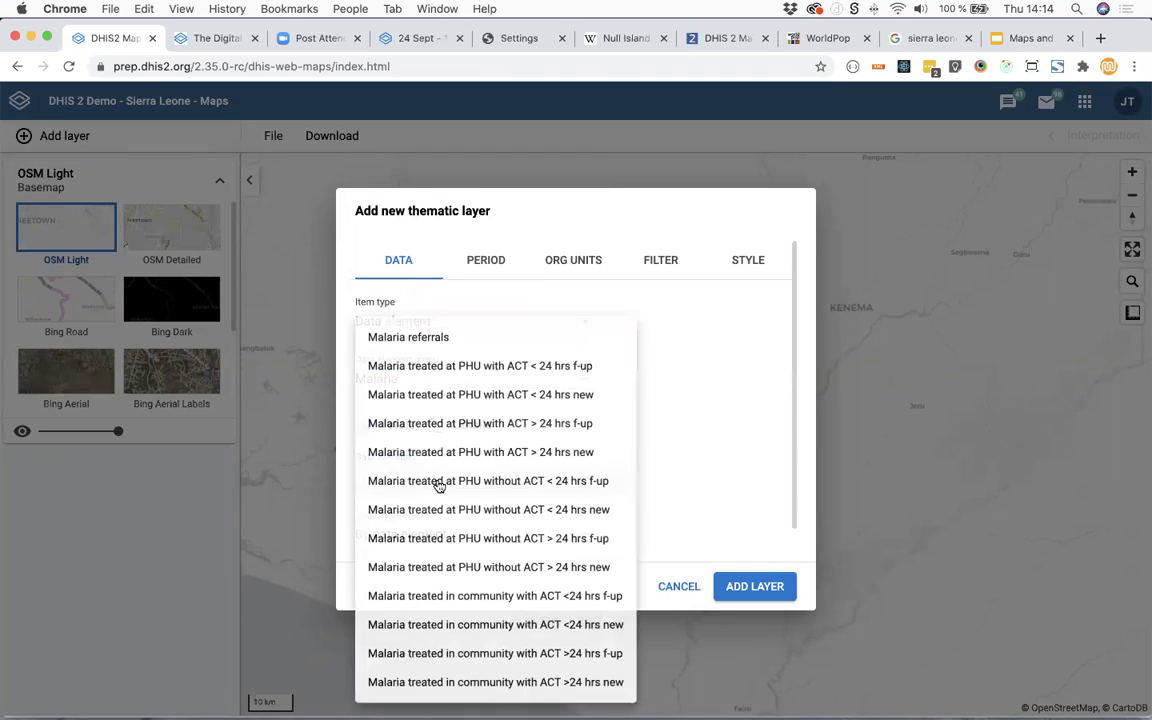
left_click(425, 342)
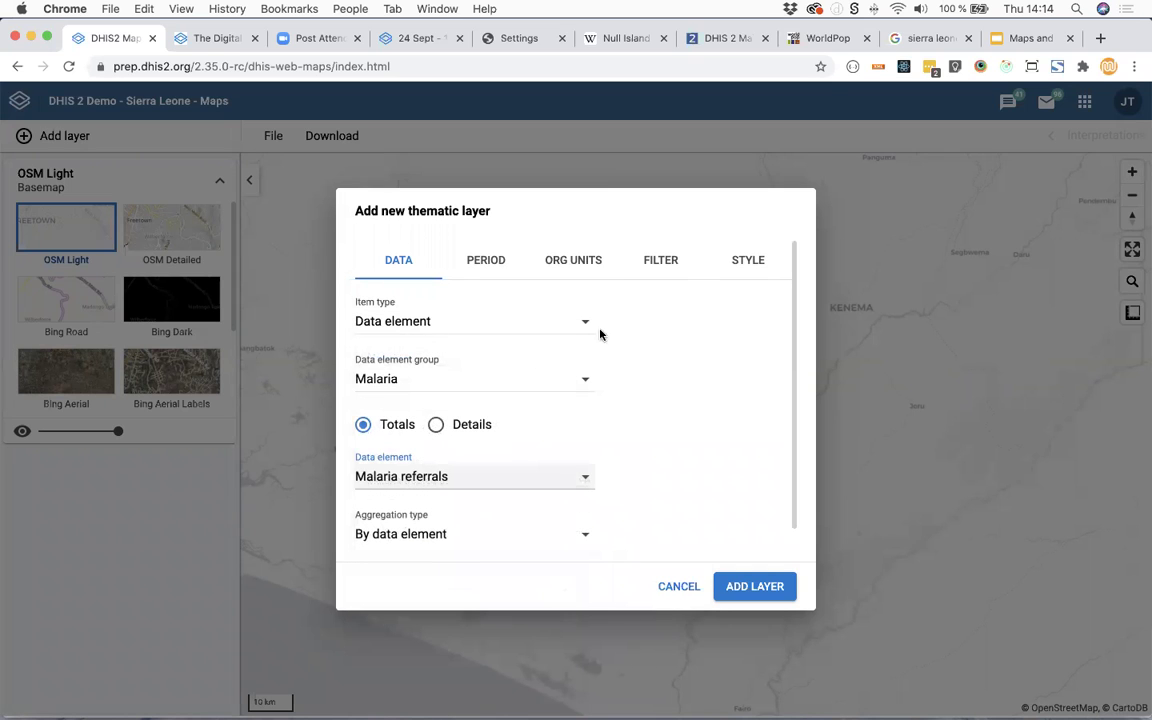
left_click(487, 265)
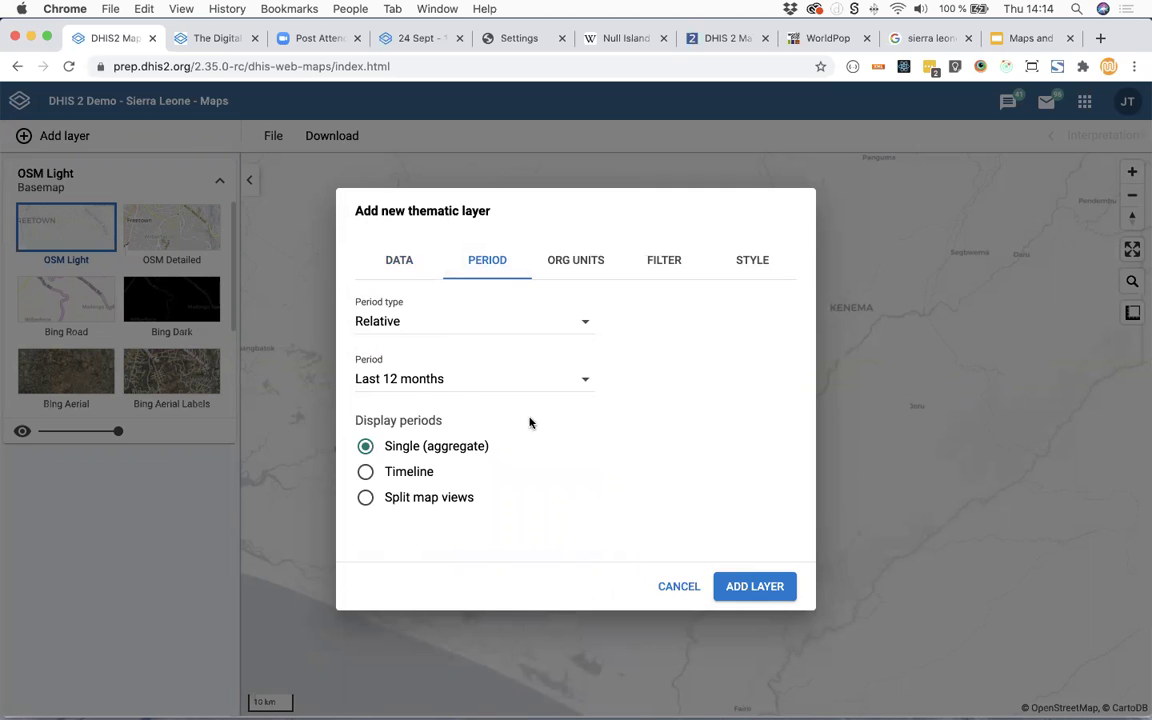
left_click(760, 586)
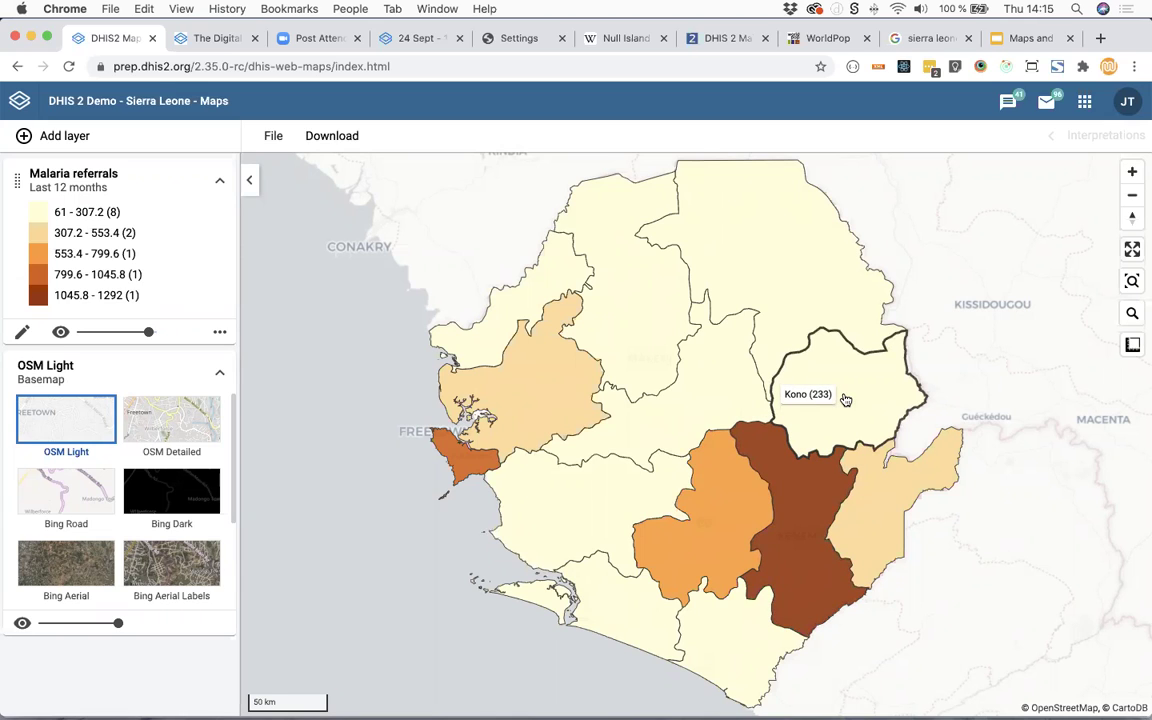
Restyle the Malaria referrals layer from choropleth to a bubble map
left_click(22, 331)
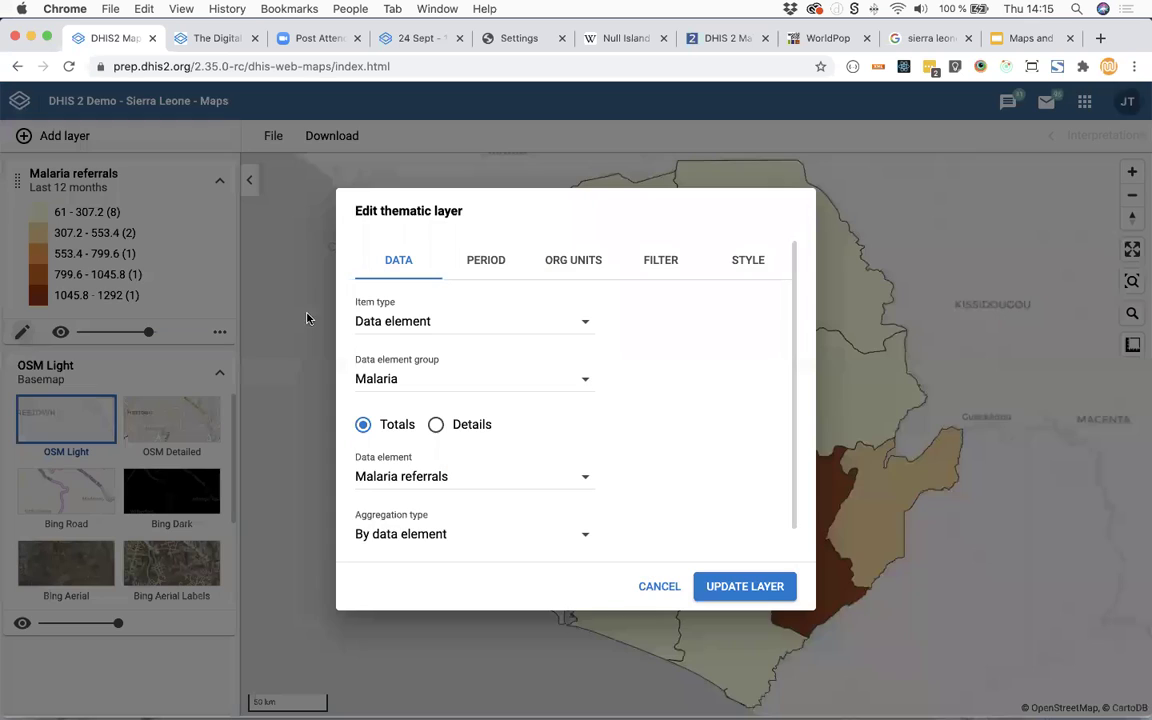
left_click(753, 265)
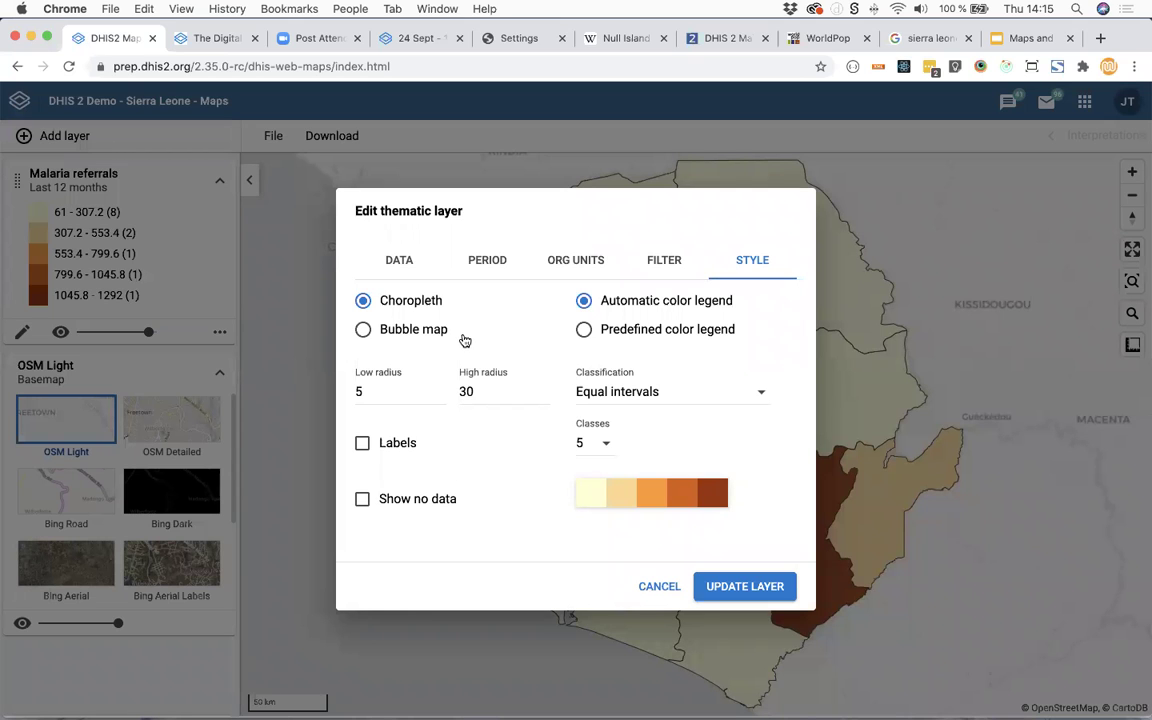
left_click(416, 334)
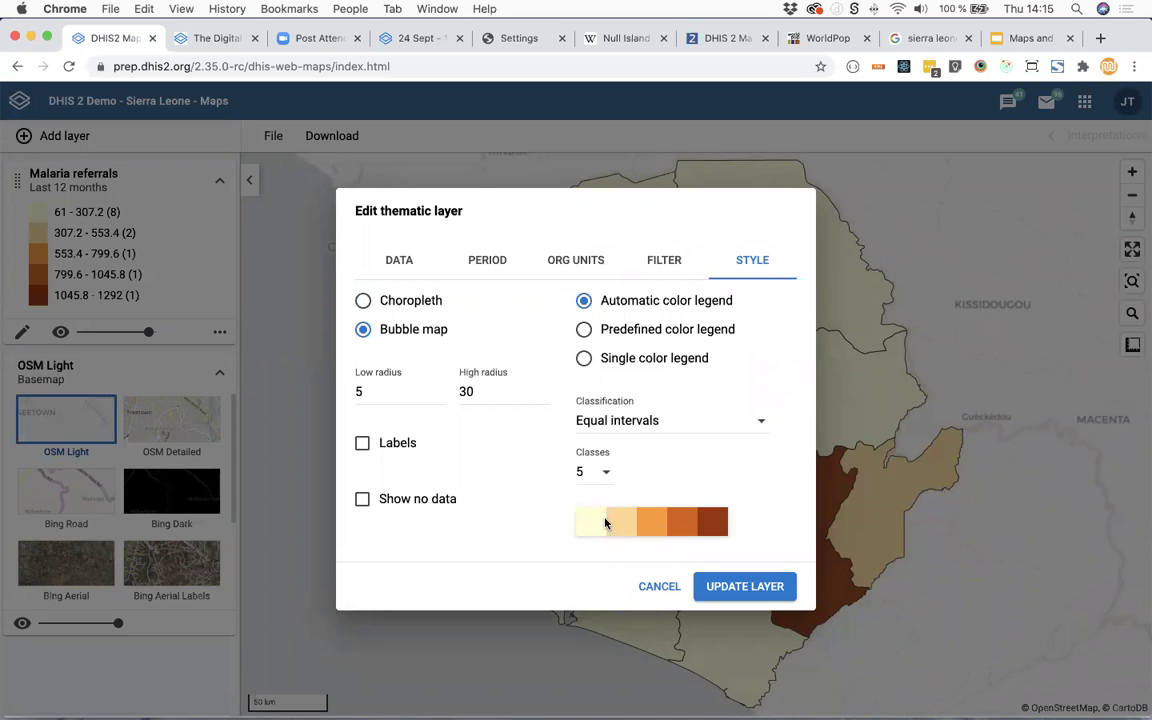
left_click(741, 588)
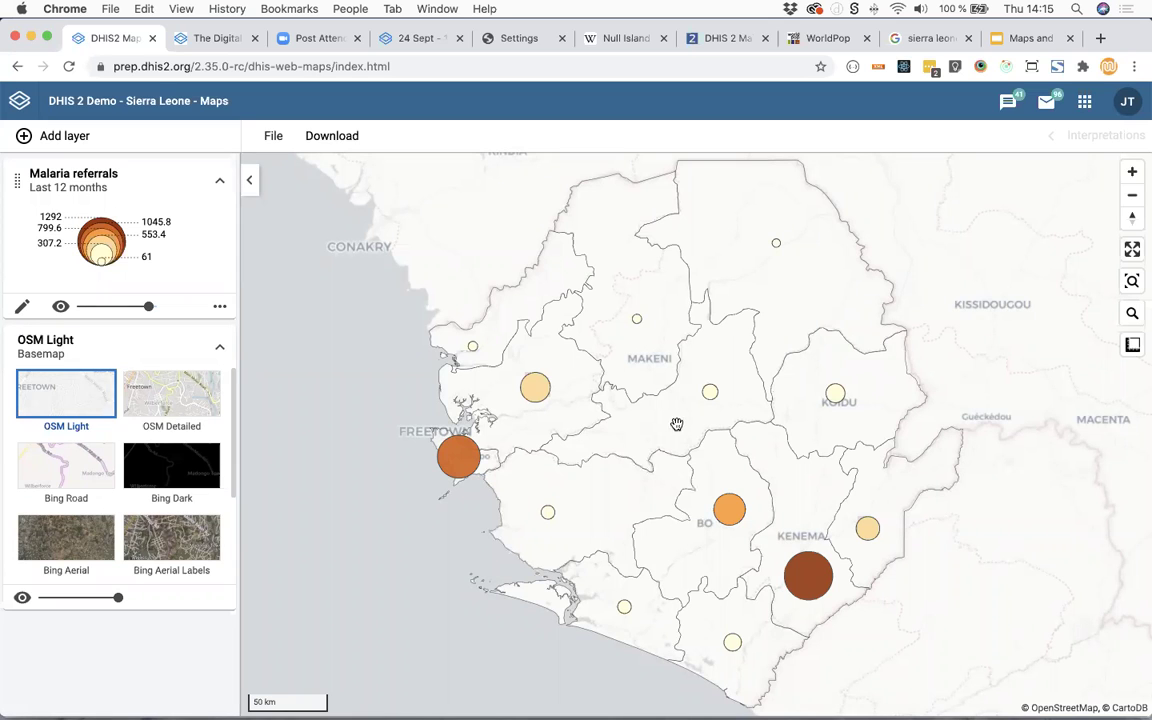
mouse_move(714, 398)
mouse_move(814, 557)
Set the bubble map's high radius to 50 and choose a single color legend for the Malaria referrals layer
left_click(23, 310)
left_click(760, 263)
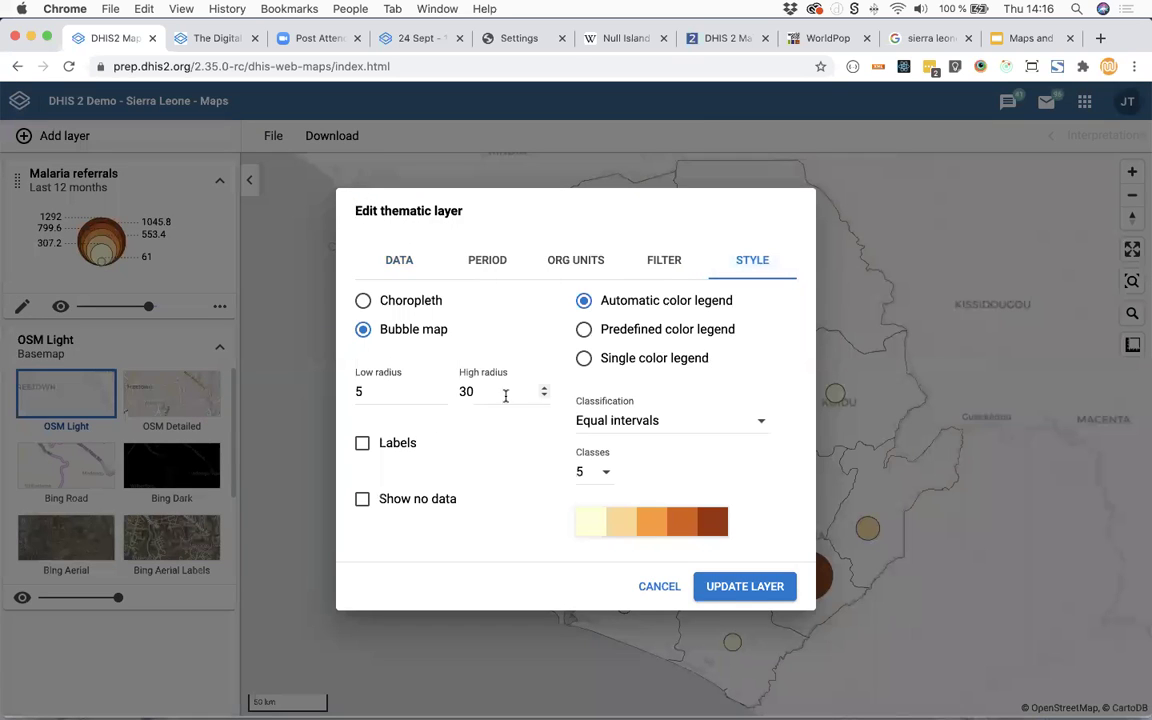
left_click_drag(500, 393, 459, 397)
type("50")
left_click(592, 362)
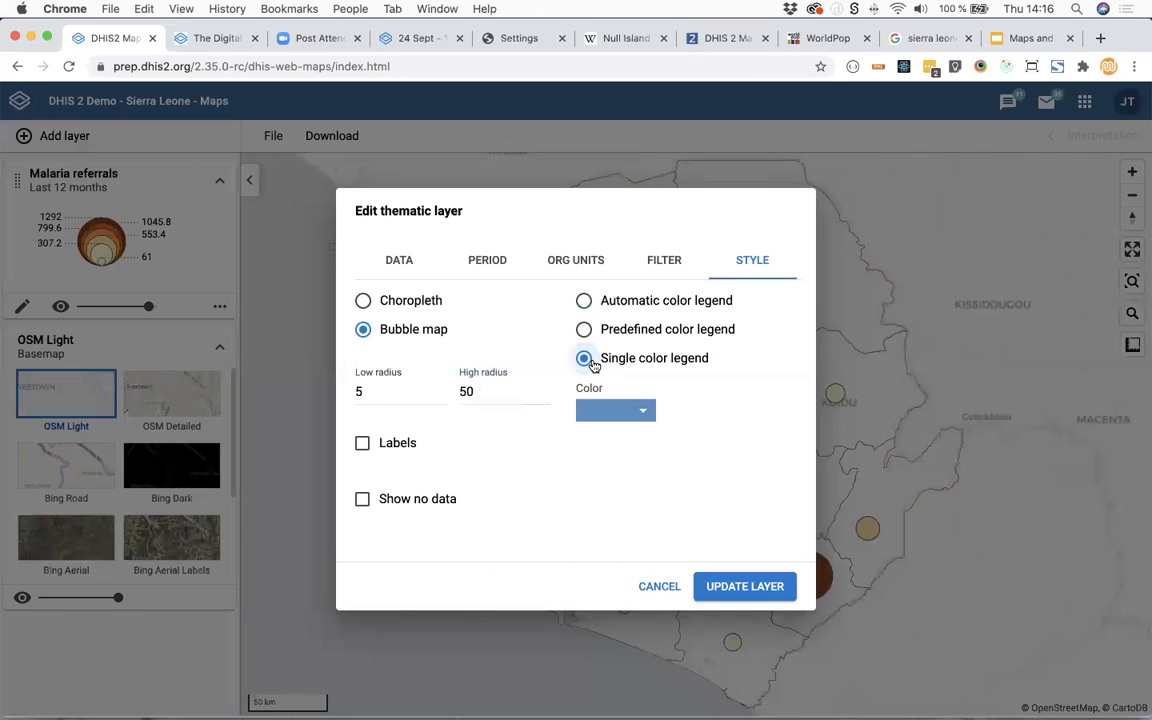
Enable bold district labels at size 14 and update the Malaria referrals layer
left_click(362, 442)
left_click(460, 435)
left_click(460, 435)
left_click(460, 435)
left_click(482, 439)
left_click(737, 581)
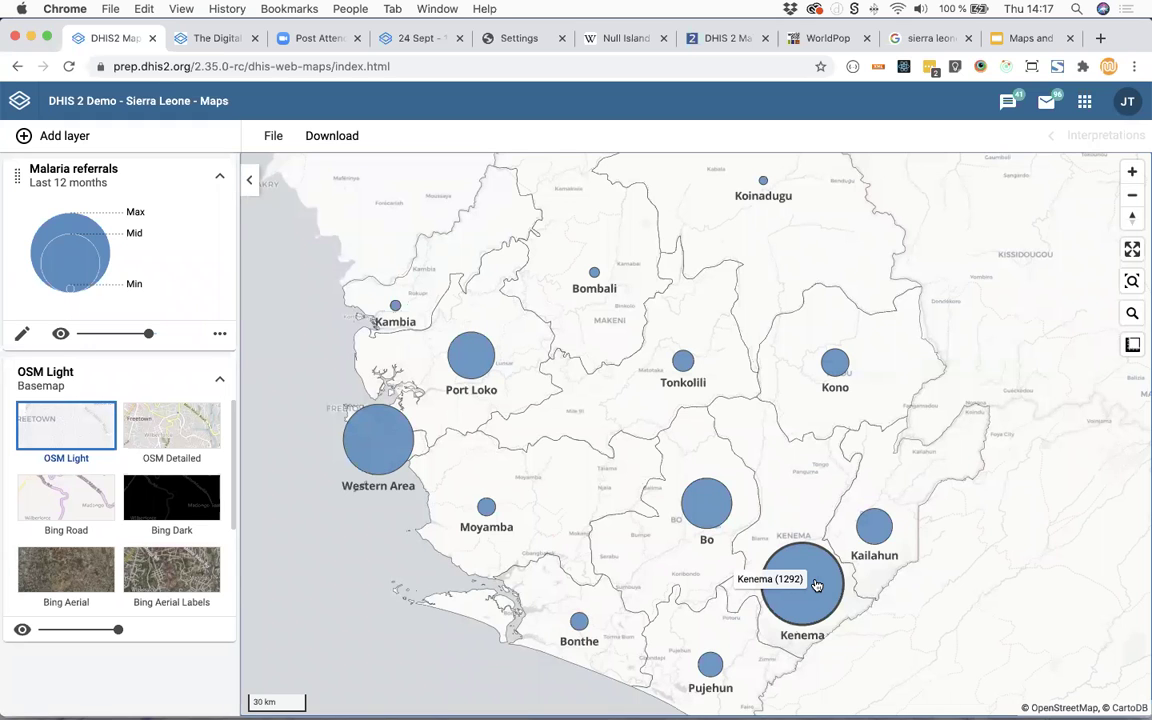
left_click_drag(906, 590, 899, 608)
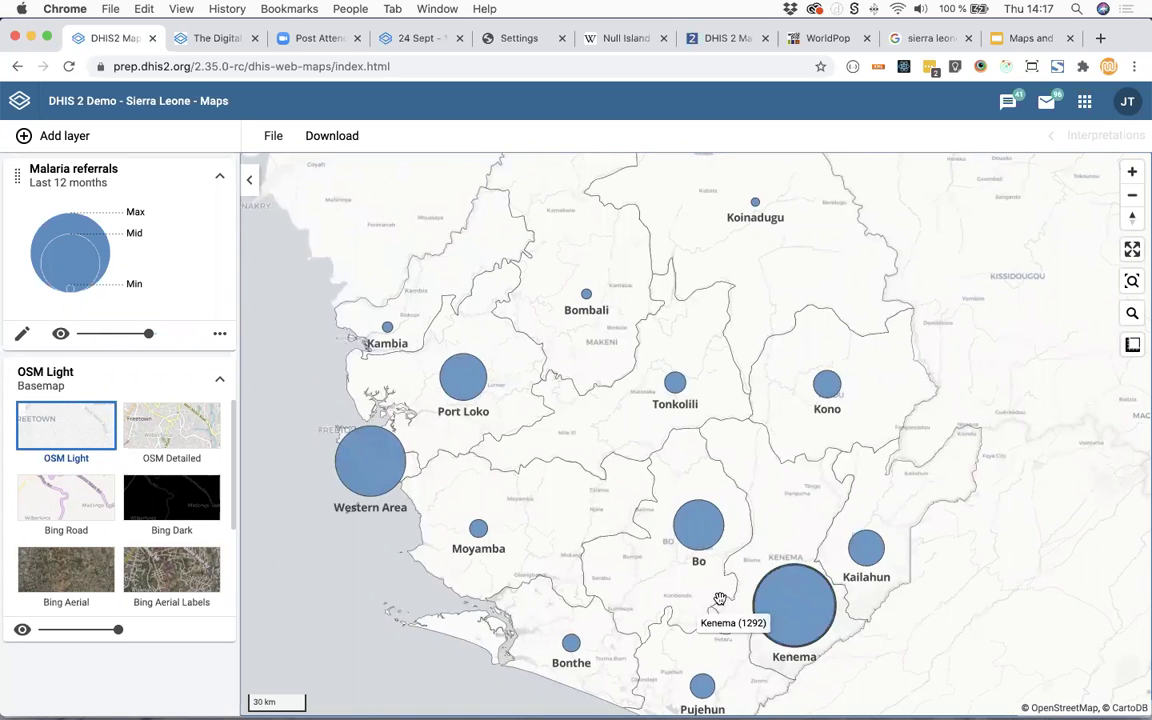
Display the Malaria referrals layer's last 12 months as a timeline
left_click(22, 335)
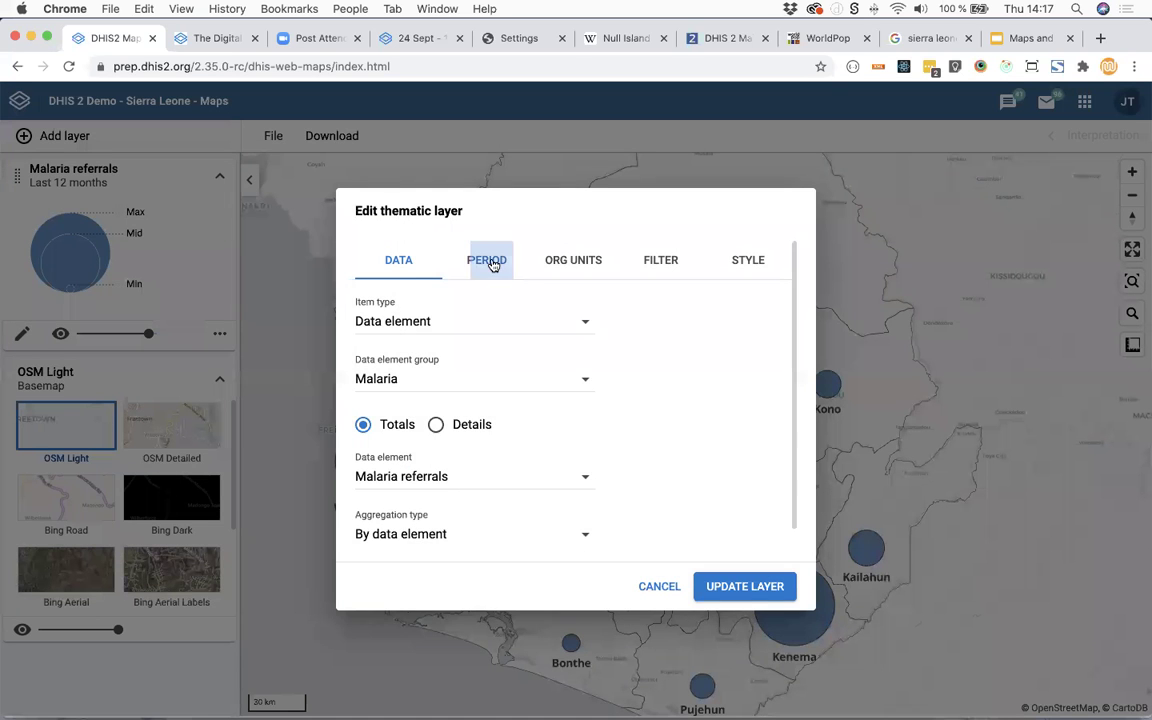
left_click(491, 262)
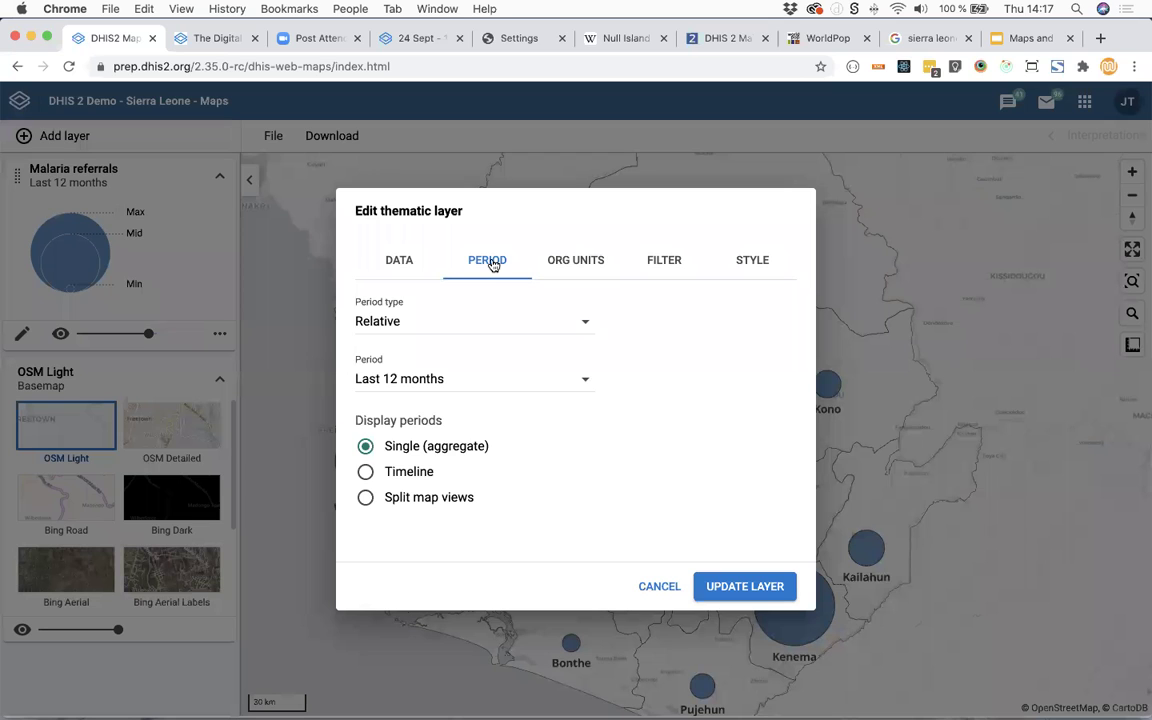
left_click(419, 476)
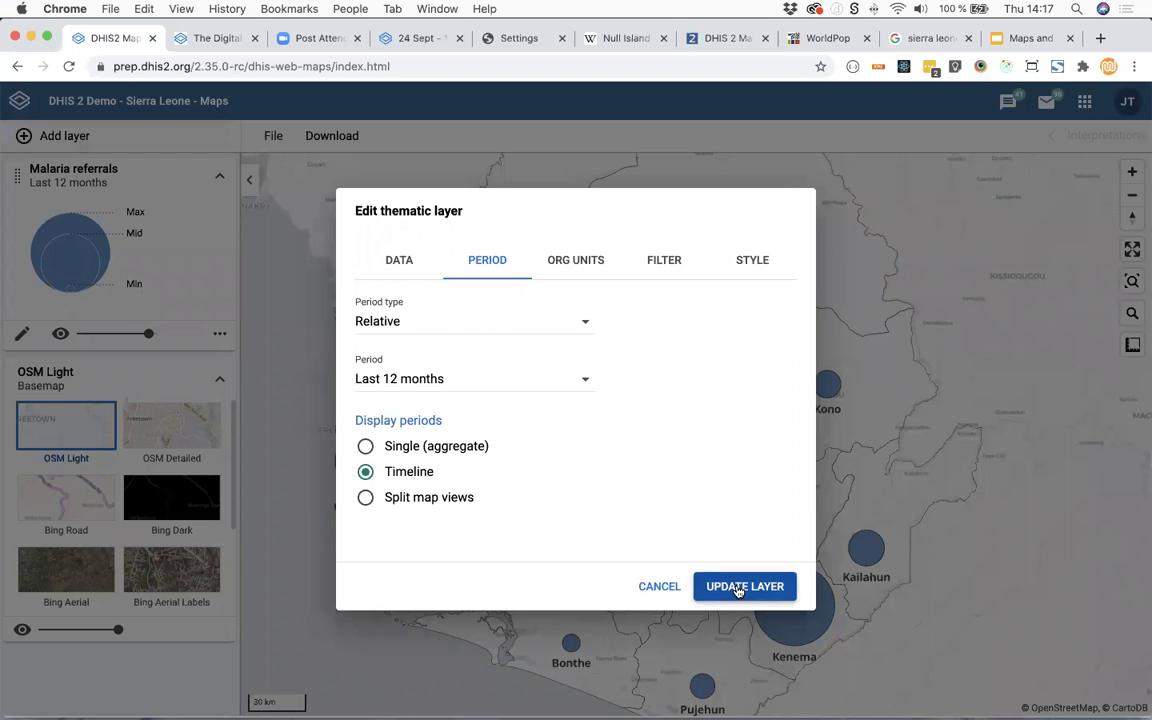
left_click(738, 590)
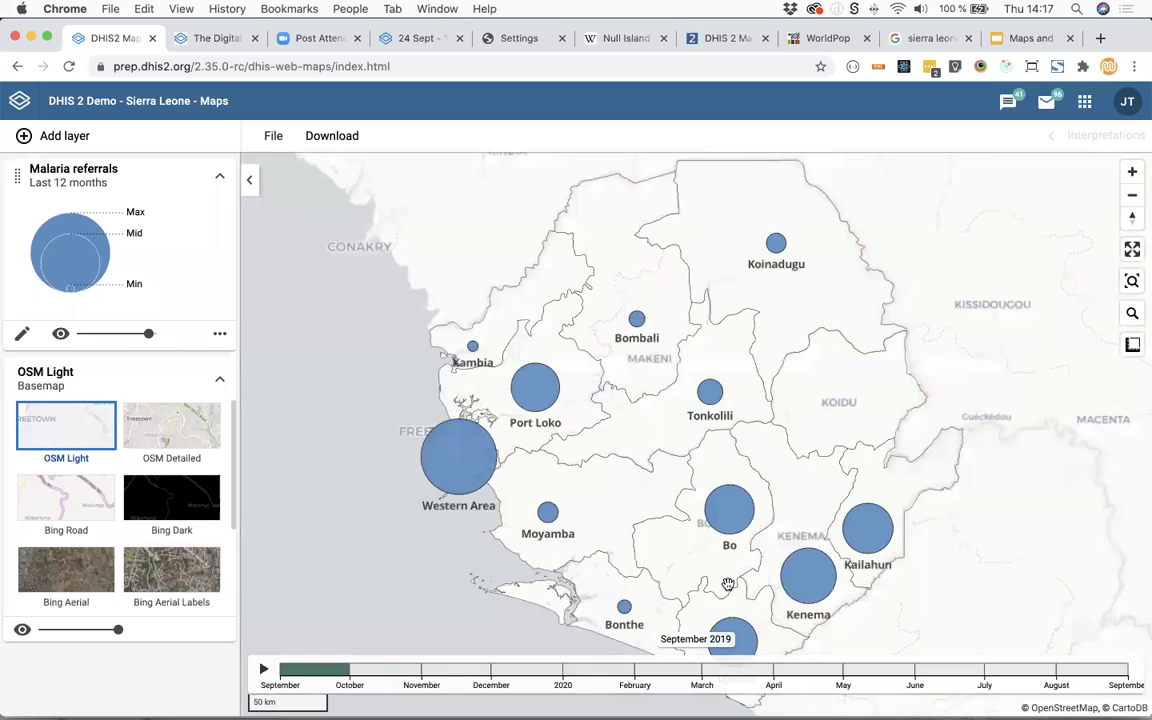
left_click_drag(653, 540, 640, 492)
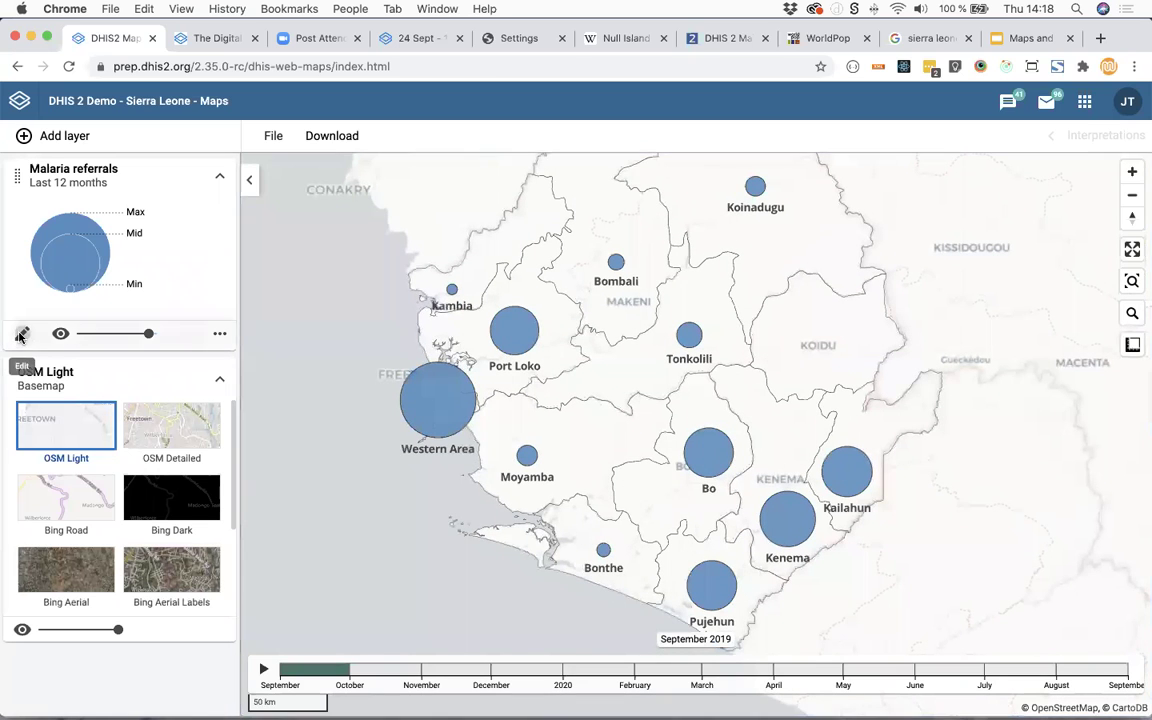
Switch the Malaria referrals bubbles back to an automatic color legend and update the layer
left_click(22, 333)
left_click(755, 270)
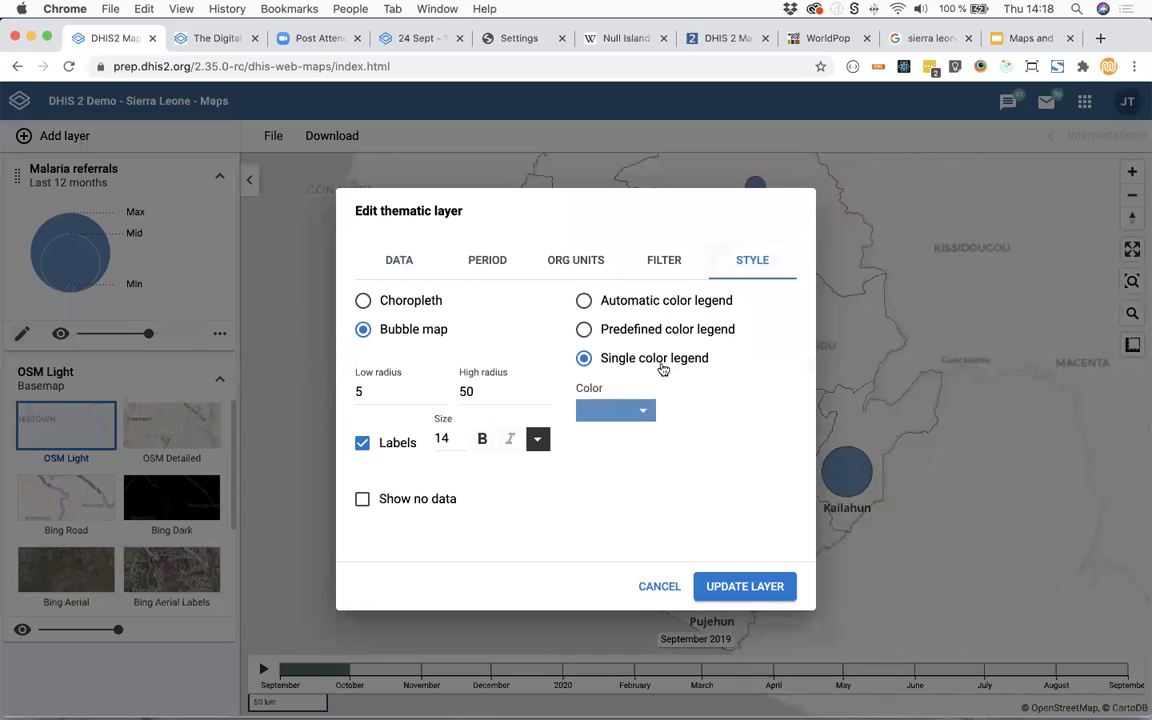
left_click(640, 302)
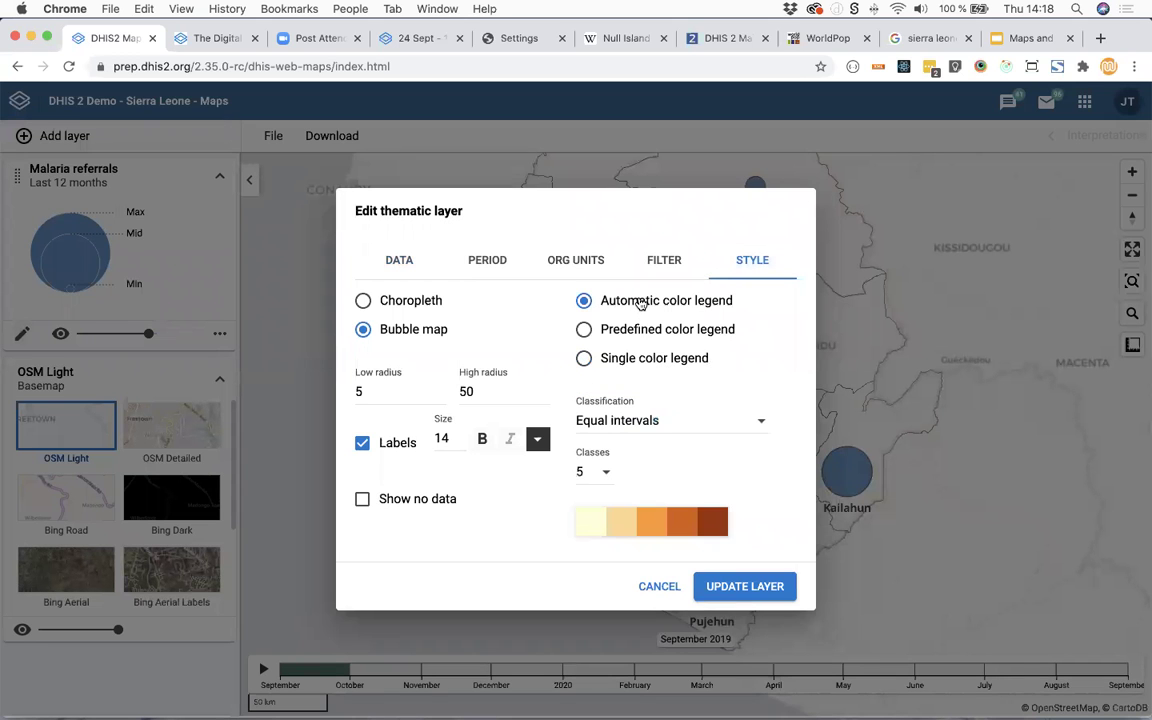
left_click(746, 587)
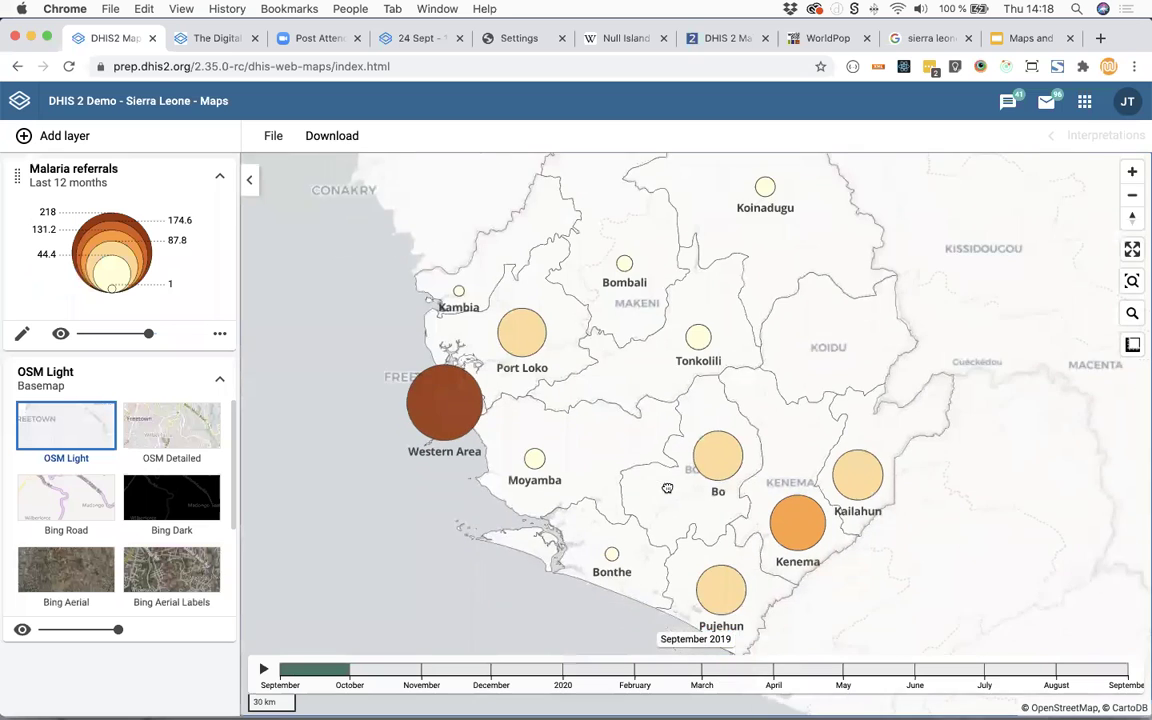
scroll(652, 500, "up", 1)
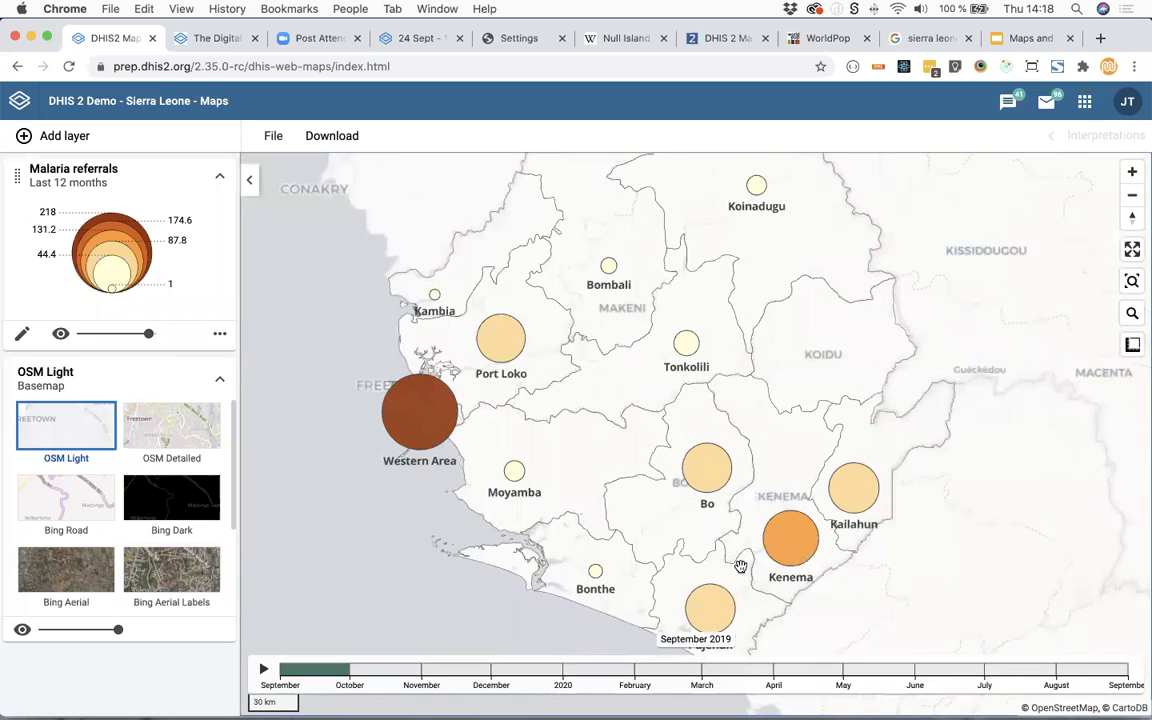
Play the timeline, then compare individual months including December 2019 and July 2020, and return to September 2019
mouse_move(796, 552)
left_click(262, 670)
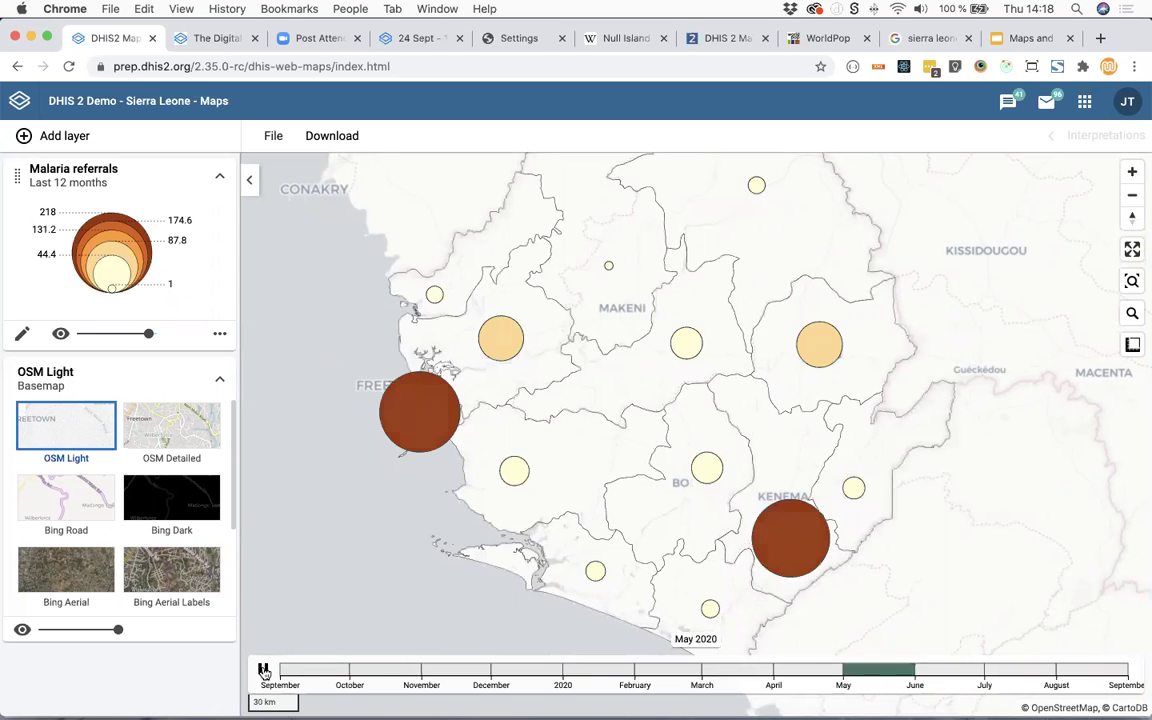
left_click(320, 675)
left_click(541, 675)
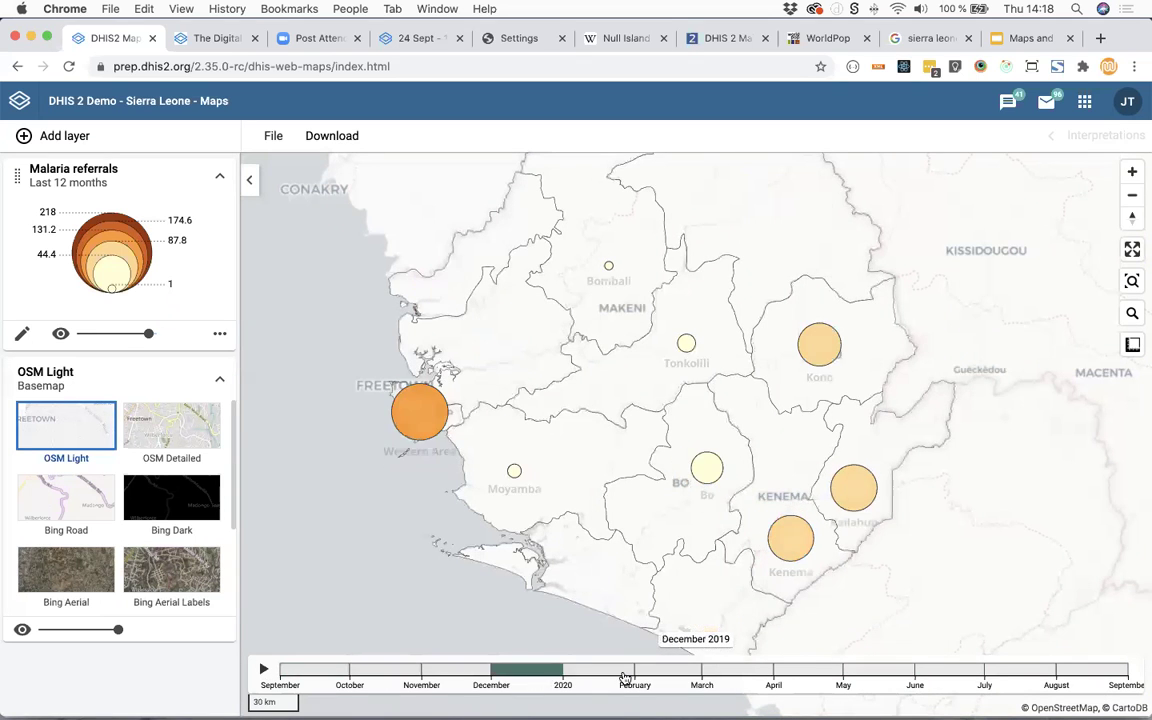
left_click(740, 677)
left_click(1021, 677)
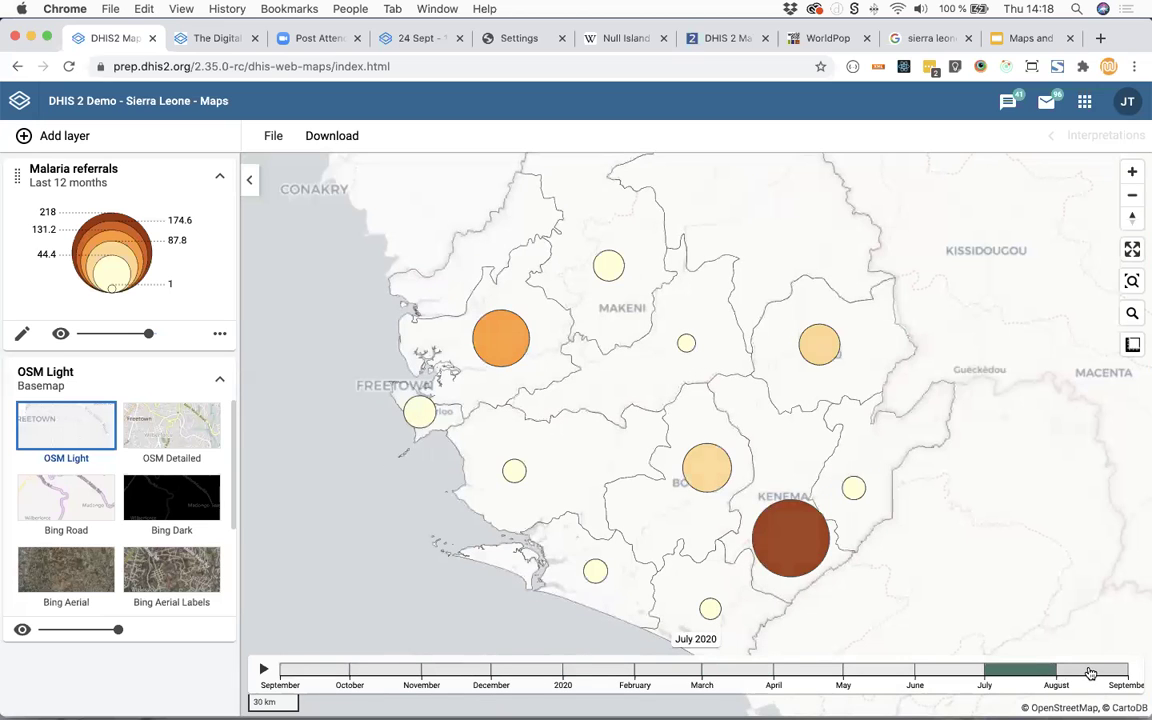
left_click(1093, 674)
left_click(323, 677)
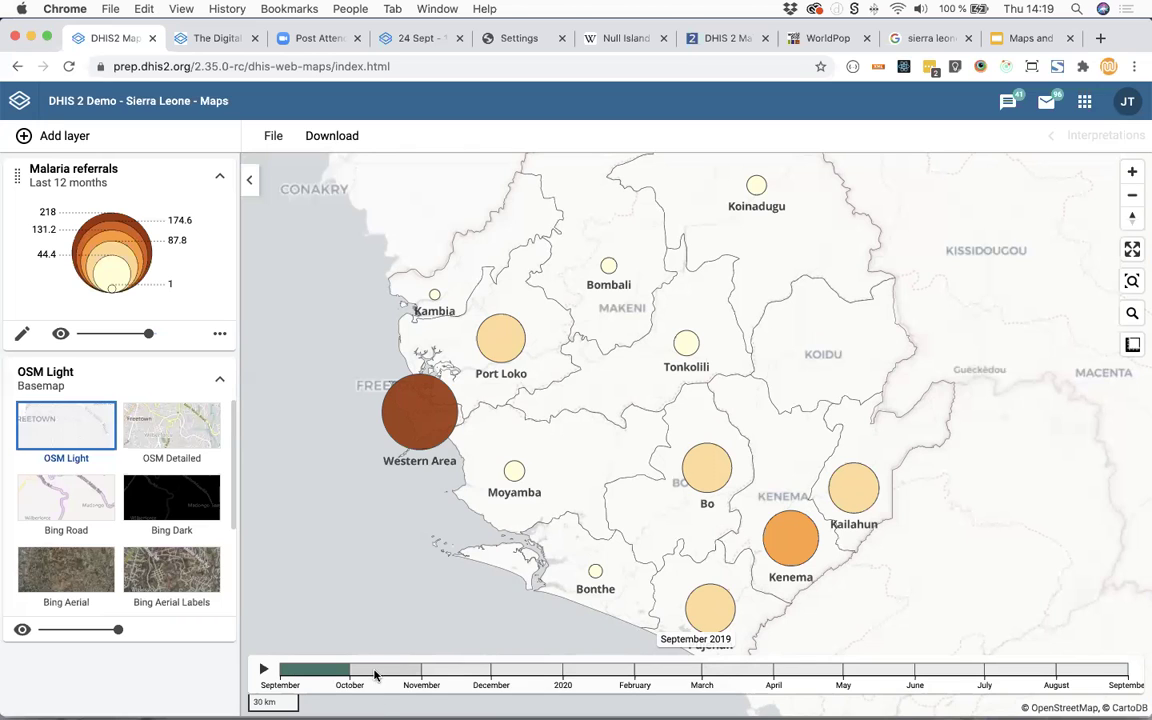
Display the Malaria referrals layer's last 12 months as split map views and update the layer
left_click(23, 334)
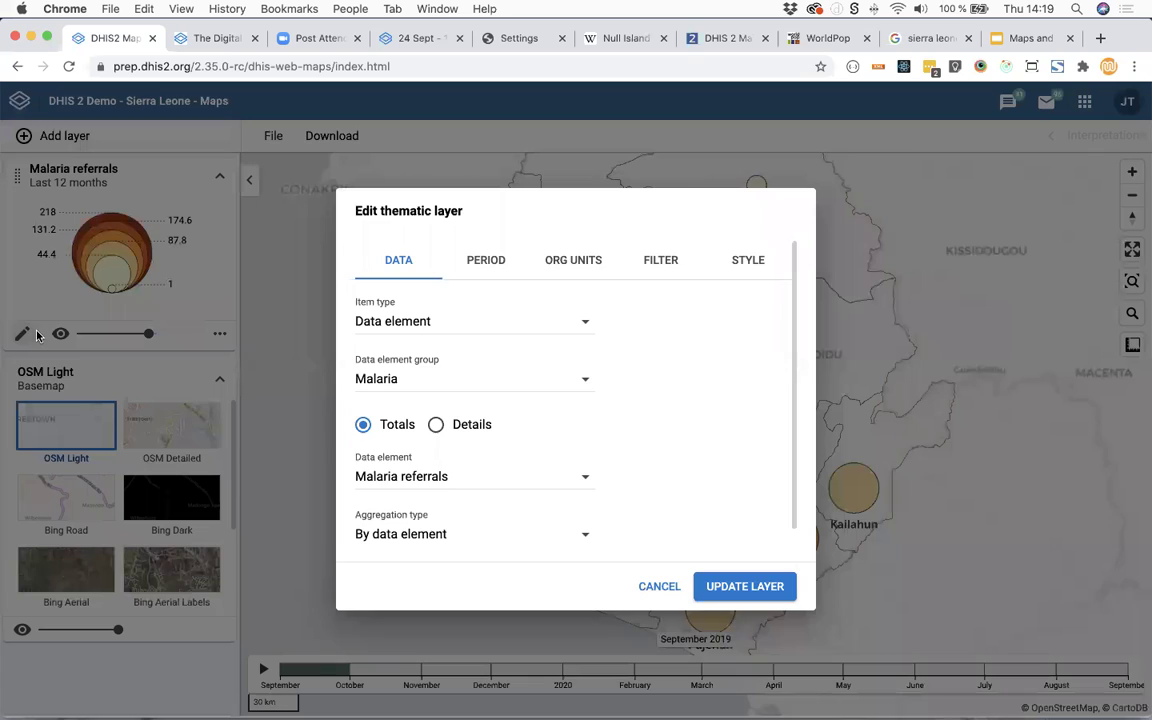
left_click(491, 262)
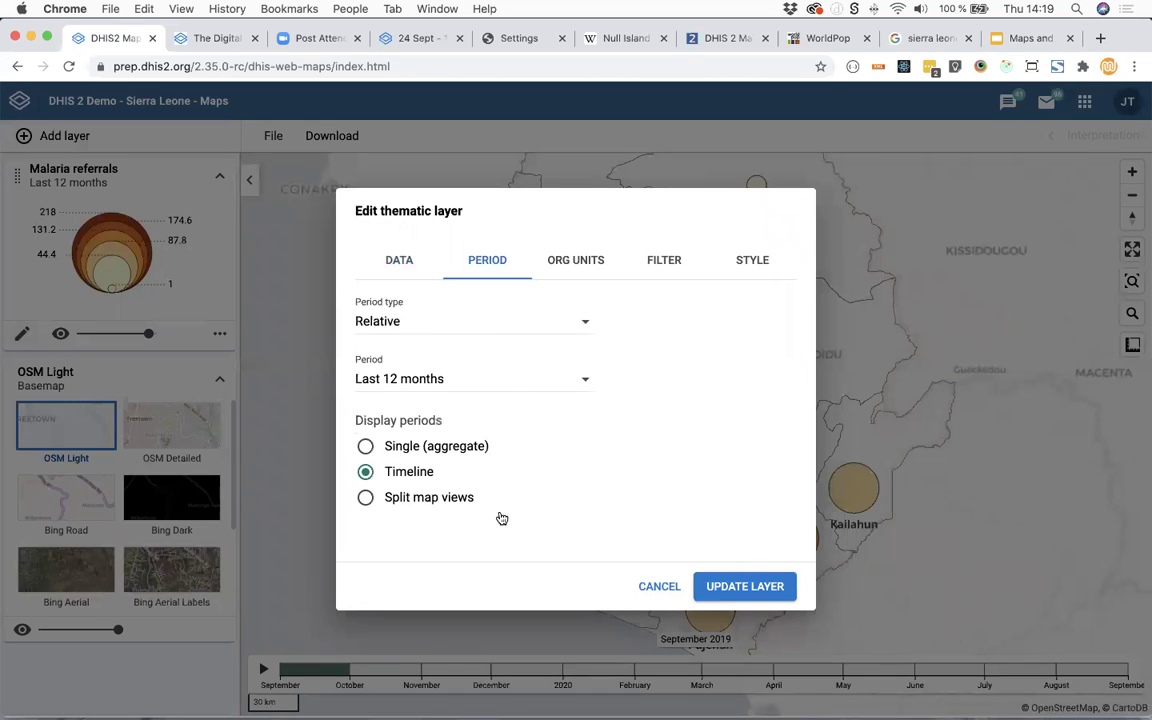
left_click(437, 503)
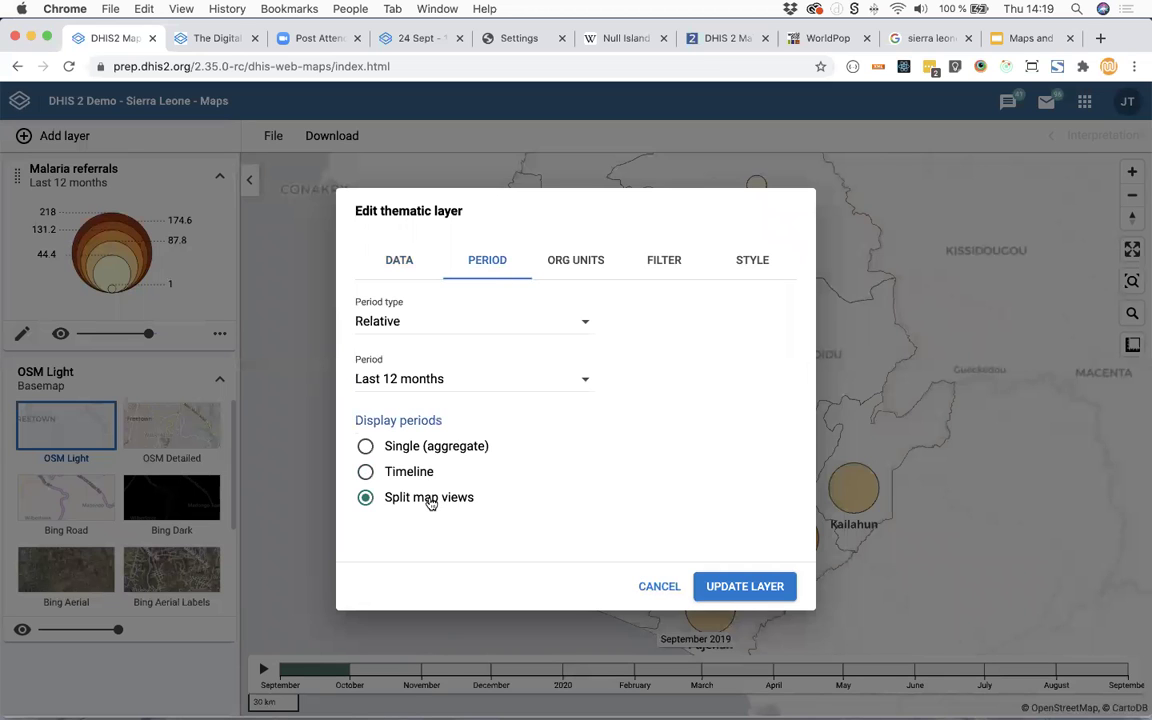
left_click(741, 590)
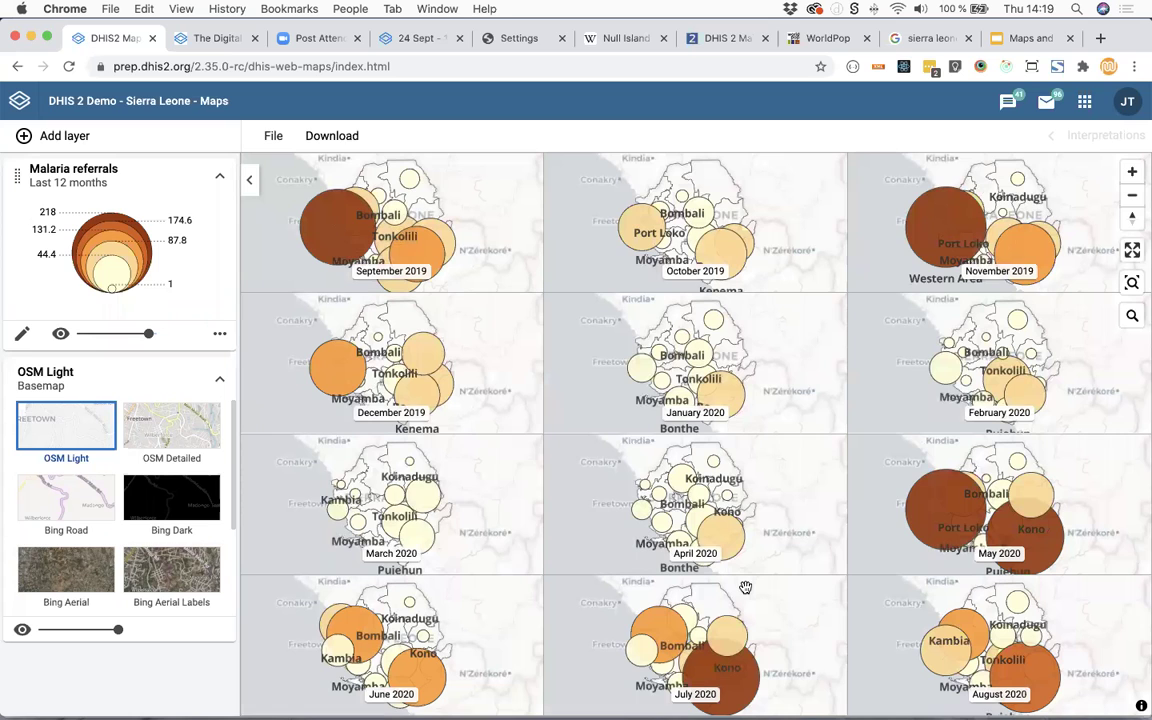
Turn off the Malaria referrals labels, set the bubbles' high radius to 25, and update the layer
mouse_move(1033, 541)
left_click(22, 336)
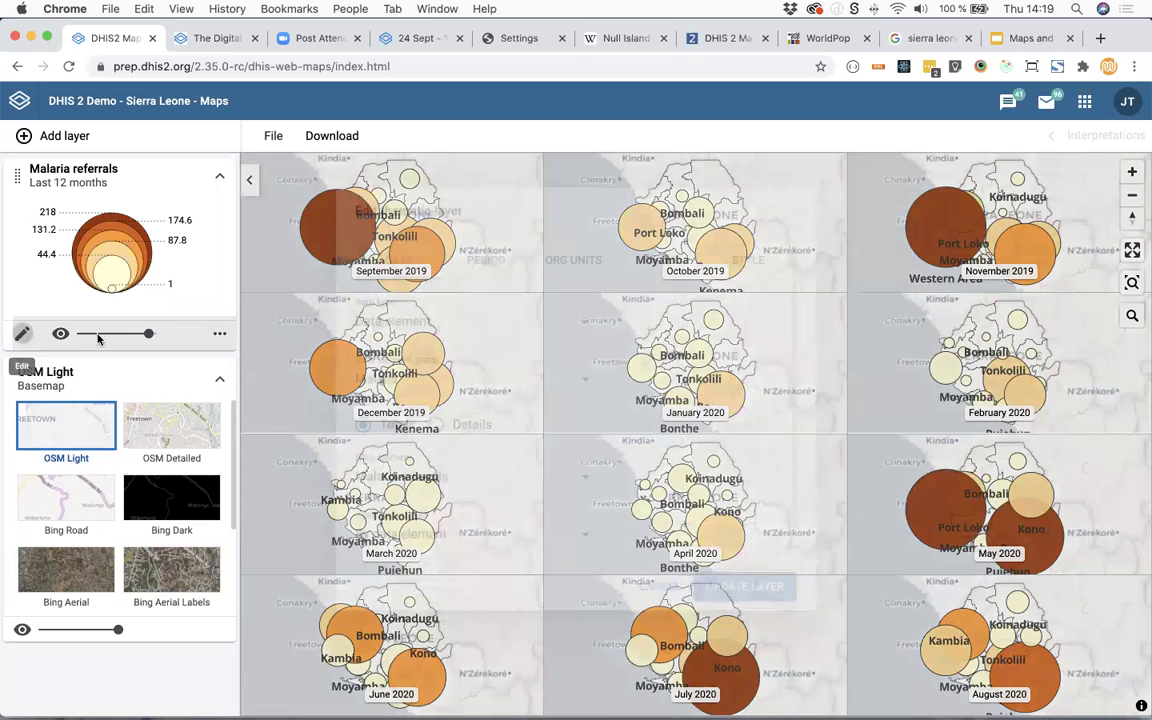
left_click(749, 262)
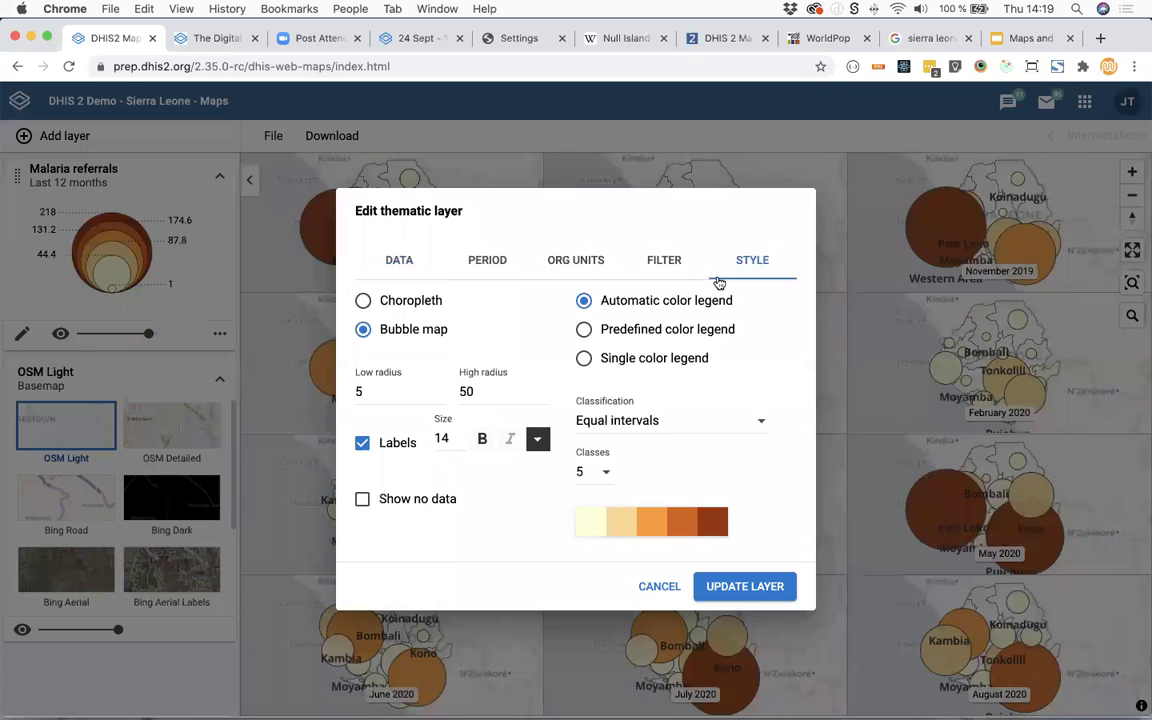
left_click(362, 443)
left_click_drag(492, 393, 457, 393)
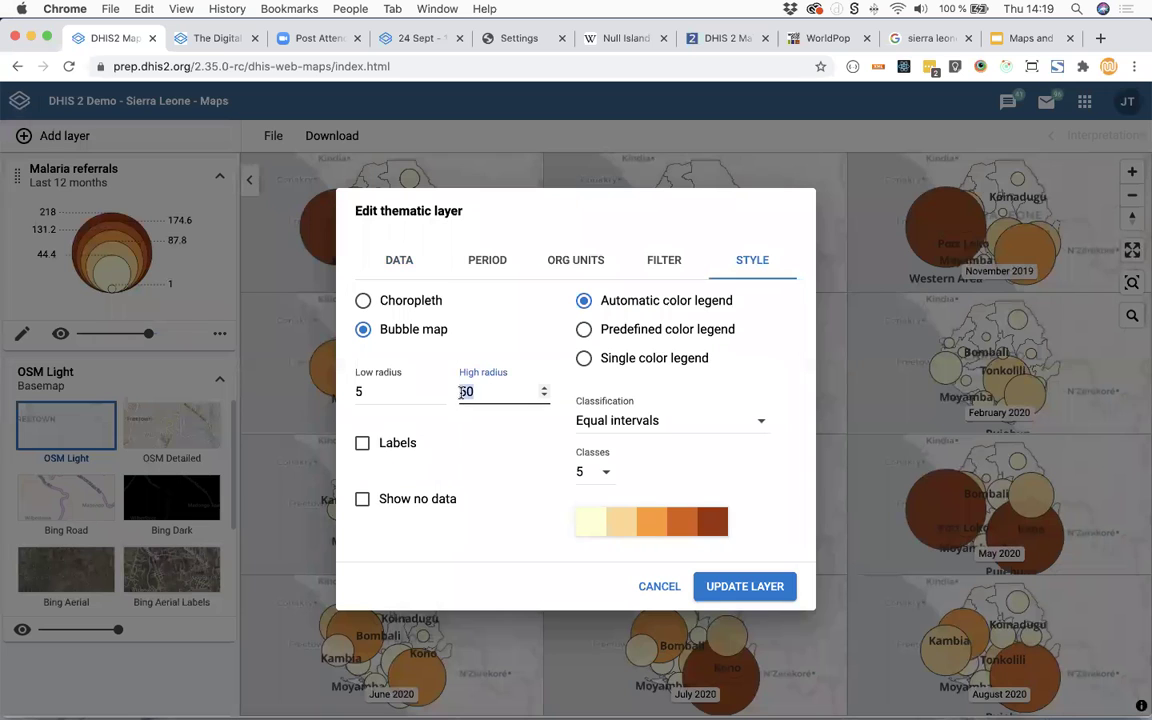
type("25")
left_click(768, 588)
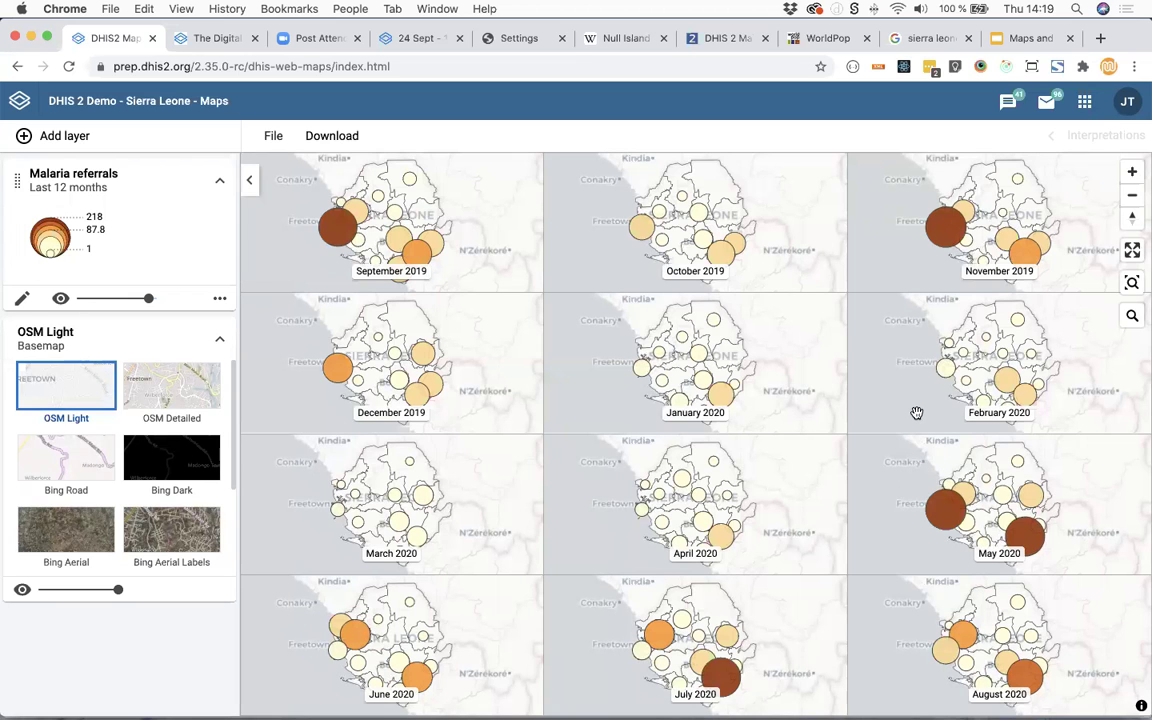
Examine the monthly split maps of malaria referrals in full screen at several scales, and return to the normal view
left_click(1132, 252)
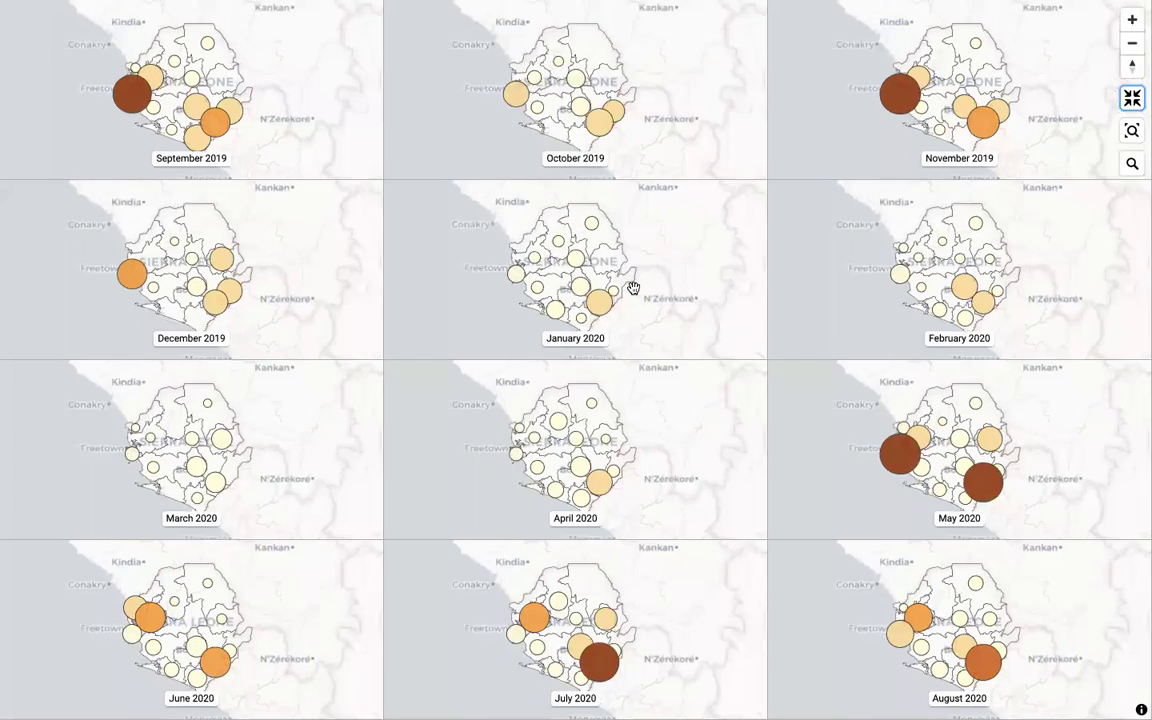
left_click(635, 291)
scroll(256, 302, "up", 2)
left_click_drag(256, 305, 275, 314)
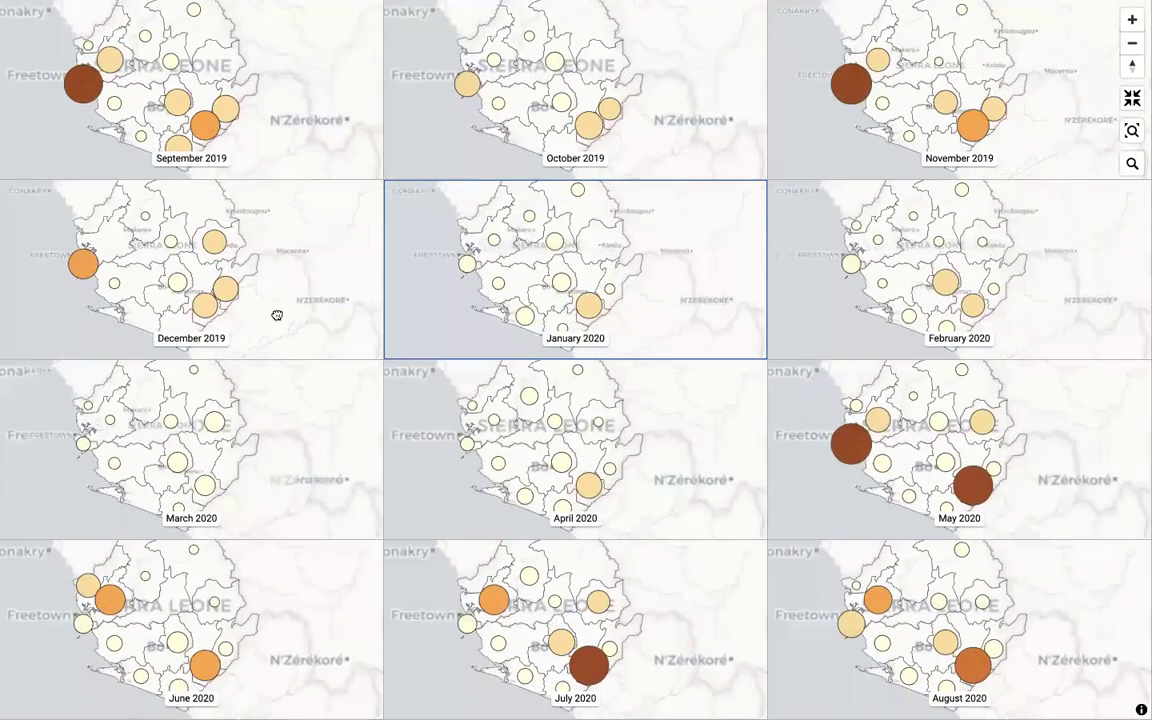
scroll(977, 450, "up", 1)
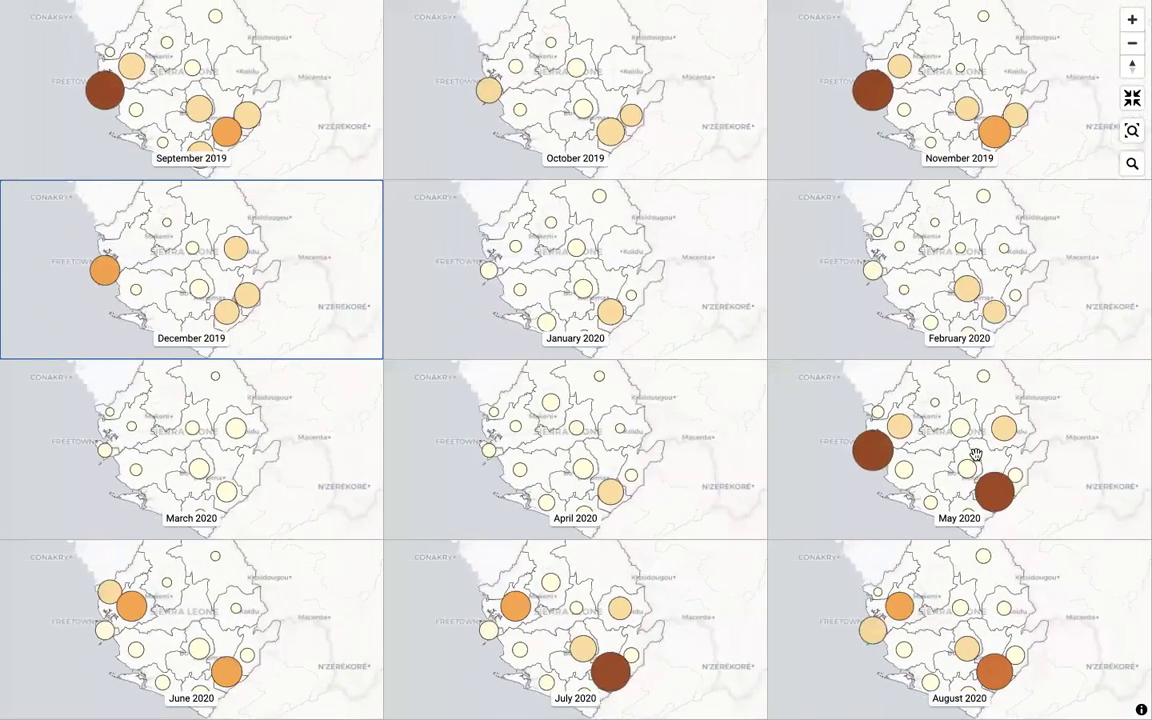
scroll(974, 450, "up", 3)
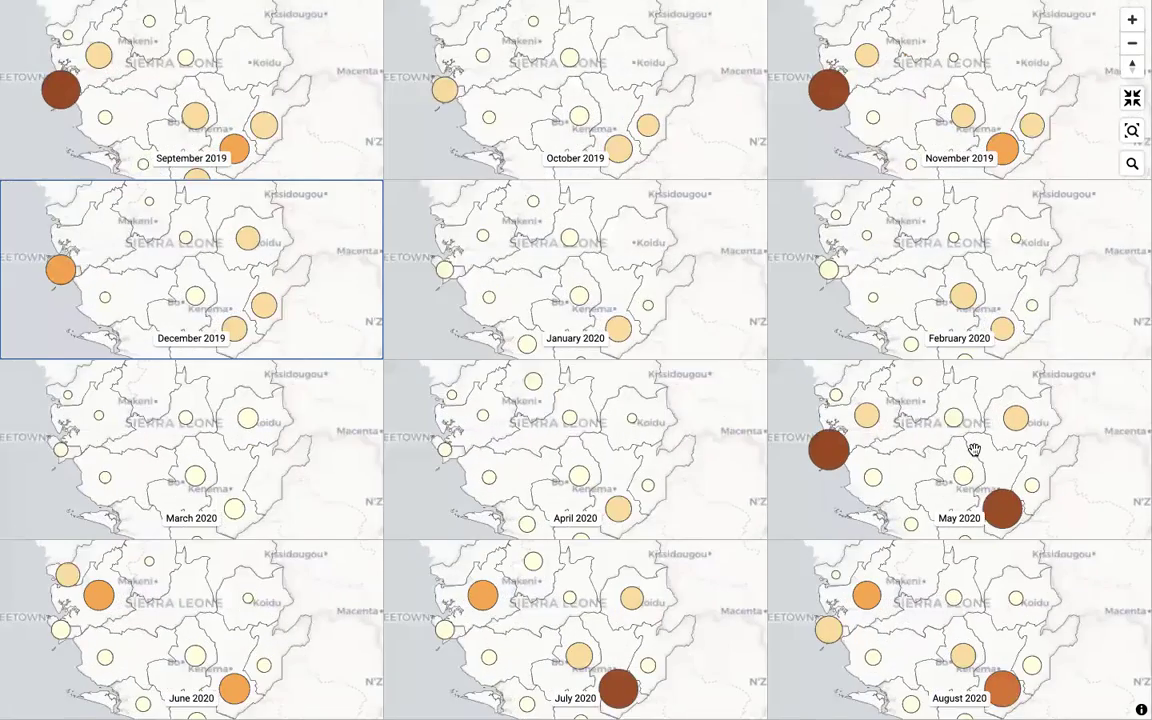
scroll(972, 450, "down", 3)
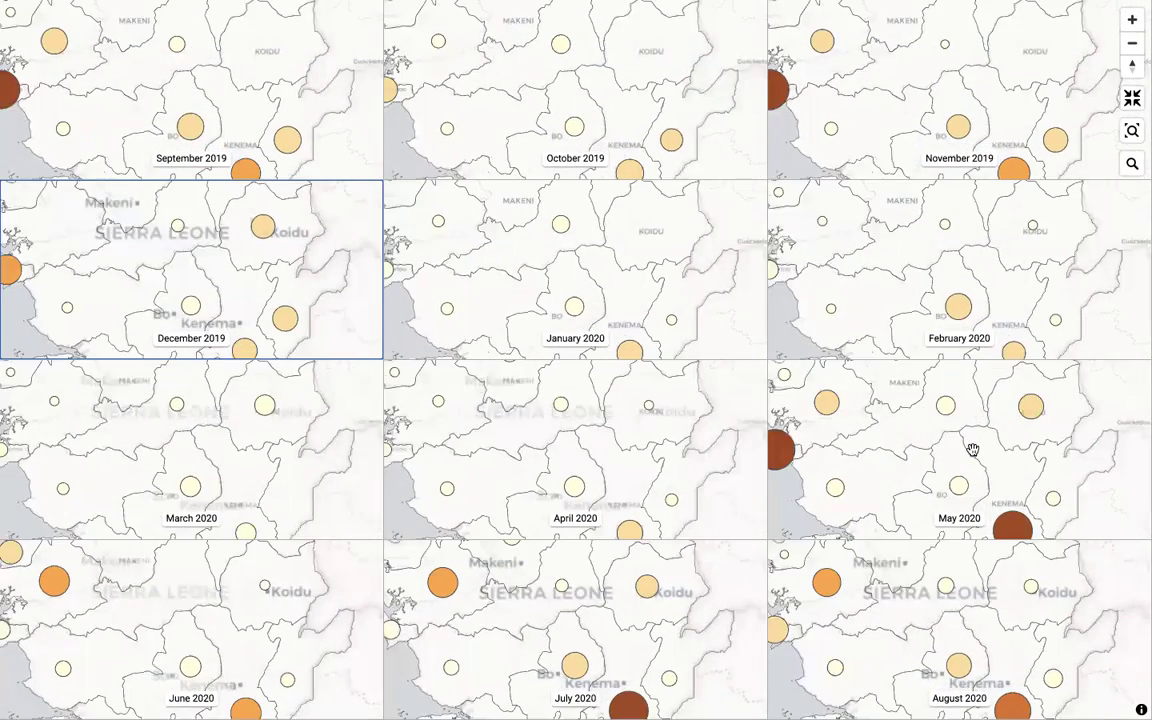
scroll(972, 450, "down", 2)
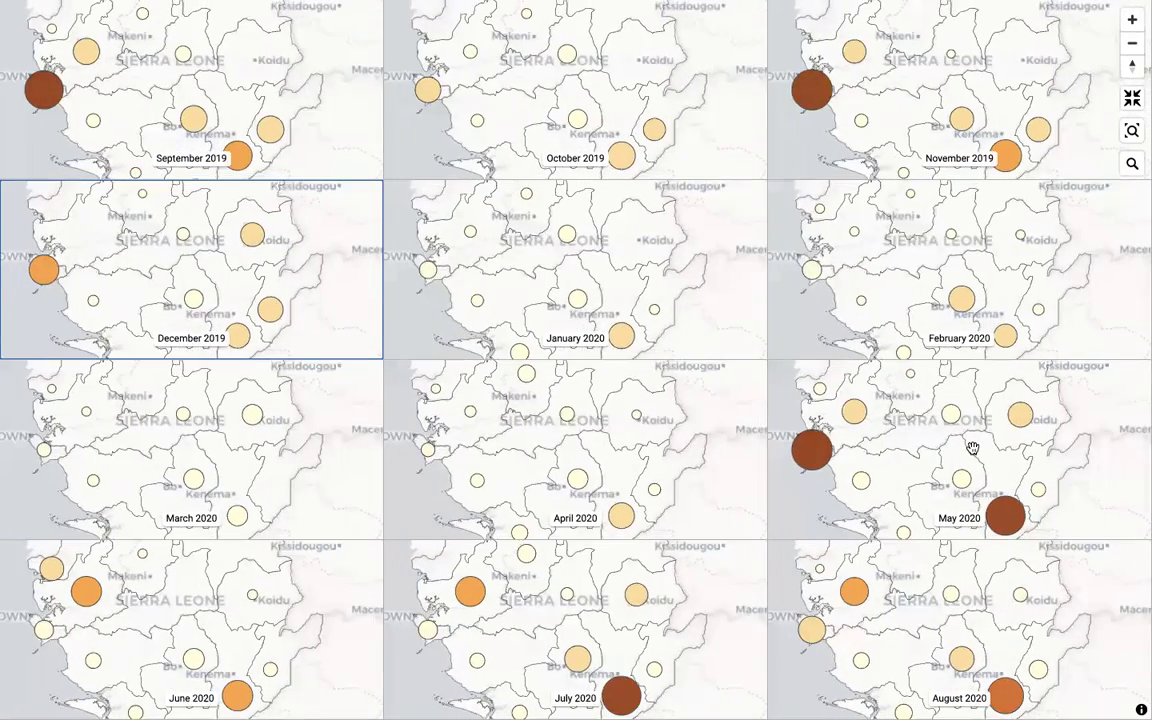
left_click(684, 483)
scroll(686, 483, "down", 1)
scroll(686, 483, "up", 3)
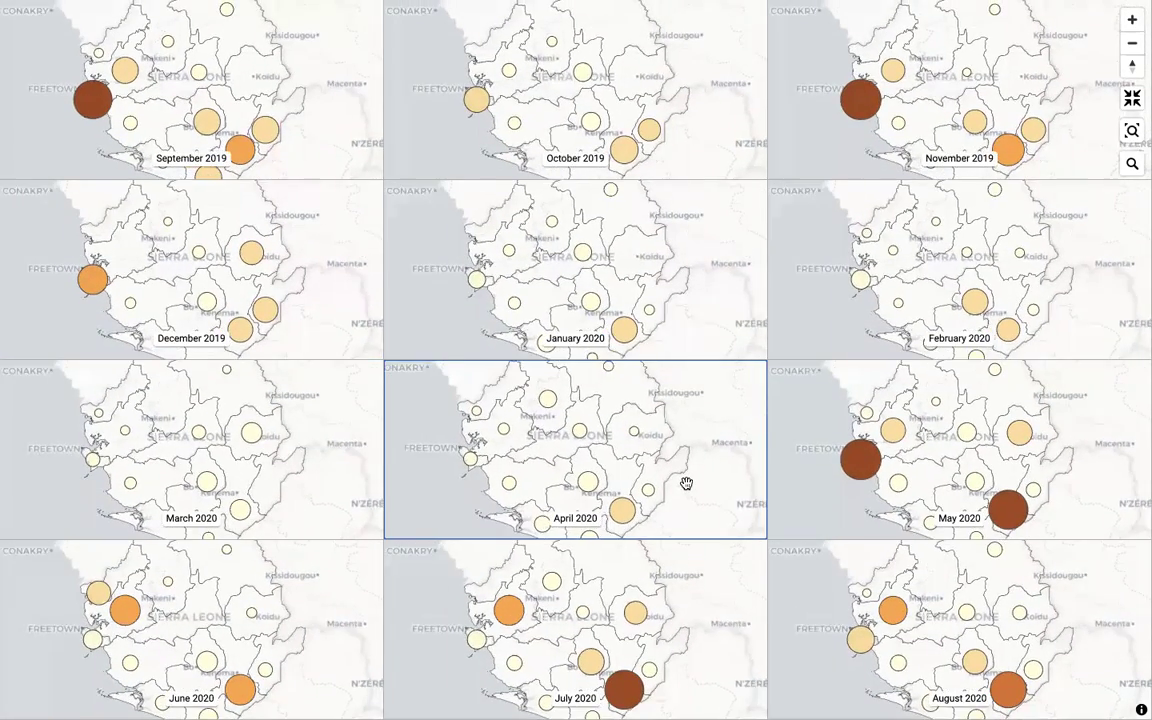
scroll(686, 483, "down", 1)
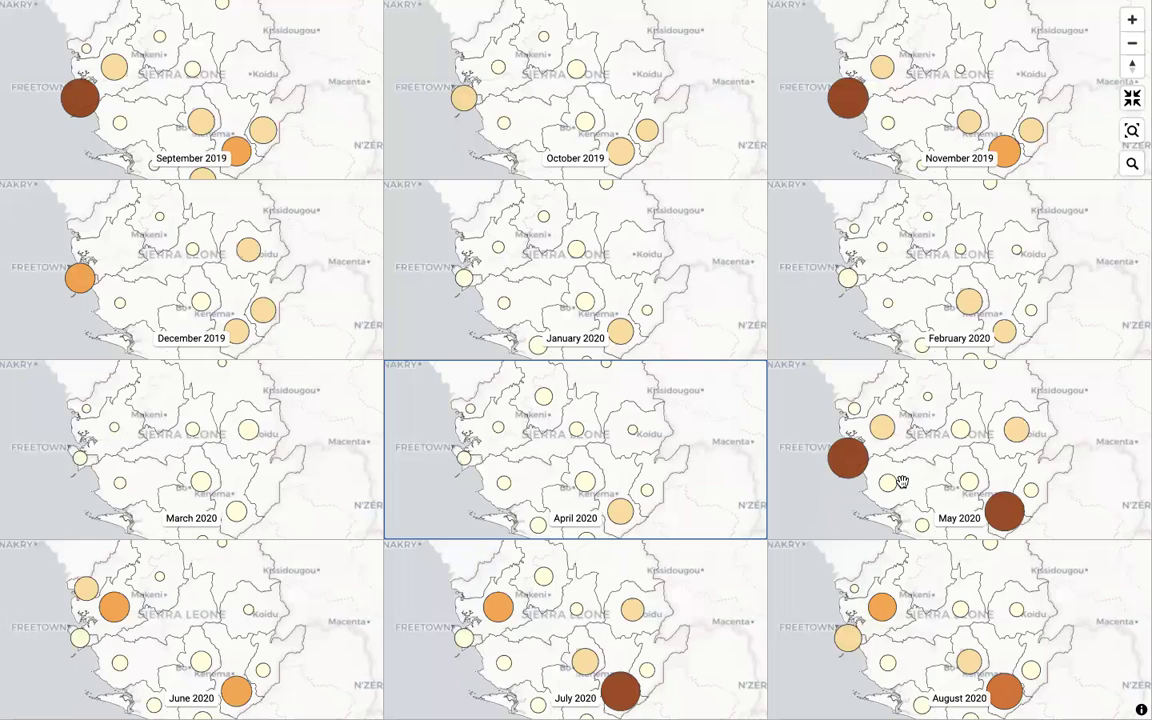
scroll(668, 453, "down", 3)
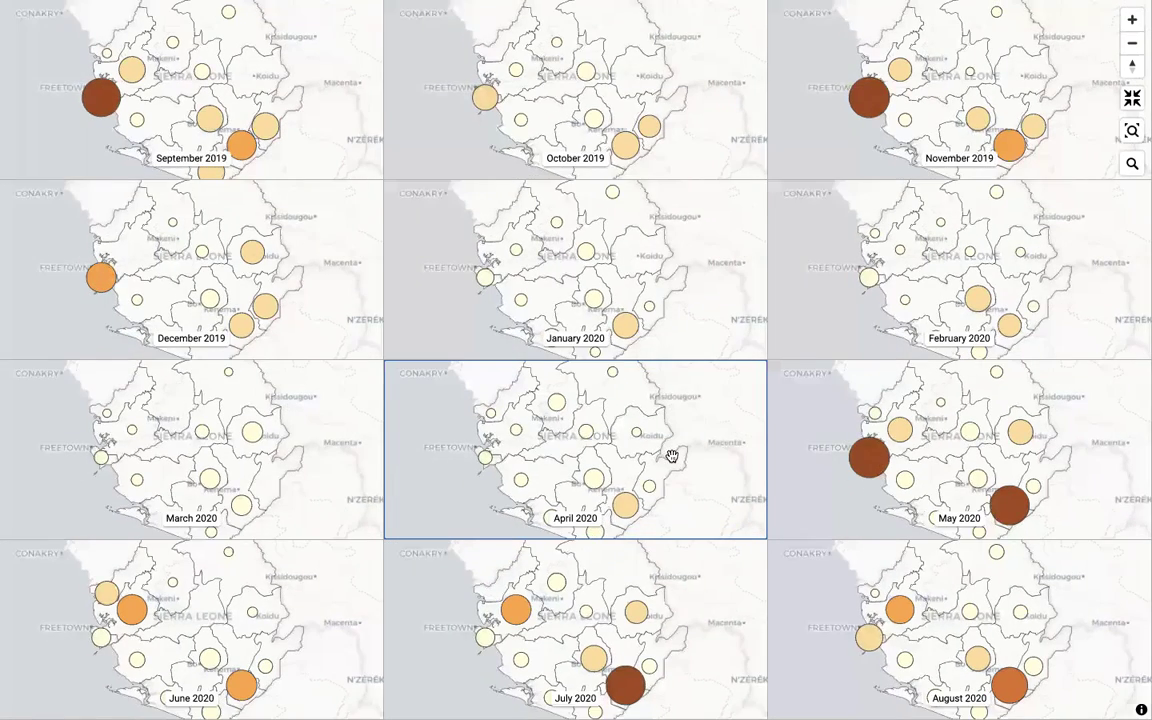
left_click(1133, 98)
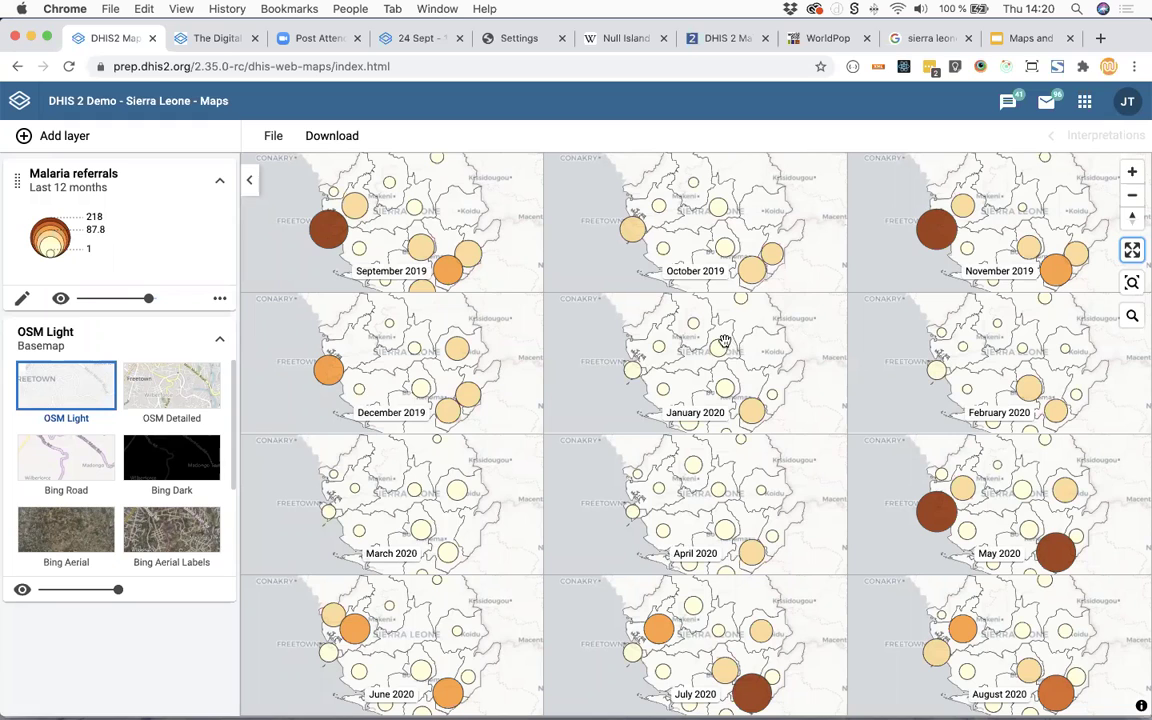
Start a new map and add a Population density layer for 2020, keeping the 0 to 1000 people range in 5 steps
left_click(273, 136)
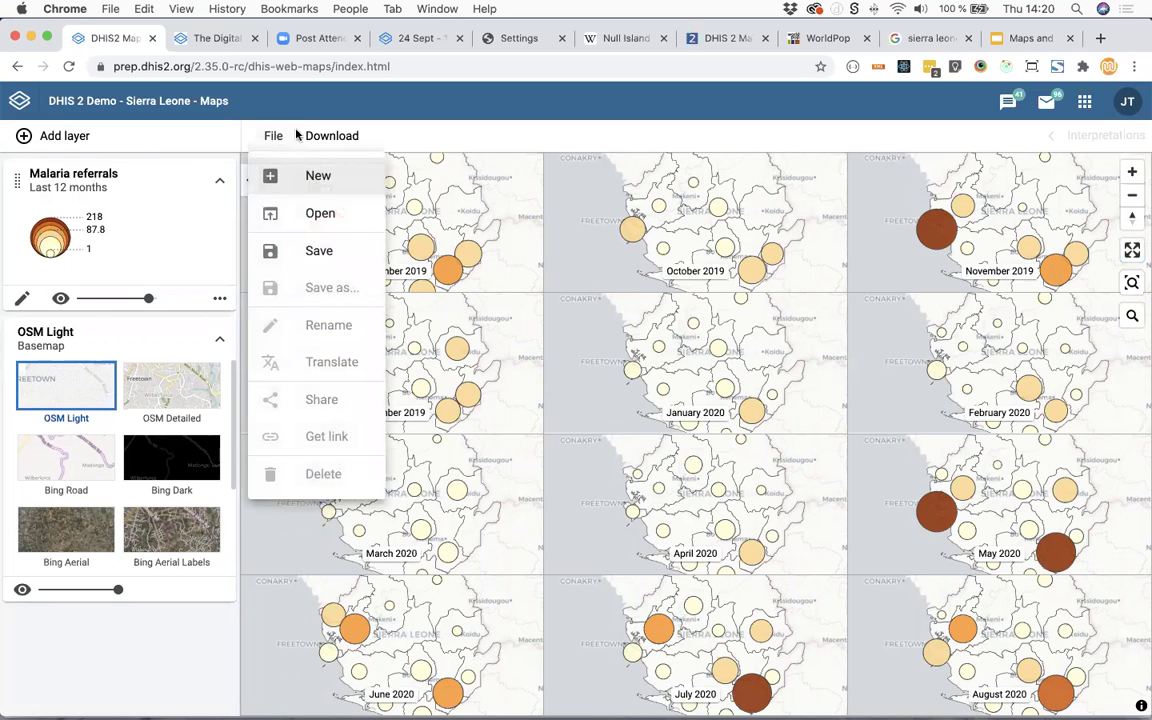
left_click(318, 180)
left_click(73, 139)
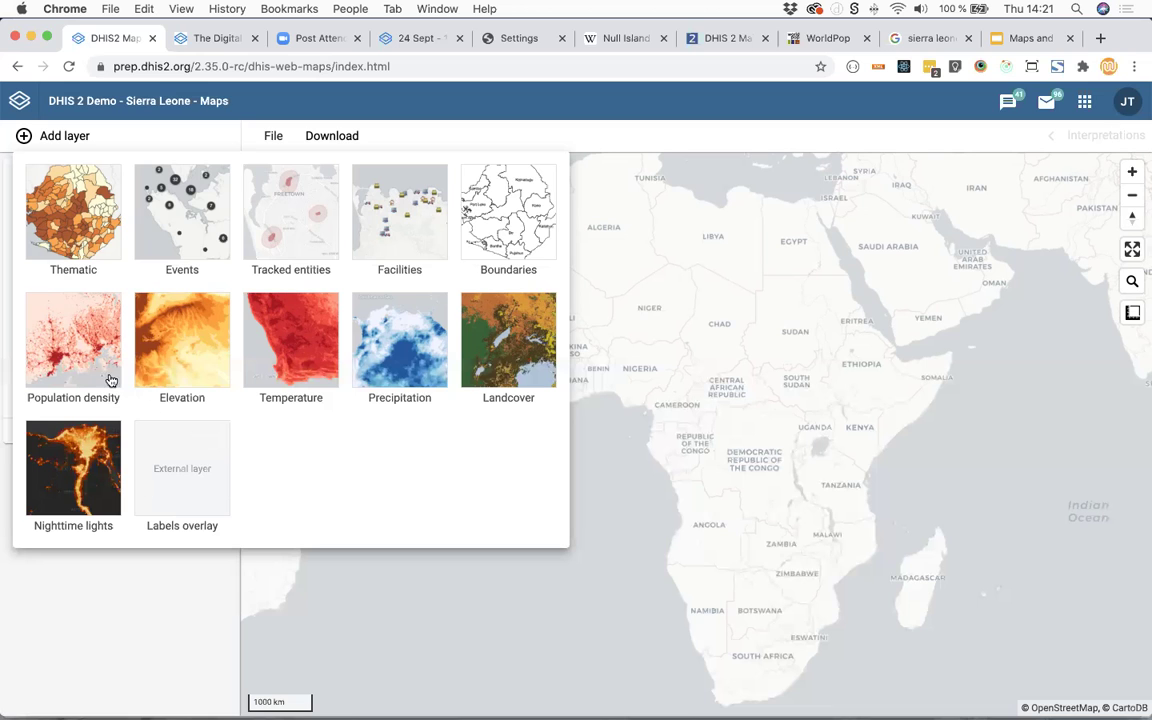
left_click(86, 353)
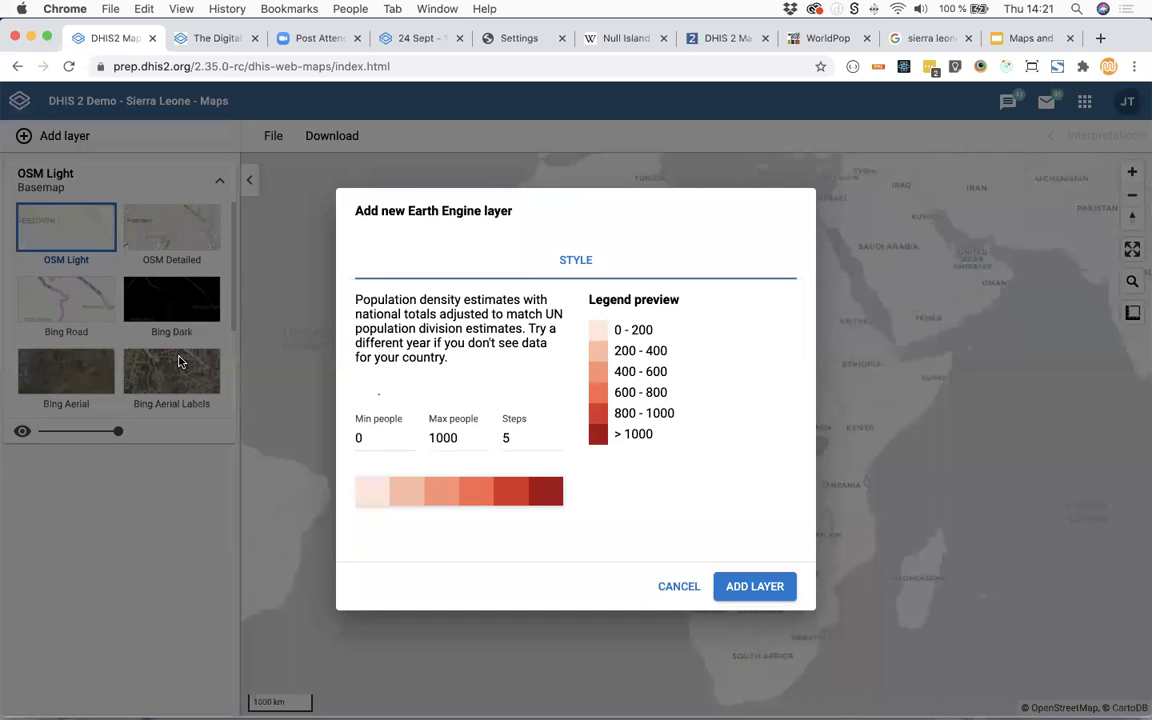
left_click(401, 402)
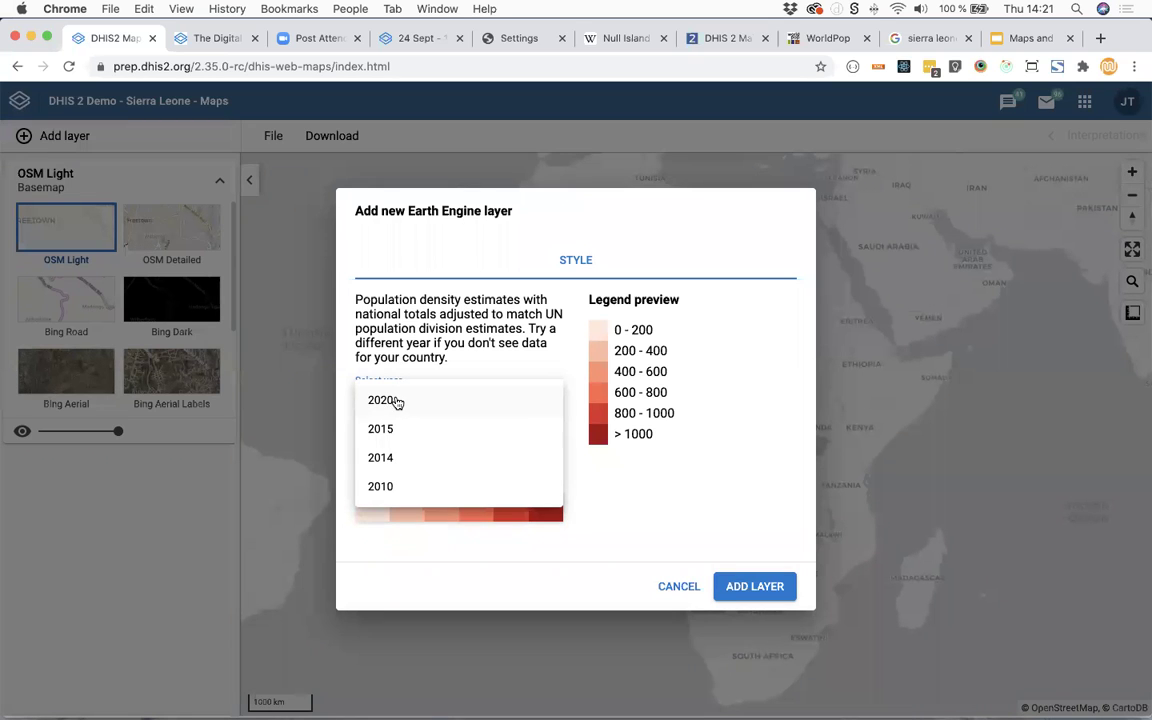
left_click(392, 403)
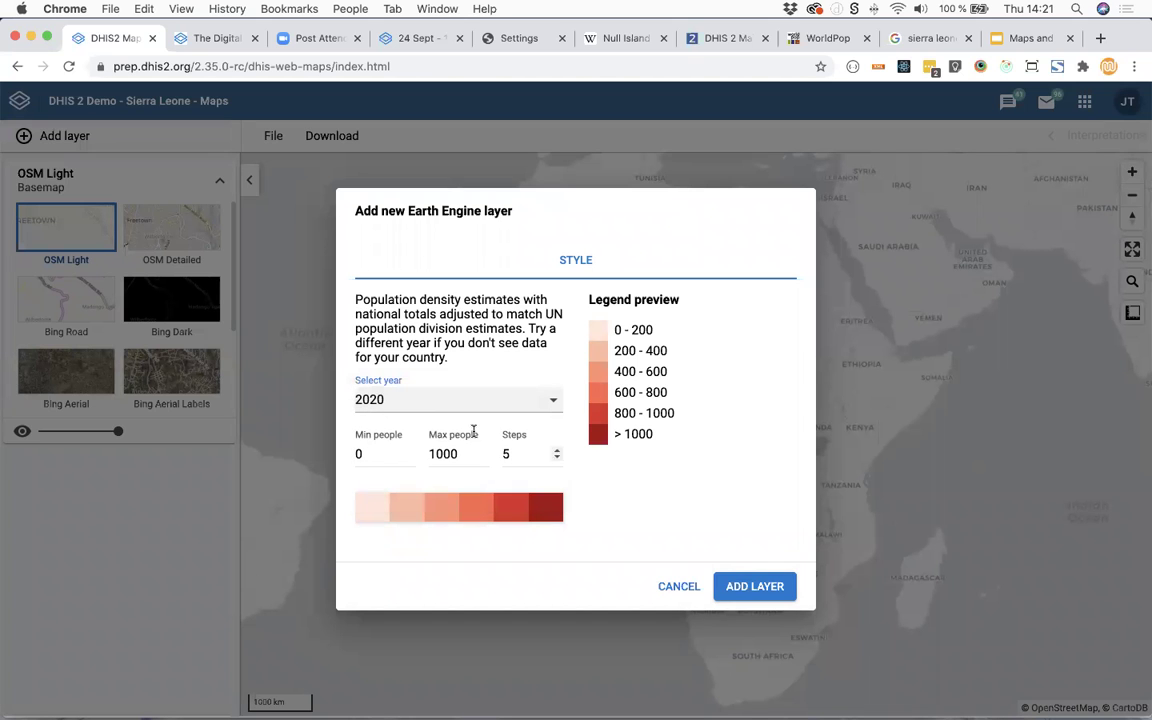
left_click(524, 517)
left_click(716, 499)
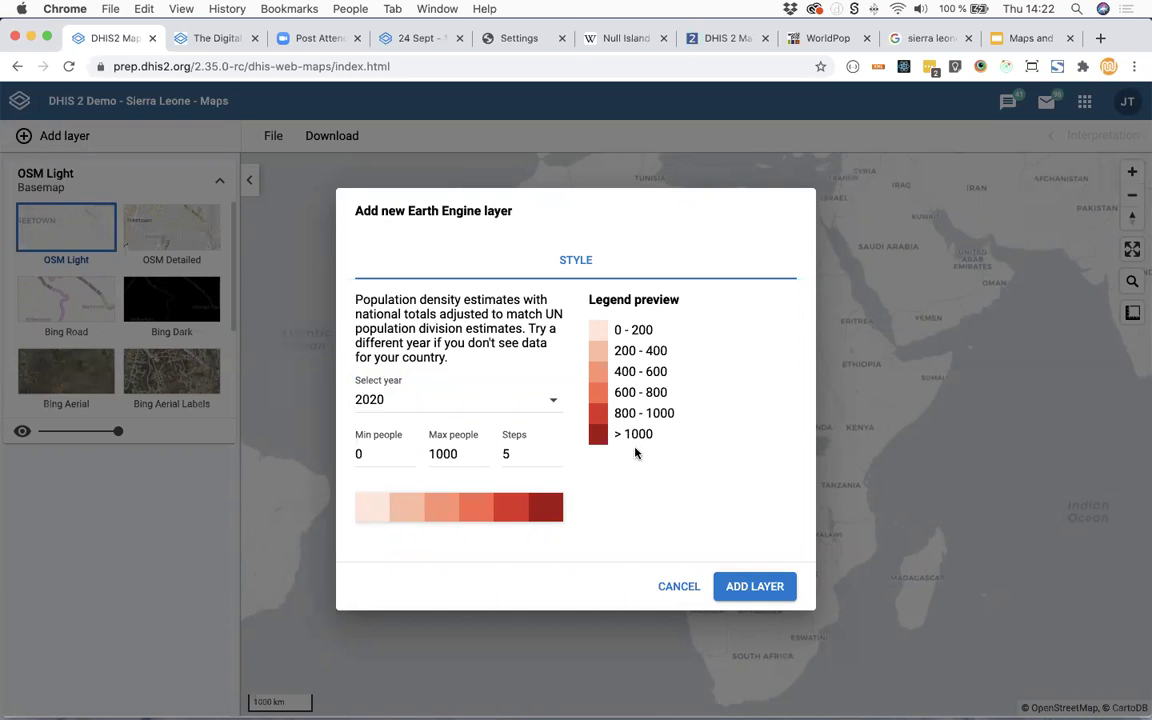
left_click(755, 588)
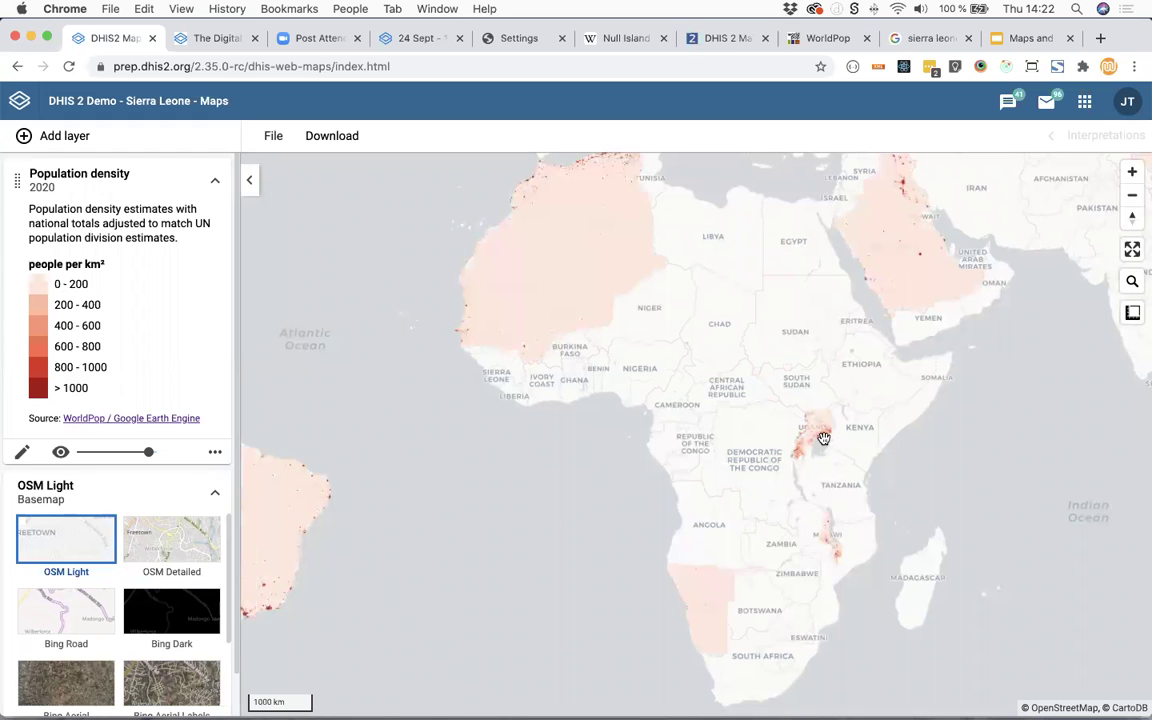
Examine the population density in Uganda around the river and lake shore, down to individual grid cells
scroll(822, 440, "up", 2)
scroll(828, 432, "up", 3)
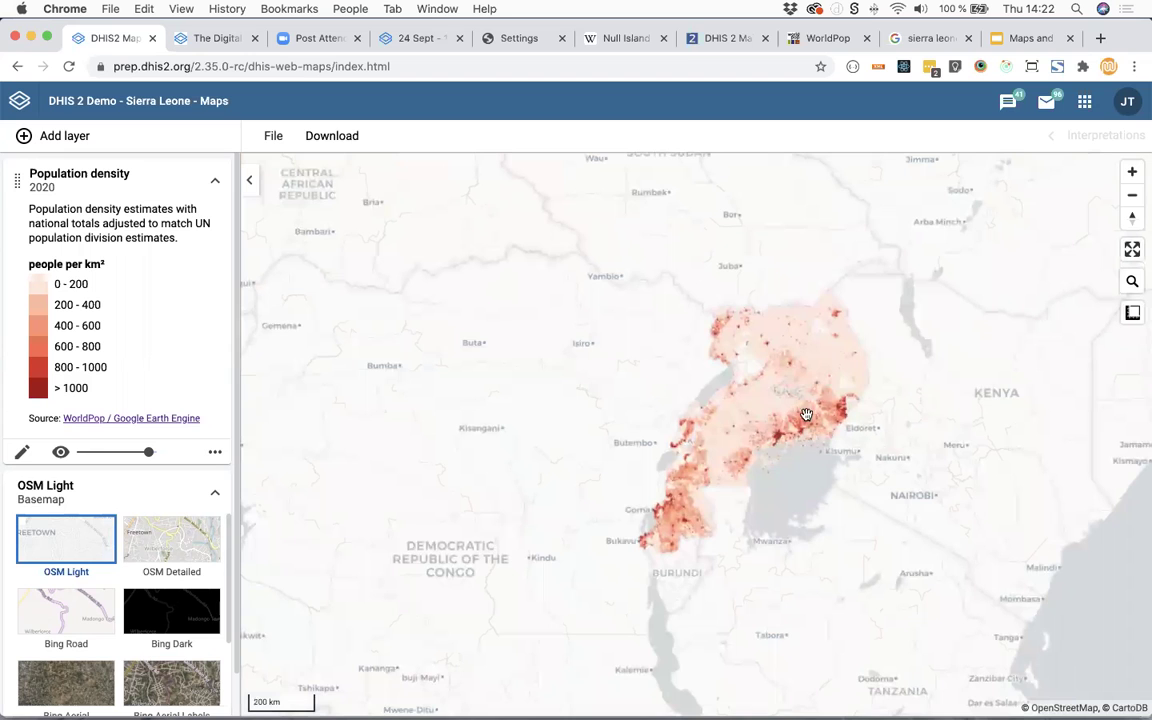
scroll(808, 416, "up", 2)
scroll(808, 417, "up", 2)
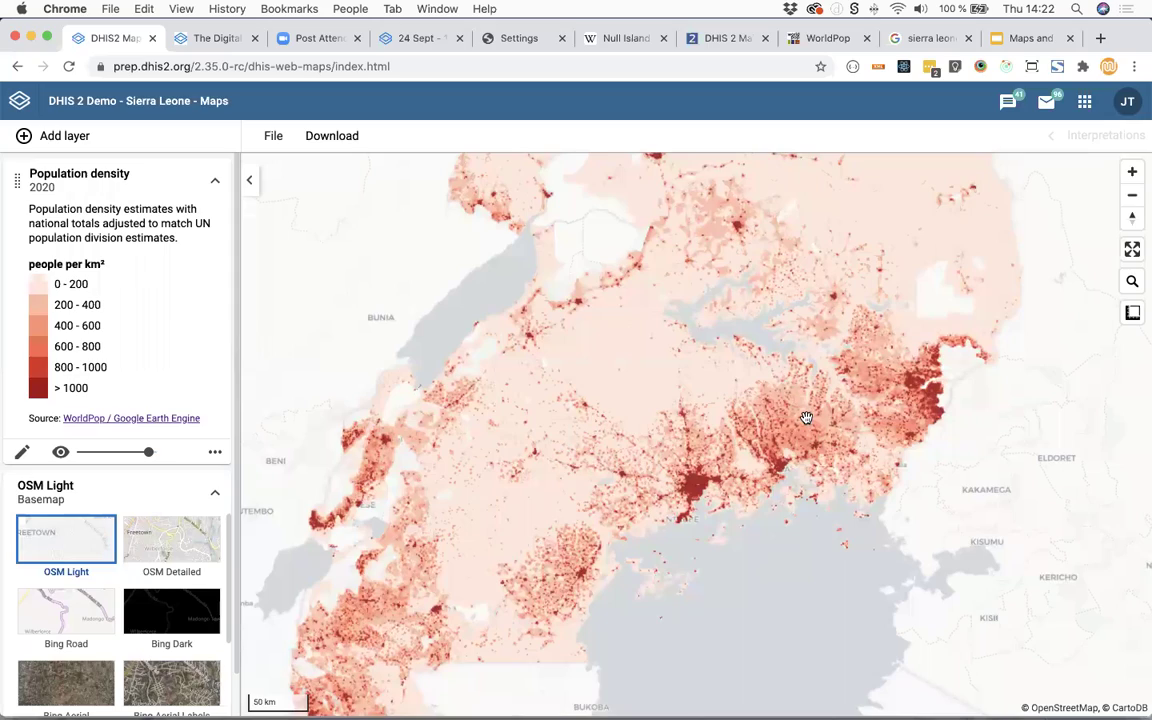
scroll(770, 445, "up", 3)
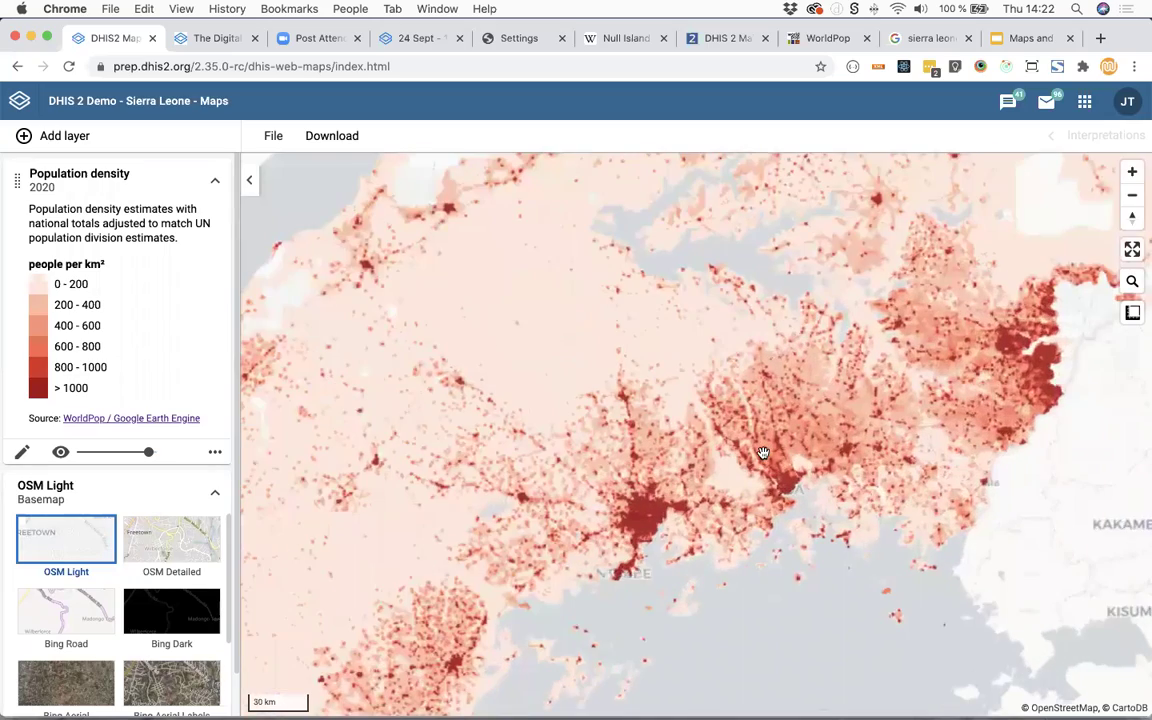
scroll(774, 453, "up", 10)
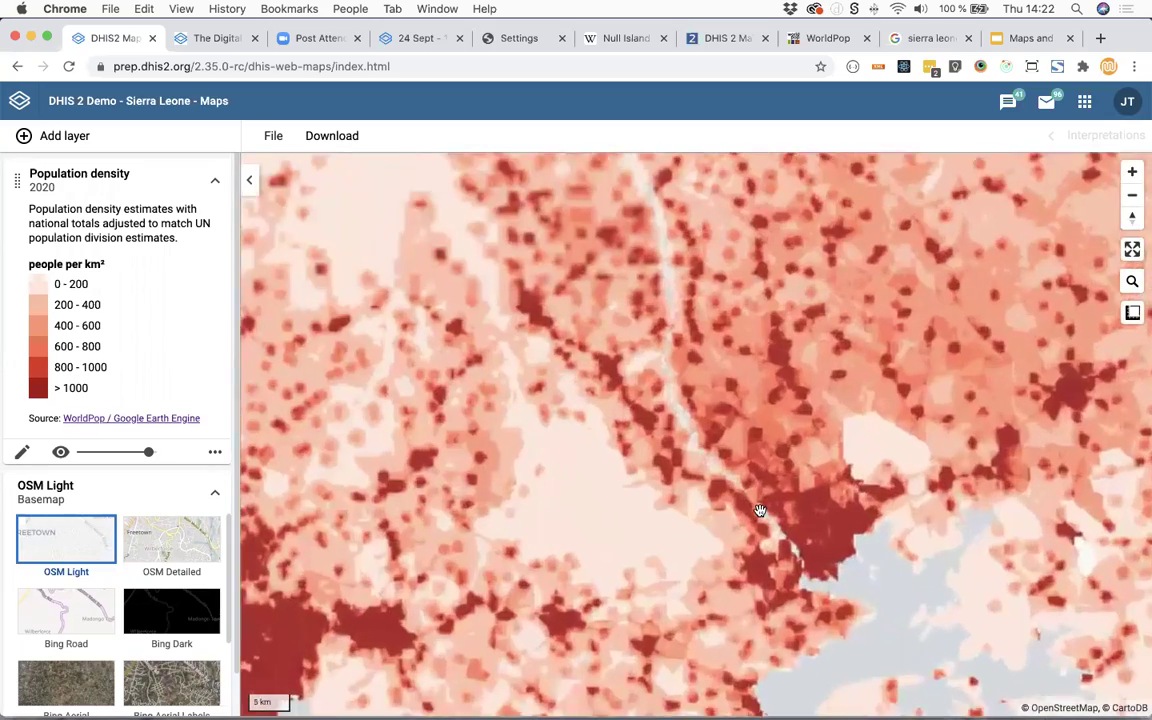
scroll(754, 511, "up", 5)
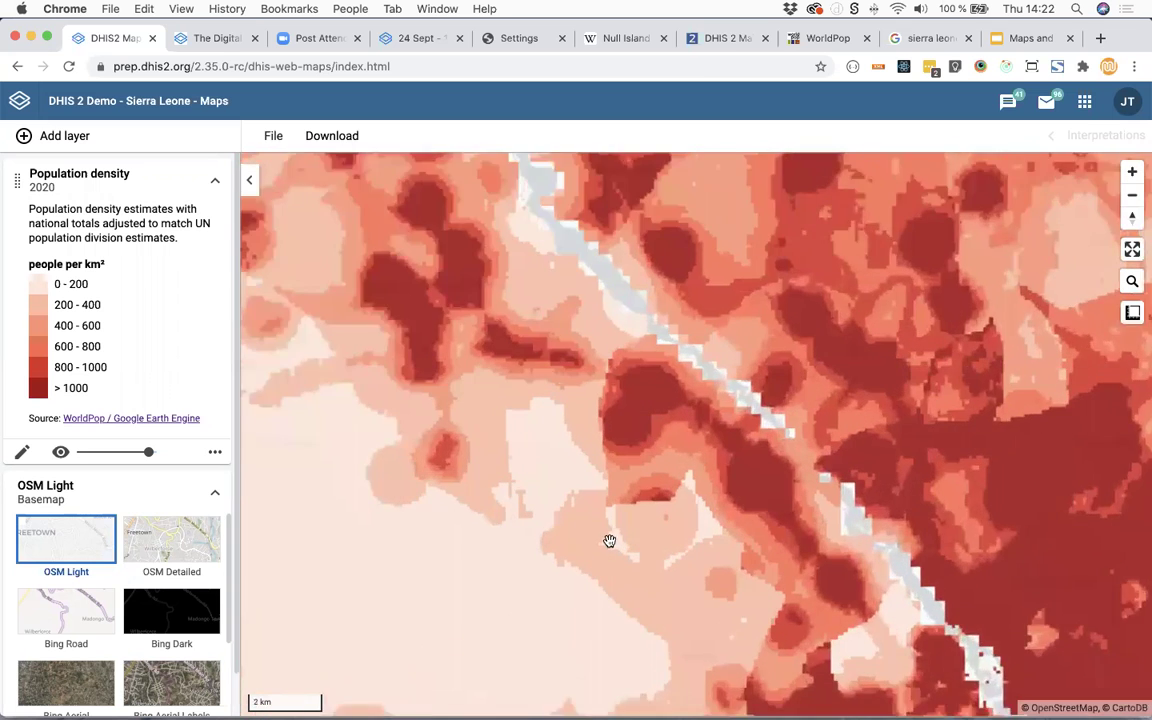
scroll(603, 542, "up", 3)
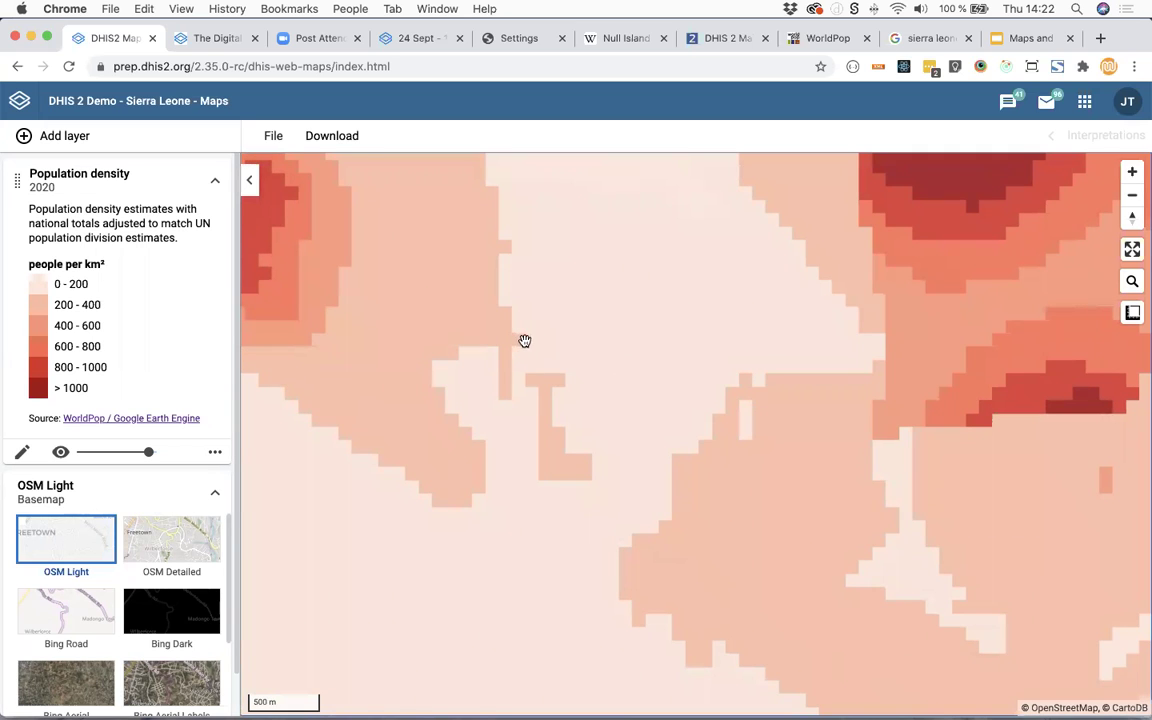
scroll(540, 340, "down", 3)
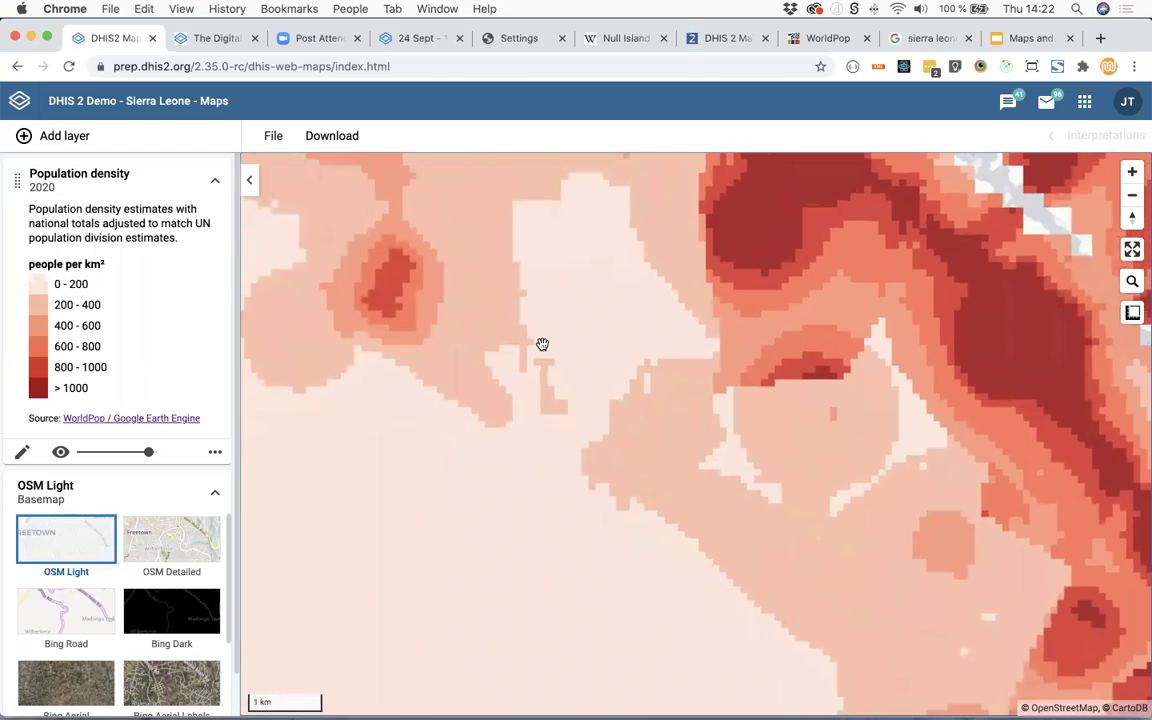
scroll(545, 345, "down", 1)
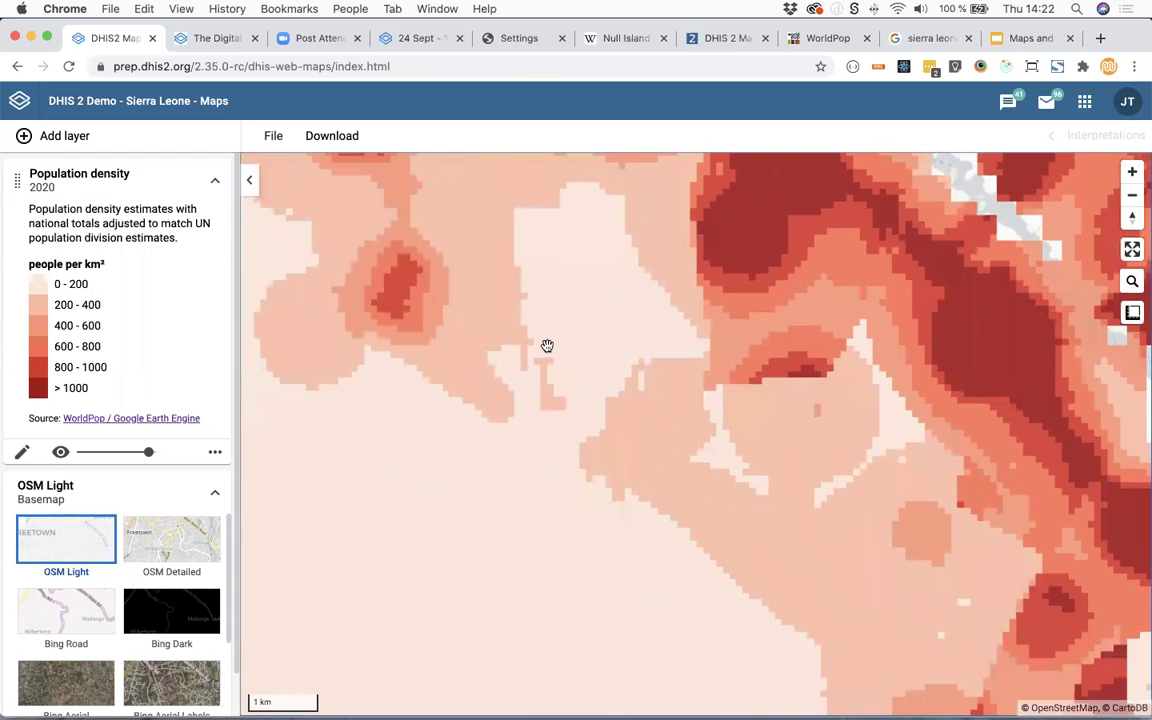
scroll(549, 346, "down", 3)
left_click_drag(536, 410, 519, 411)
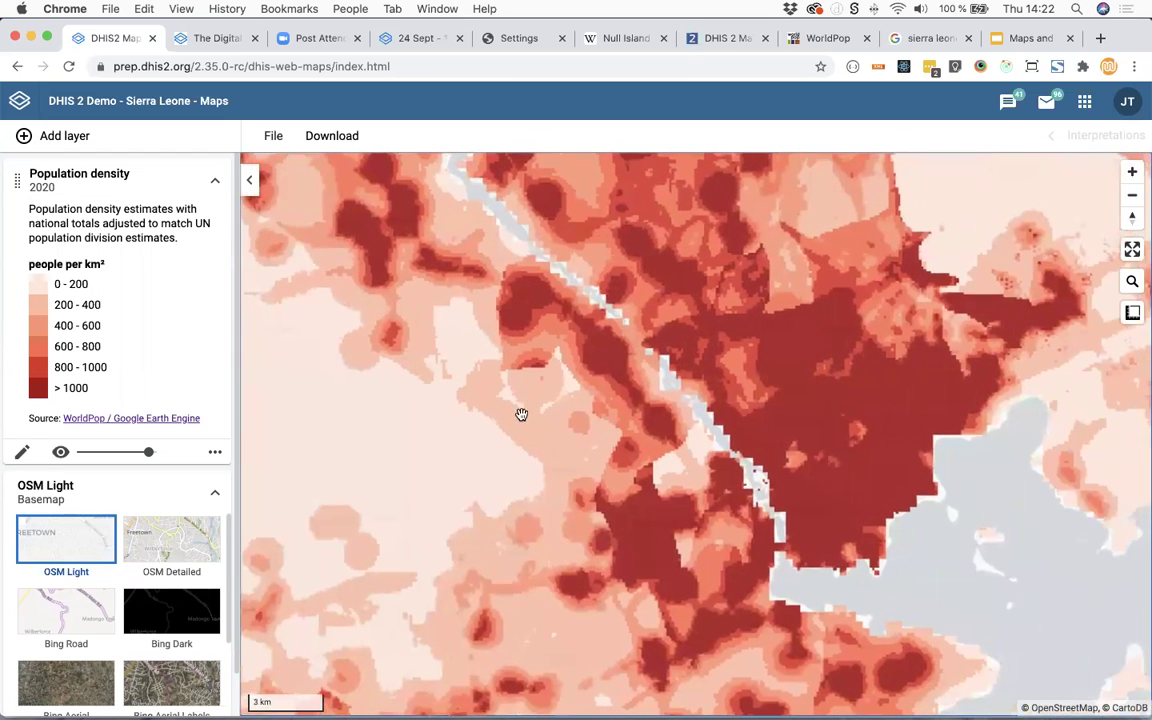
Query the population density at a sparsely populated point west of the river and inside the dense area beside the lake, and dismiss the result
right_click(558, 446)
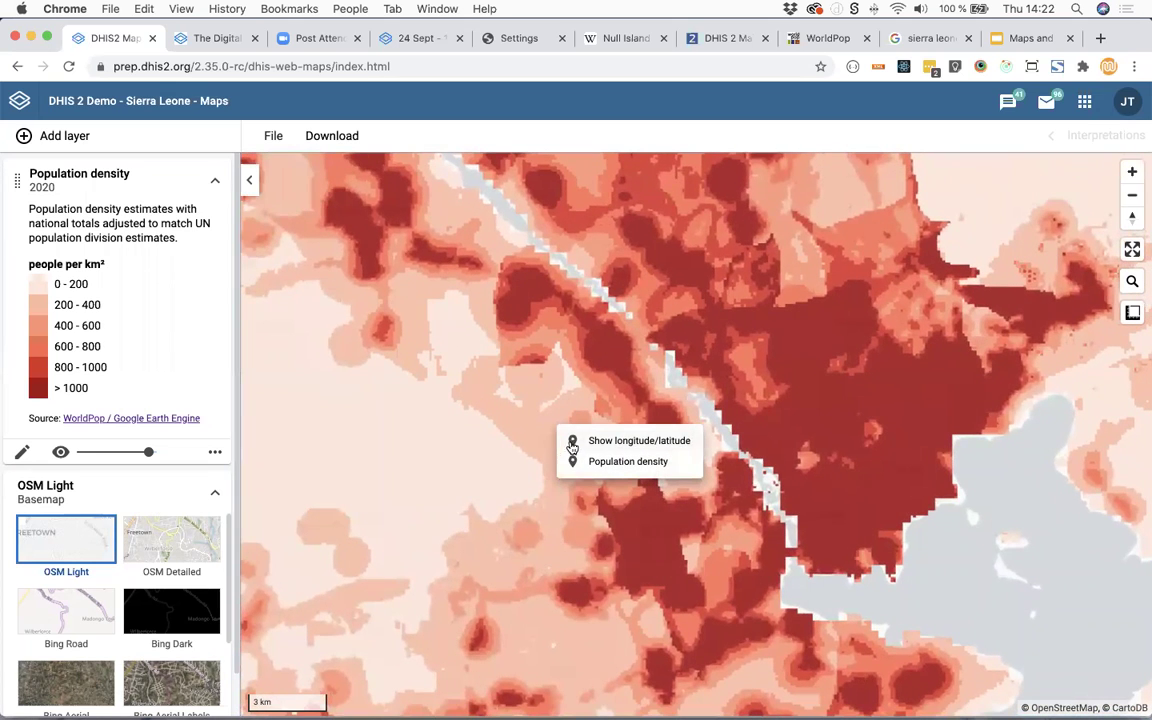
left_click(624, 466)
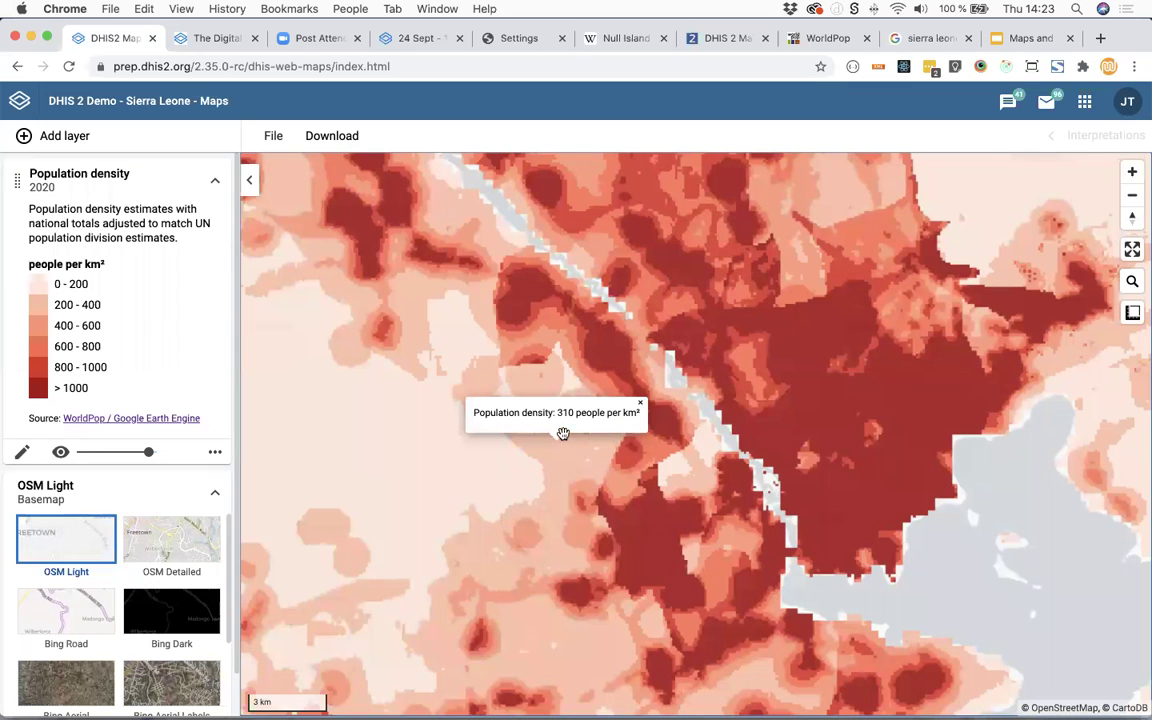
right_click(822, 410)
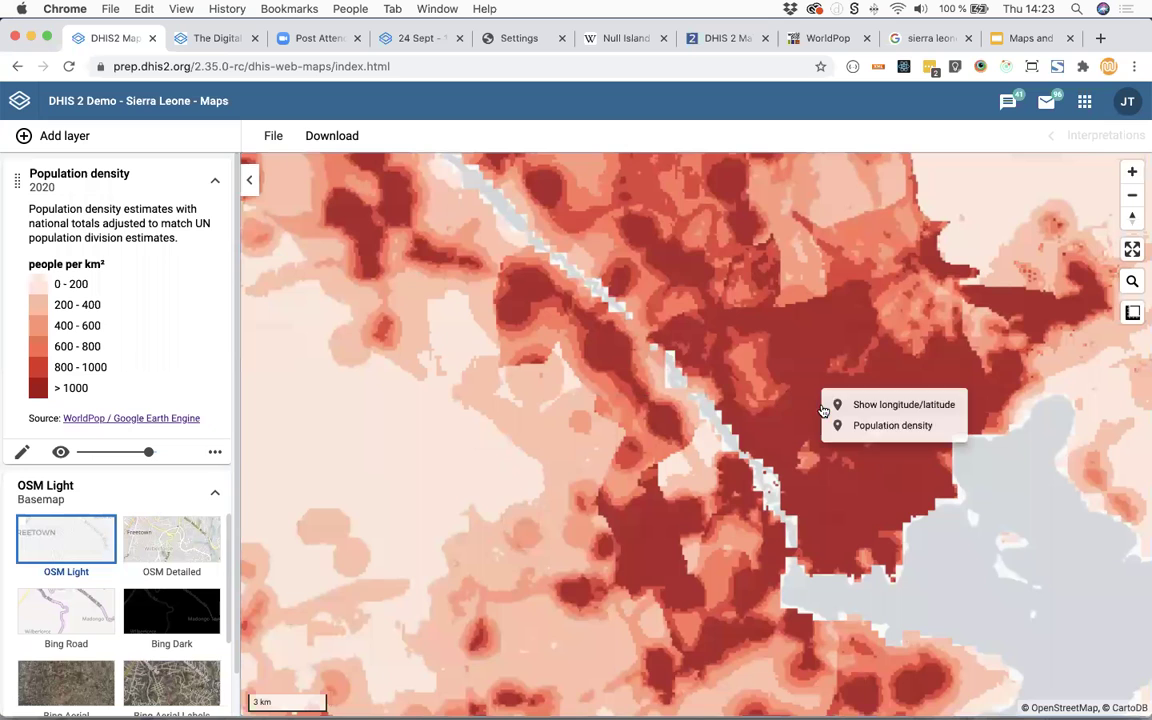
left_click(869, 426)
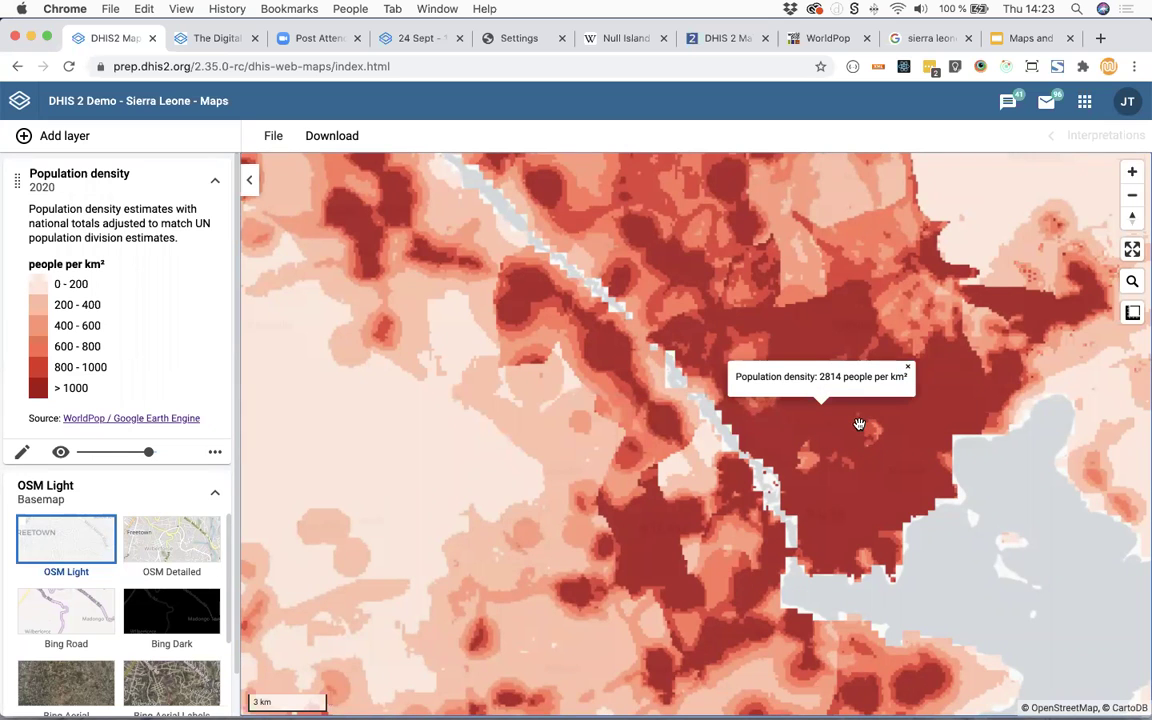
left_click(907, 366)
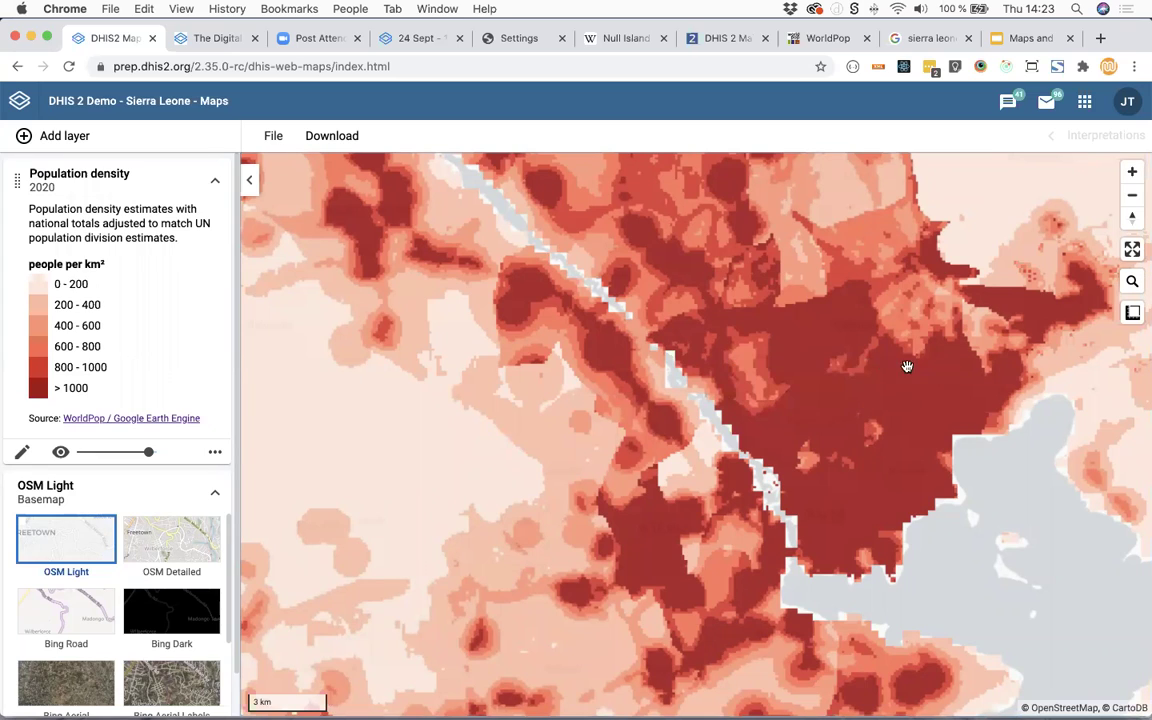
scroll(797, 360, "down", 5)
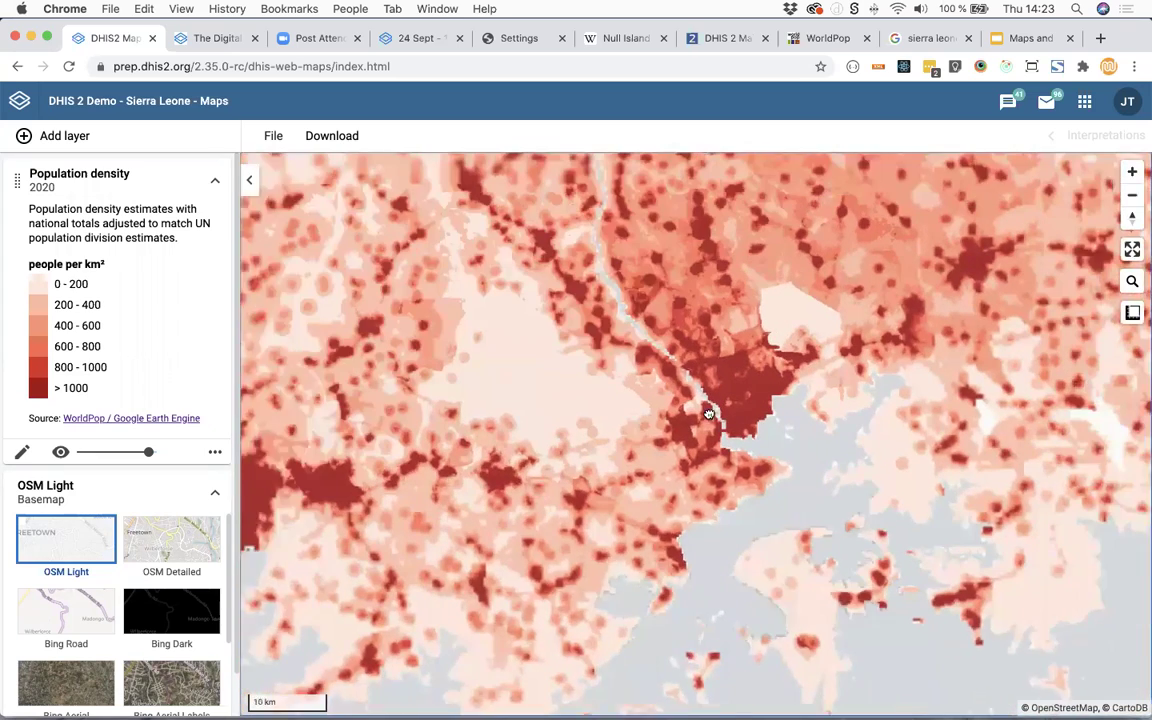
left_click_drag(708, 413, 630, 452)
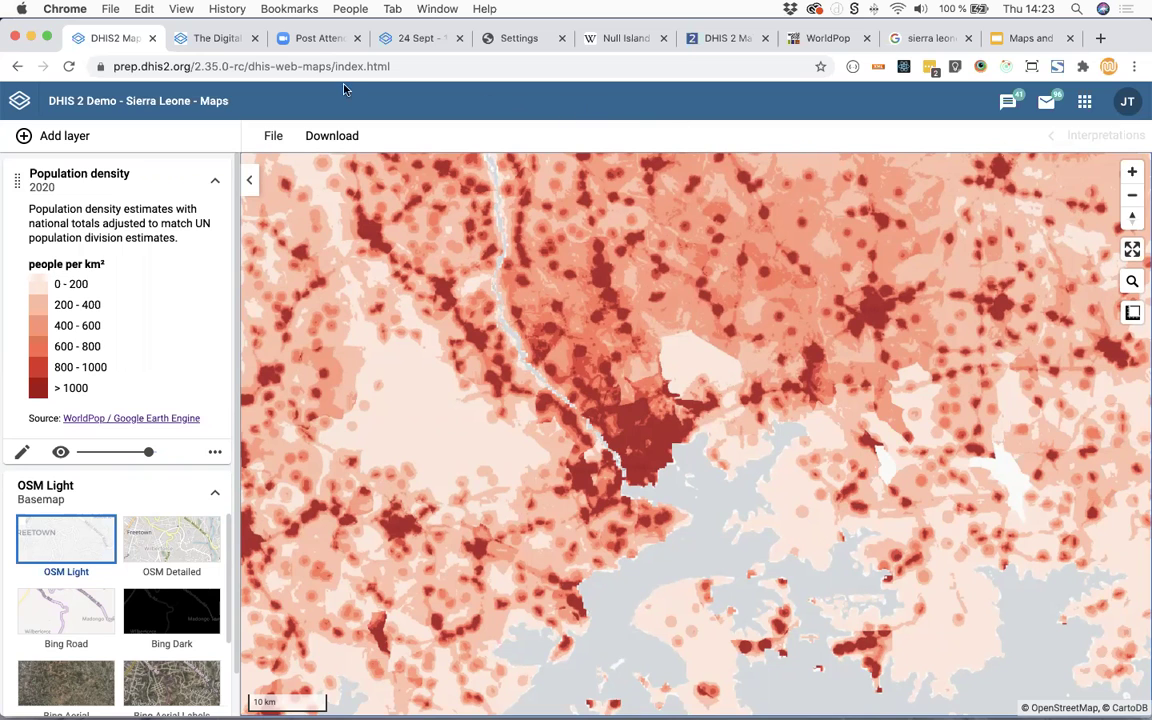
key("super+Tab")
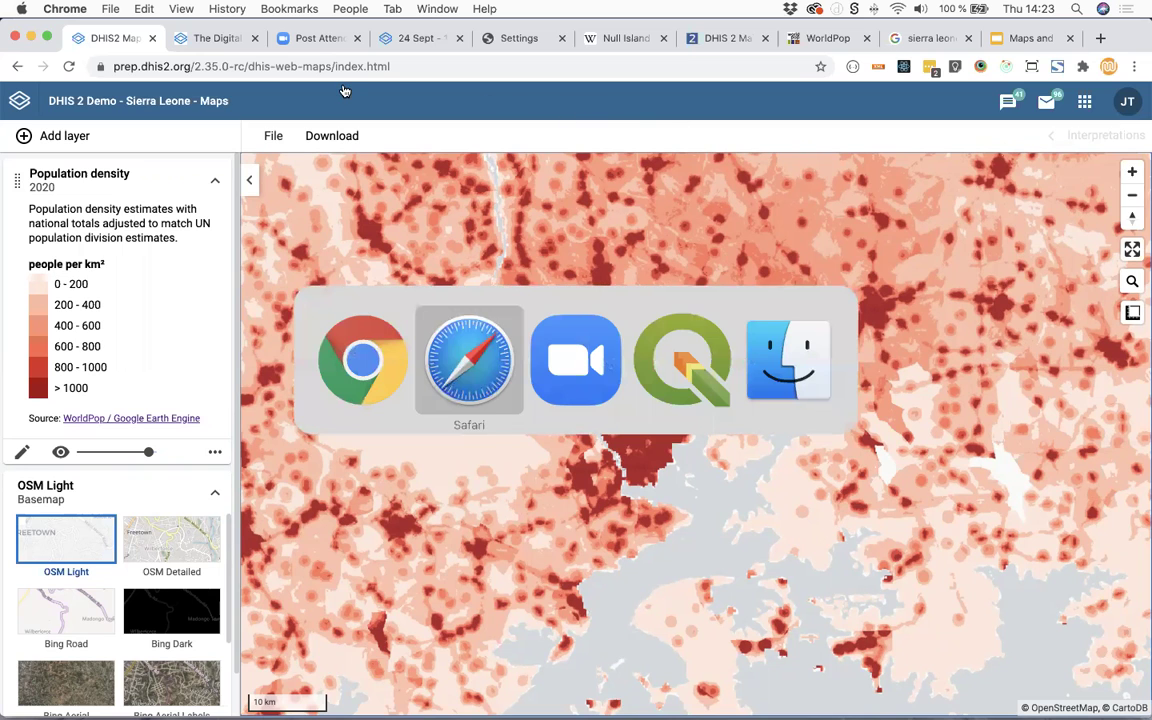
key("super+Tab")
key("super+Tab")
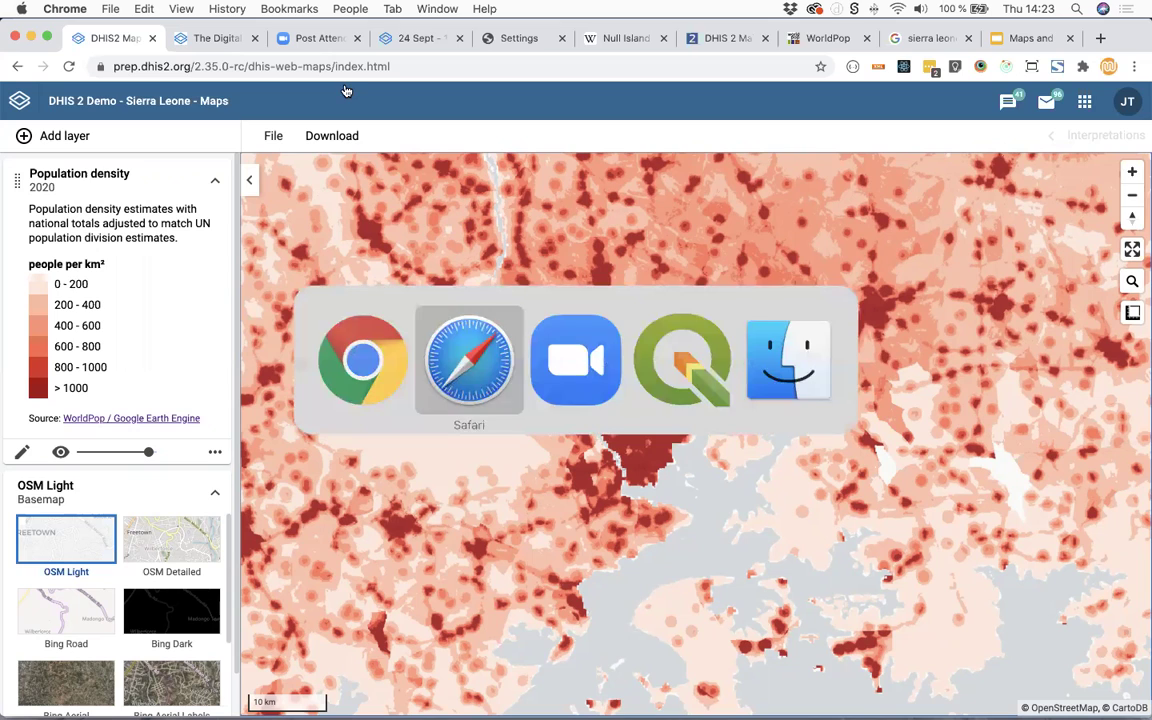
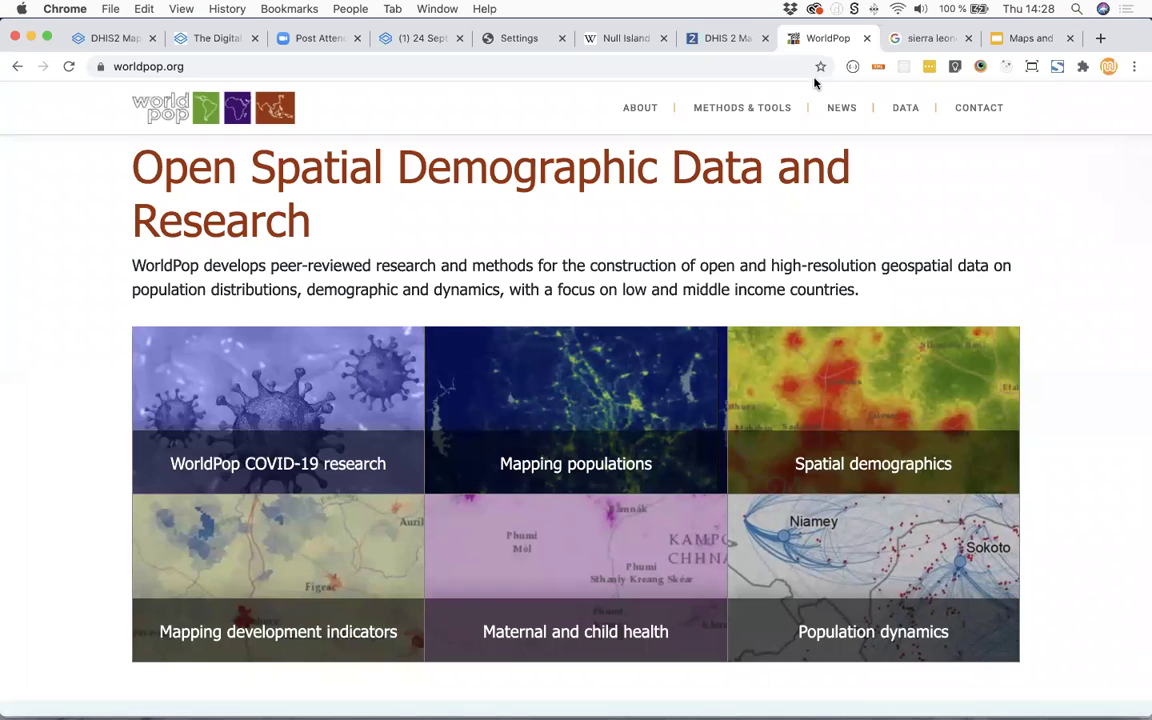
Examine the WorldPop home page, covering its research topics, introduction and list of open datasets
scroll(866, 289, "down", 1)
scroll(866, 289, "down", 2)
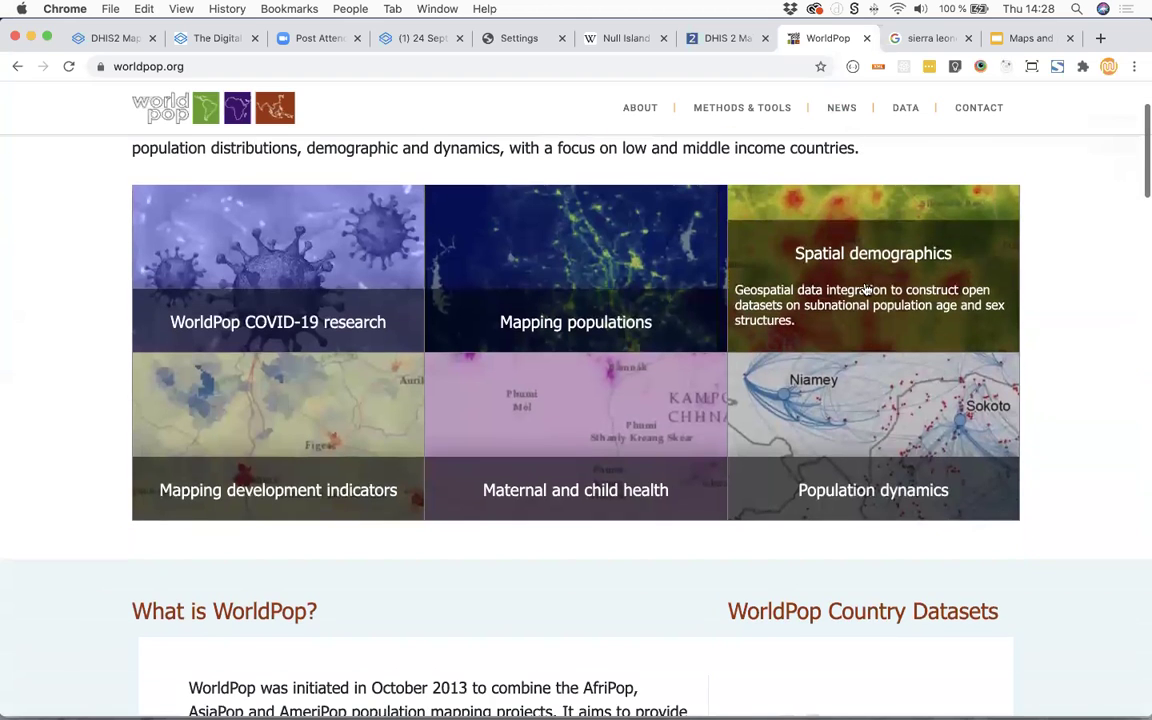
scroll(866, 289, "up", 3)
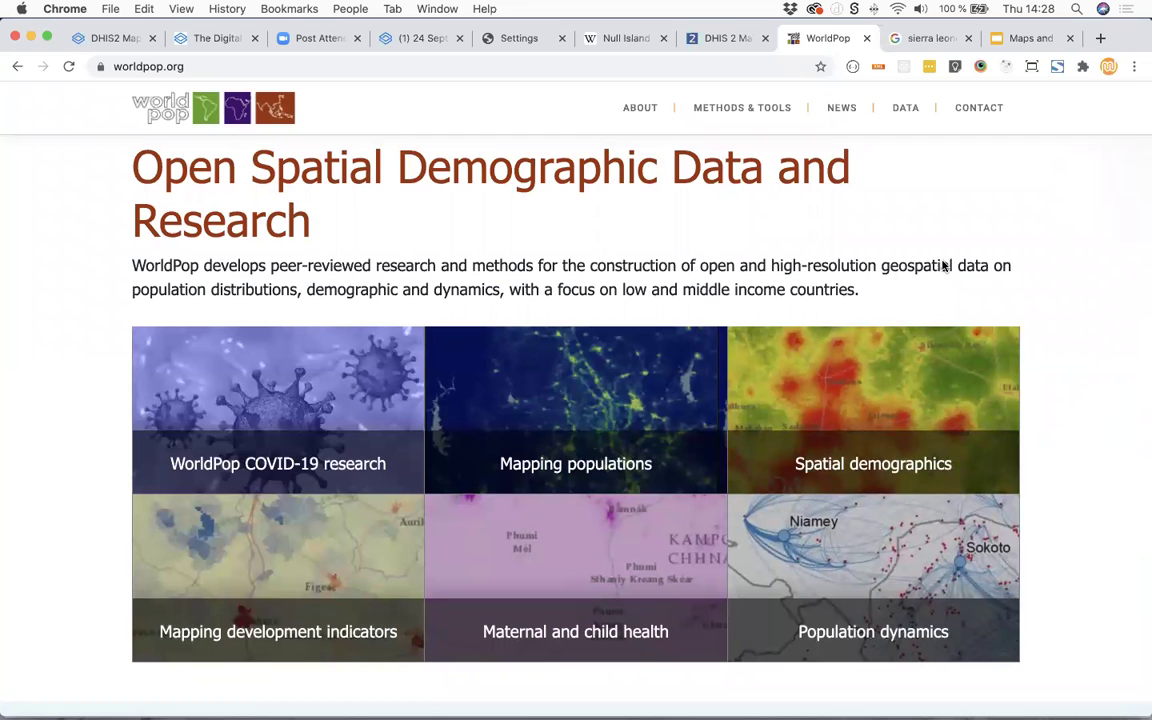
scroll(956, 265, "down", 5)
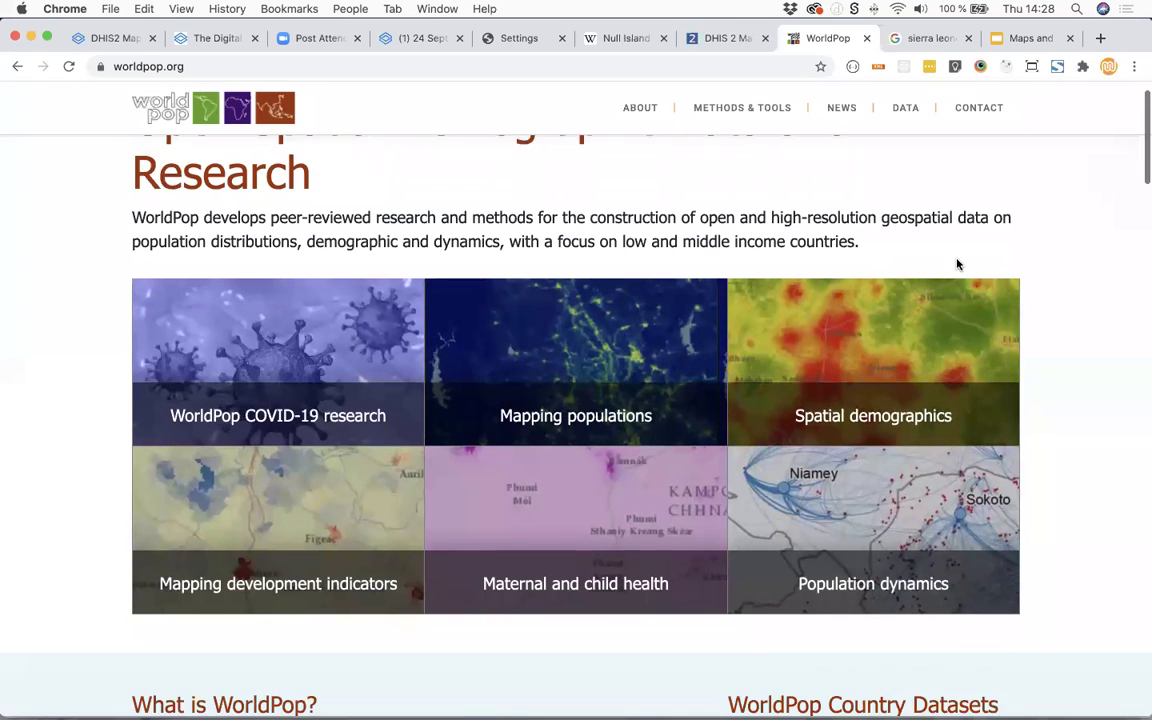
scroll(956, 267, "down", 7)
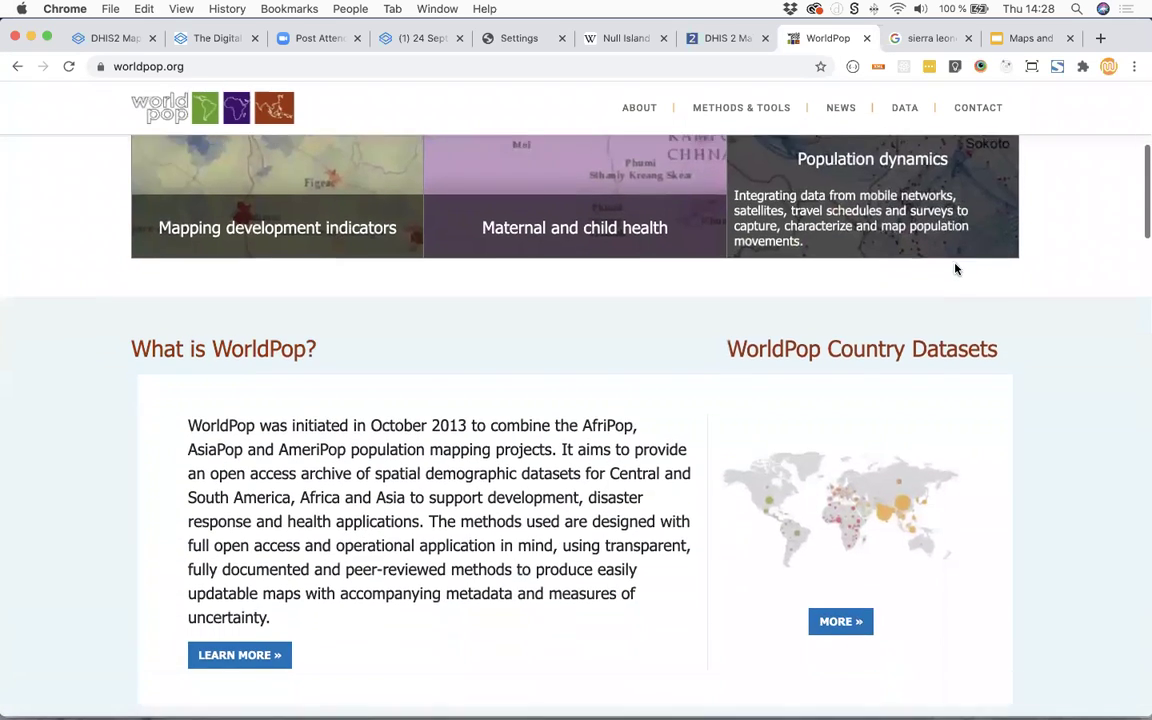
scroll(987, 278, "up", 10)
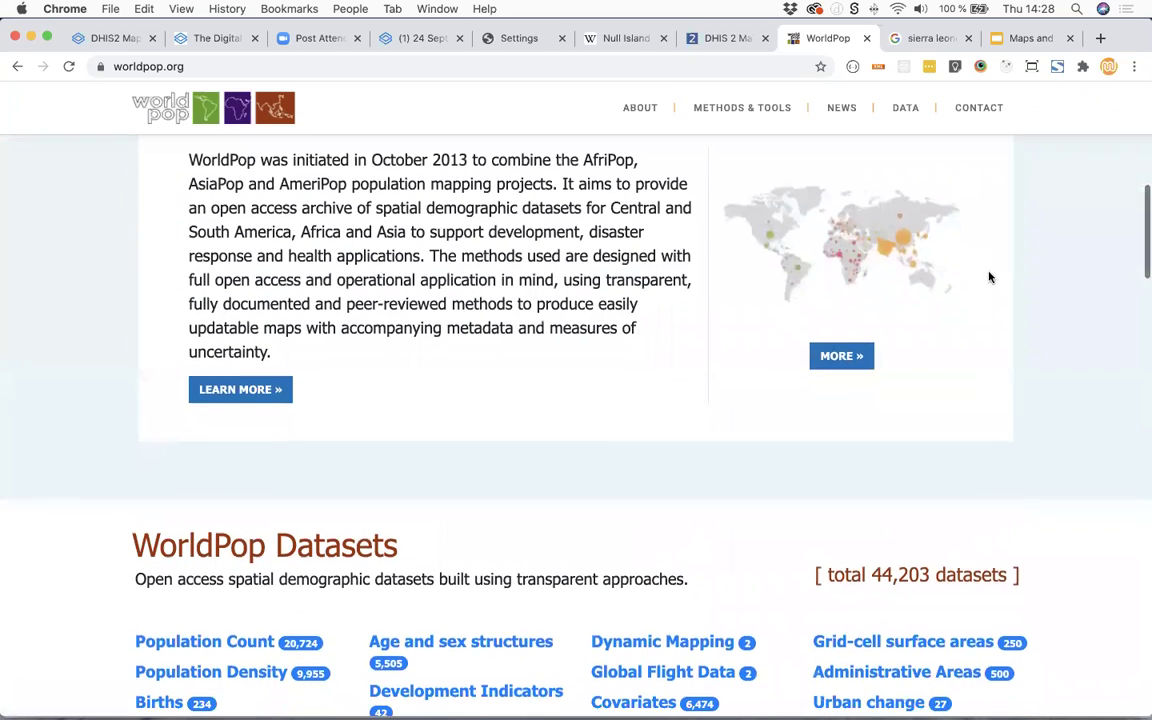
scroll(1005, 277, "up", 4)
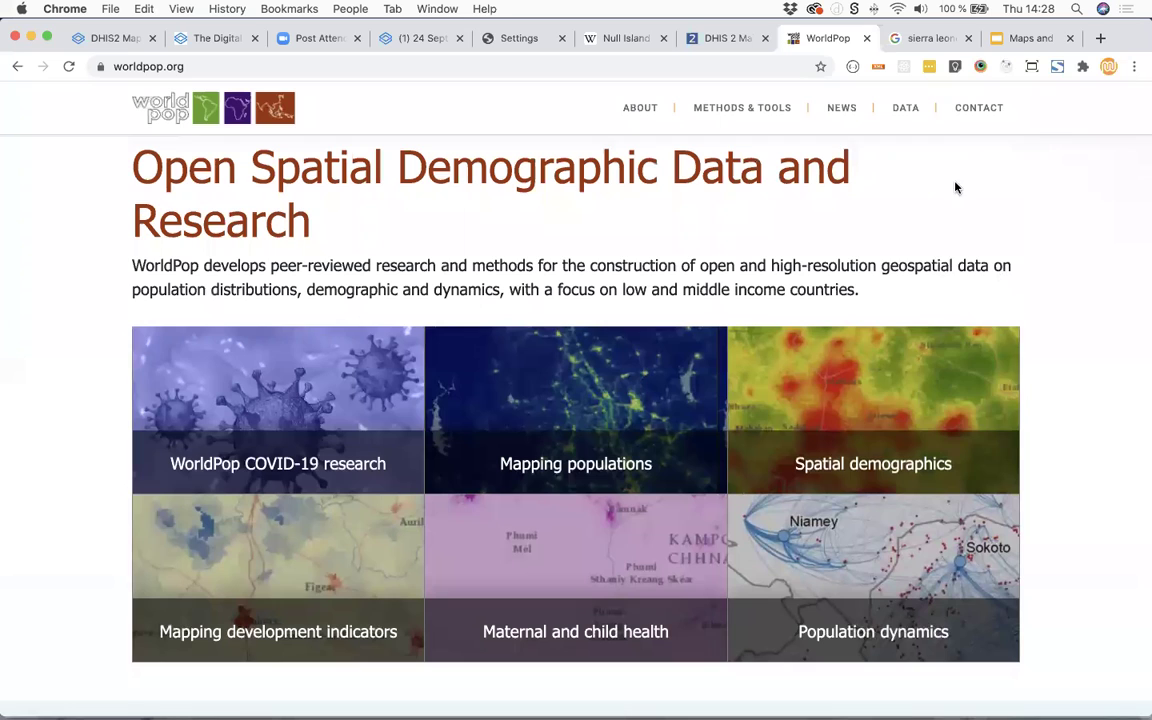
Open WorldPop's population counts data and its listing of Constrained Individual countries 2020 UN adjusted (100m resolution)
mouse_move(905, 107)
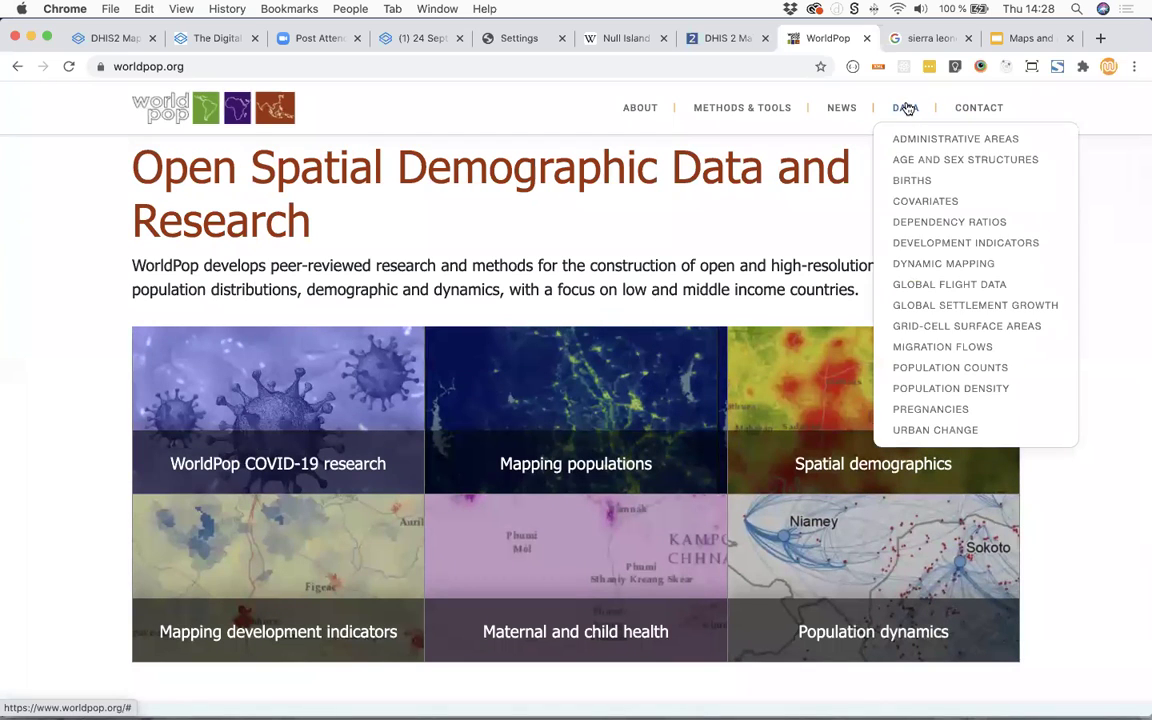
left_click(924, 374)
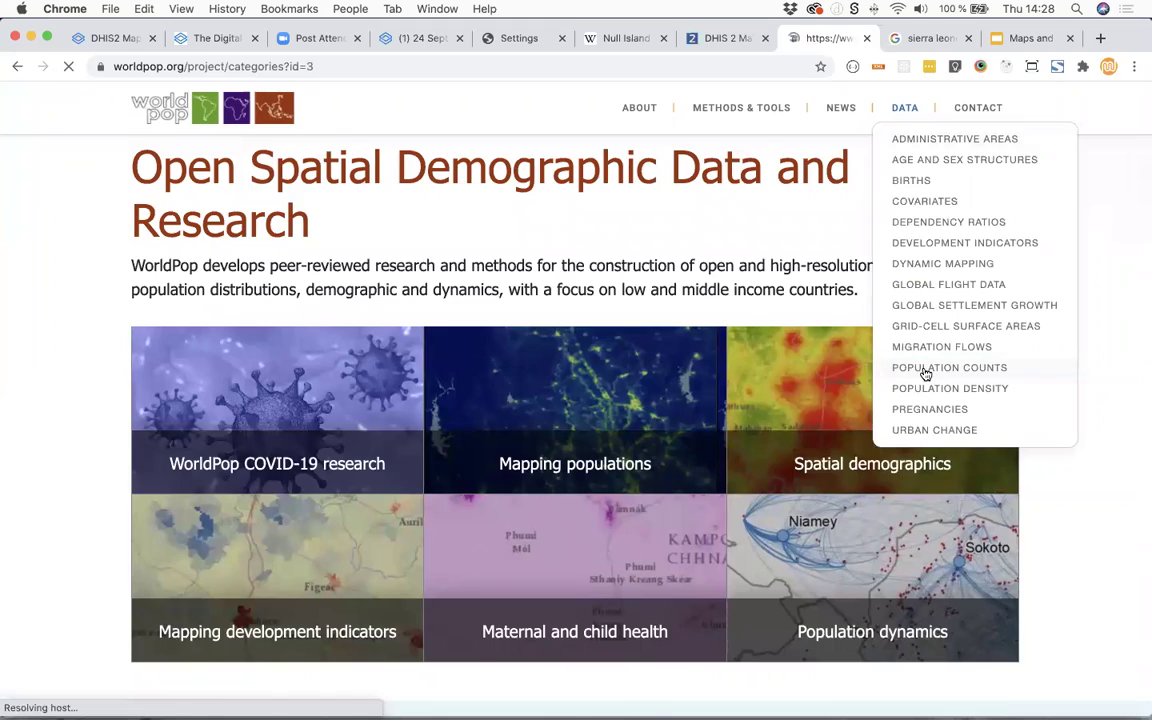
scroll(796, 485, "down", 3)
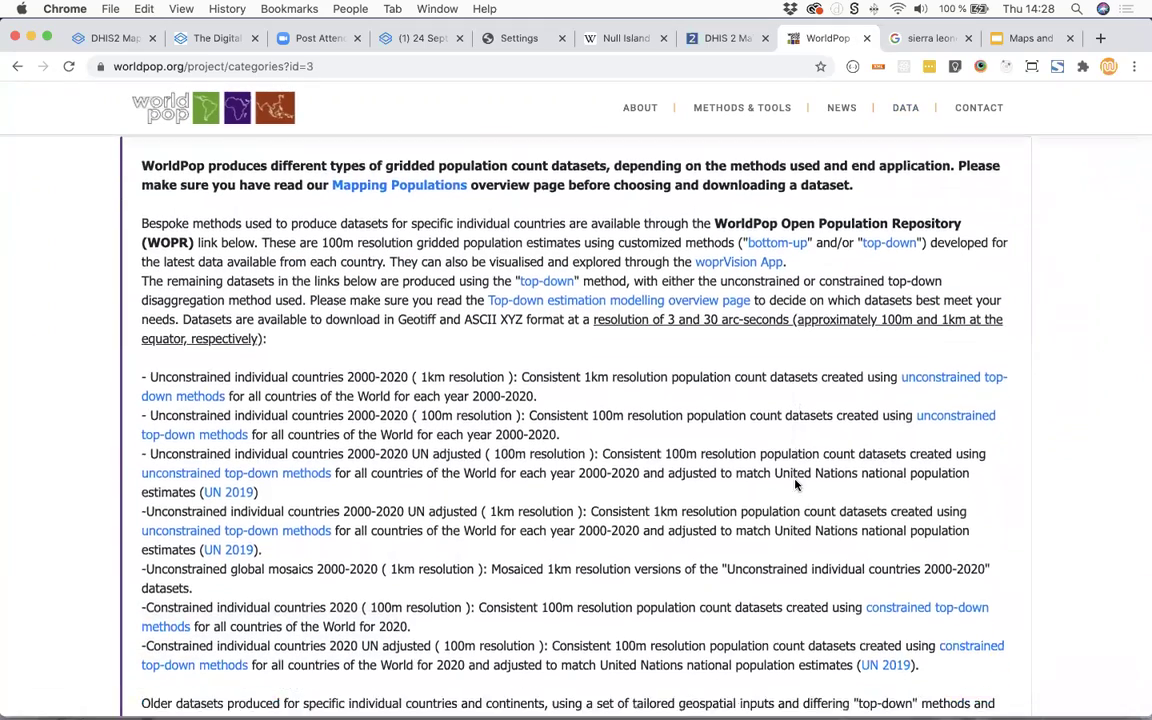
scroll(796, 485, "down", 4)
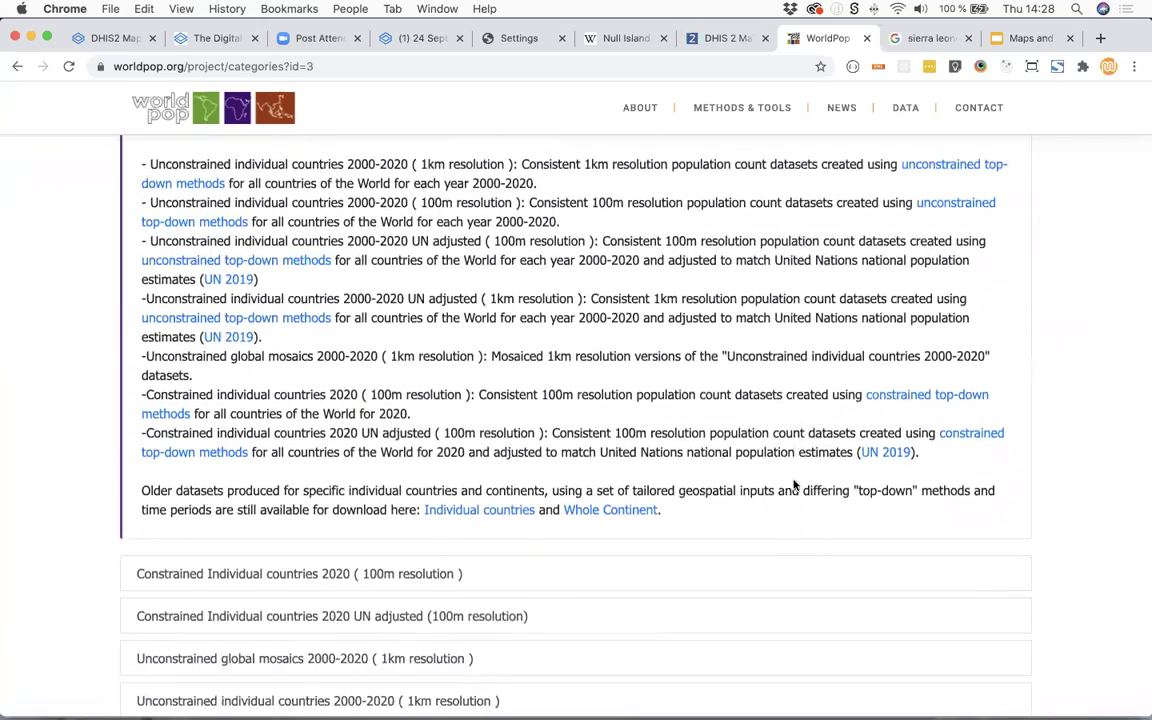
scroll(796, 485, "up", 3)
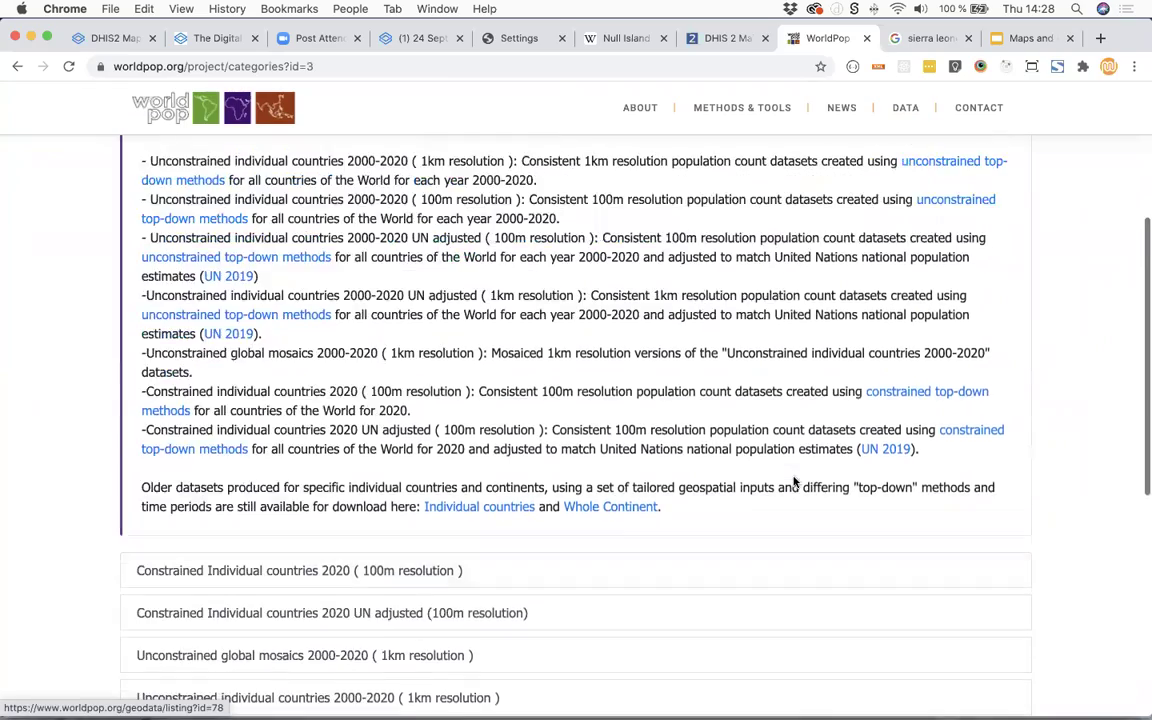
scroll(794, 483, "down", 5)
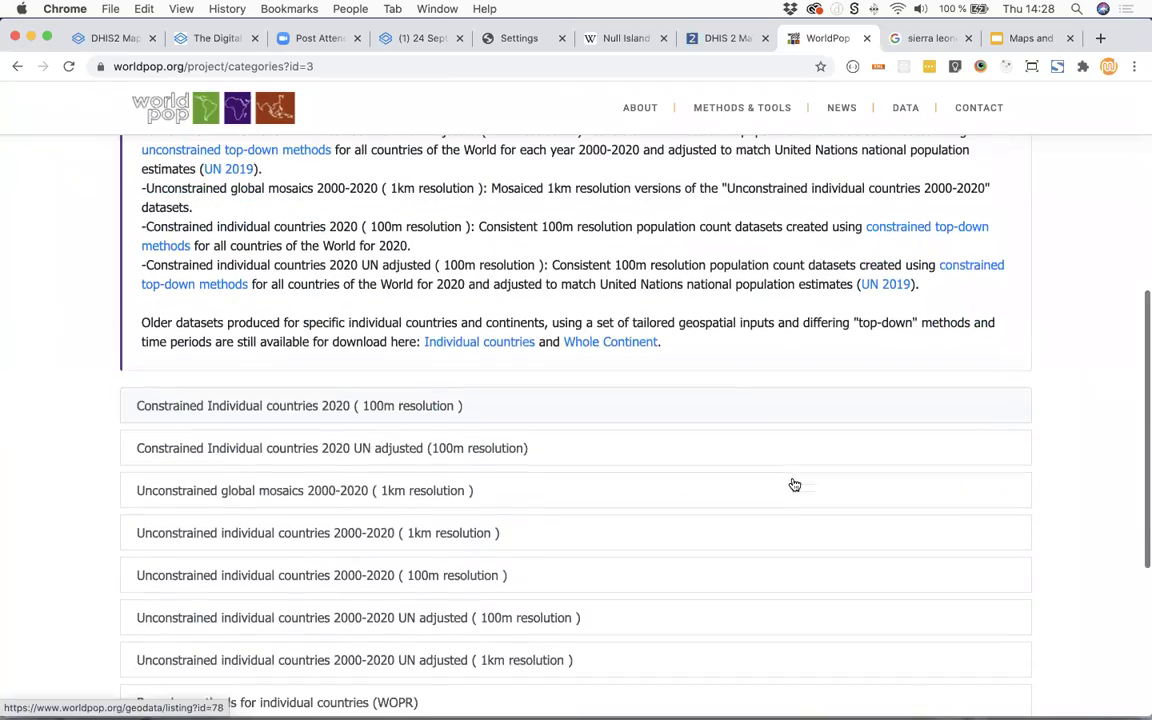
scroll(794, 485, "down", 1)
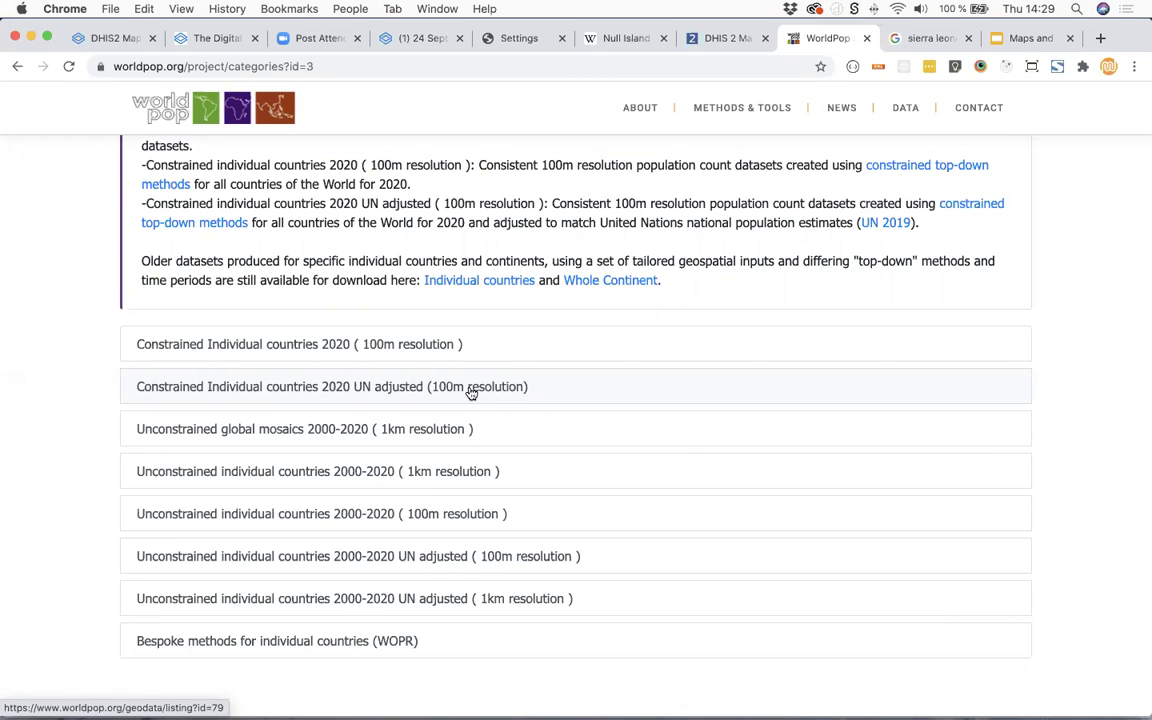
left_click(471, 391)
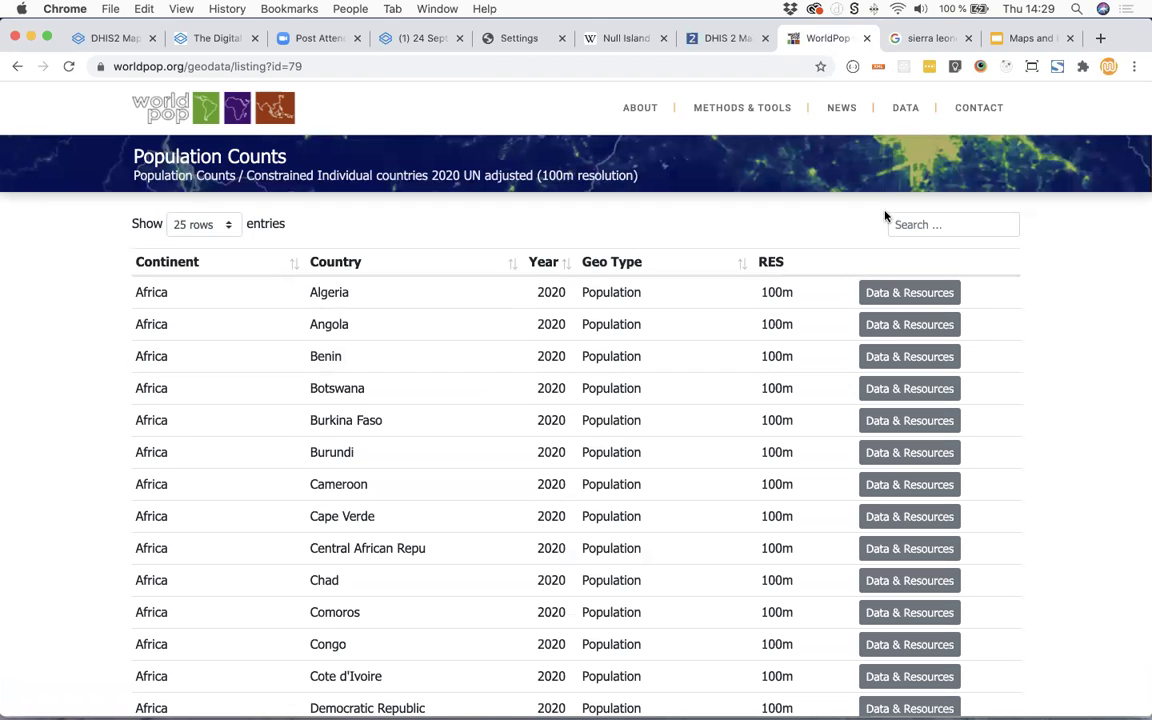
Filter the country listing by "sier" and open the data and resources for Sierra Leone
left_click(938, 224)
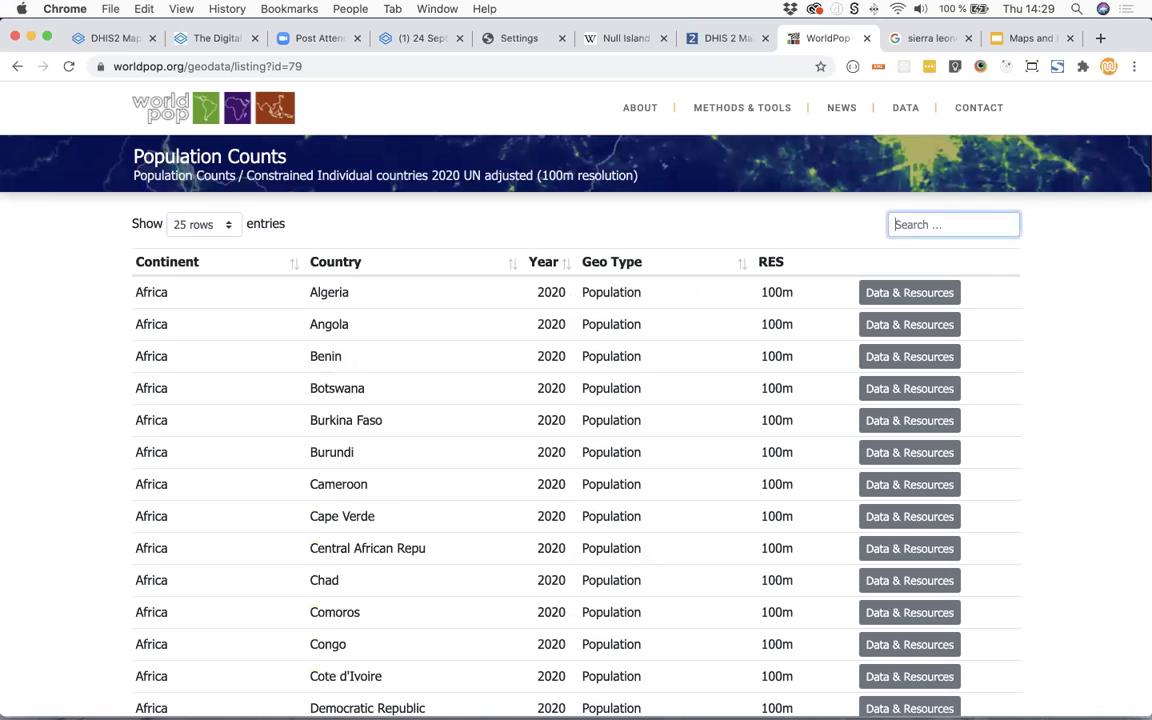
type("spa")
key("BackSpace")
key("BackSpace")
key("BackSpace")
type("sier")
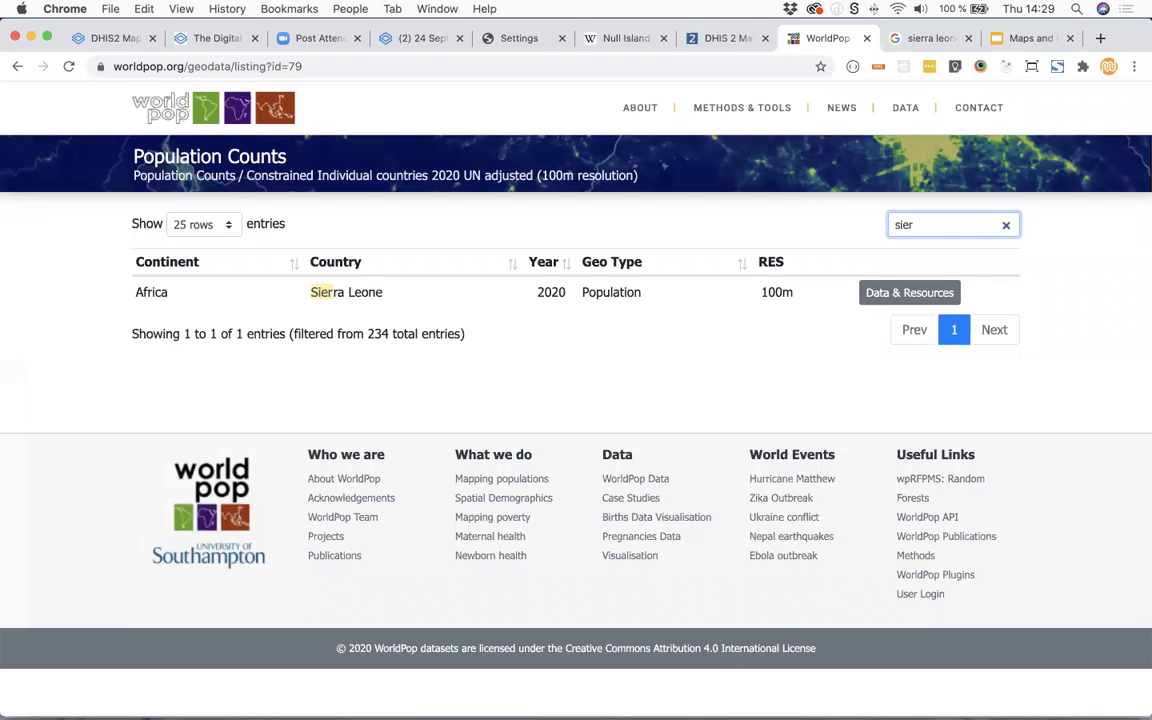
left_click(899, 292)
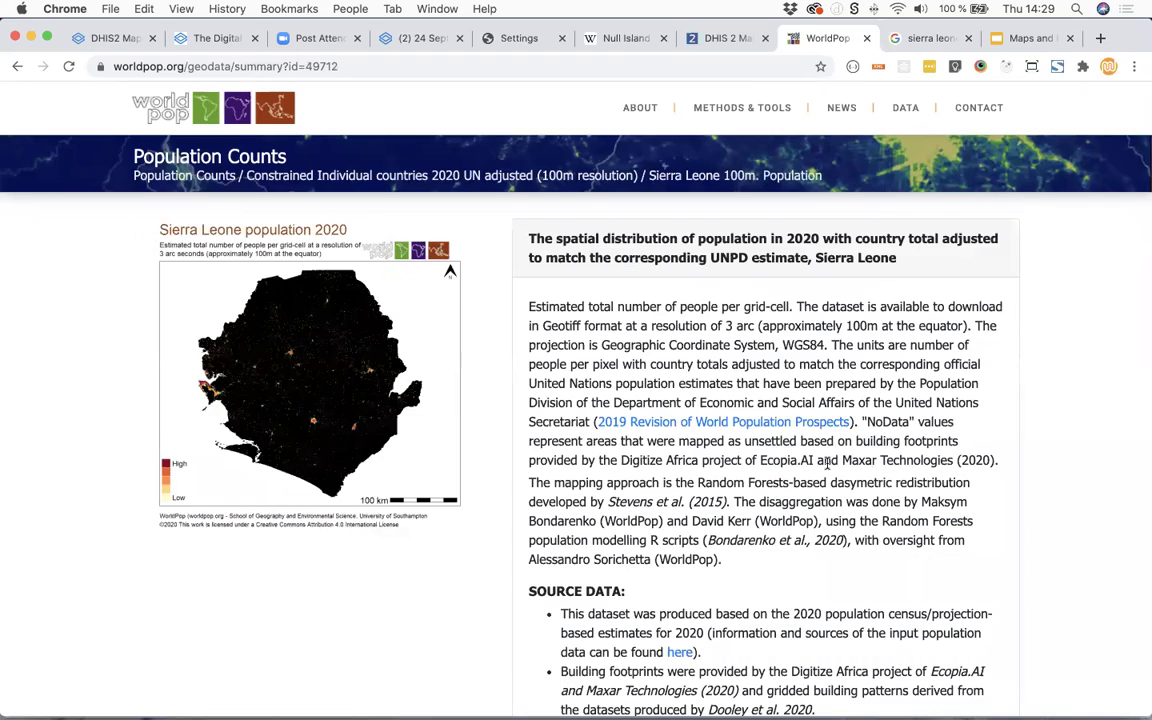
Download the entire Sierra Leone 2020 population dataset from the end of its summary page
scroll(827, 462, "down", 5)
scroll(827, 462, "down", 10)
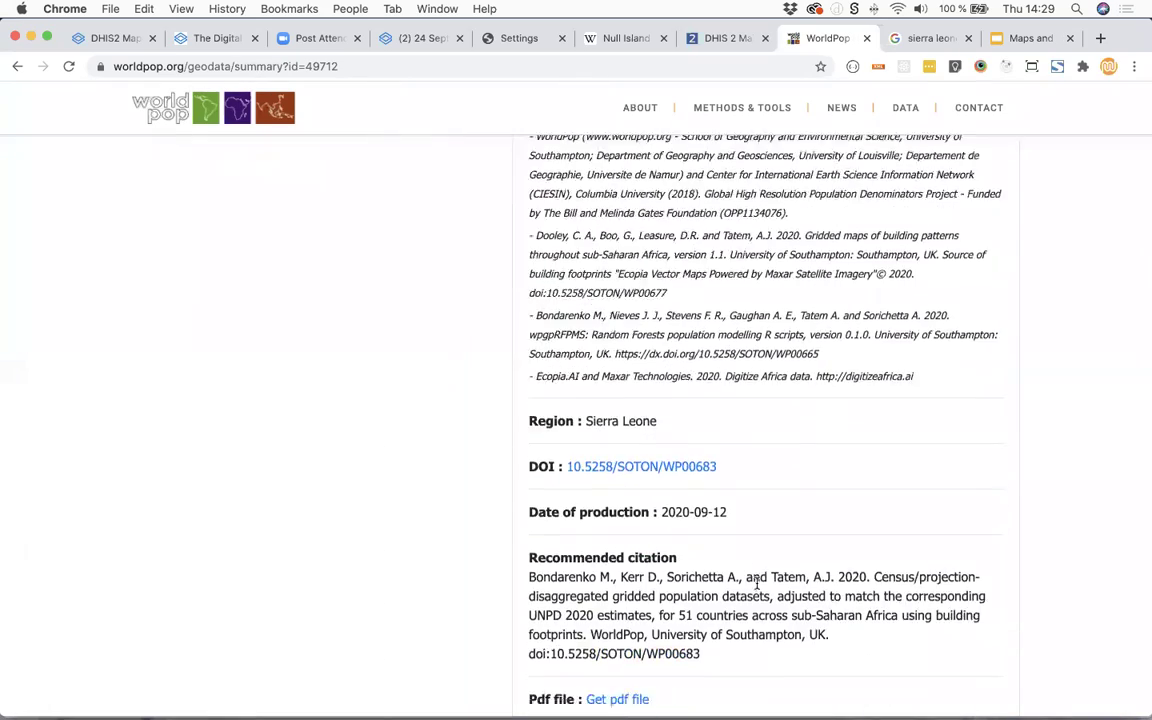
scroll(675, 592, "down", 1)
left_click(641, 484)
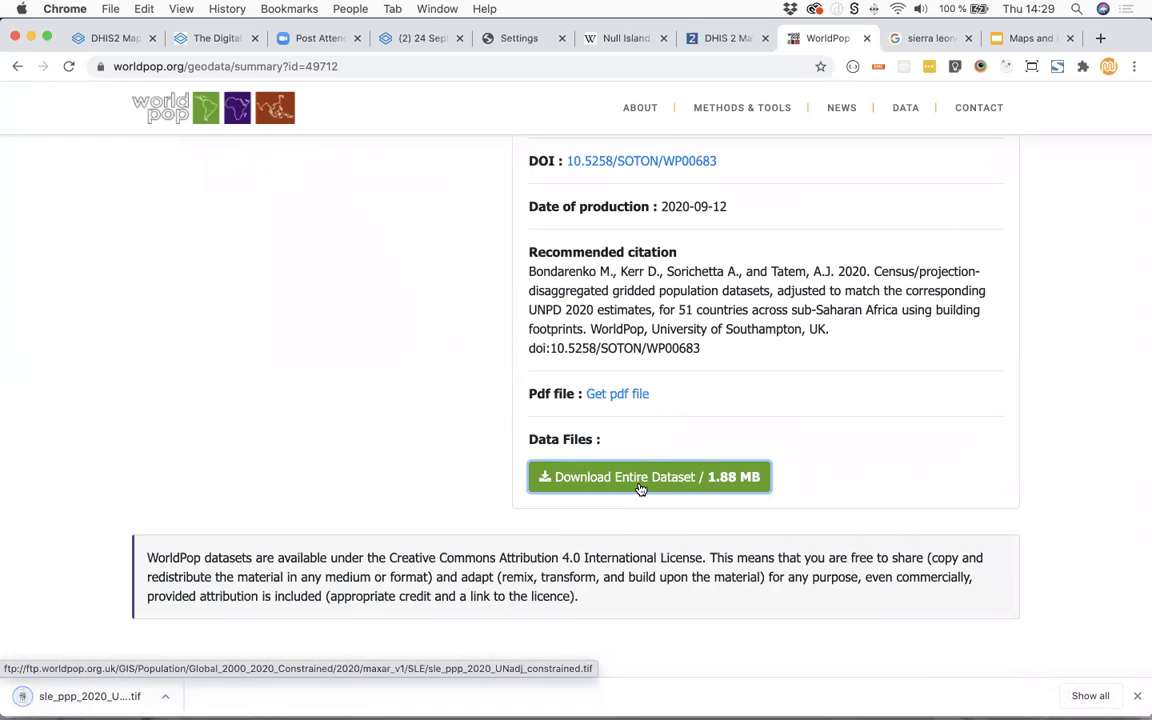
Switch to QGIS and add sle_ppp_2020_UNadj_constrained.tif from the Maps and beyond folder as a raster layer
key("super+Tab")
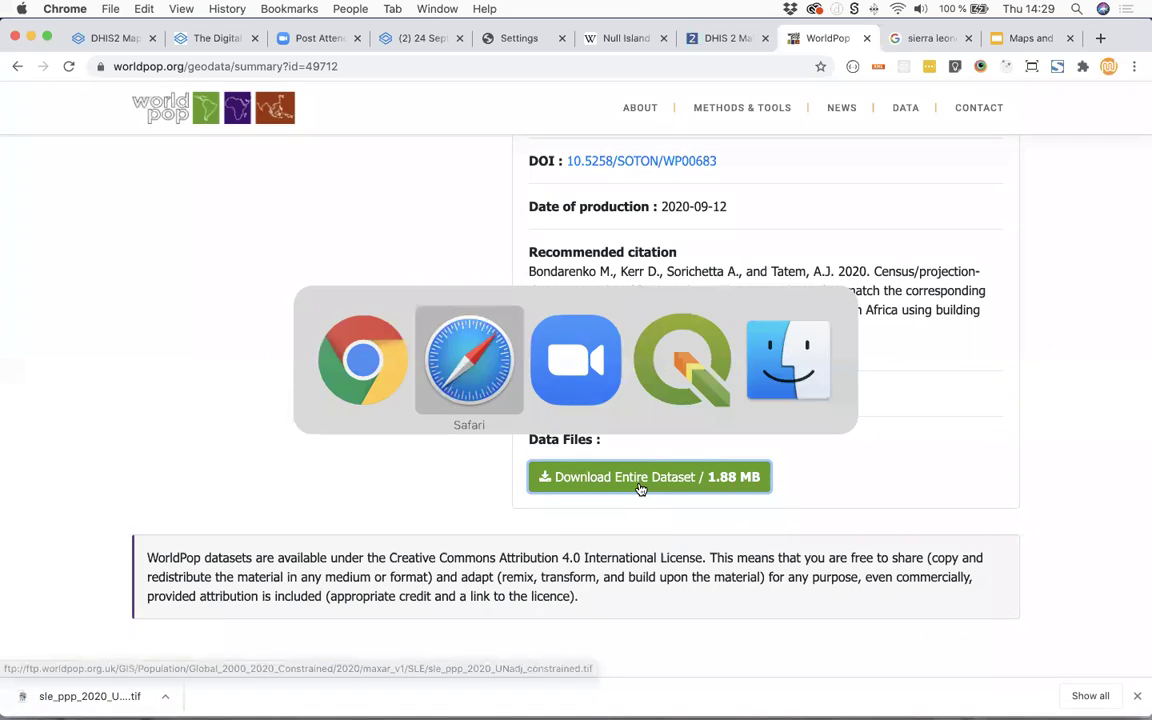
key("super+Tab")
key("super+Tab")
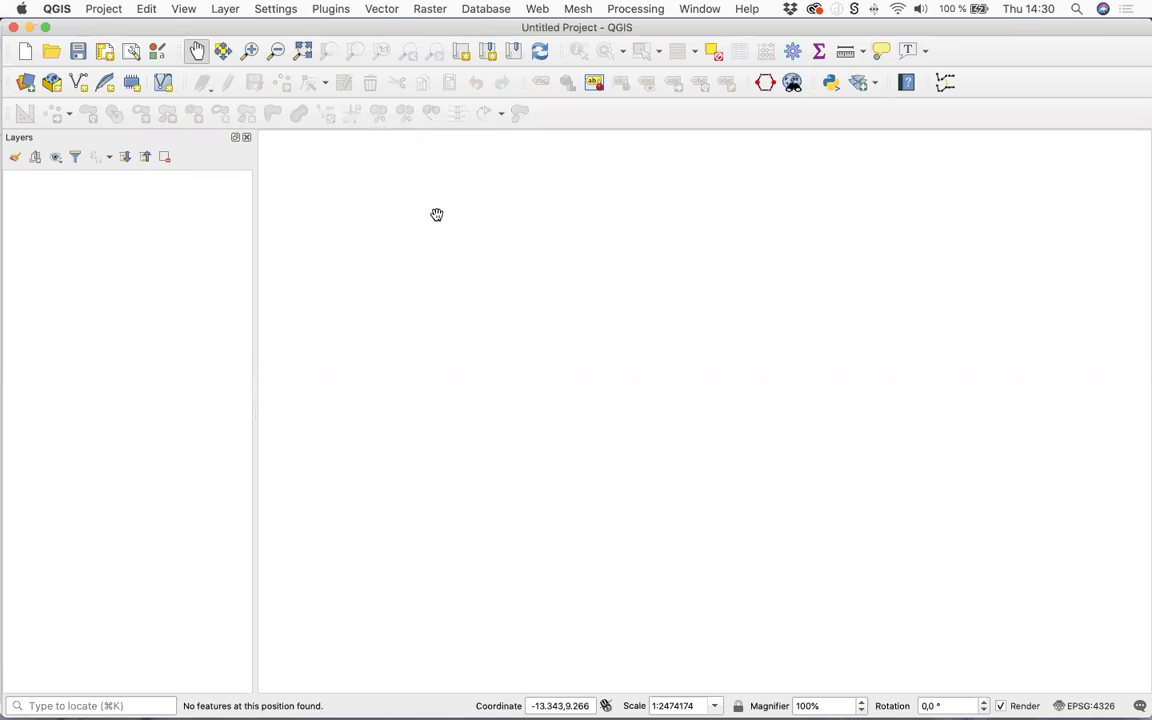
left_click(229, 10)
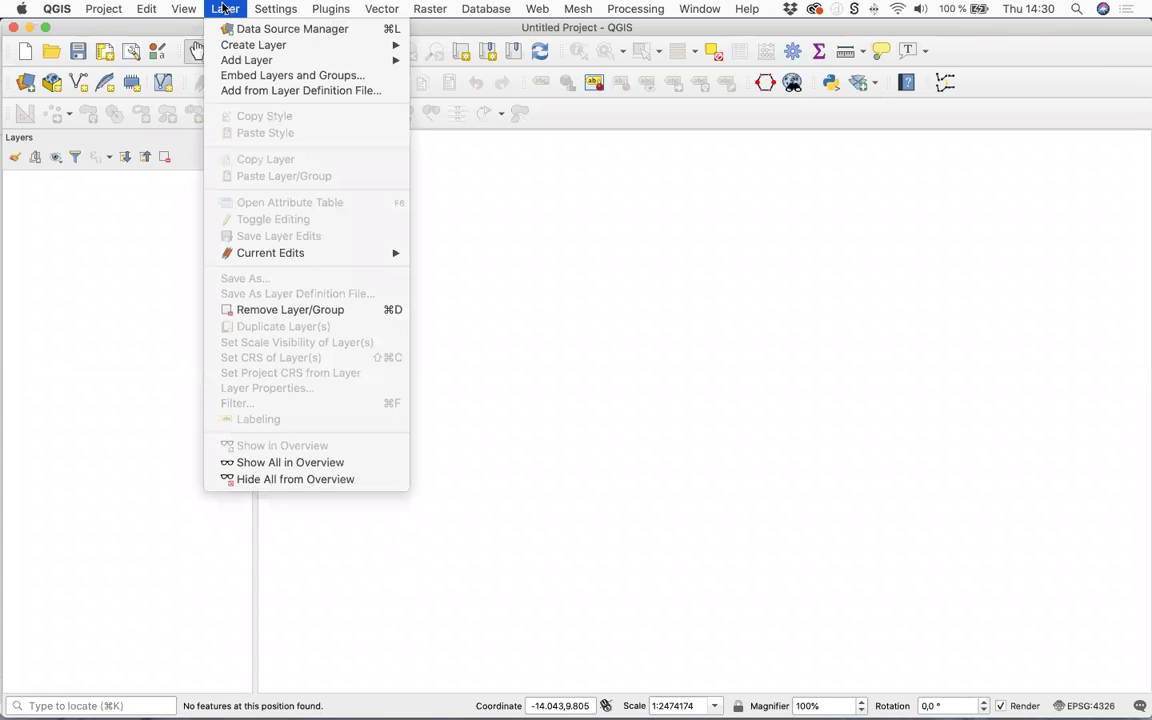
mouse_move(246, 61)
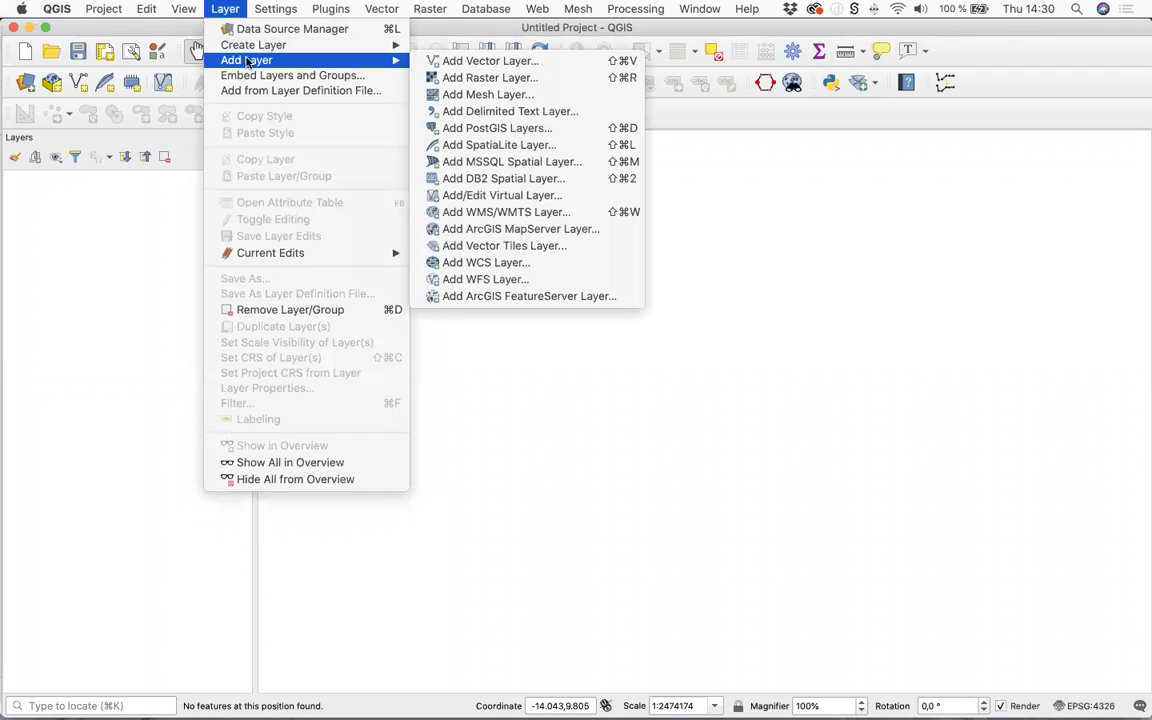
left_click(490, 78)
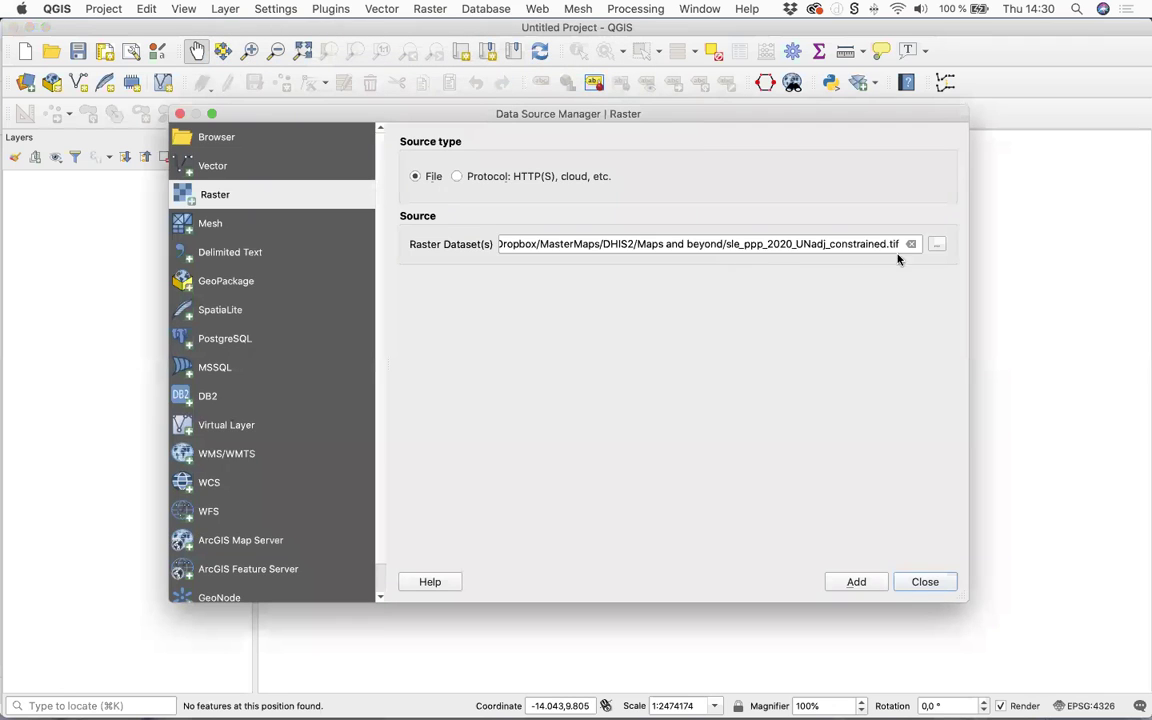
left_click(939, 244)
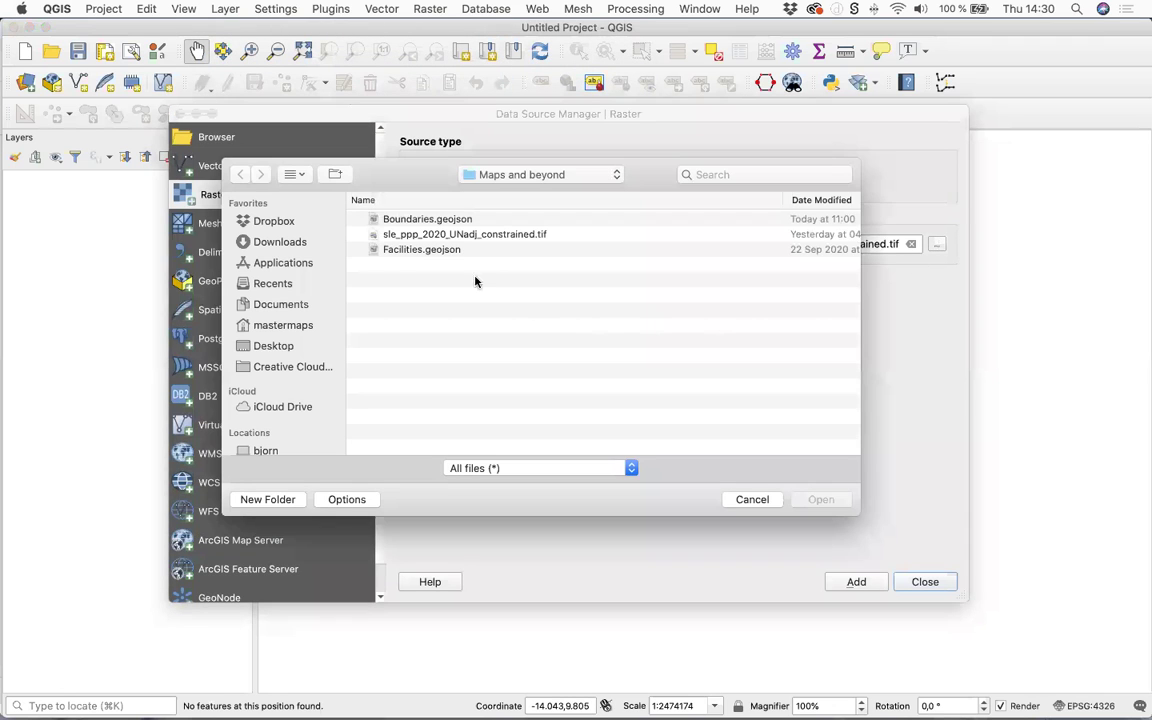
left_click(496, 234)
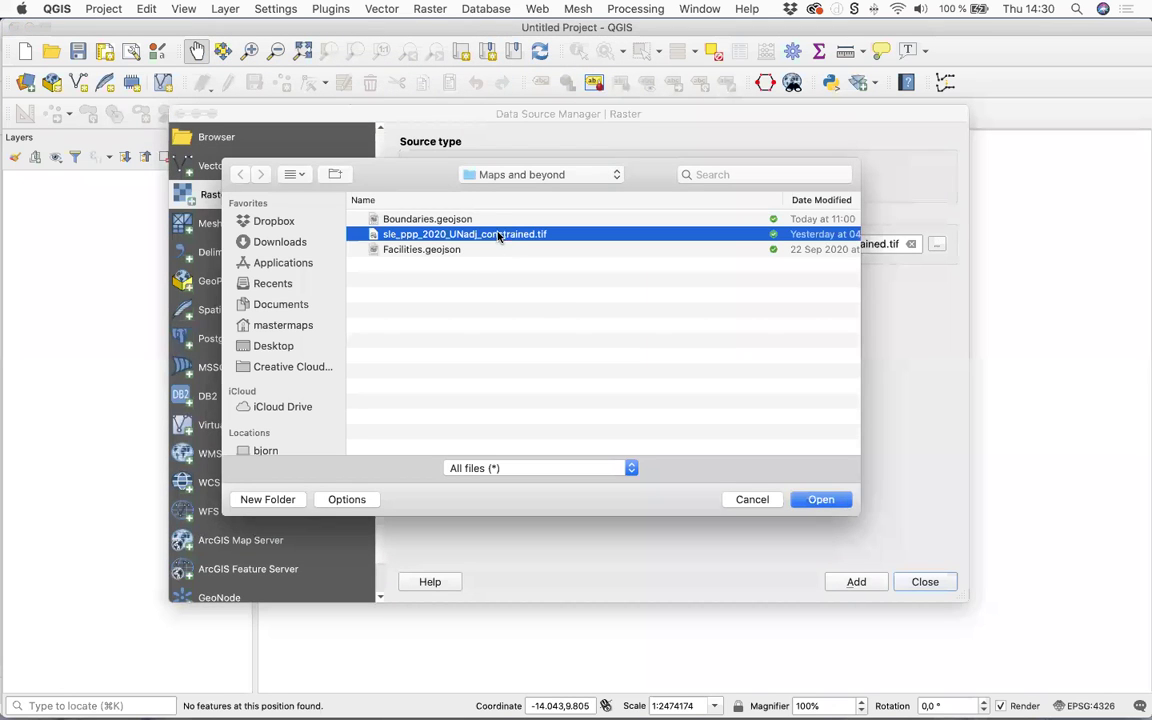
left_click(815, 500)
left_click(854, 581)
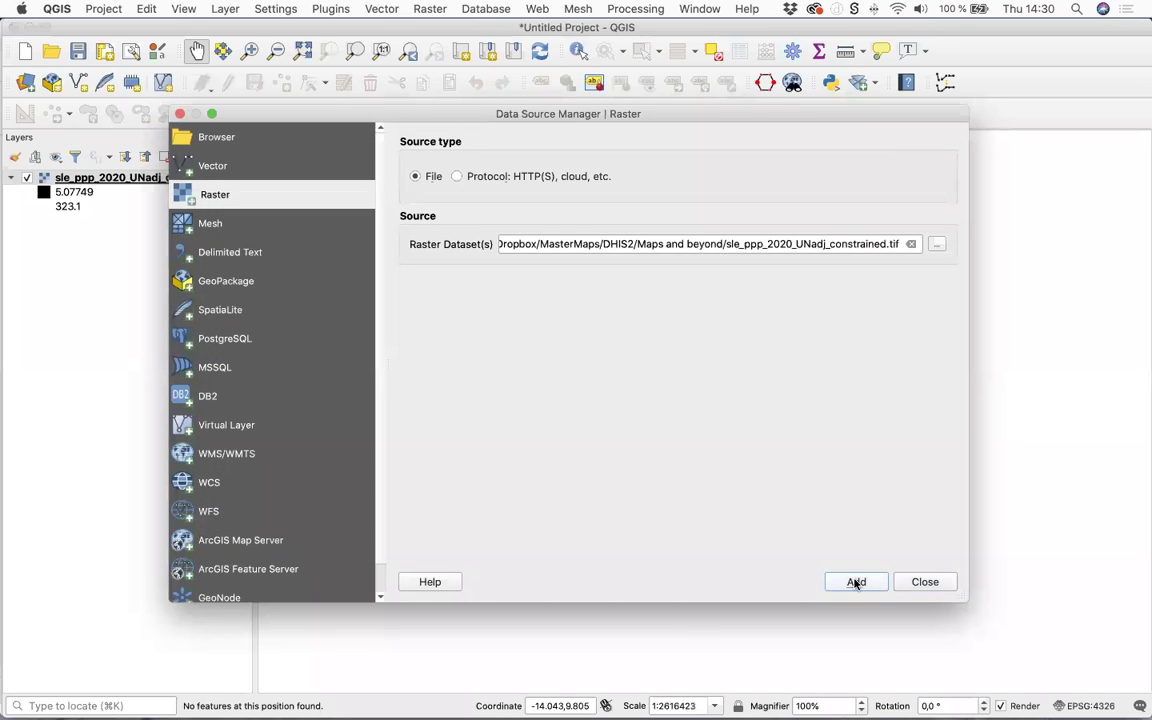
left_click(912, 585)
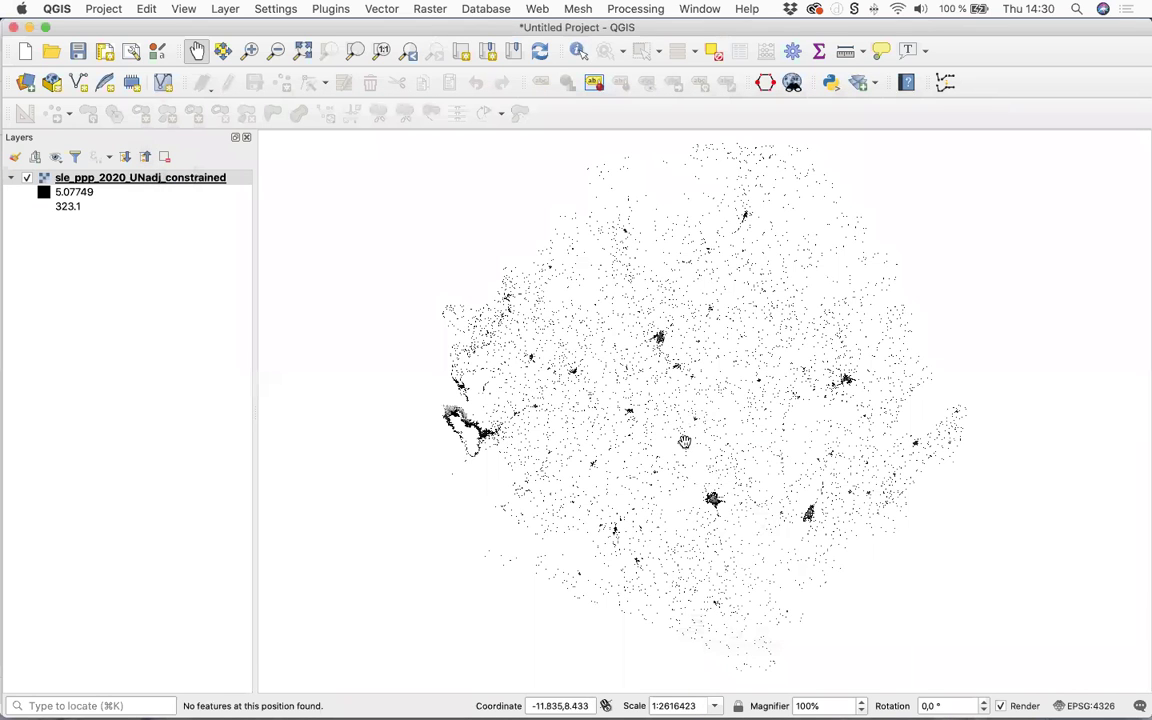
Remove the sle_ppp_2020_UNadj_constrained layer from the project
right_click(146, 178)
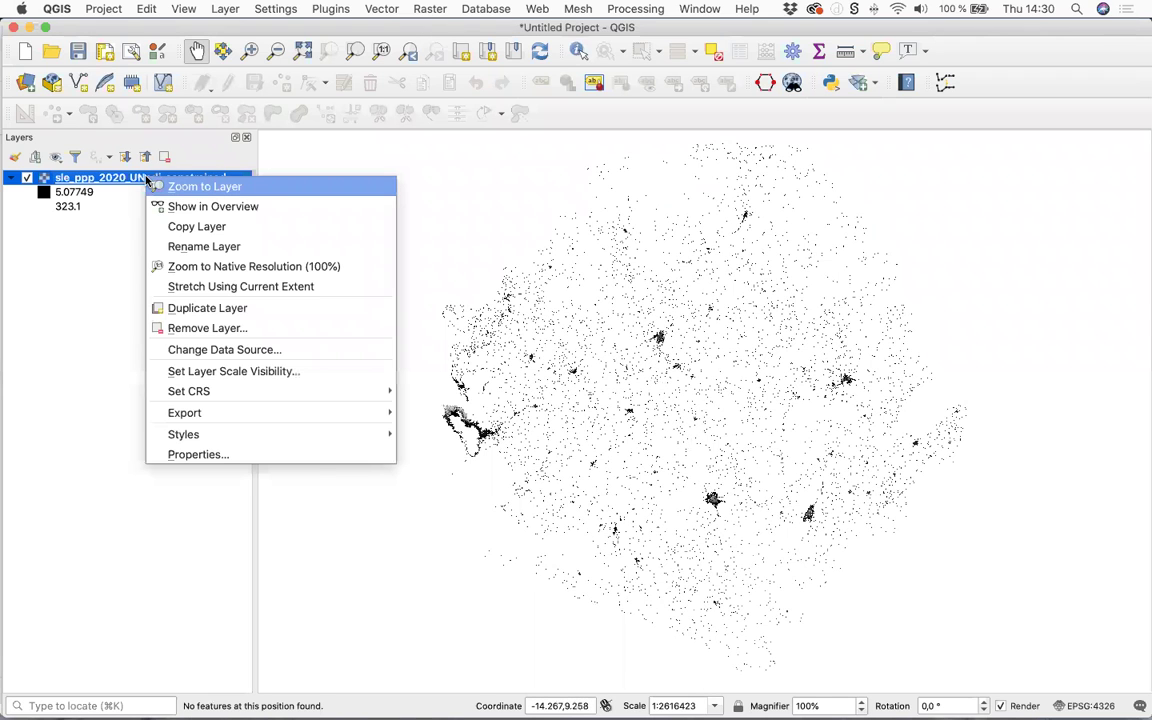
left_click(236, 334)
left_click(614, 380)
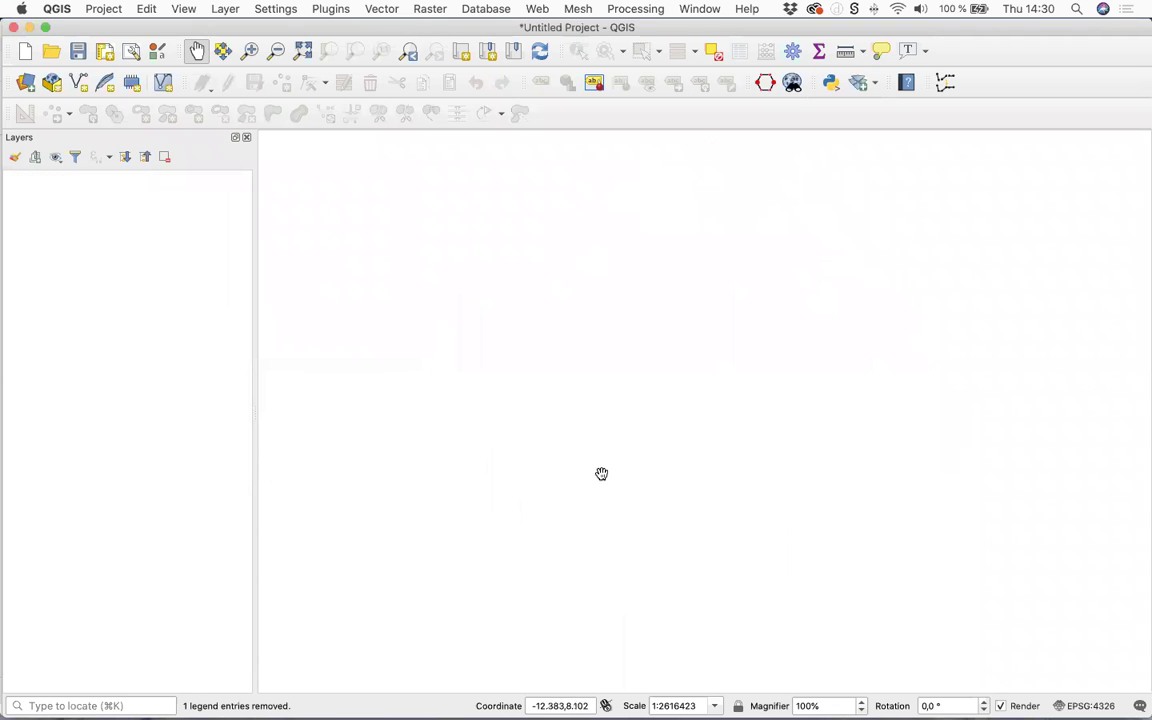
Load sle_ppp_2020_UNadj_constrained.tif into the QGIS map directly from the Maps and beyond folder in Finder
key("super+Tab")
key("super+Tab")
key("super+Tab")
key("super+Tab")
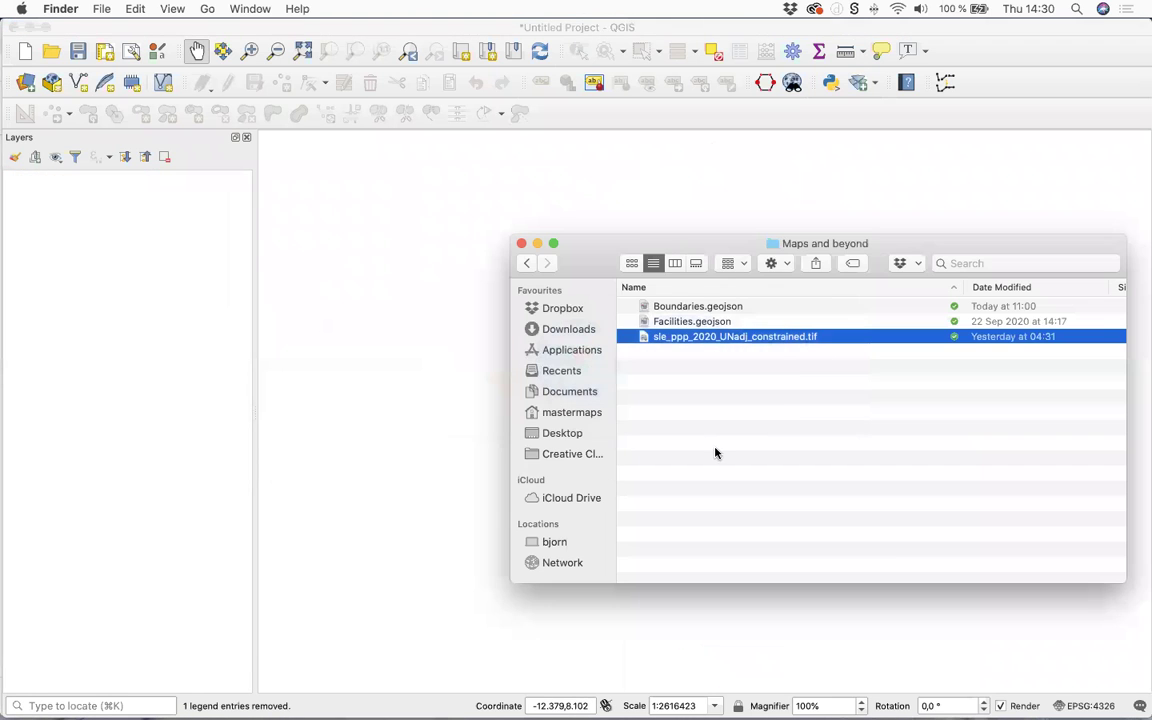
left_click_drag(738, 338, 429, 360)
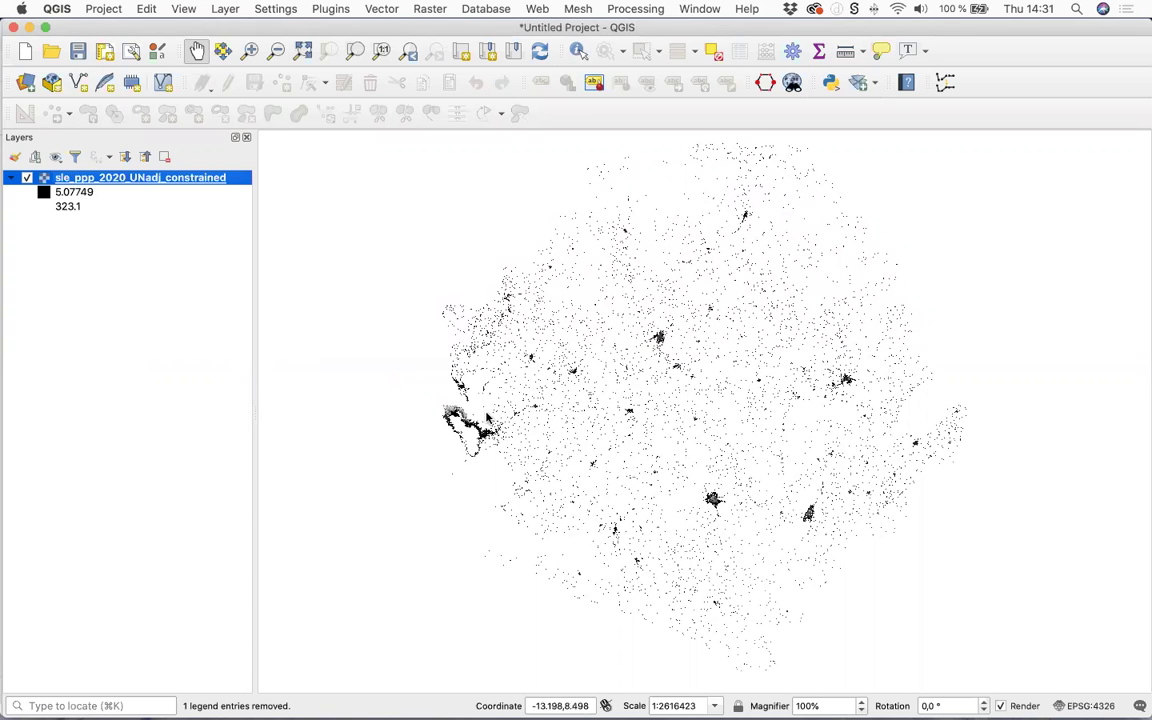
Change the raster layer's name to Population in its layer properties
scroll(488, 437, "up", 2)
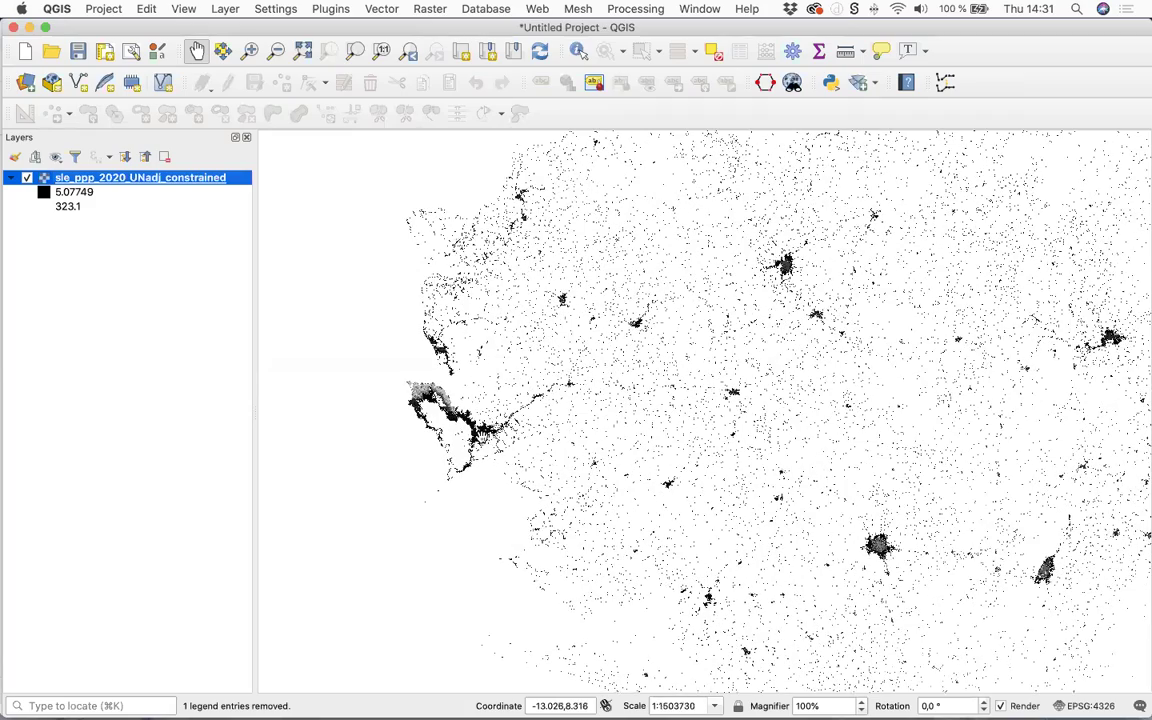
scroll(488, 437, "up", 3)
scroll(628, 445, "down", 4)
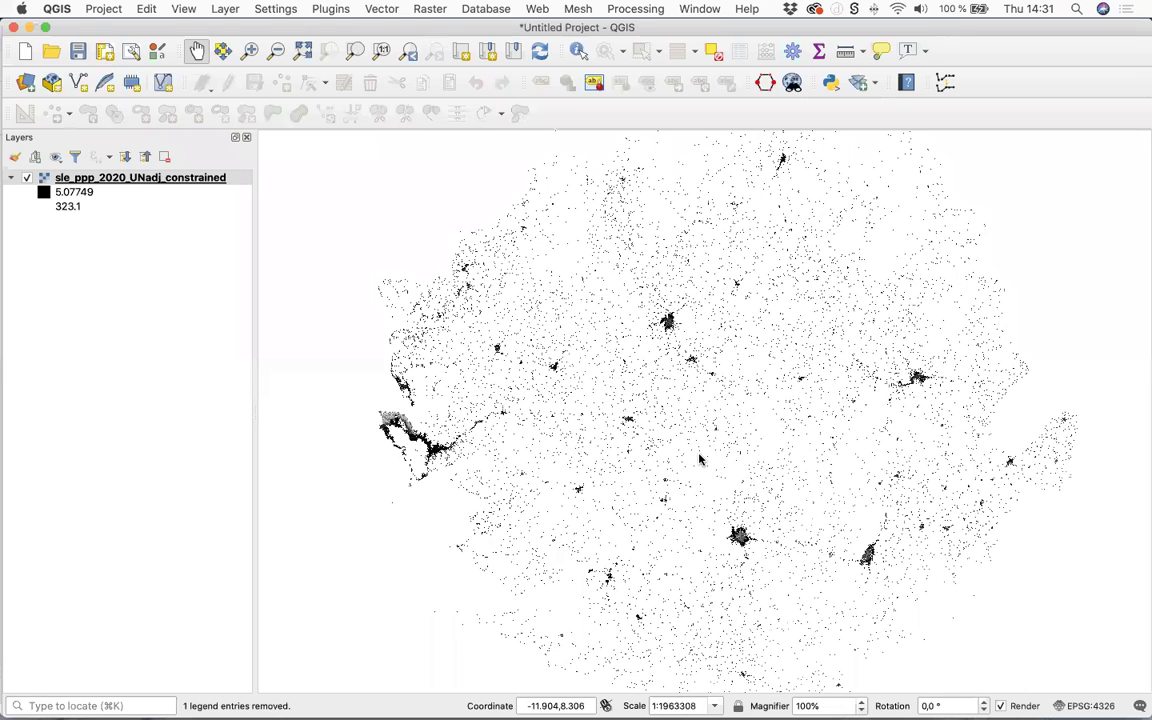
right_click(171, 180)
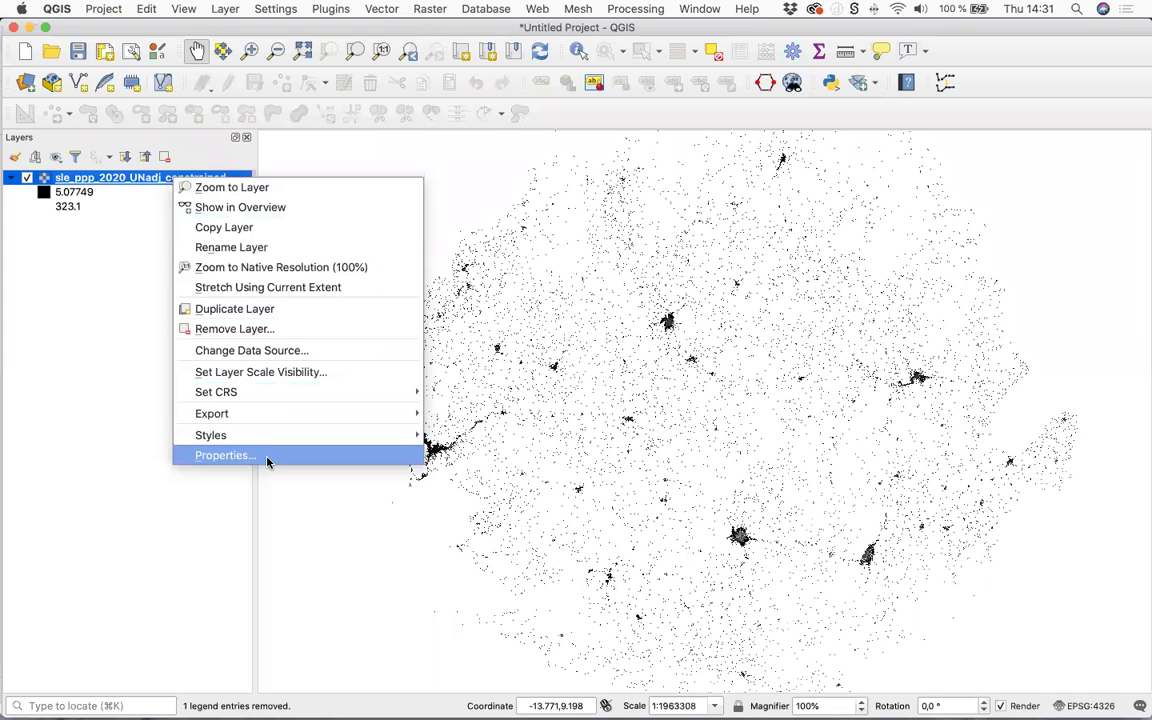
left_click(141, 325)
double_click(141, 178)
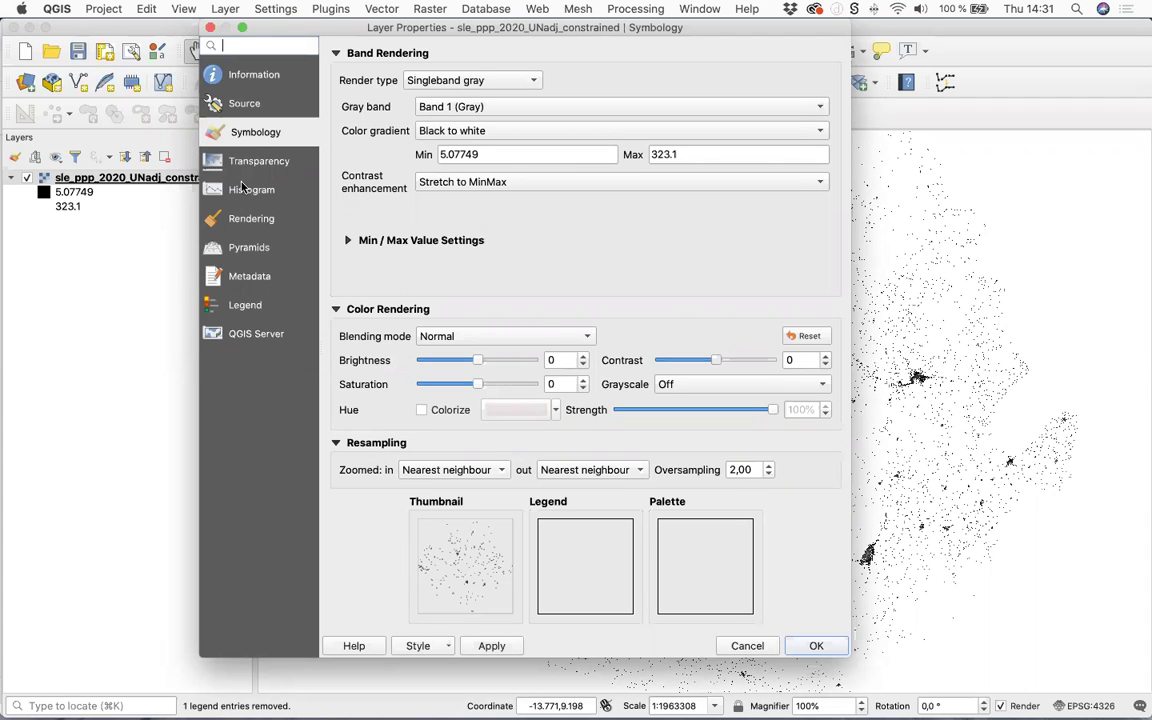
left_click(247, 106)
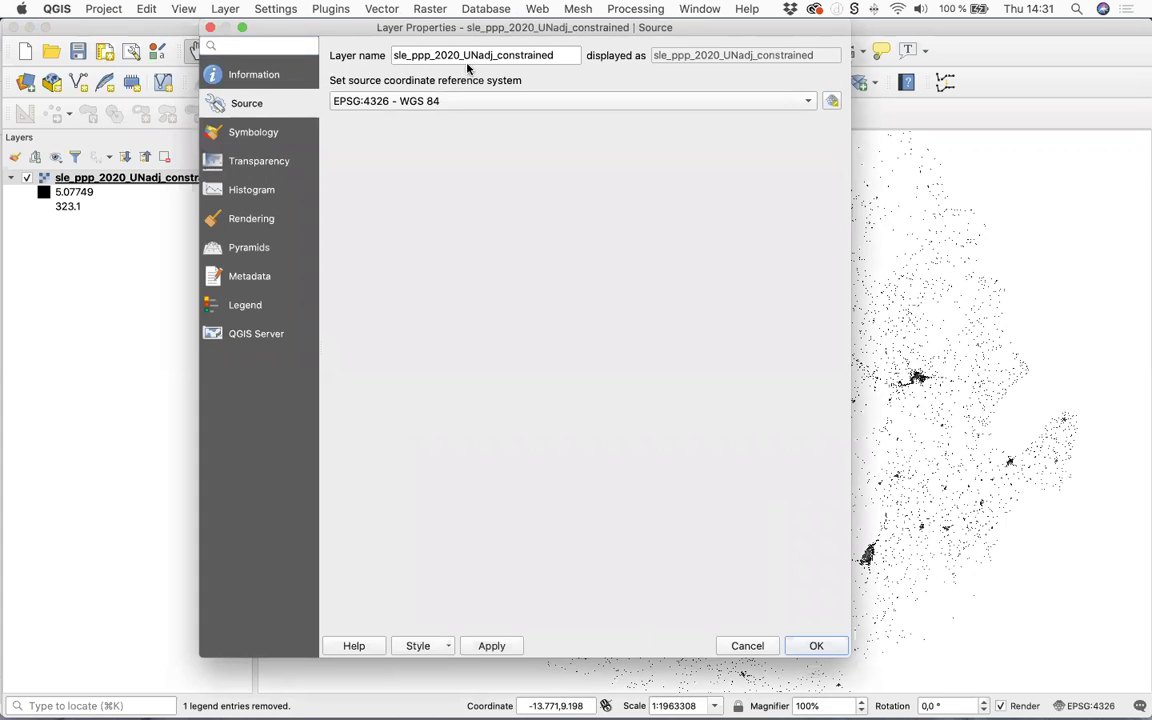
left_click_drag(556, 55, 392, 57)
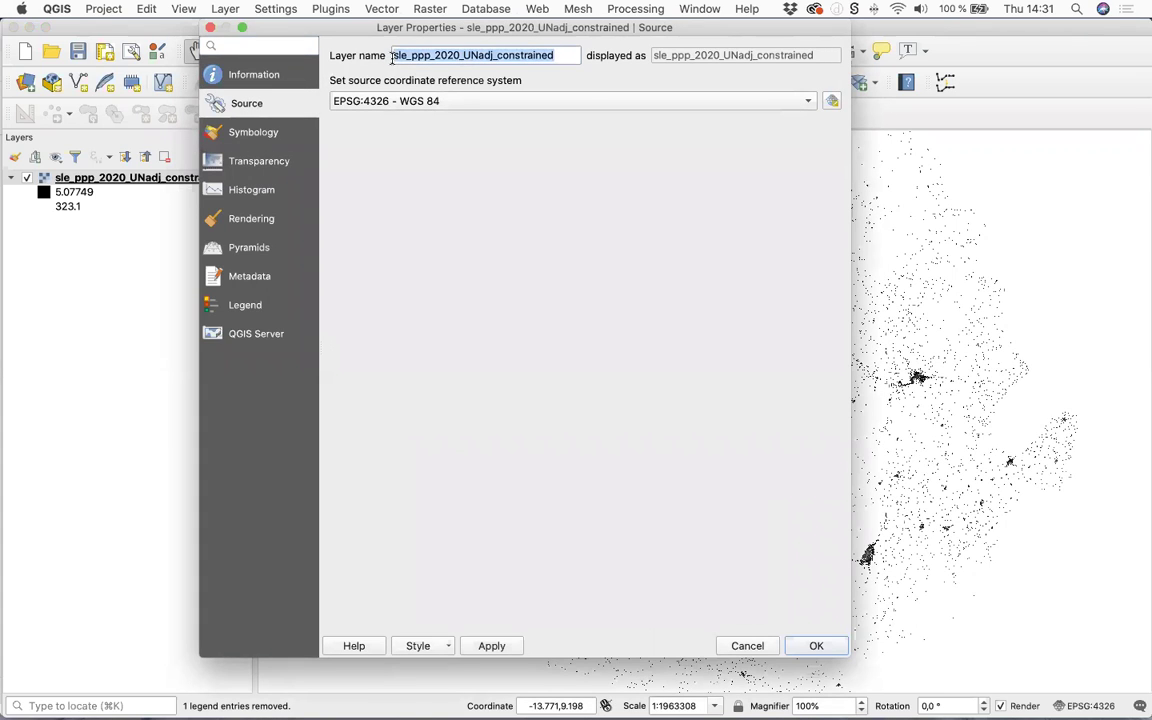
type("Population")
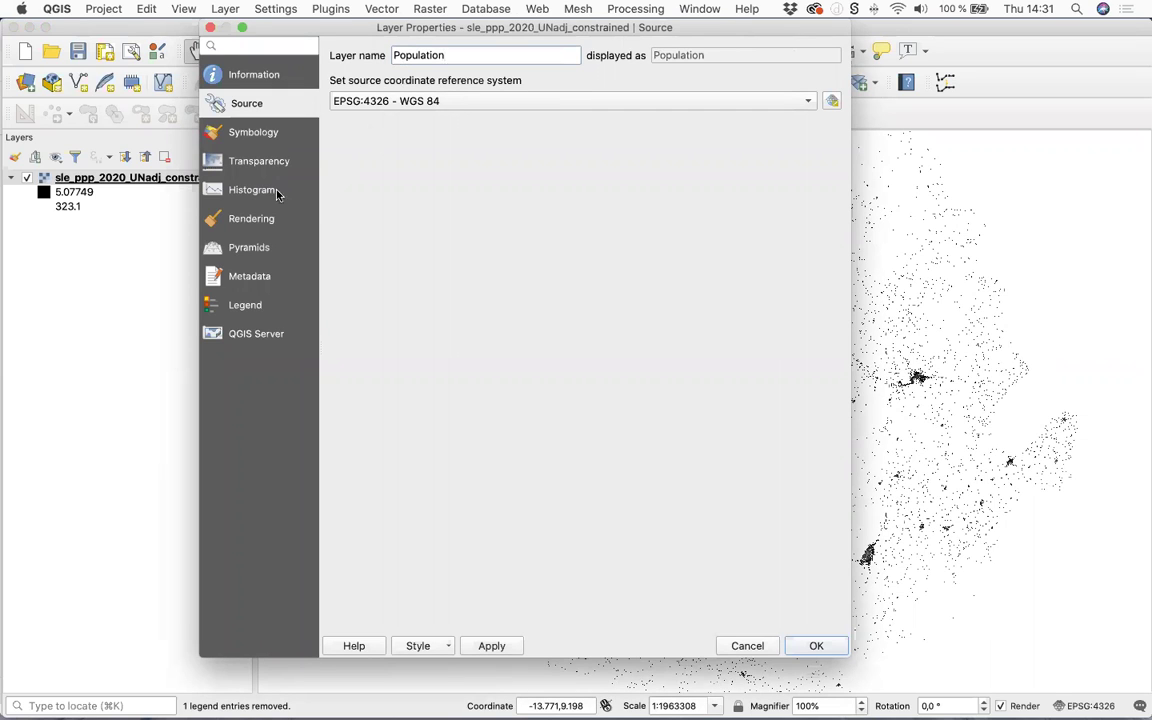
Compute the raster's histogram and set the layer's render type to Singleband pseudocolor
left_click(258, 192)
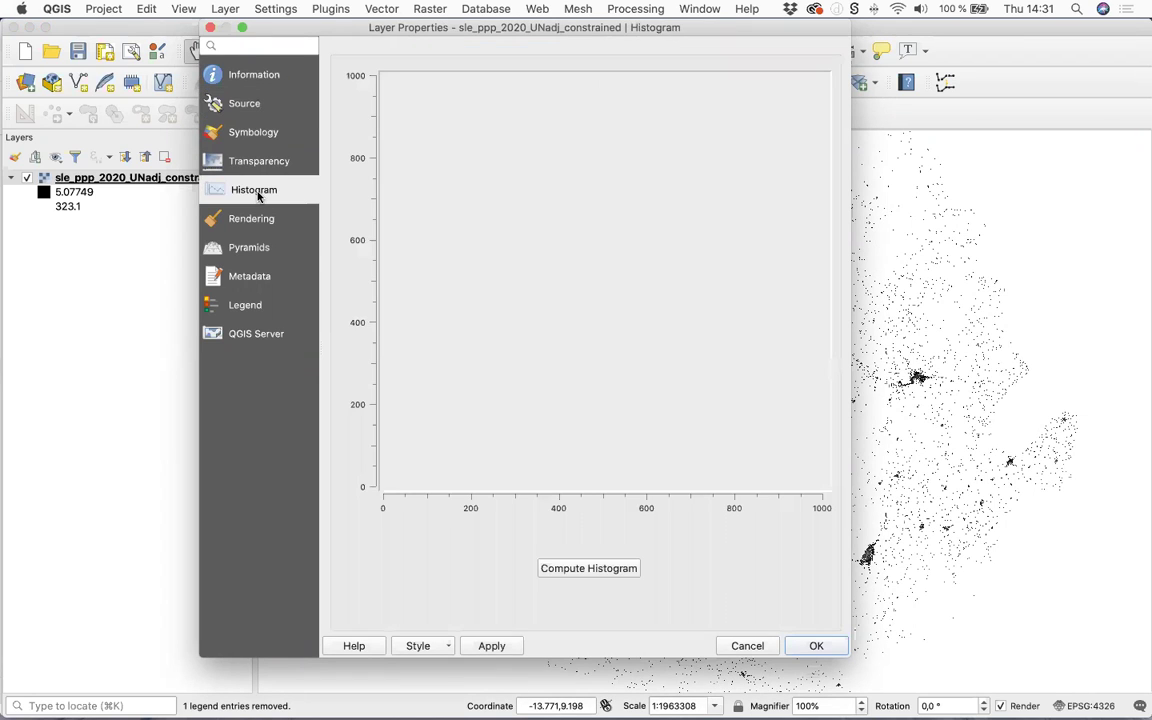
left_click(585, 569)
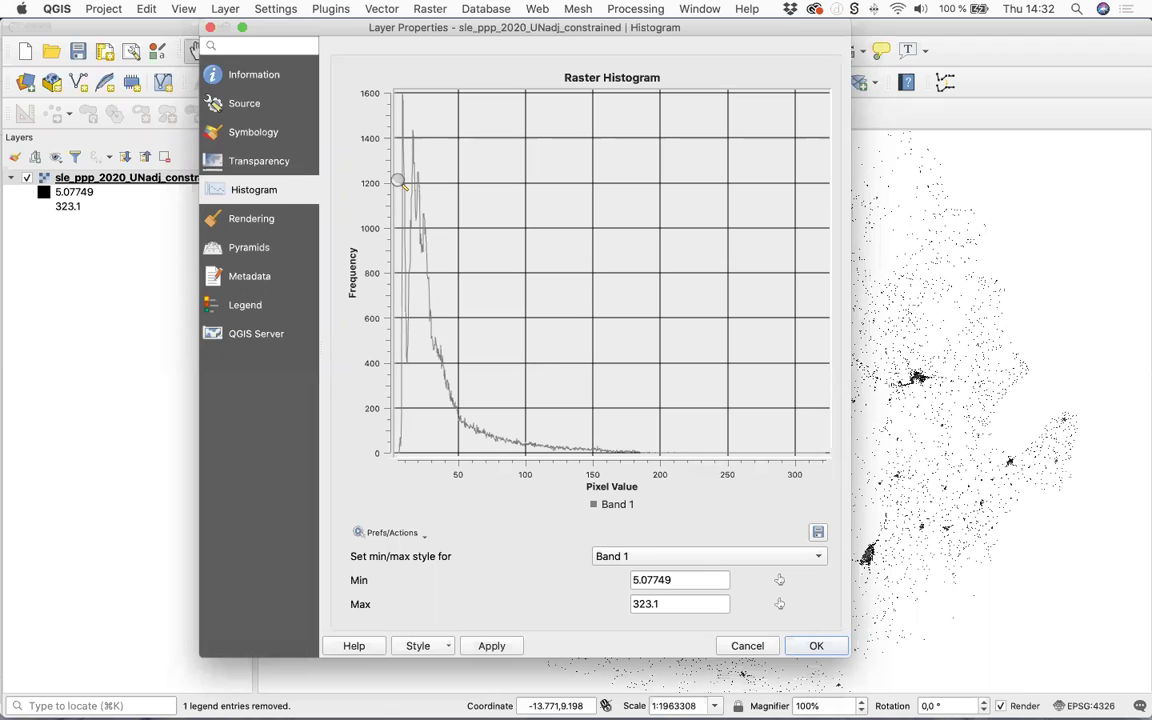
left_click(240, 130)
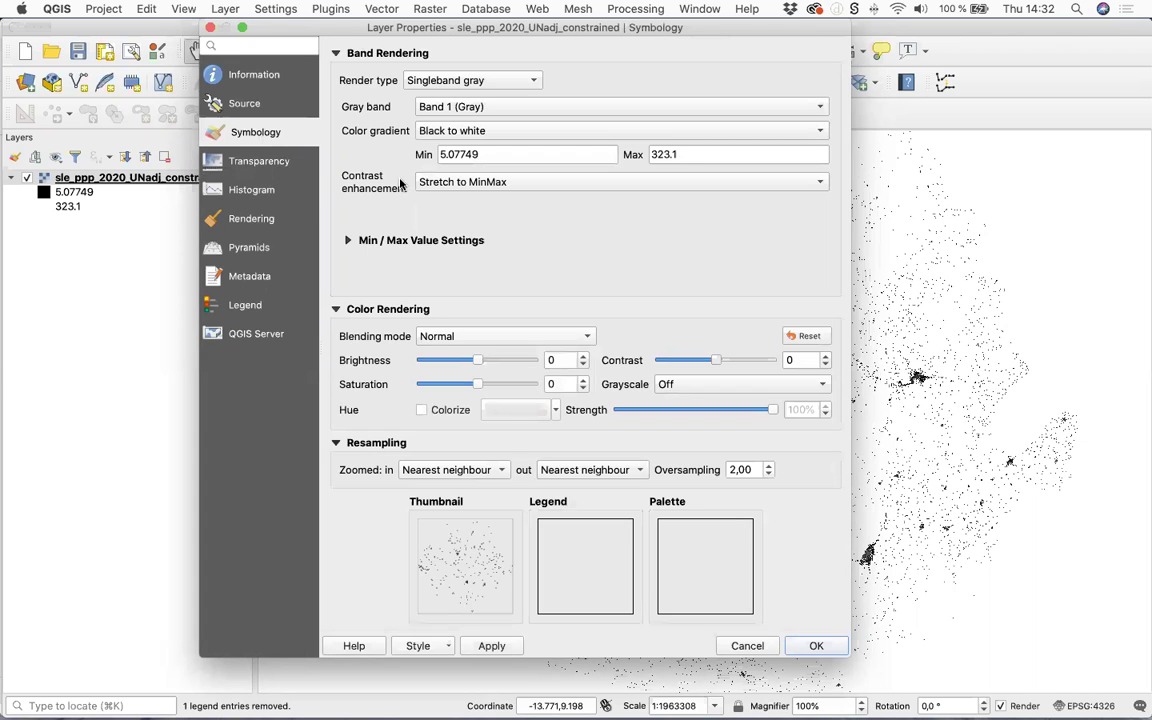
left_click(412, 81)
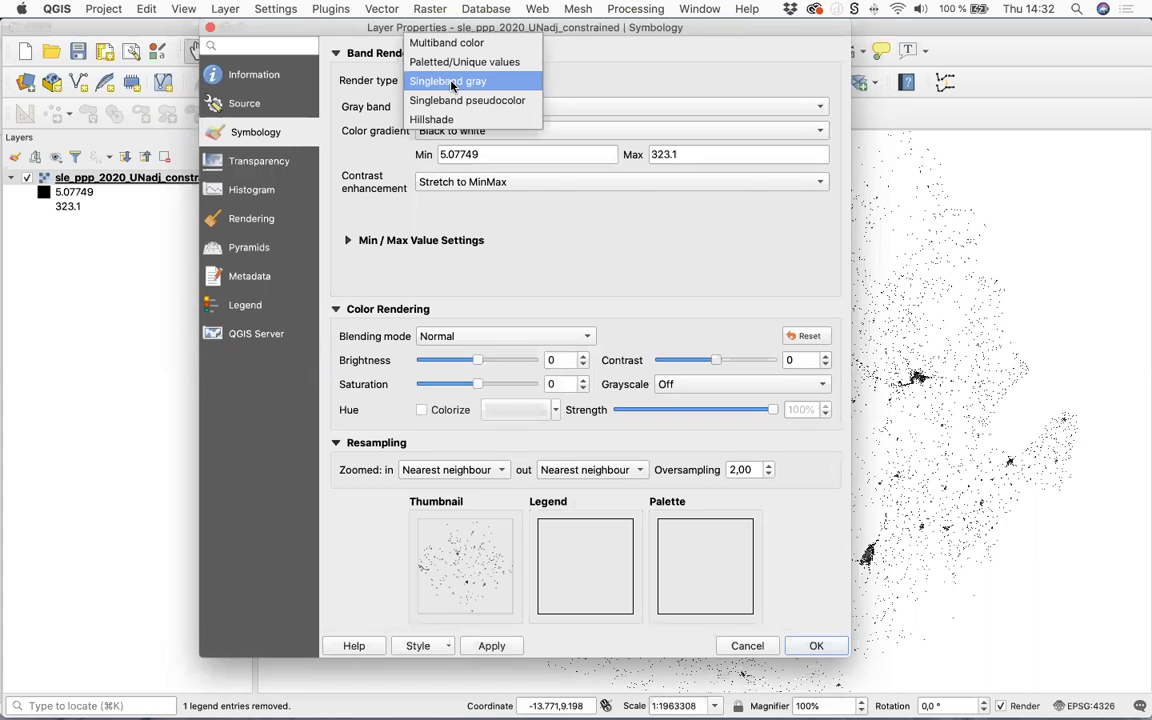
left_click(471, 102)
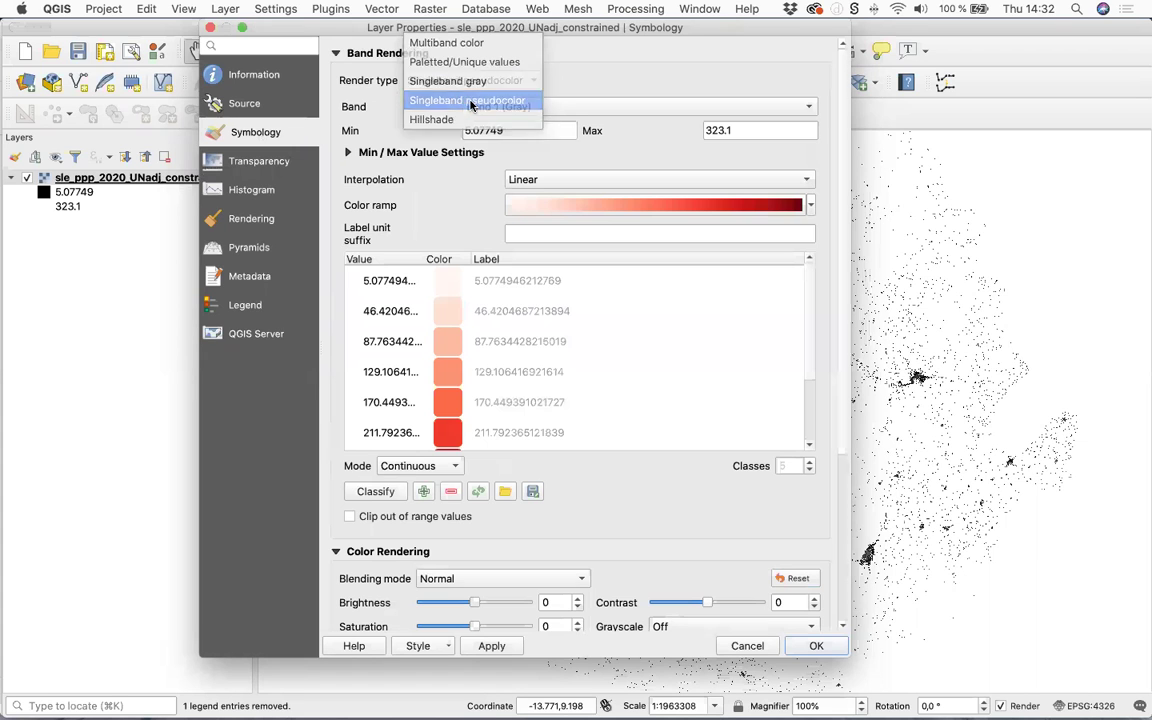
Set the pseudocolor value range to a minimum of 0 and a maximum of 50
left_click_drag(515, 130, 450, 130)
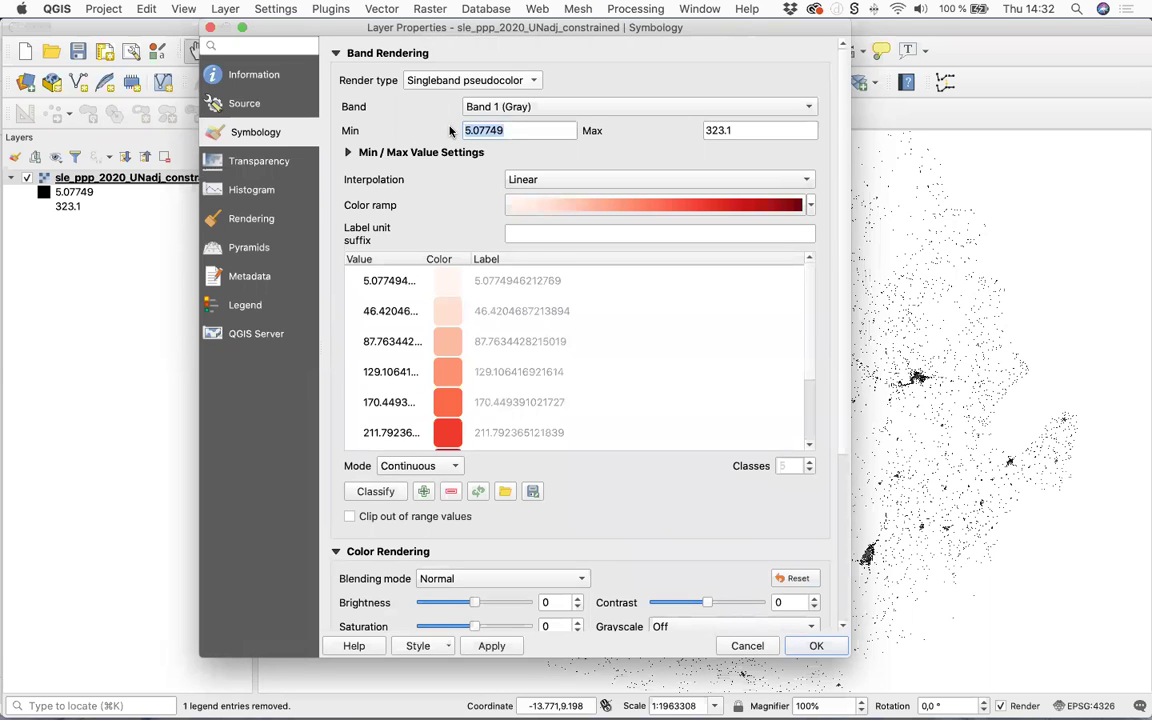
type("0")
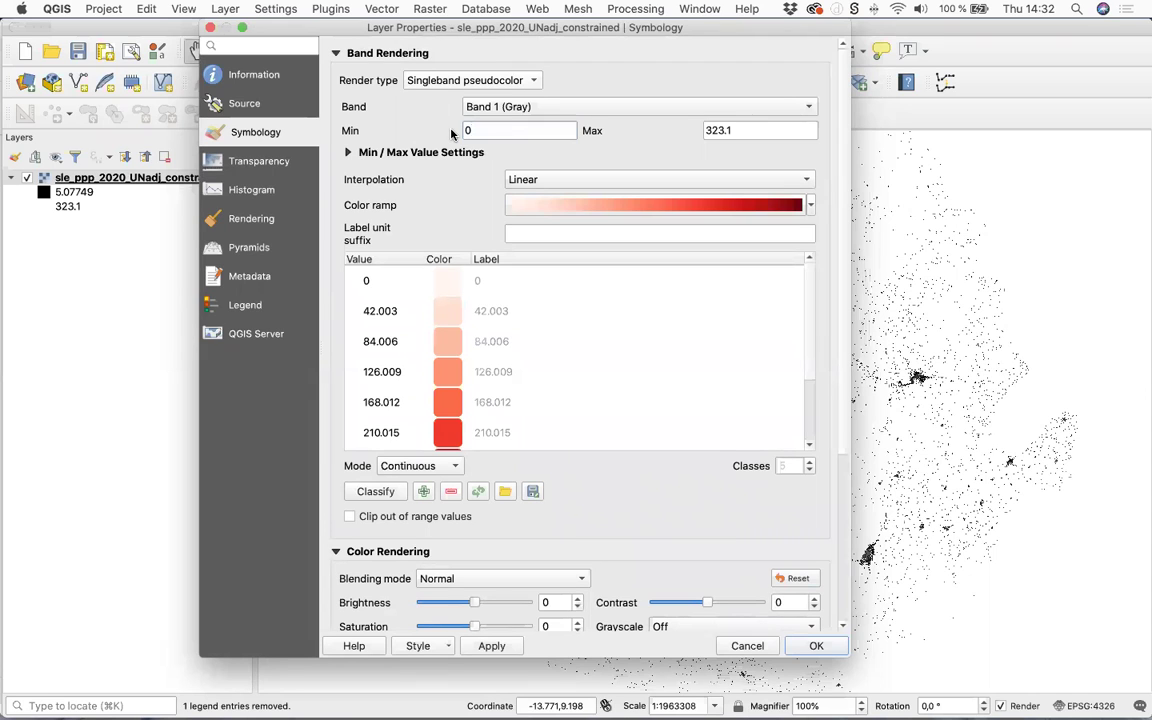
key("Tab")
type("50")
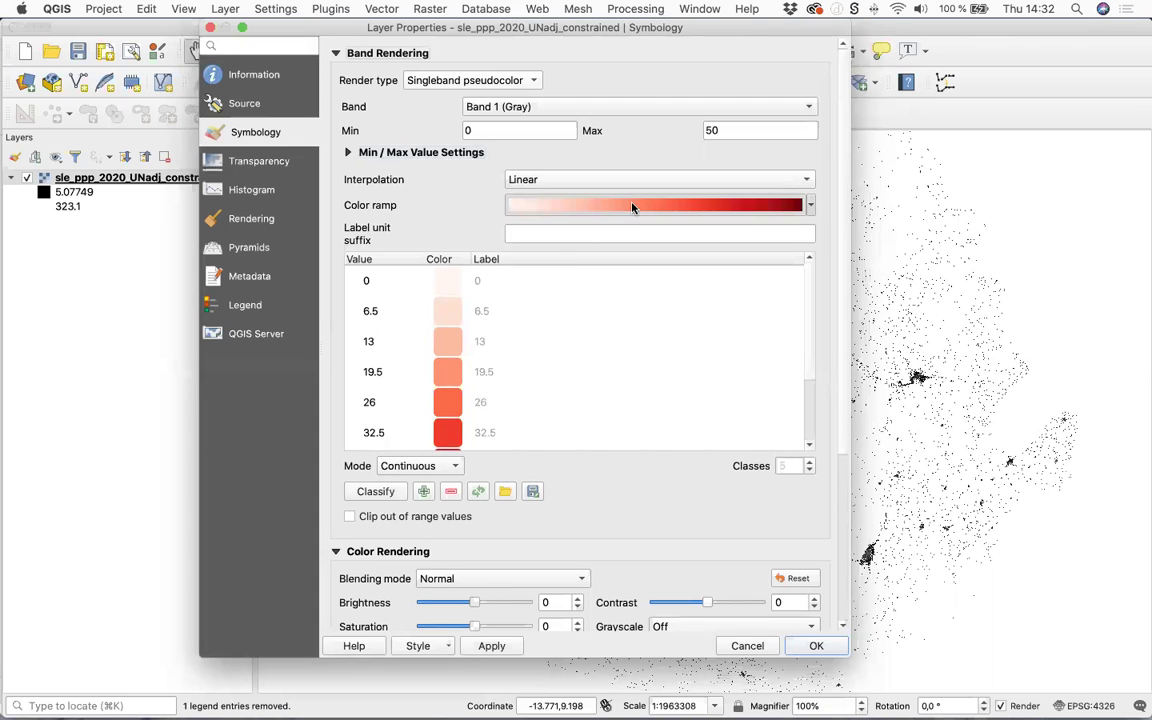
left_click(568, 204)
left_click(762, 527)
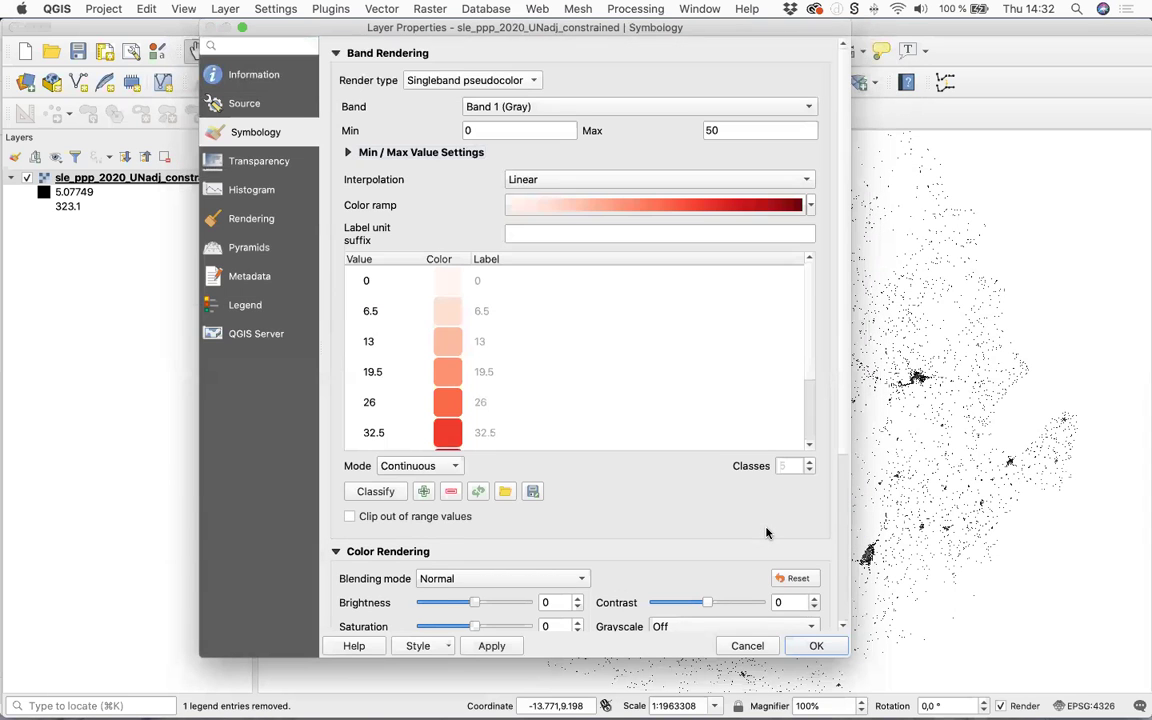
Classify the population values by Equal Interval into 6 classes, and apply the layer styling
left_click(405, 466)
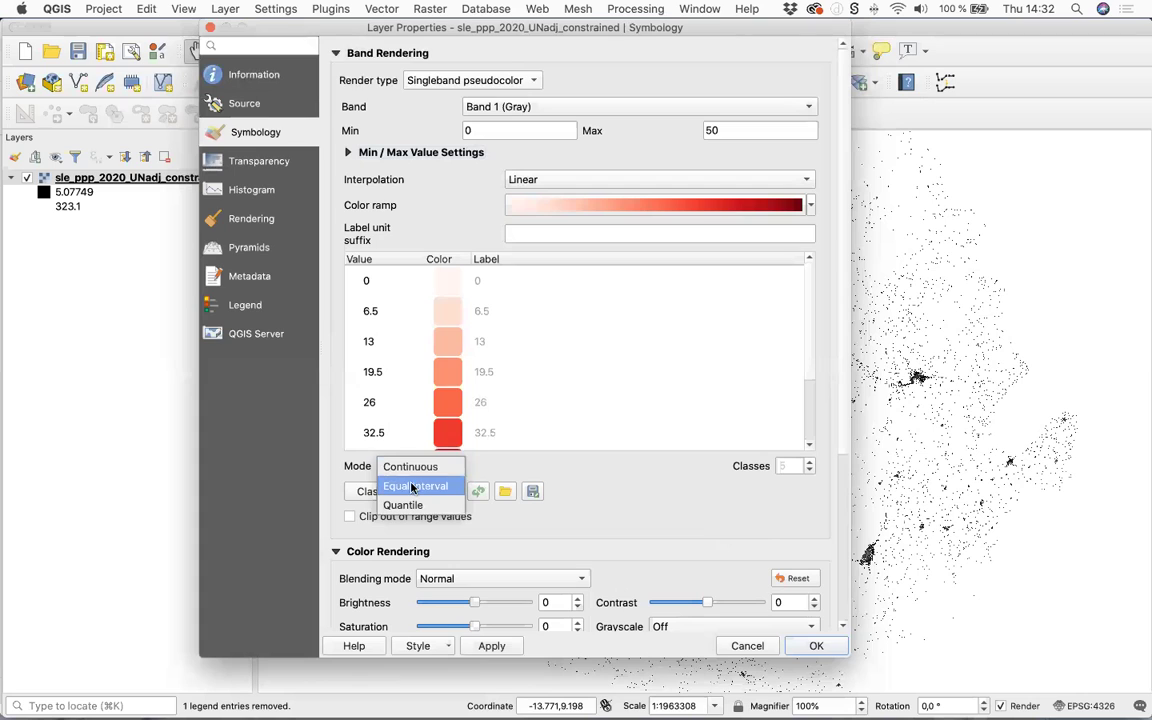
left_click(412, 488)
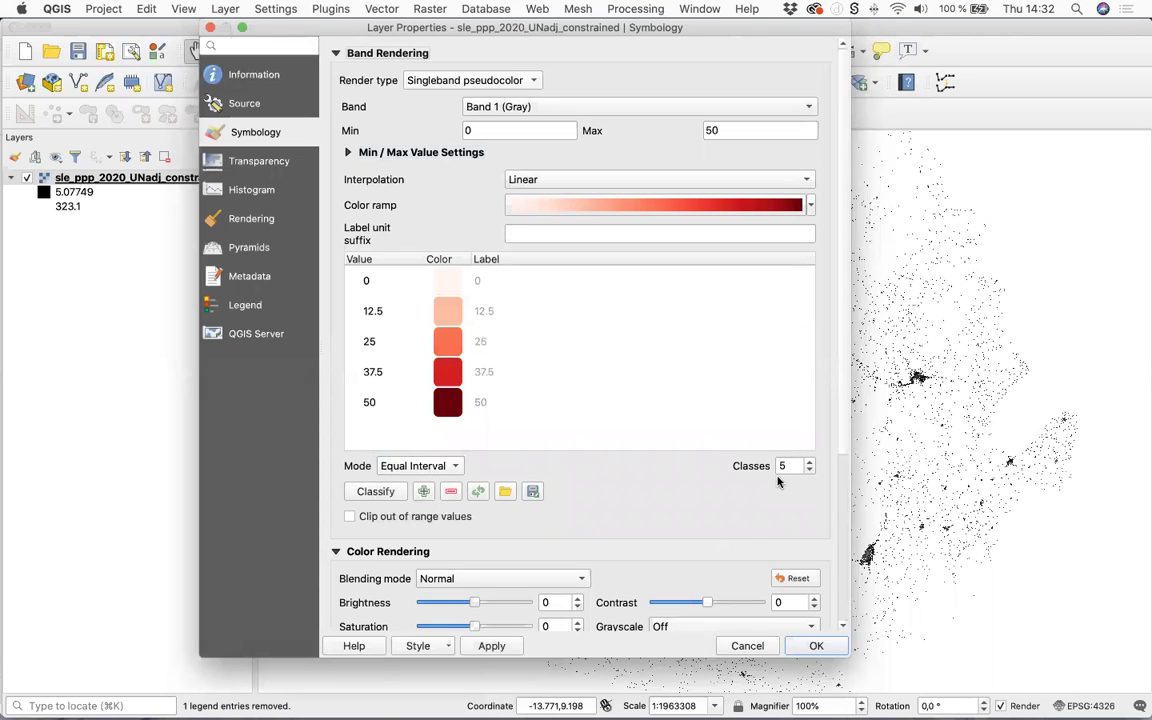
left_click(810, 462)
scroll(430, 370, "down", 5)
scroll(473, 249, "up", 3)
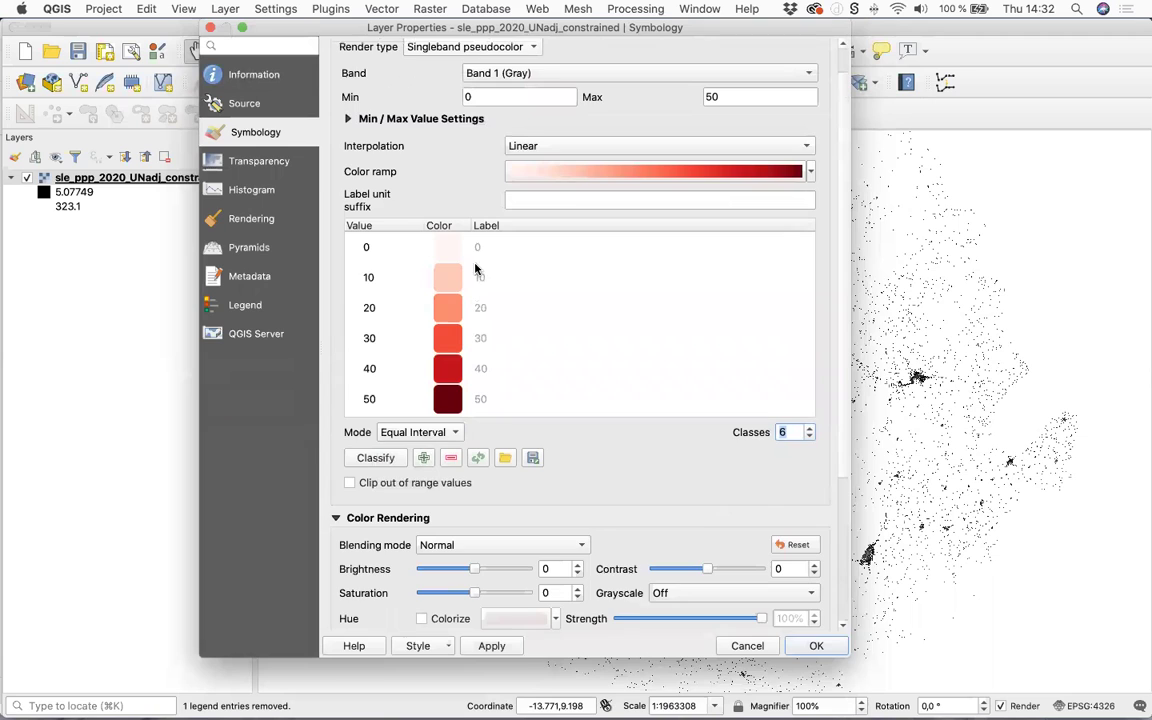
scroll(537, 301, "down", 1)
scroll(525, 545, "down", 3)
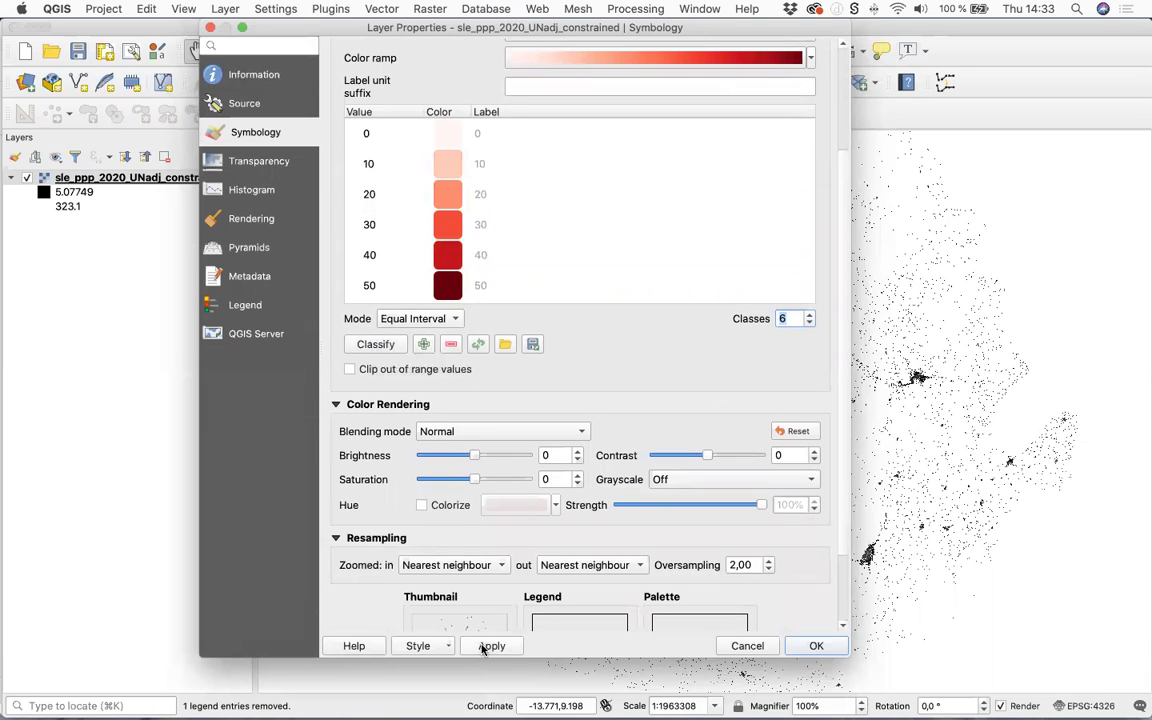
left_click_drag(318, 29, 204, 33)
left_click(378, 650)
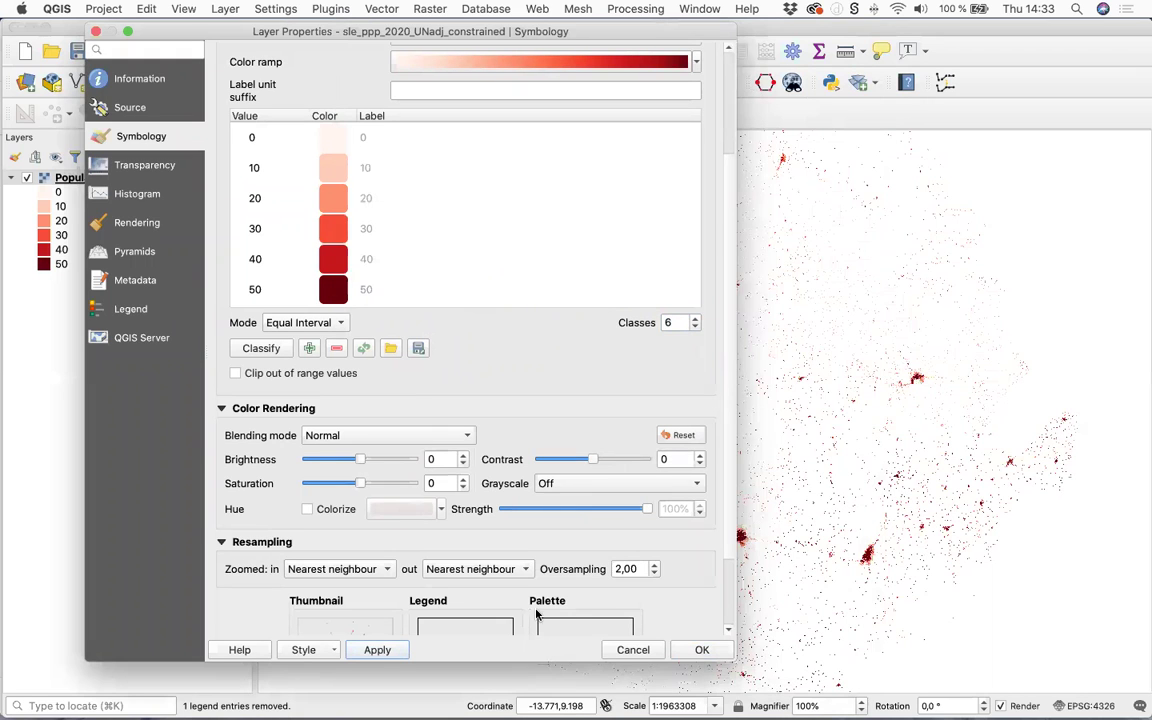
left_click(700, 651)
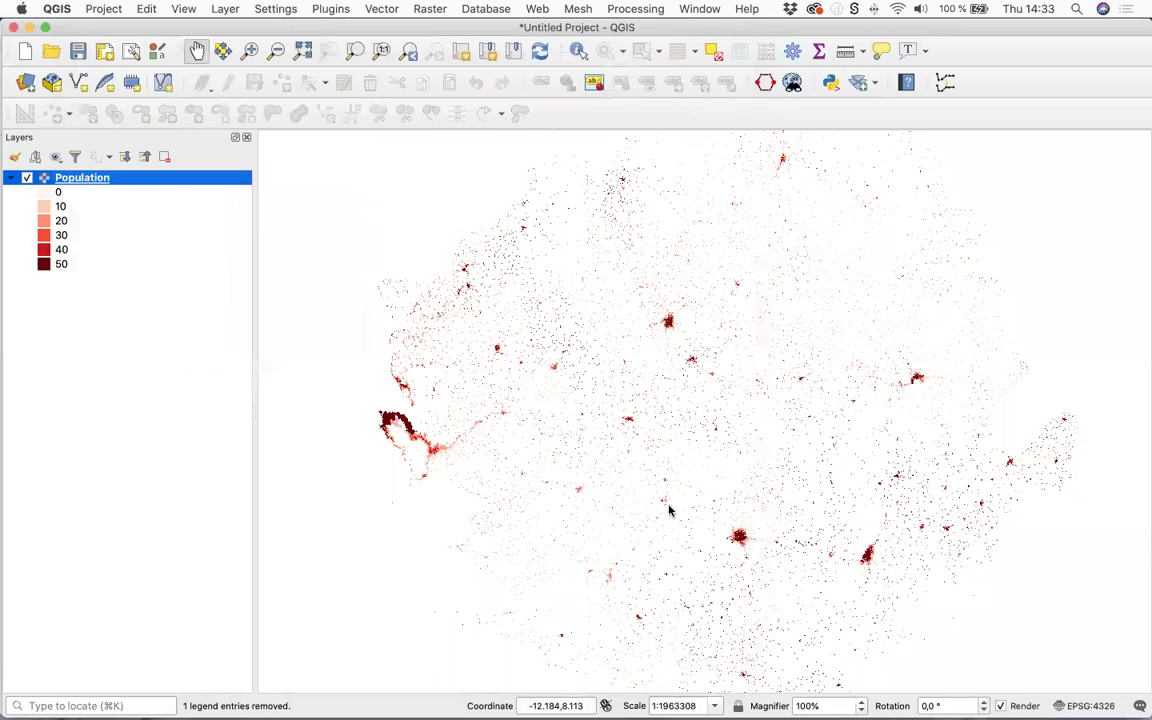
Identify the Population raster's values at a dark red cell inside a large town and a lighter cell on its outskirts, and close the results
scroll(736, 536, "up", 5)
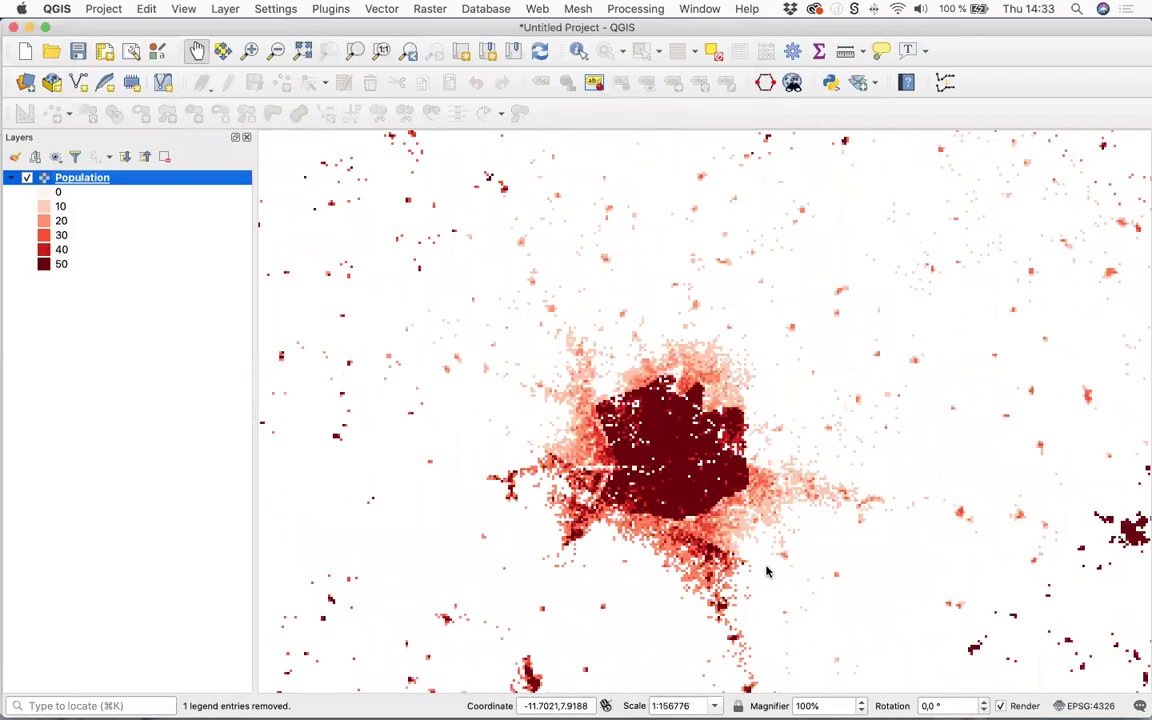
scroll(533, 467, "up", 3)
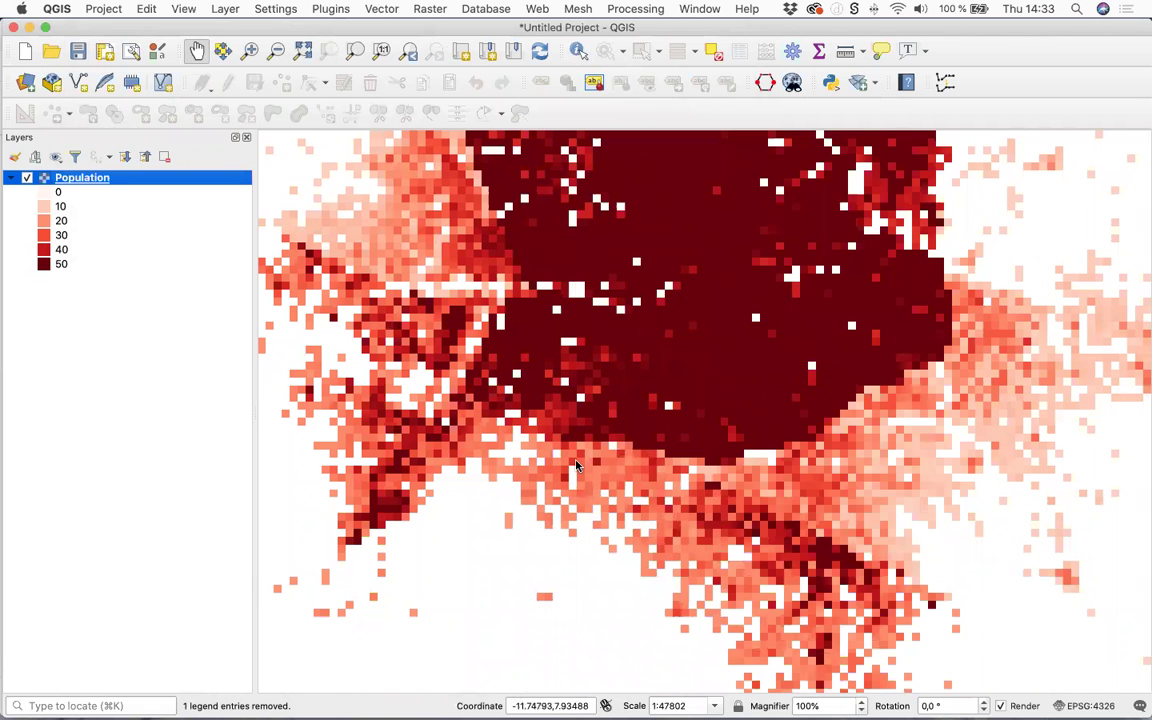
scroll(576, 462, "up", 1)
scroll(576, 462, "up", 1)
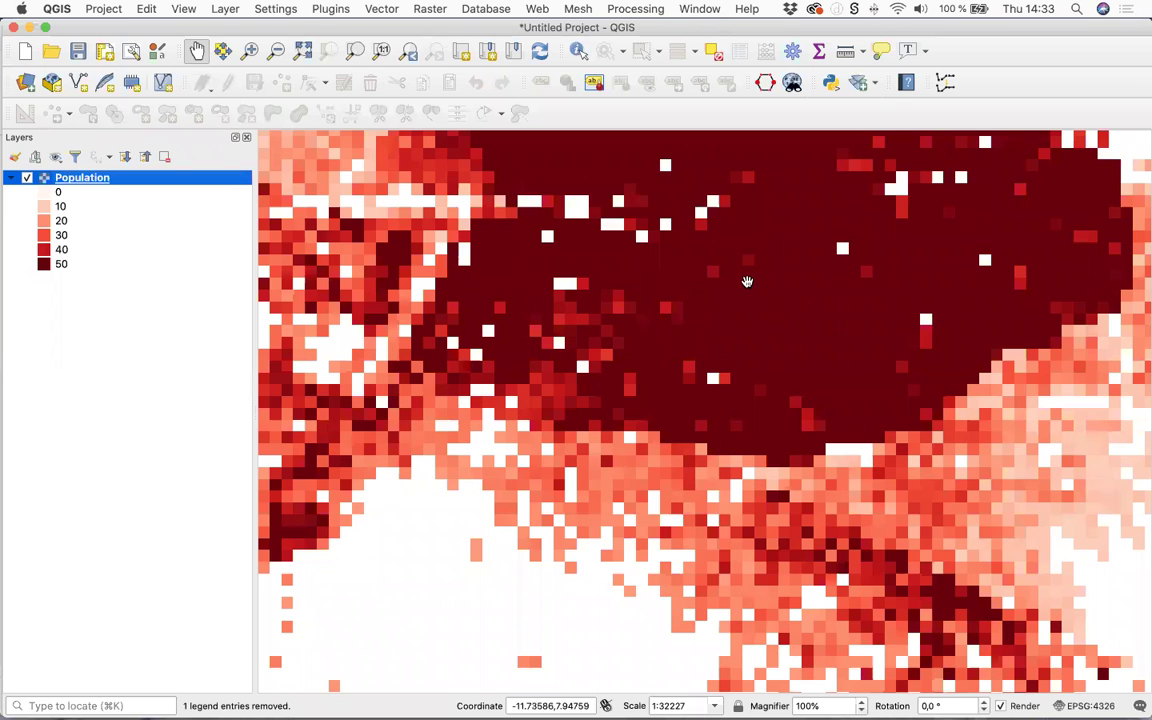
left_click(579, 52)
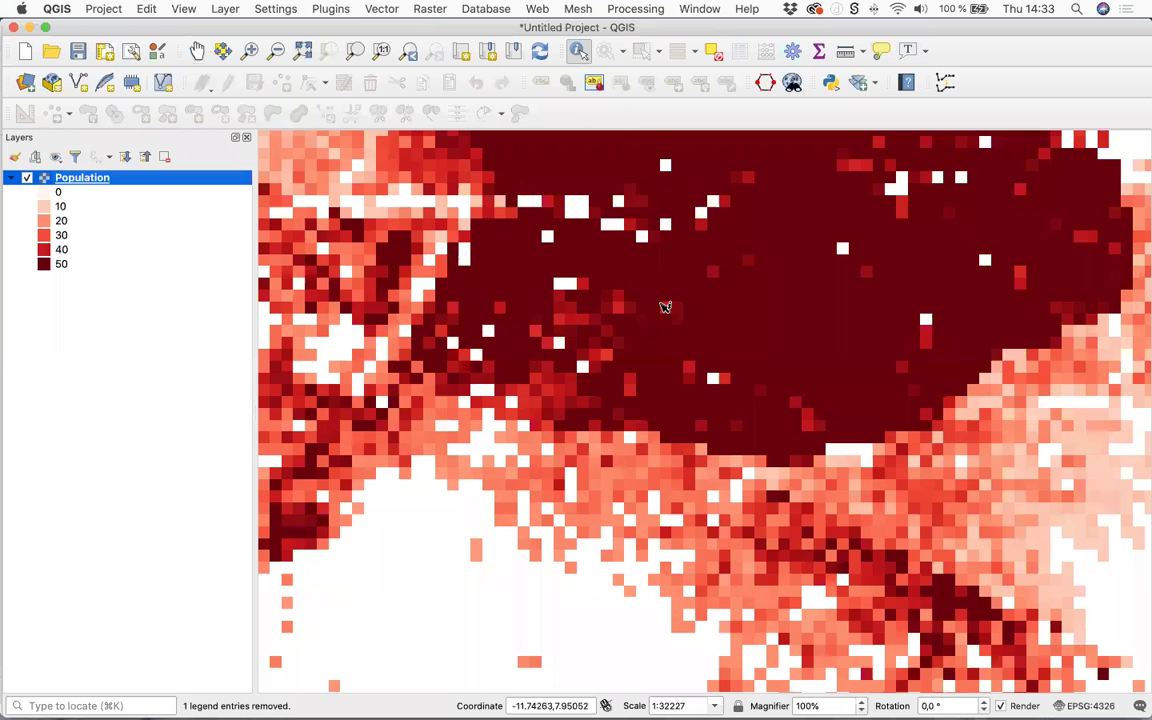
left_click(688, 366)
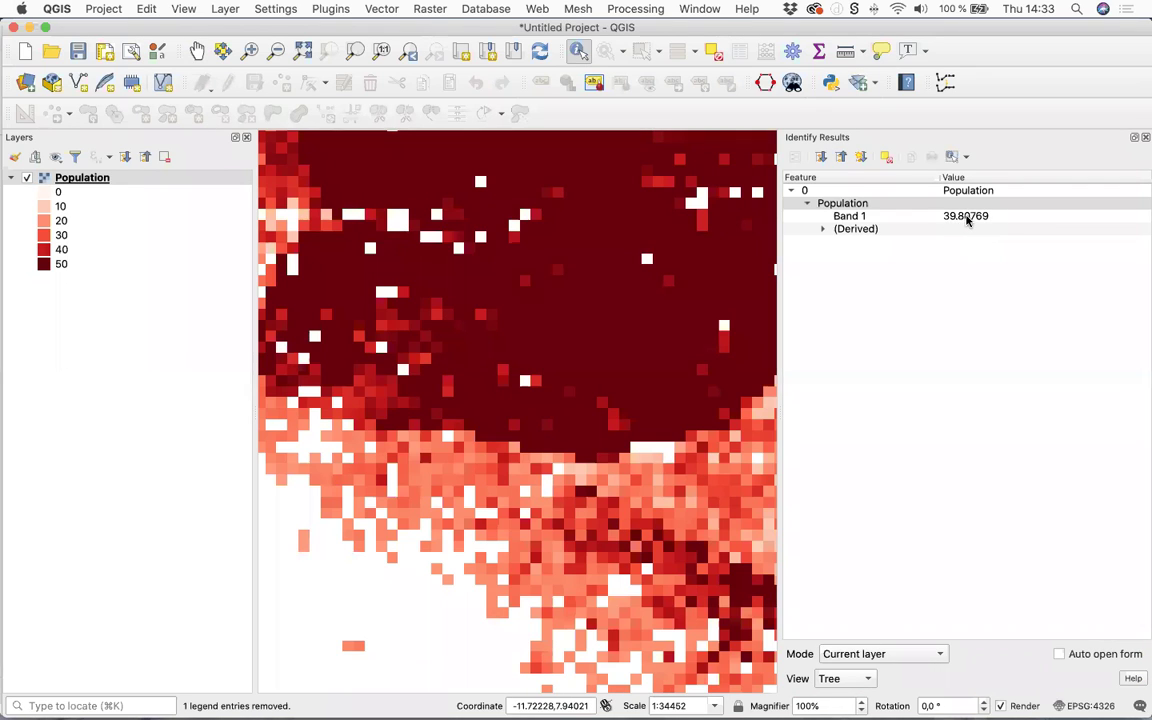
left_click(450, 582)
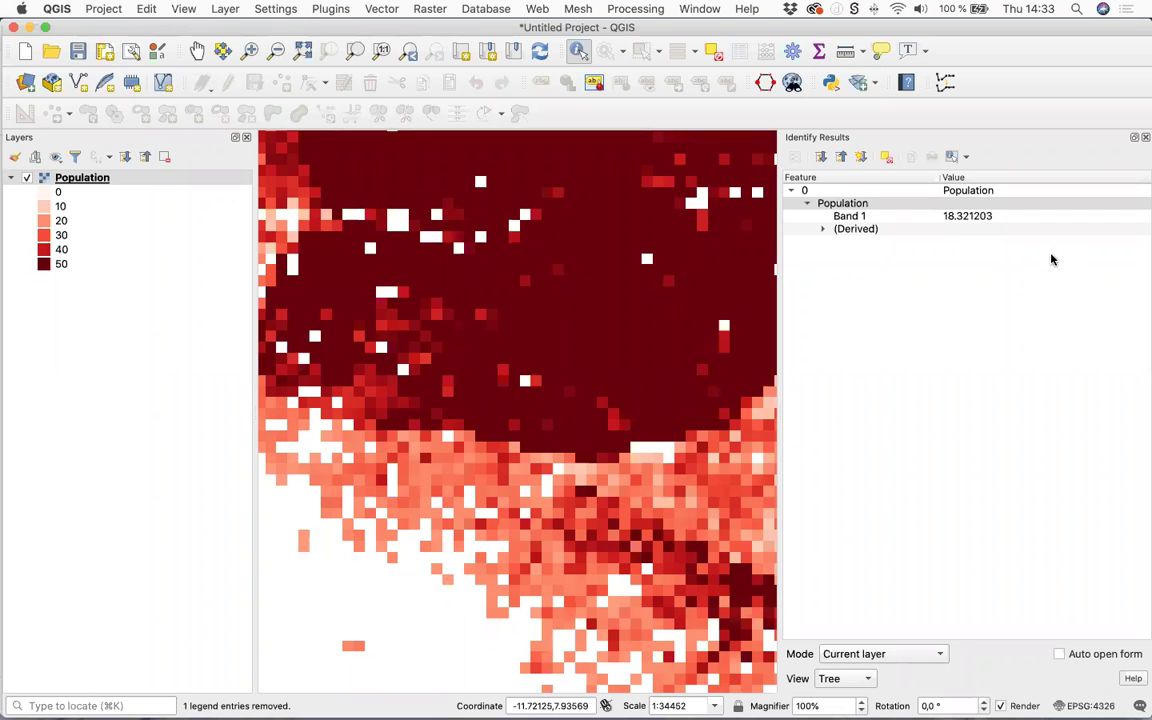
left_click(1145, 137)
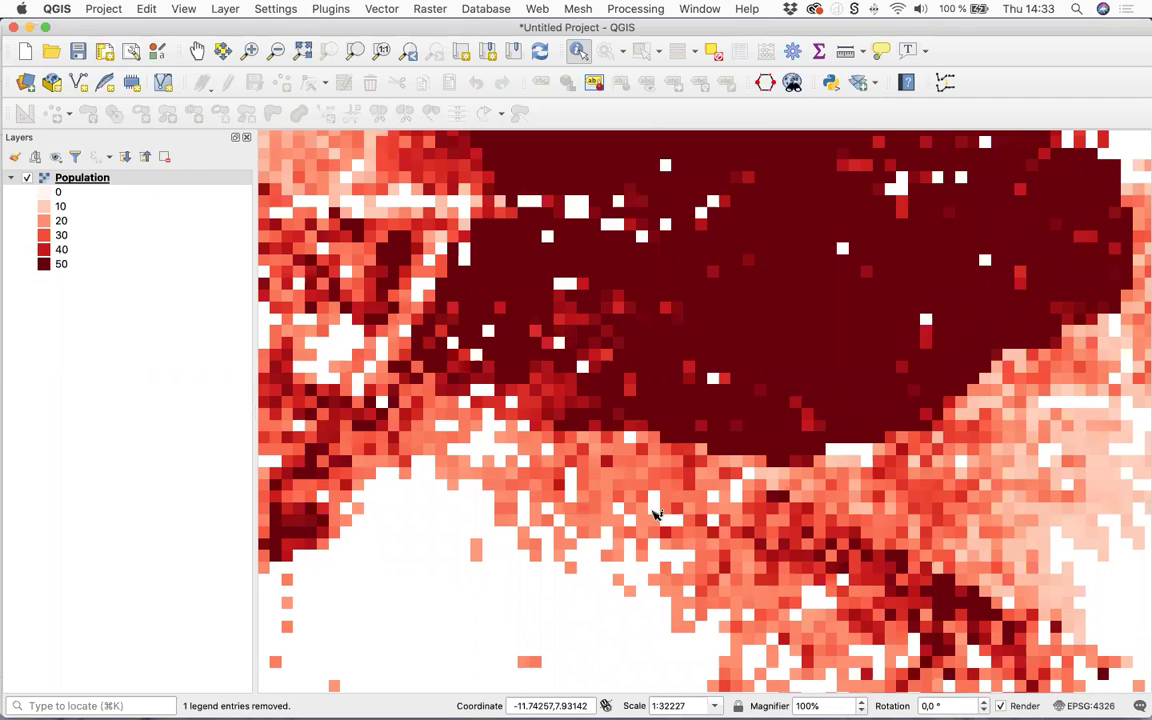
scroll(635, 482, "down", 2)
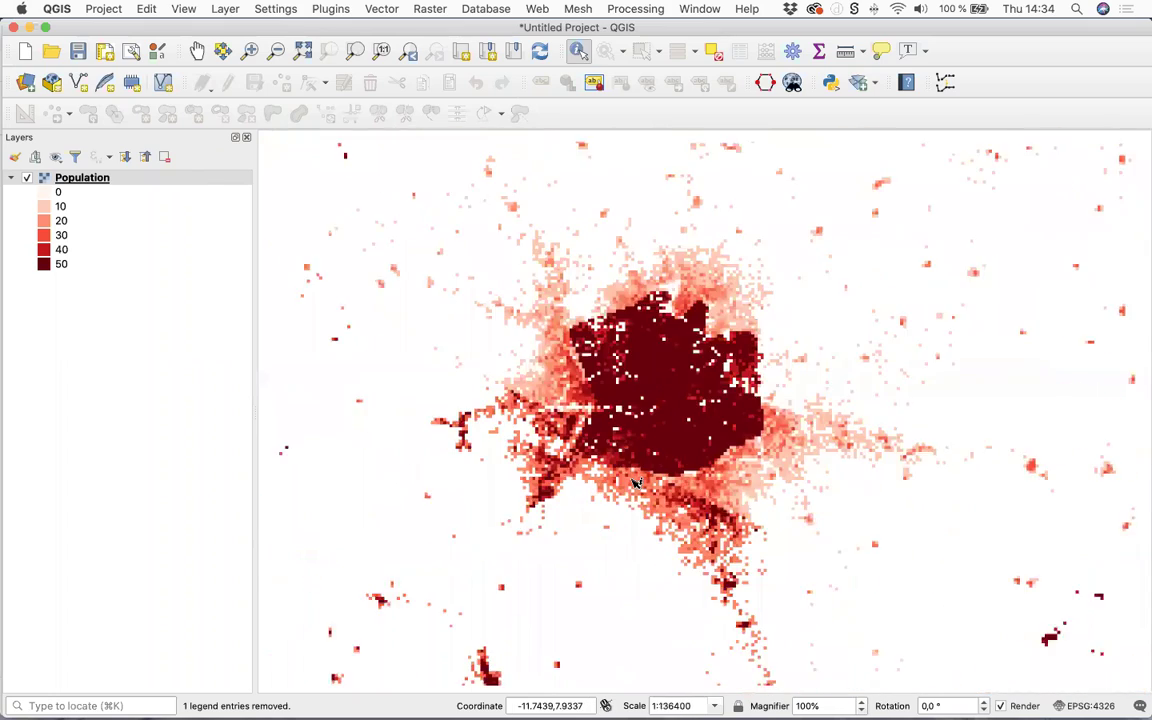
scroll(635, 482, "down", 4)
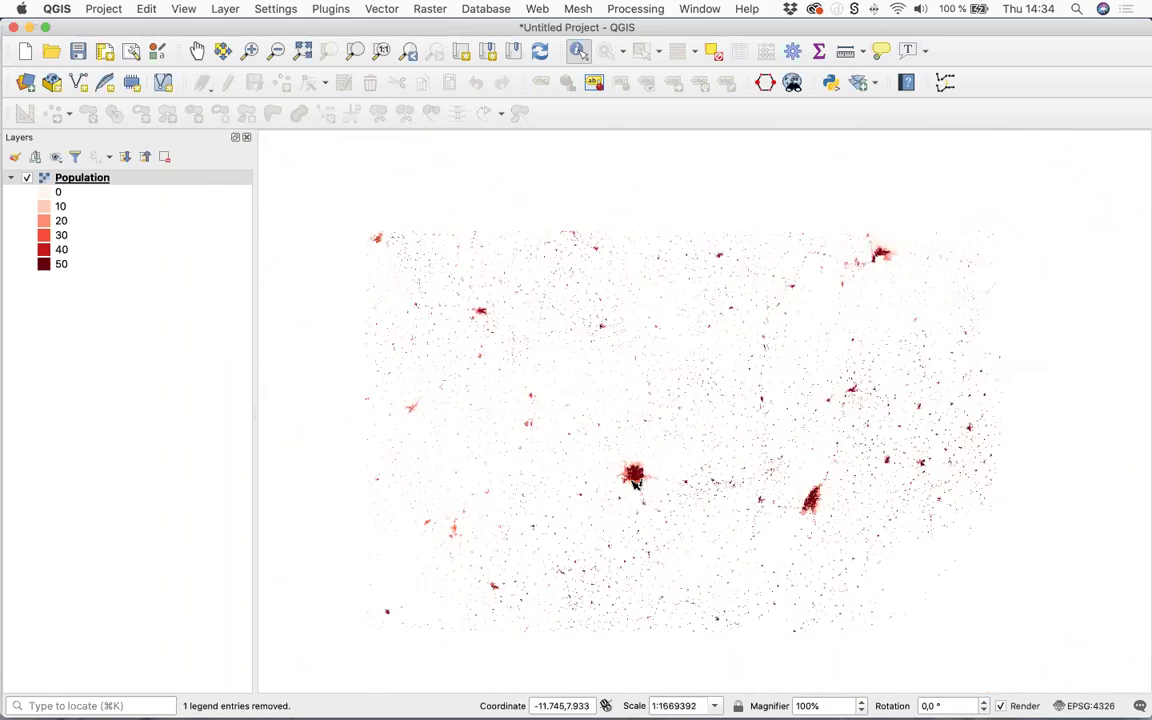
scroll(634, 482, "down", 1)
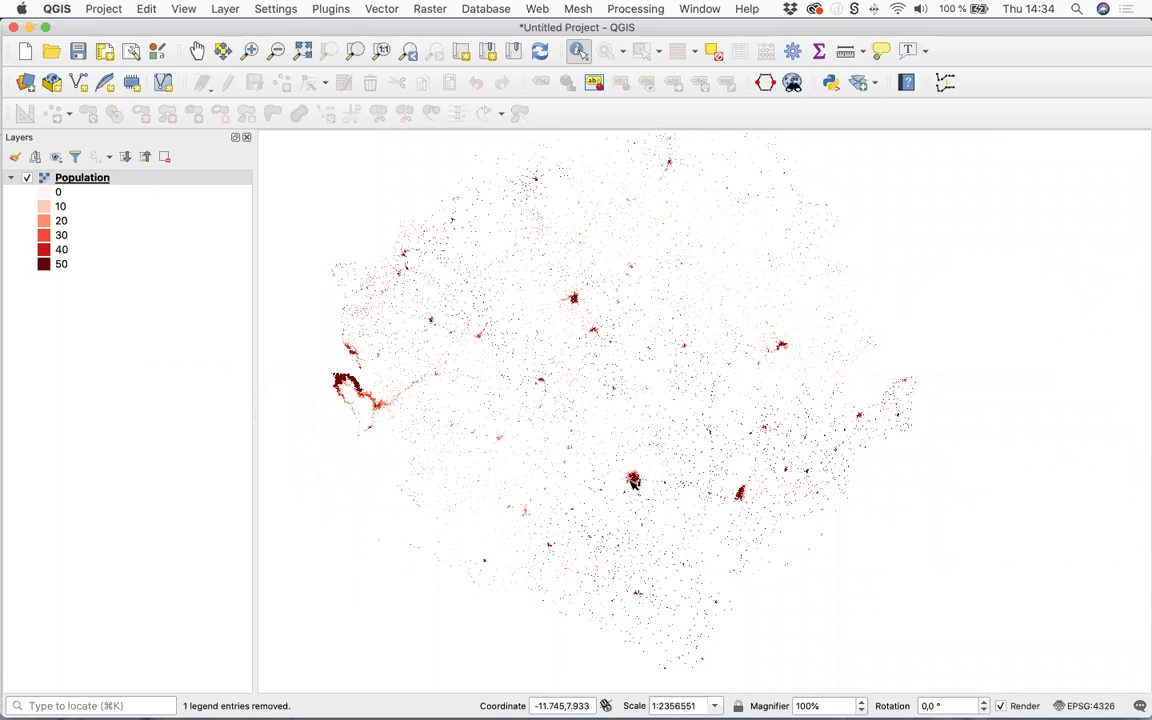
scroll(635, 478, "up", 5)
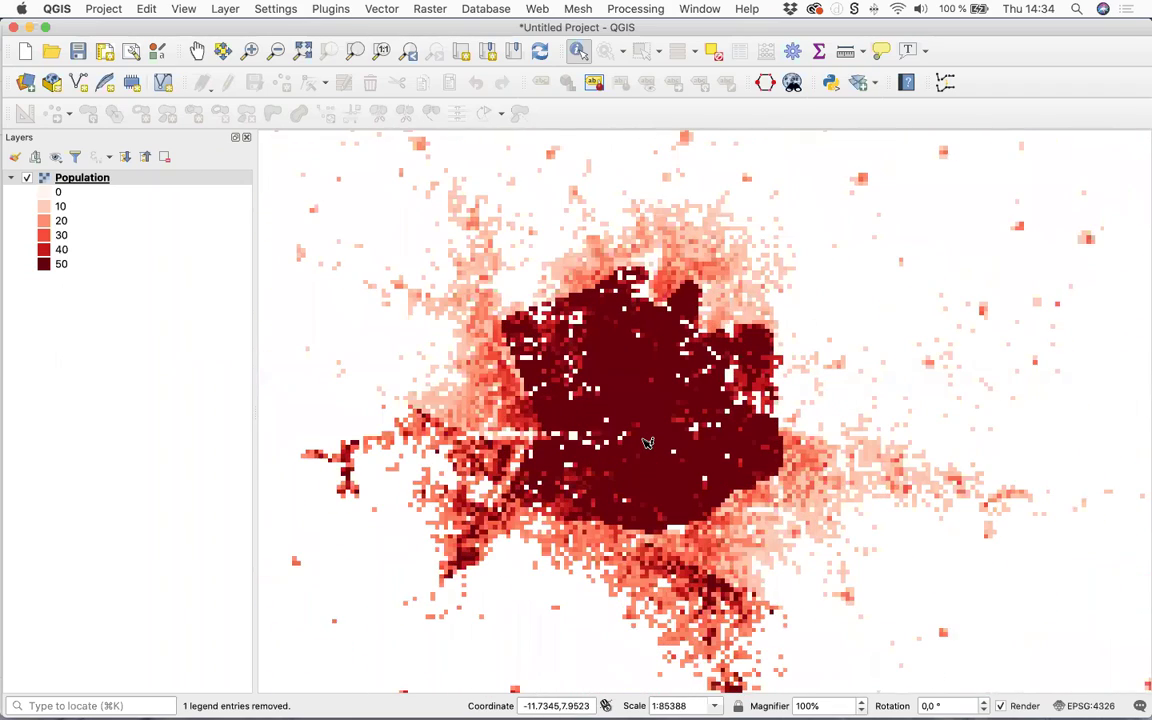
scroll(647, 443, "down", 4)
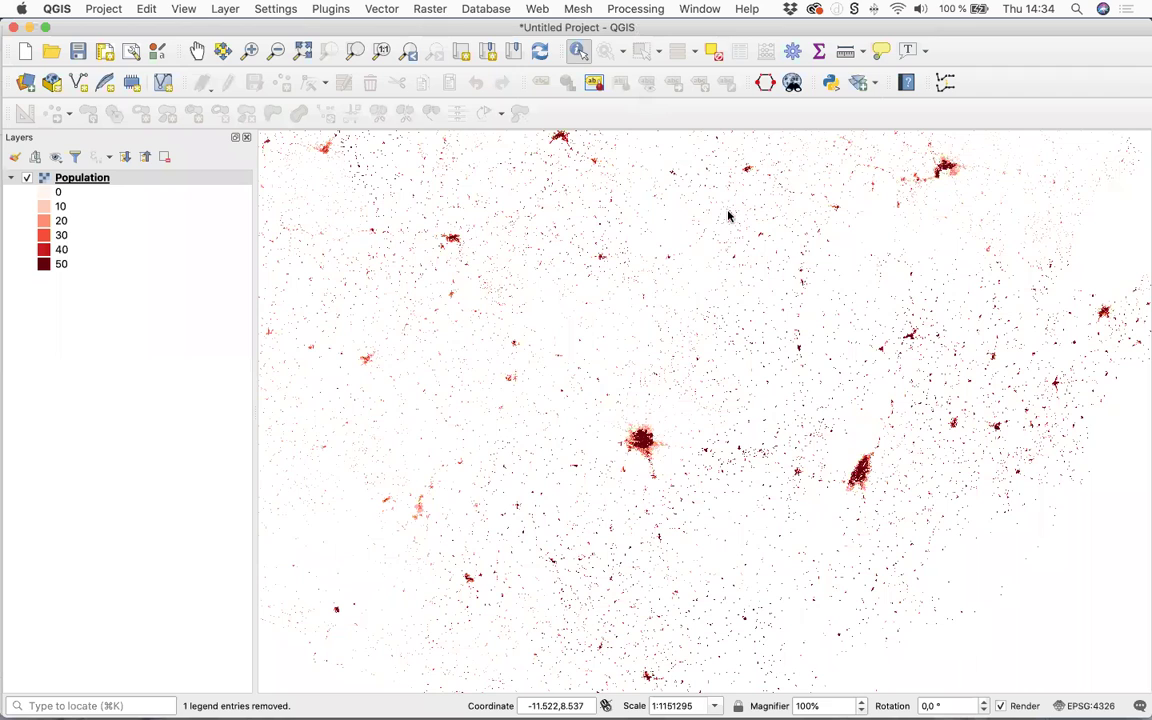
Open the Processing Toolbox and search its algorithms for "stat"
left_click(640, 9)
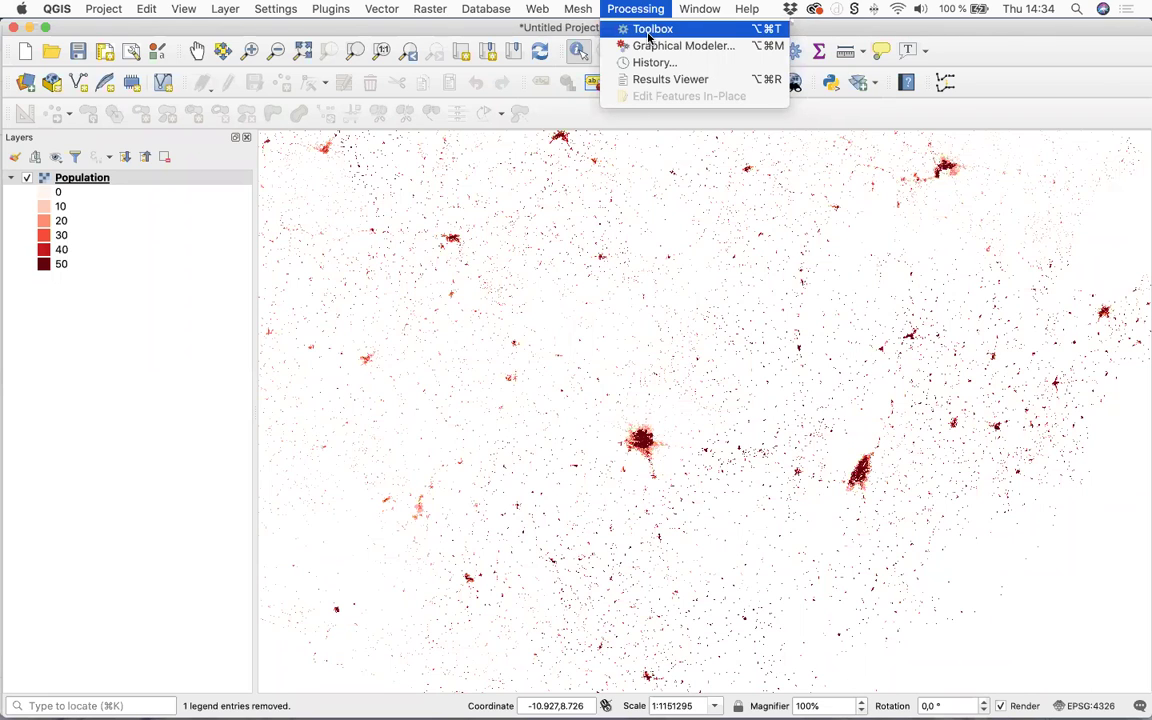
left_click(957, 58)
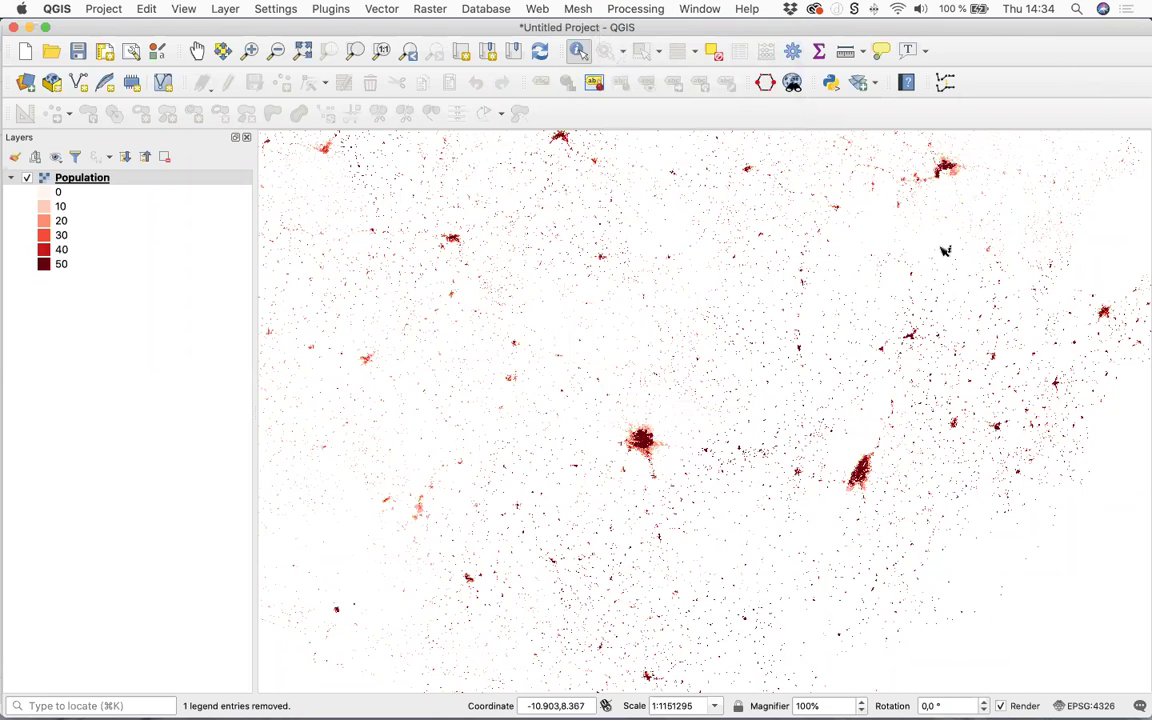
left_click_drag(964, 30, 968, 63)
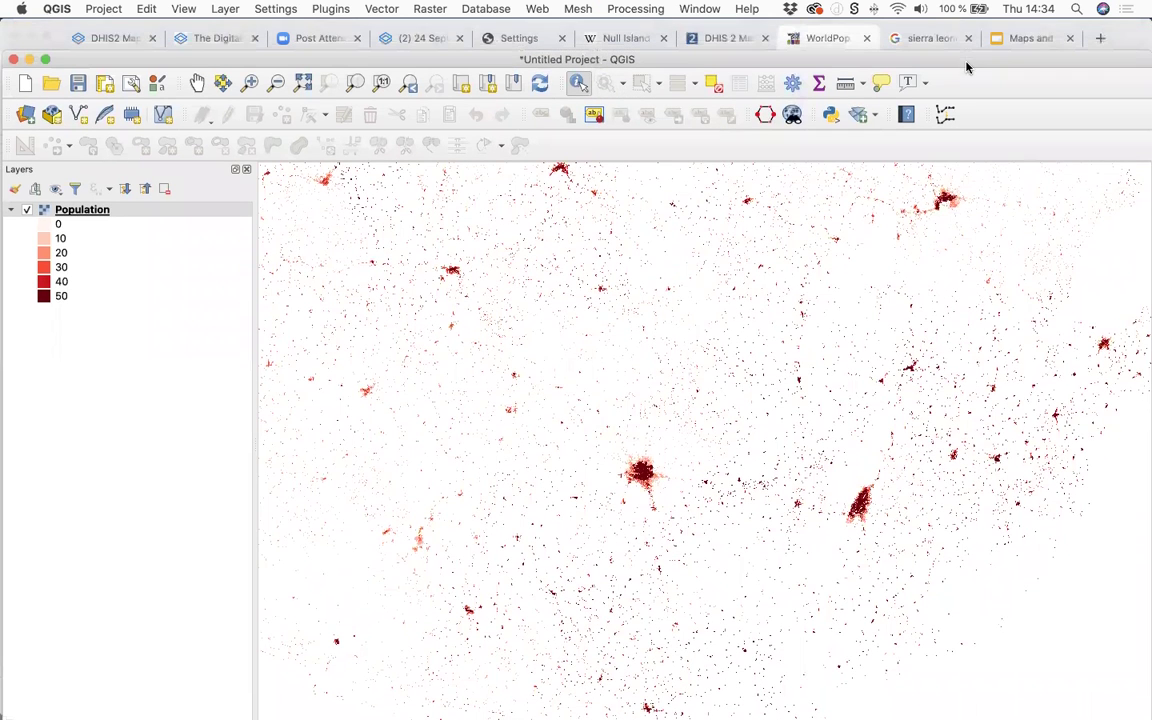
left_click(793, 85)
left_click_drag(998, 62, 988, 31)
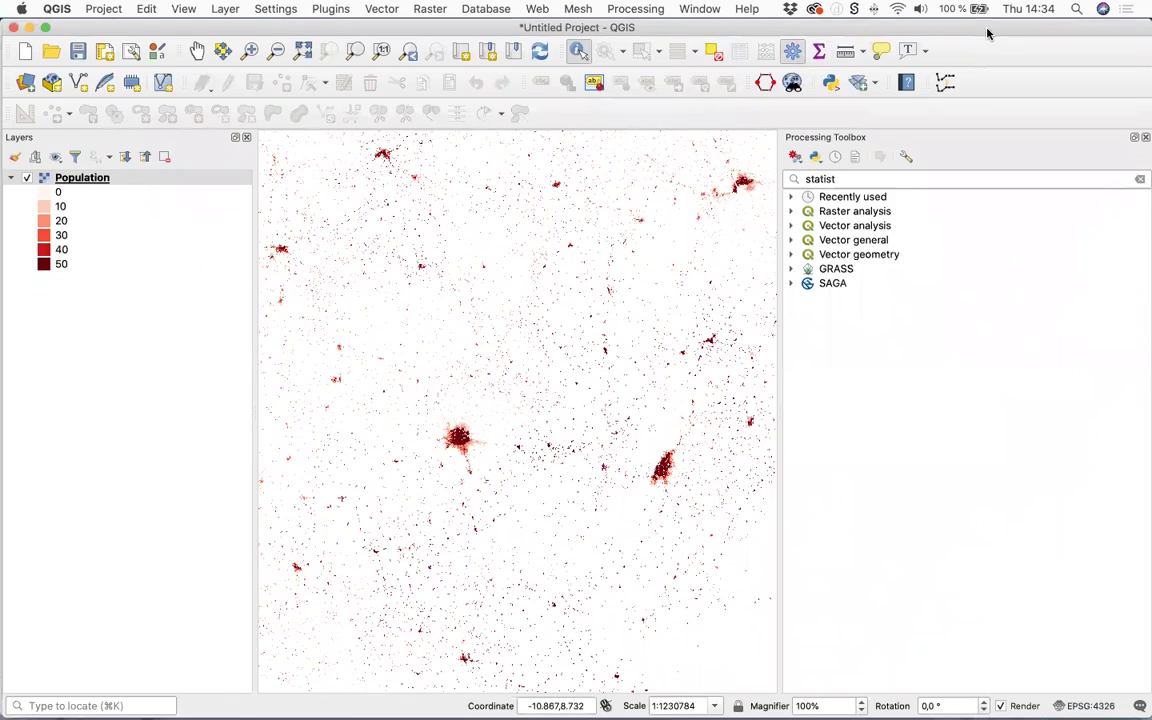
double_click(845, 179)
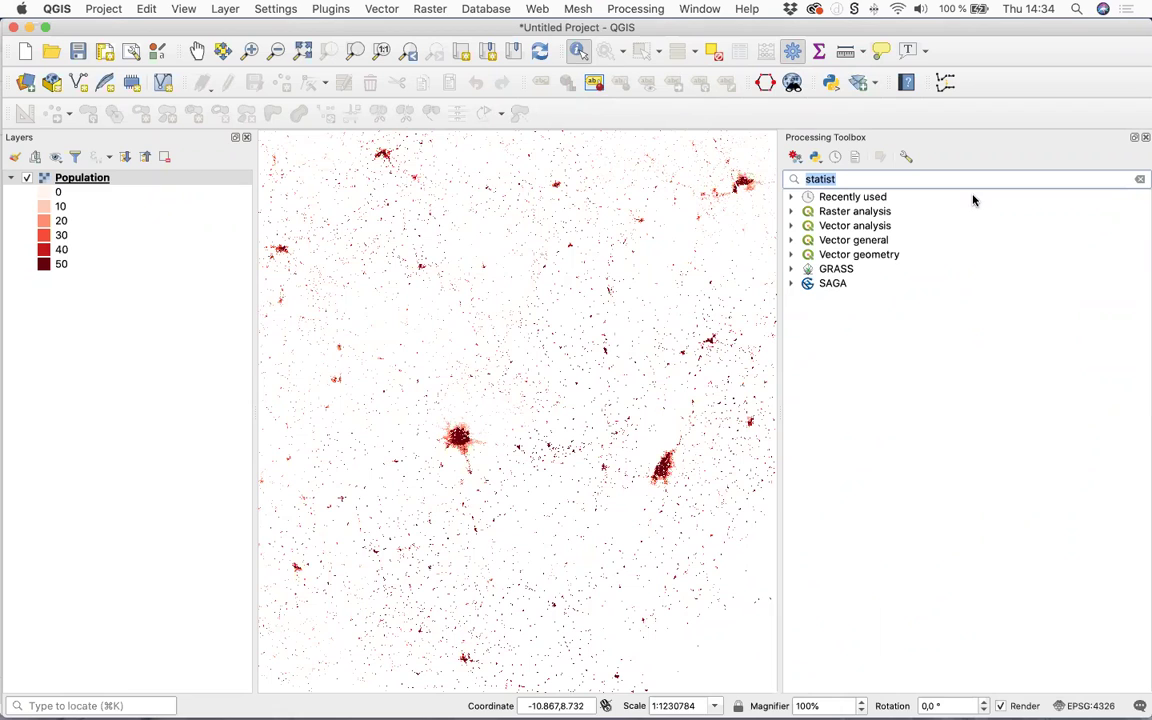
key("BackSpace")
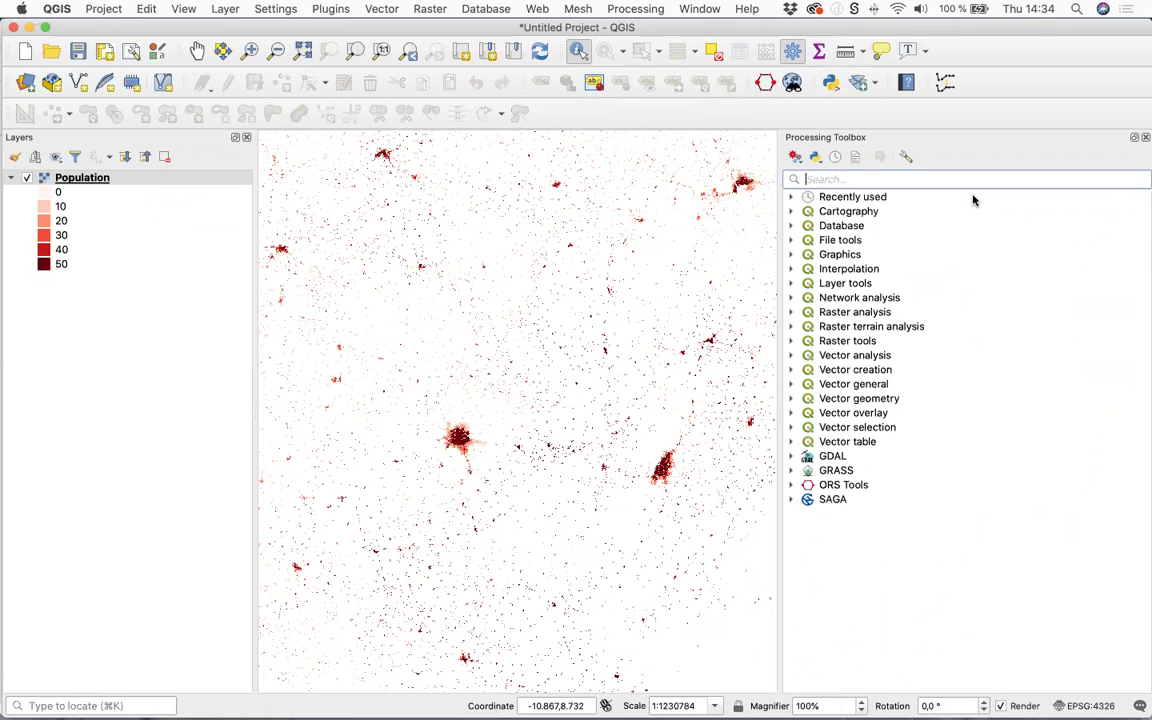
type("stat")
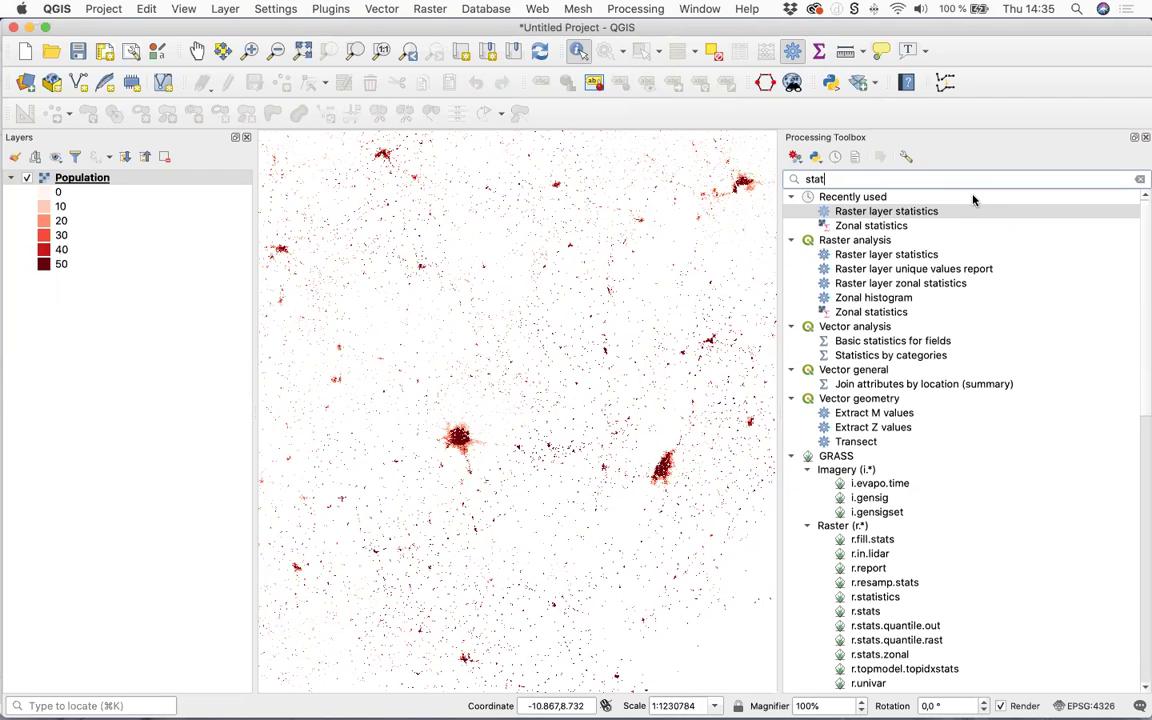
Run Raster layer statistics on Band 1 (Gray) of the Population layer, with the output in a temporary file
double_click(913, 212)
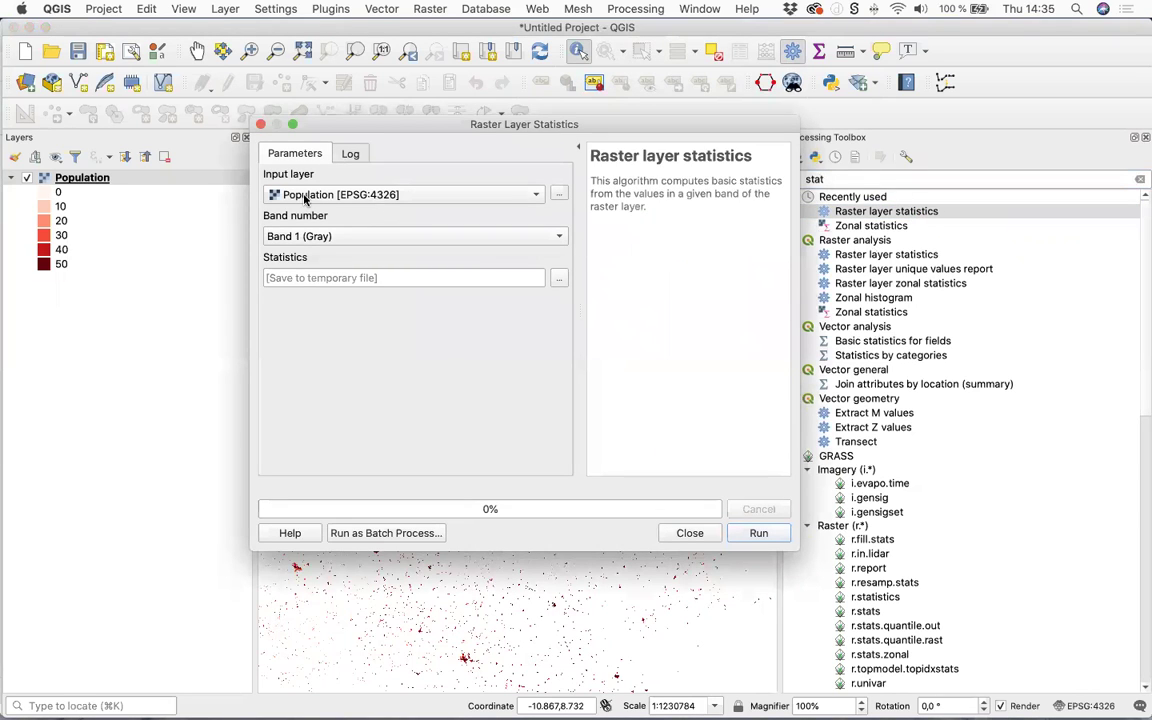
left_click(392, 195)
left_click(405, 197)
left_click(350, 237)
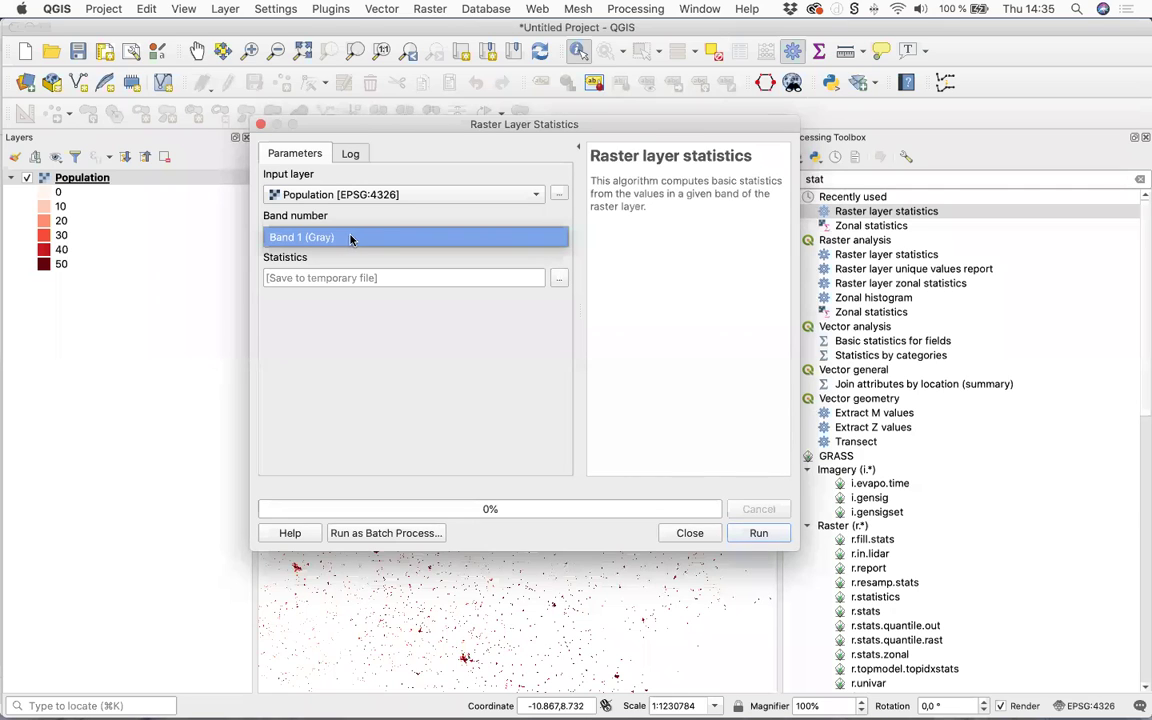
left_click(350, 238)
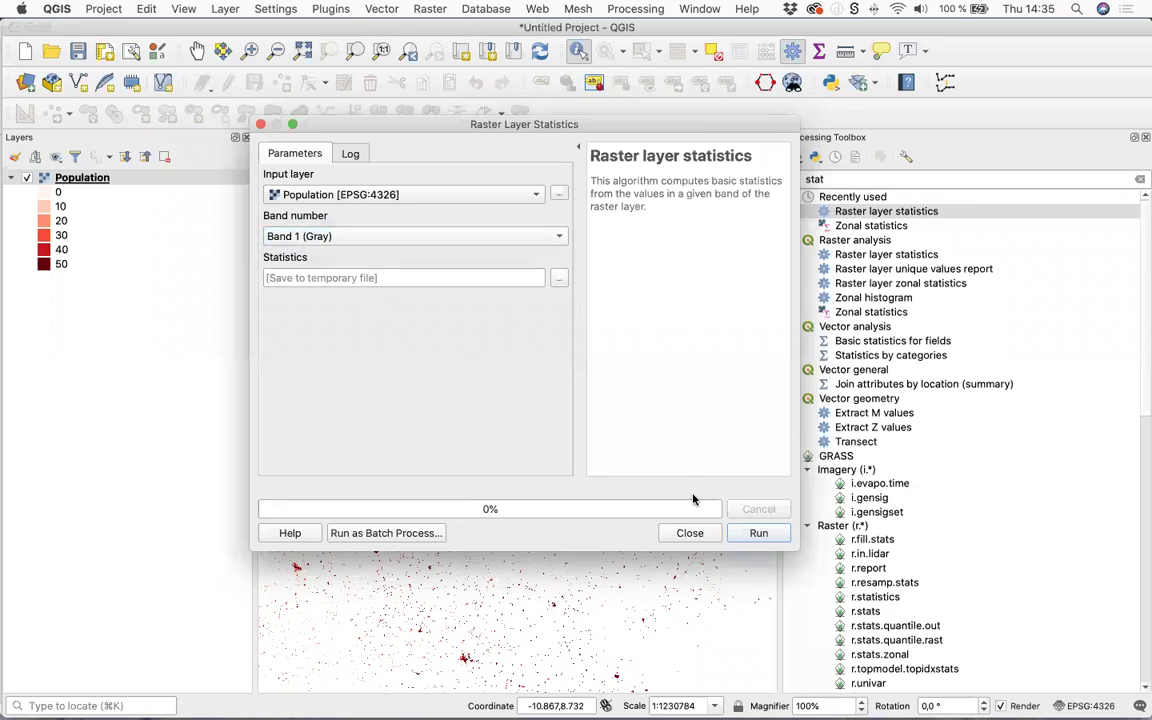
left_click(758, 534)
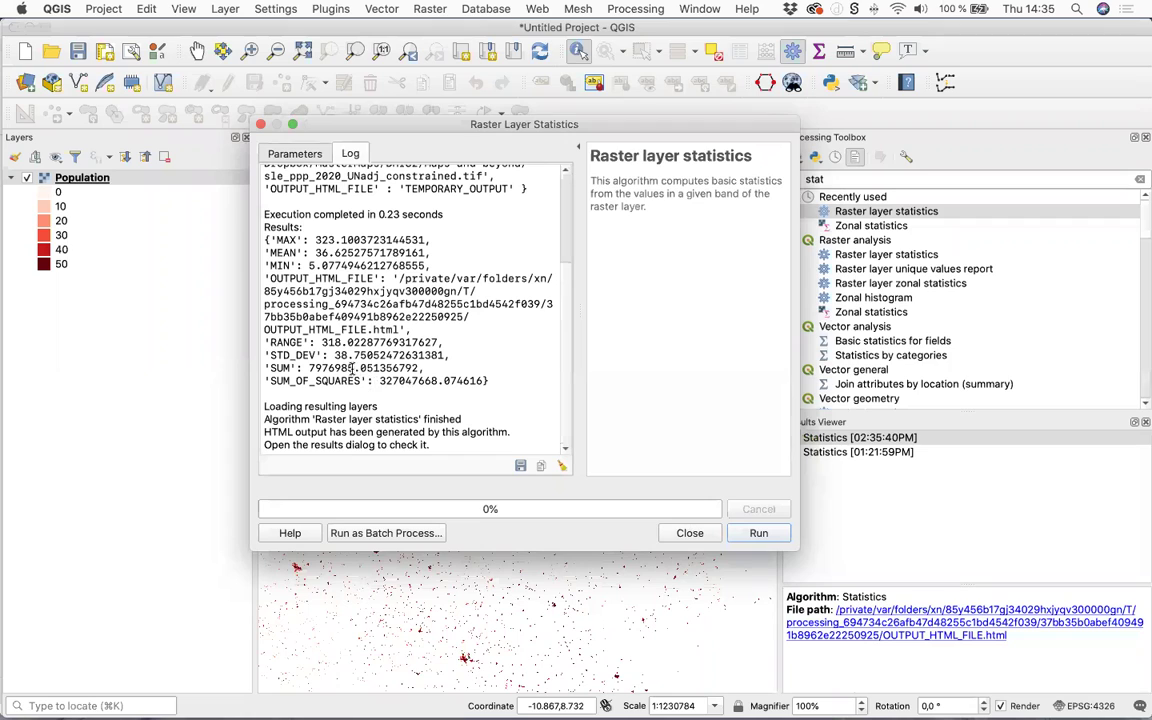
Compare the statistics log's SUM with the "sierra leone population 2020" search results in Chrome, and close the QGIS statistics dialog and Processing Toolbox
left_click_drag(354, 369, 265, 369)
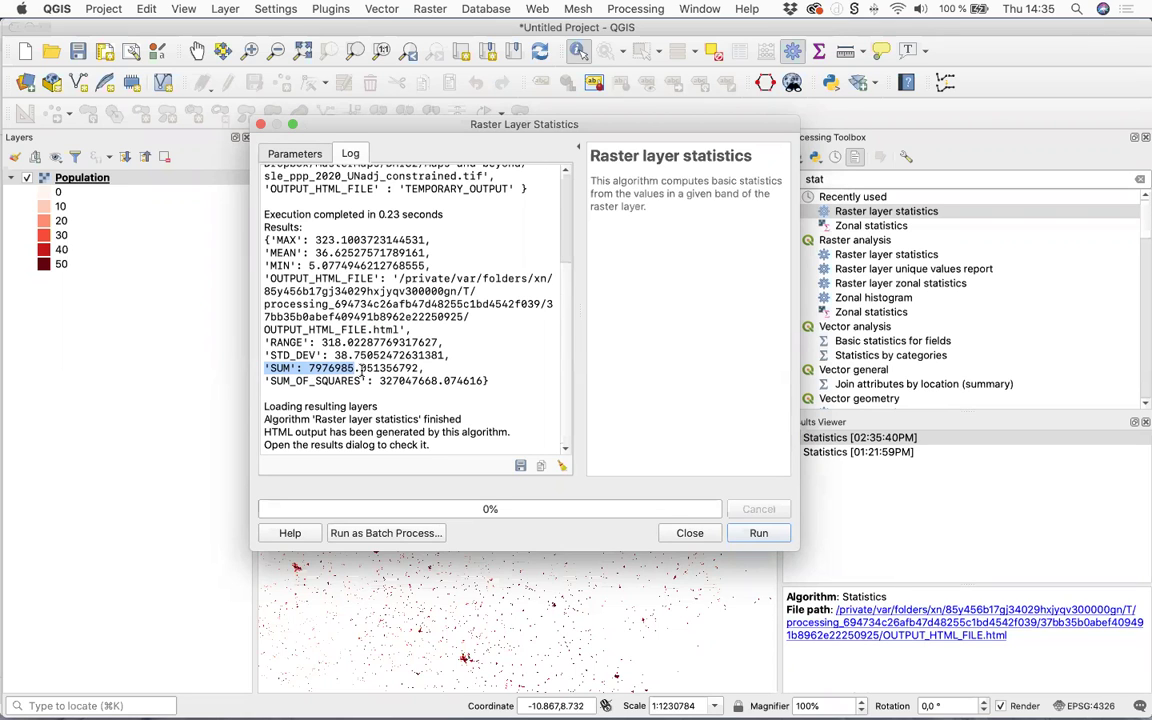
key("super+Tab")
key("super+Tab")
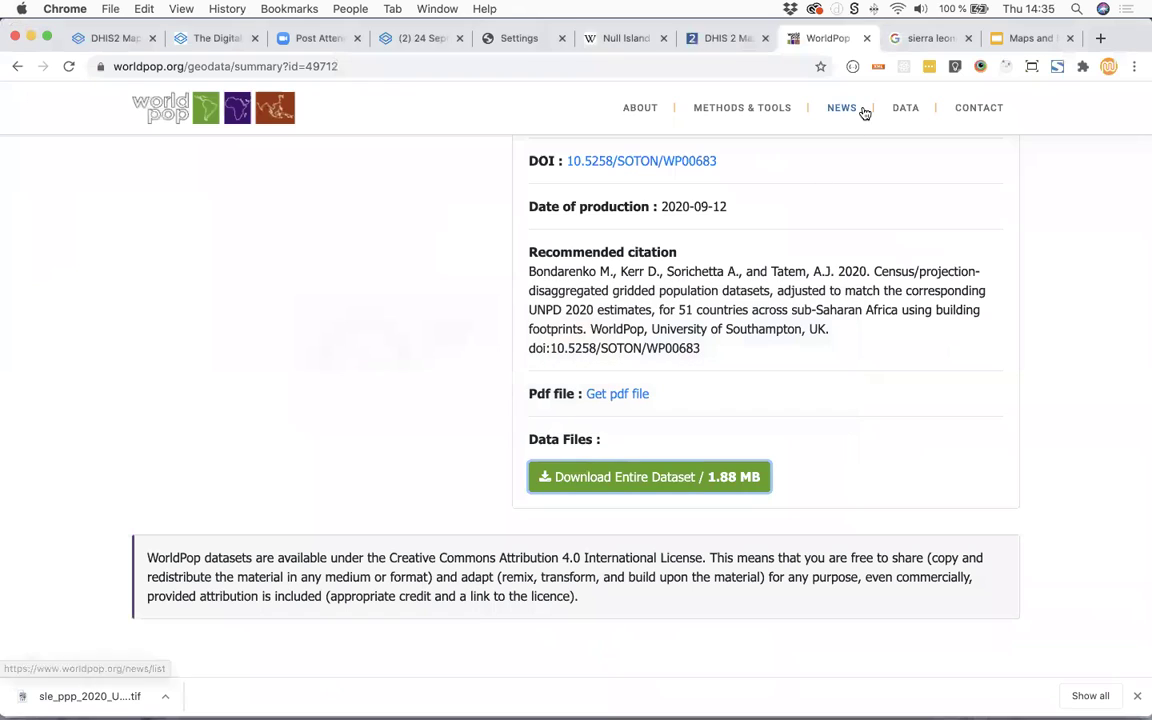
left_click(916, 39)
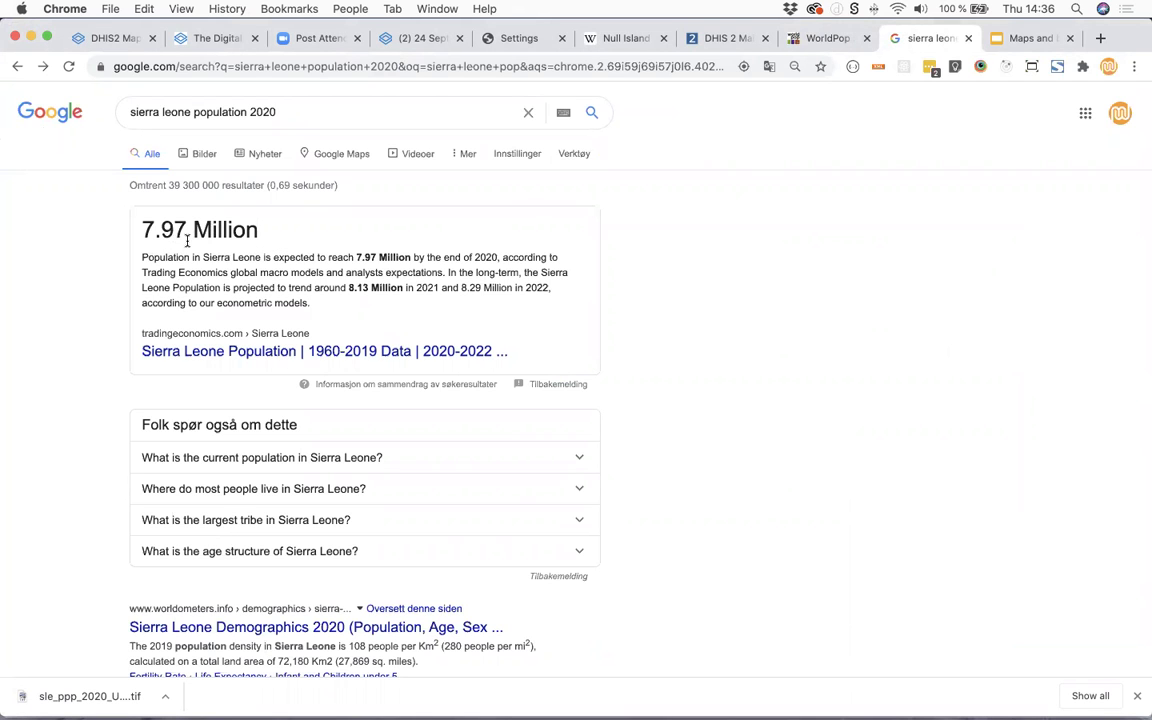
key("super+Tab")
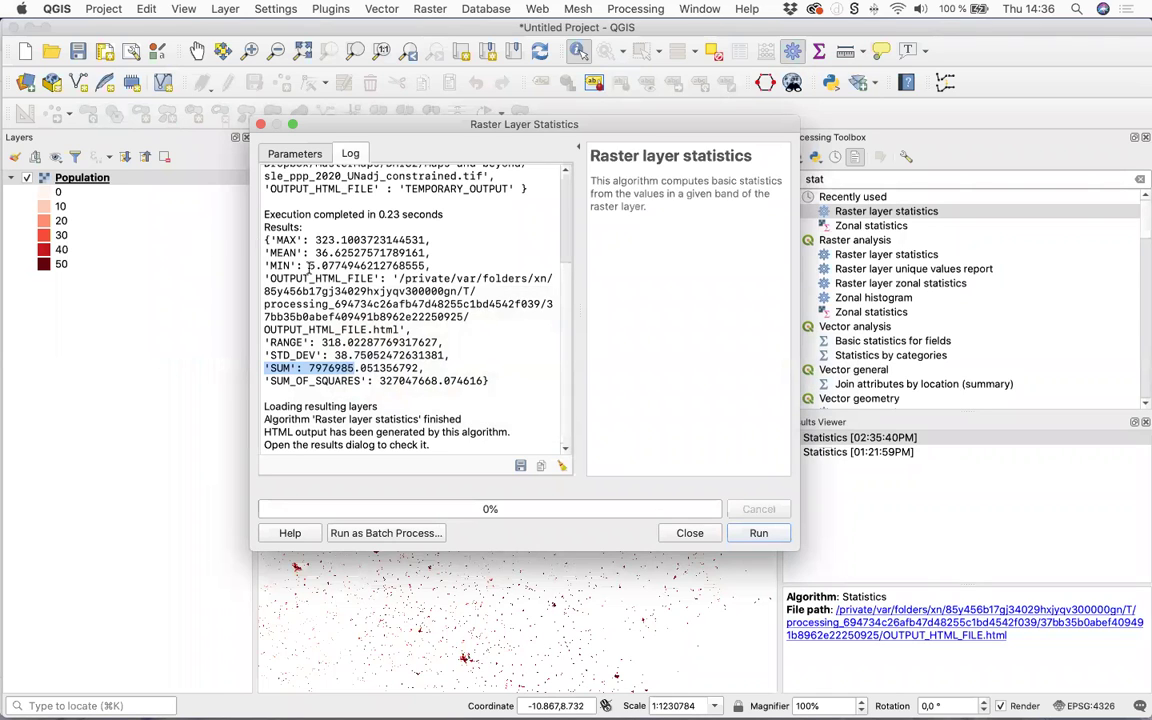
left_click(689, 532)
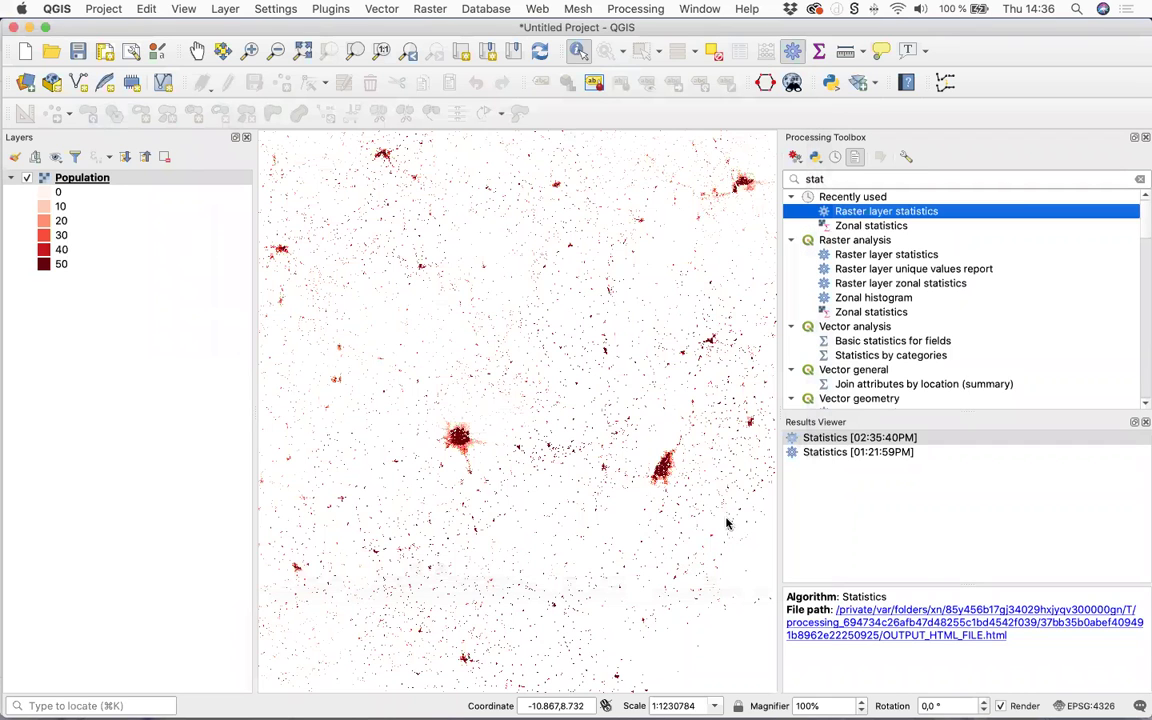
left_click(1145, 137)
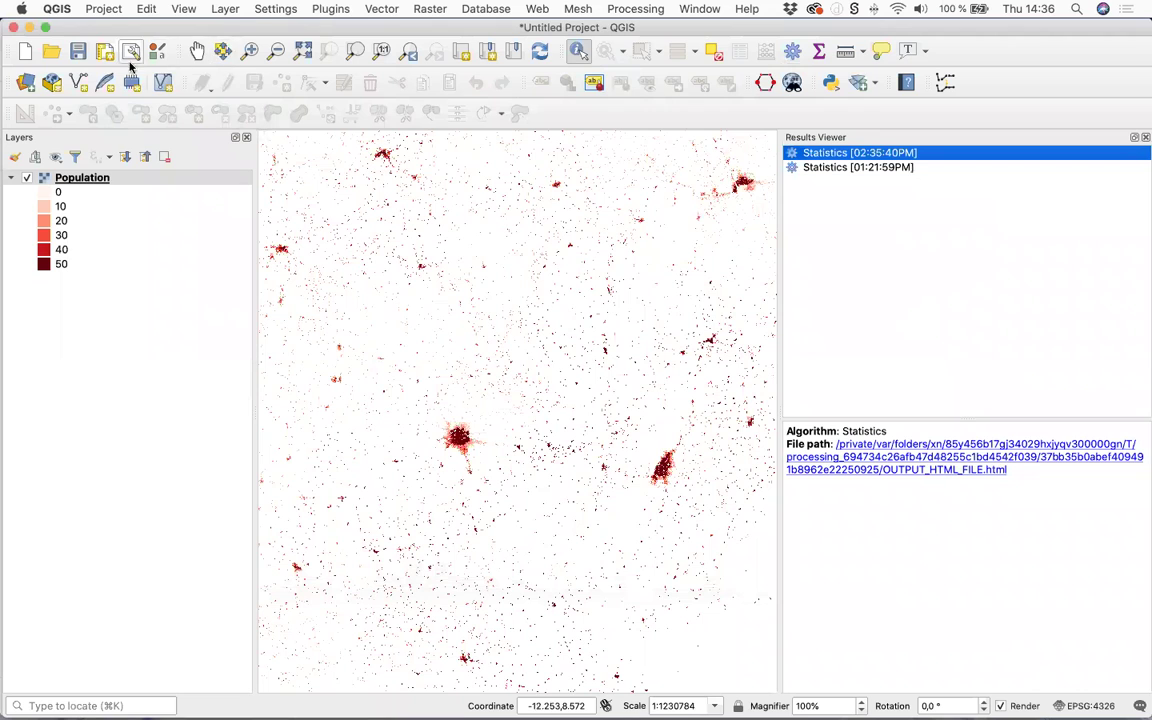
Save the project as sierra_leone_population in the Maps and beyond folder, and close the Results Viewer
left_click(104, 9)
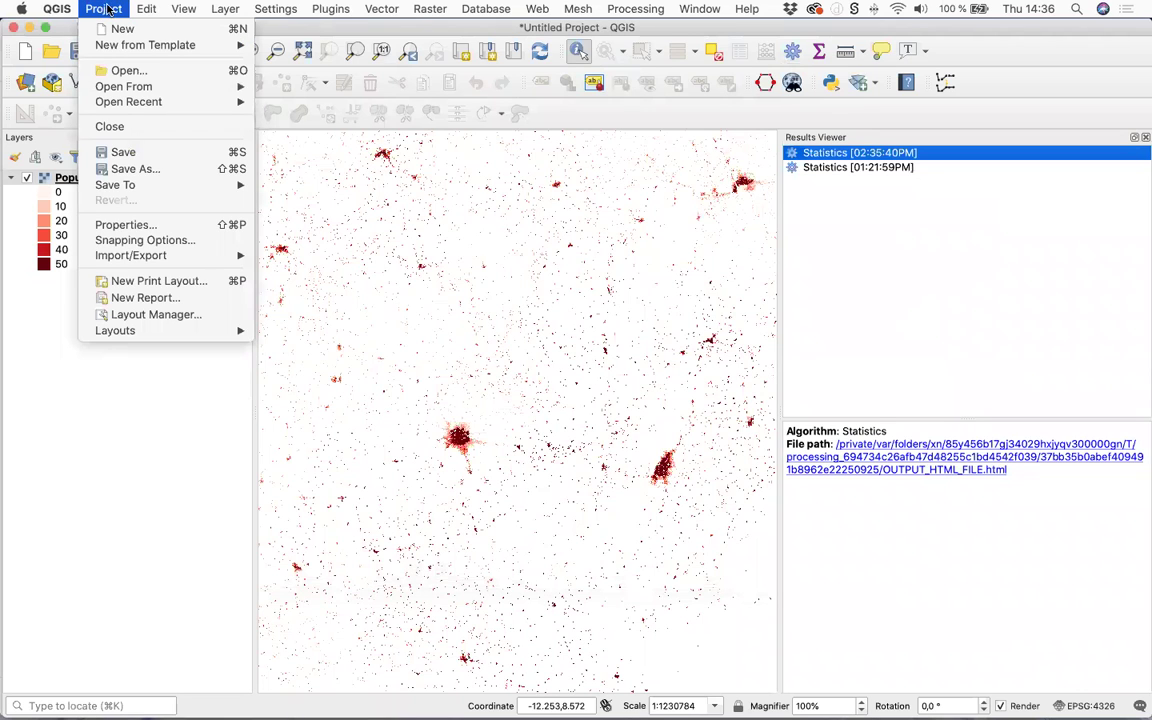
left_click(157, 153)
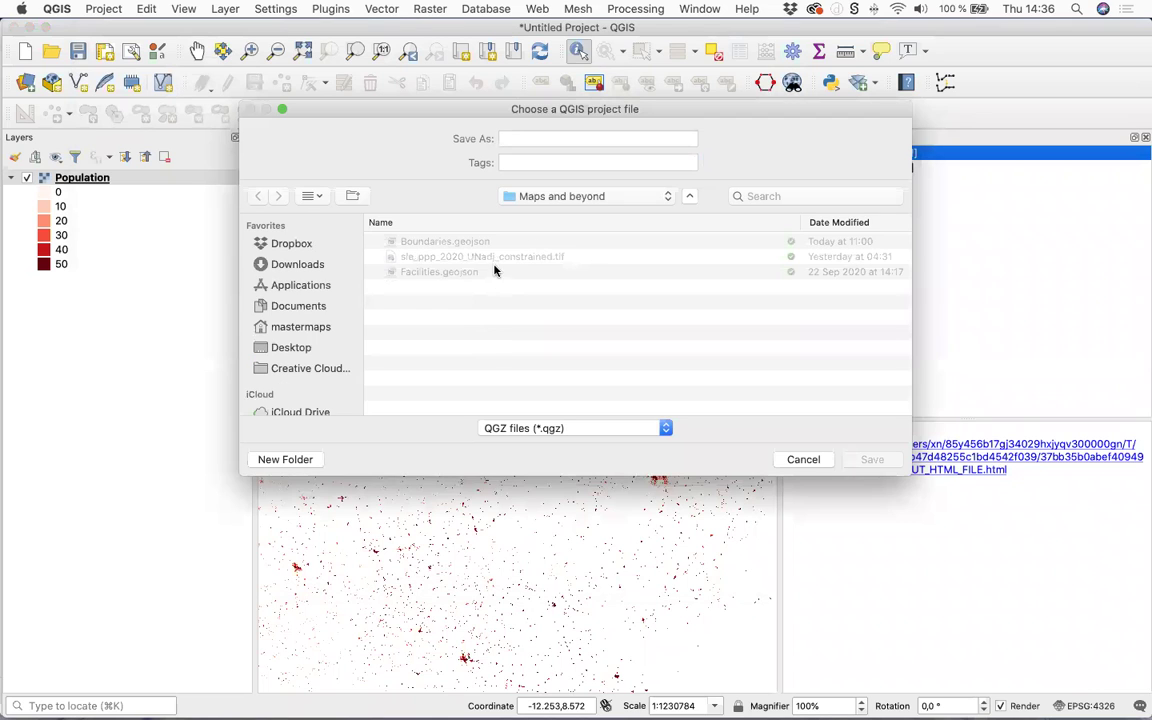
left_click(512, 139)
type("sierra_le")
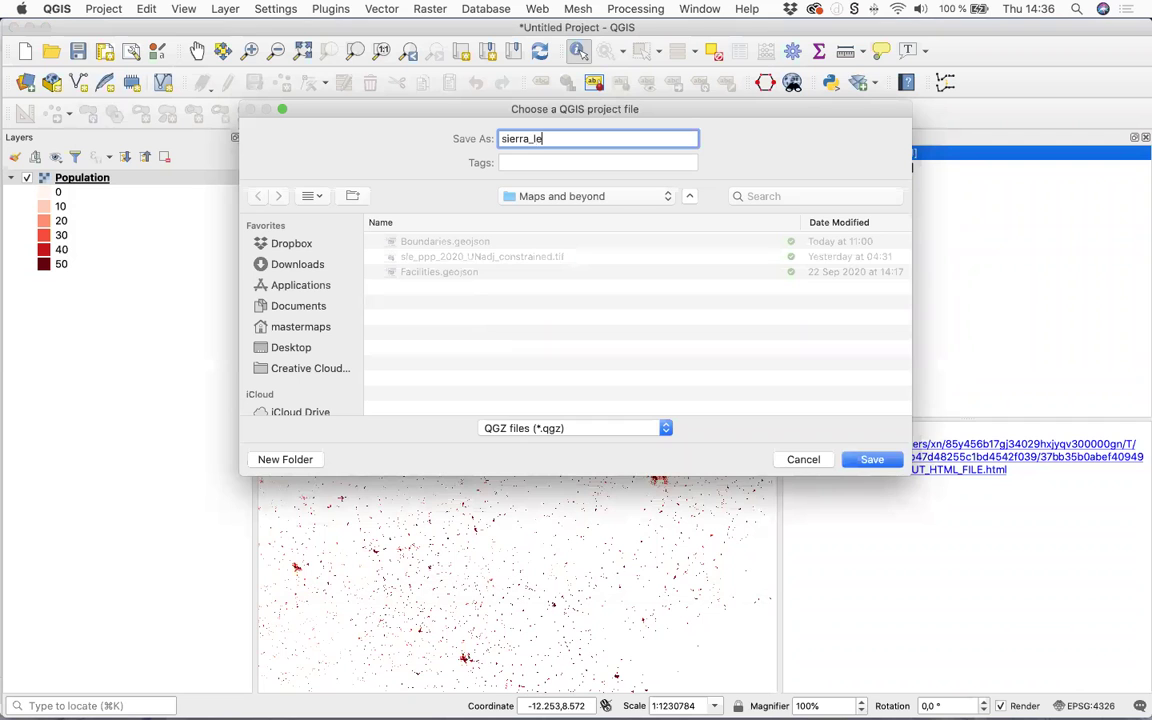
type("one_population")
key("Return")
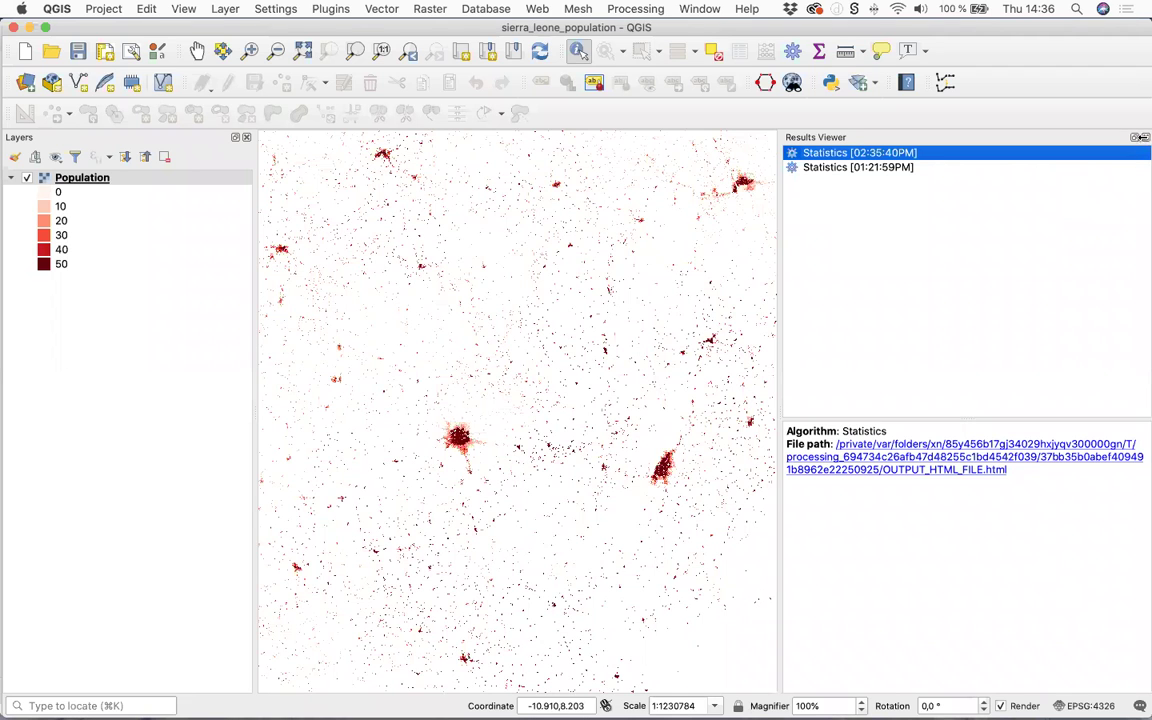
left_click(1146, 137)
Switch to DHIS2 Maps in Chrome, start a new empty map and close the downloads bar
key("super+Tab")
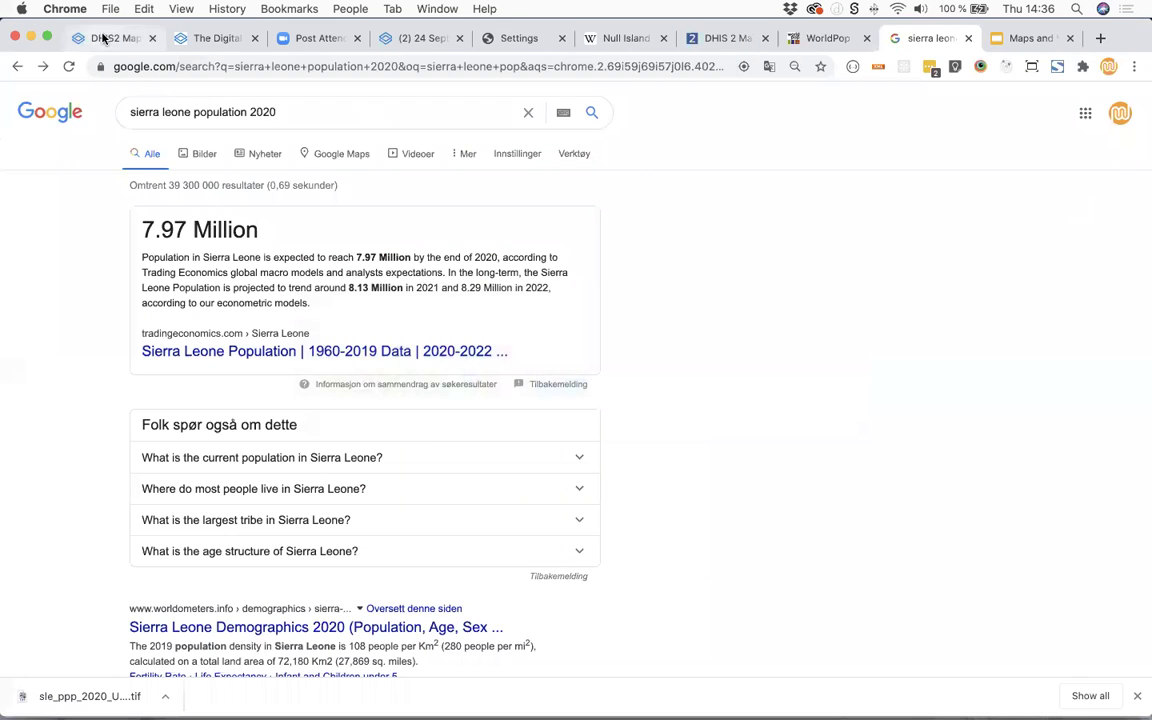
left_click(105, 38)
left_click(272, 136)
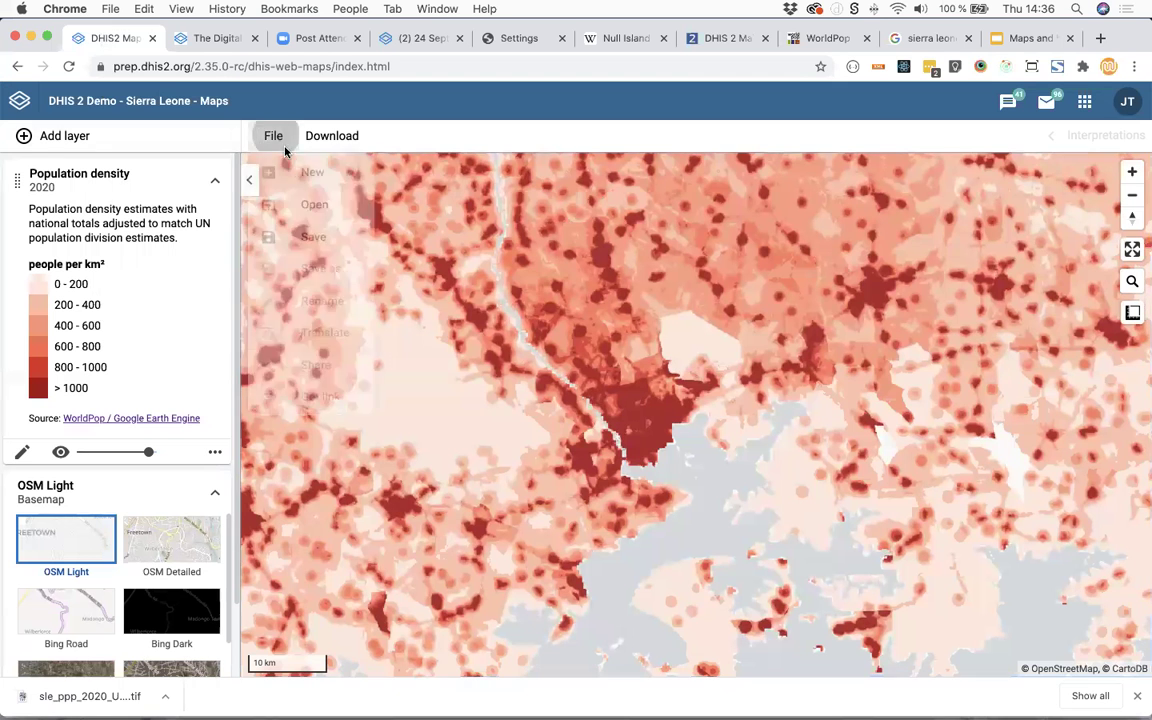
left_click(303, 178)
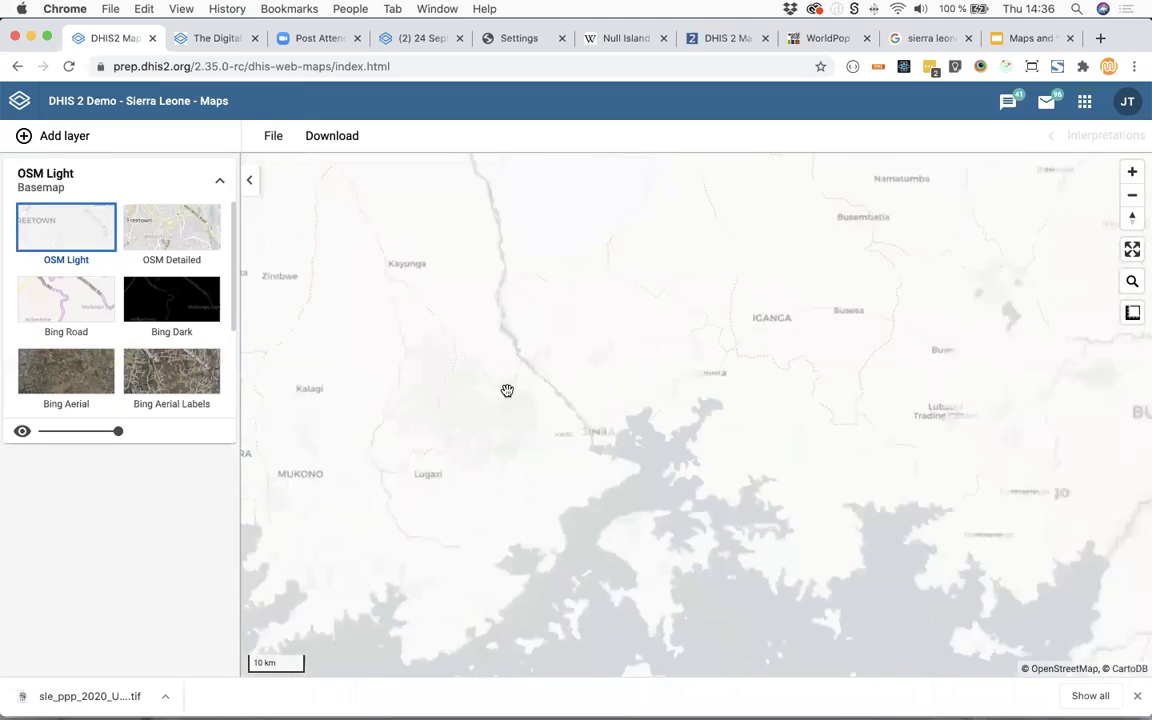
left_click(1137, 695)
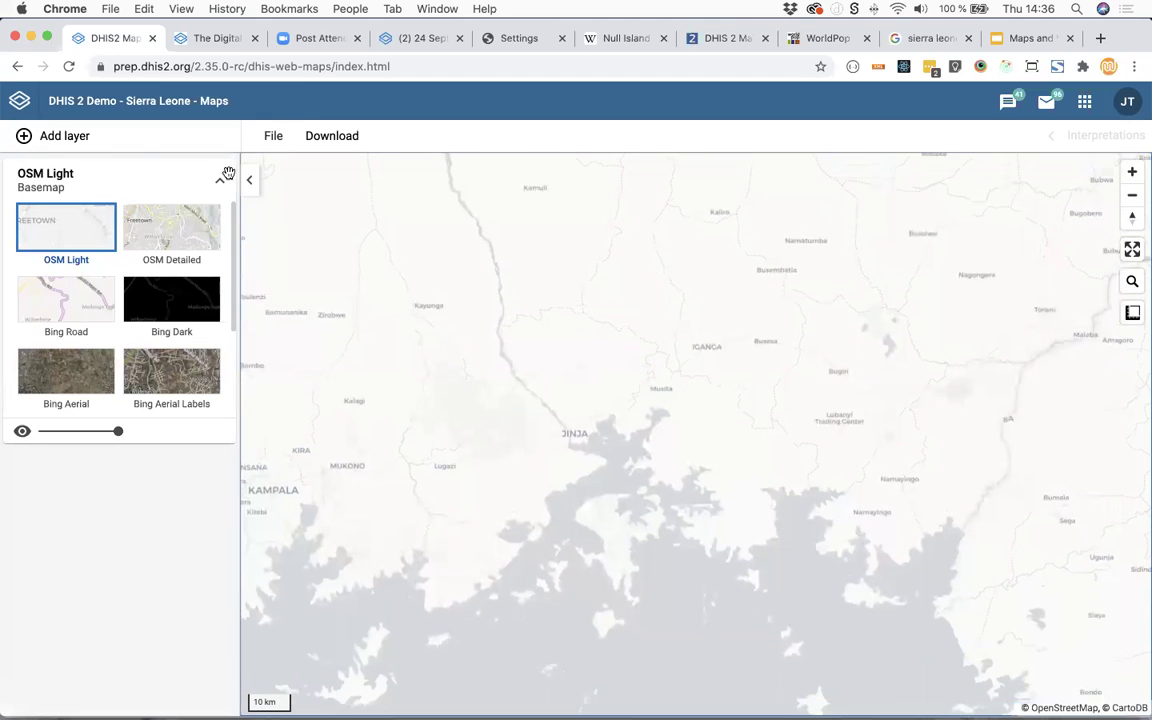
Add a boundary layer to the map with District as the organisation unit level
left_click(90, 138)
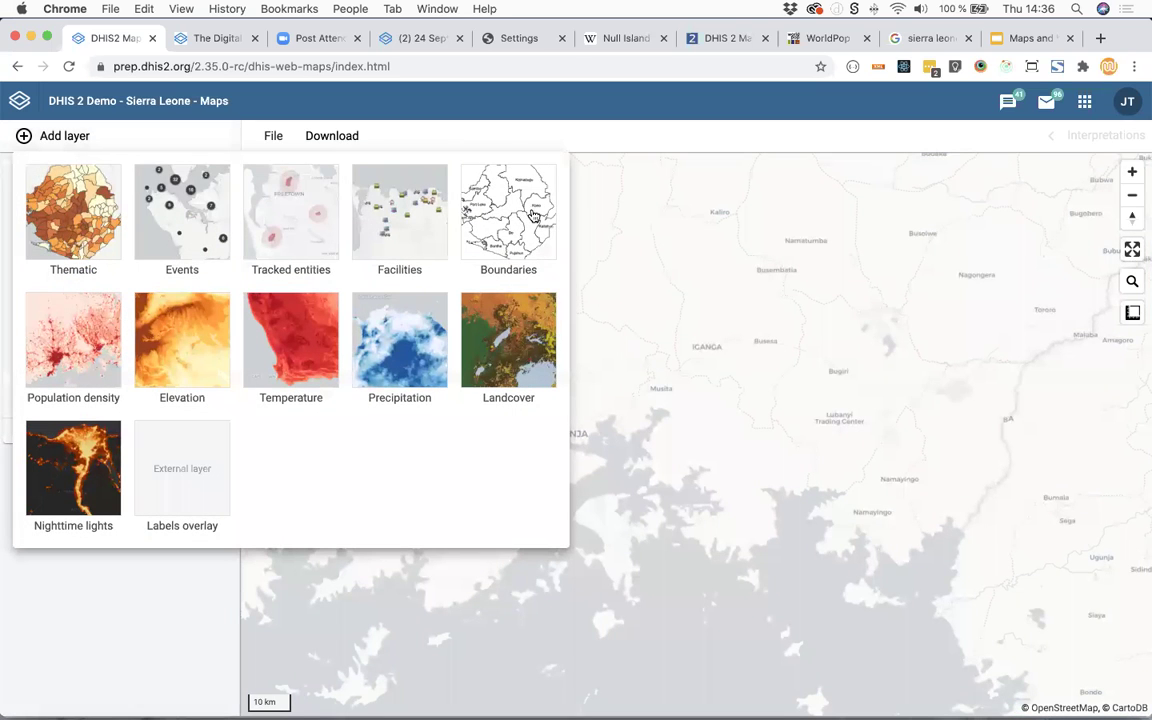
left_click(480, 194)
left_click(622, 318)
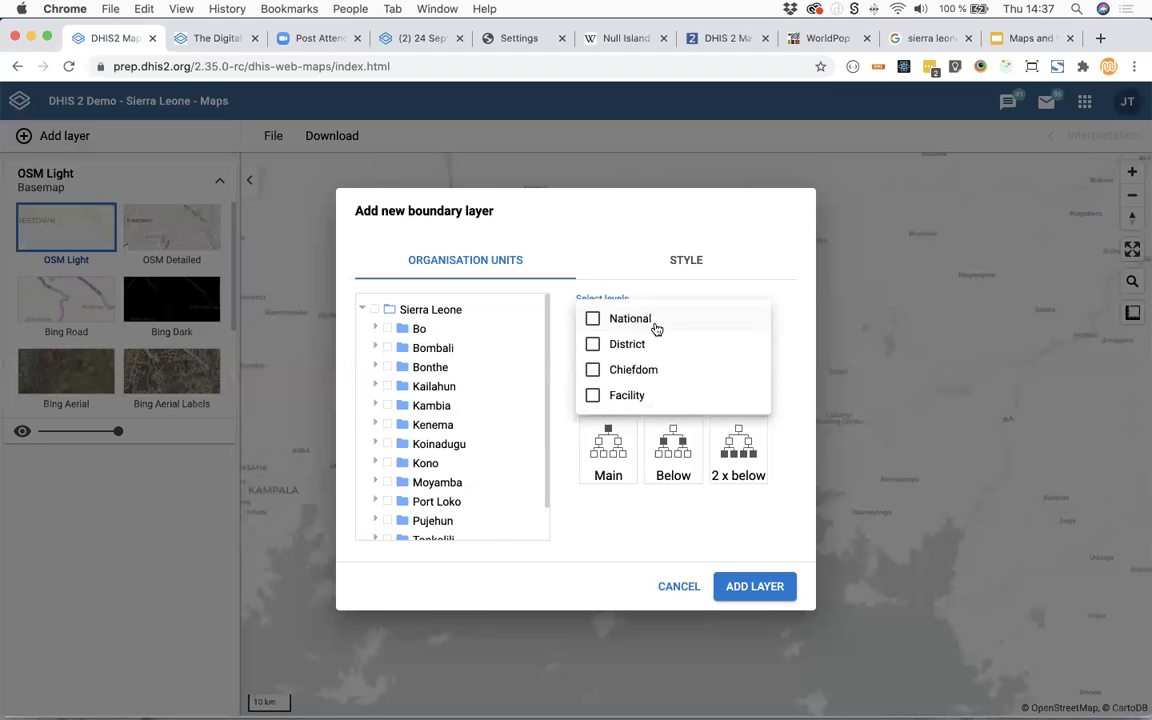
left_click(640, 344)
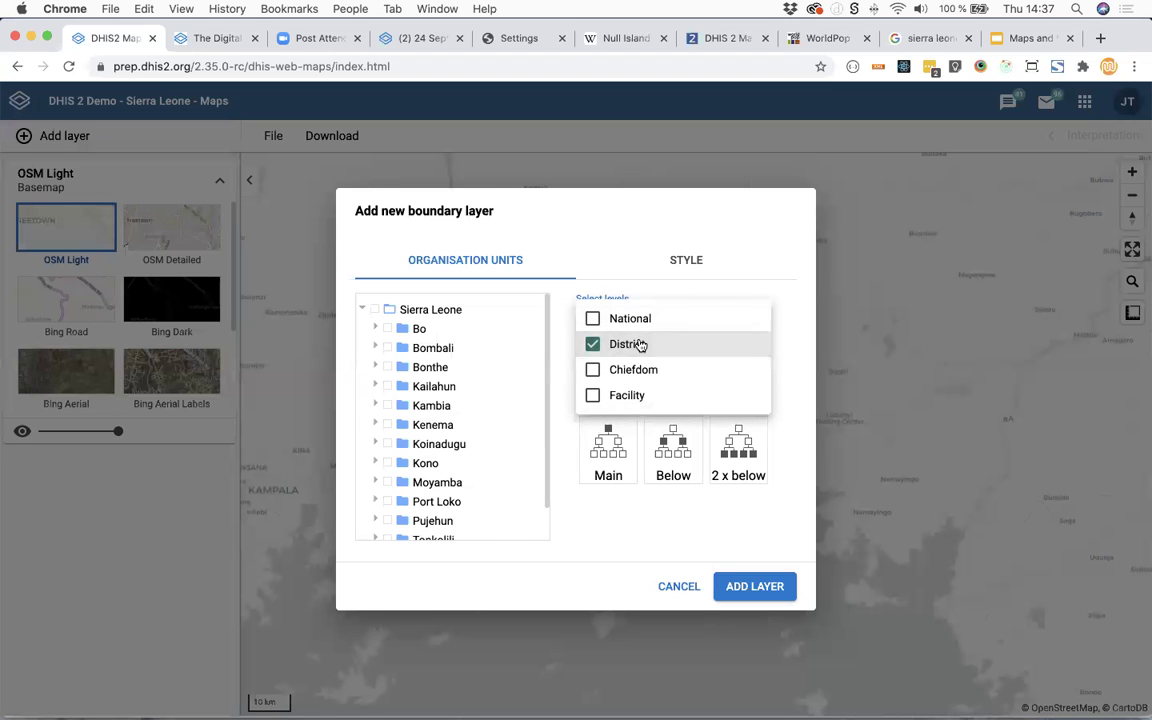
left_click(755, 588)
left_click(755, 588)
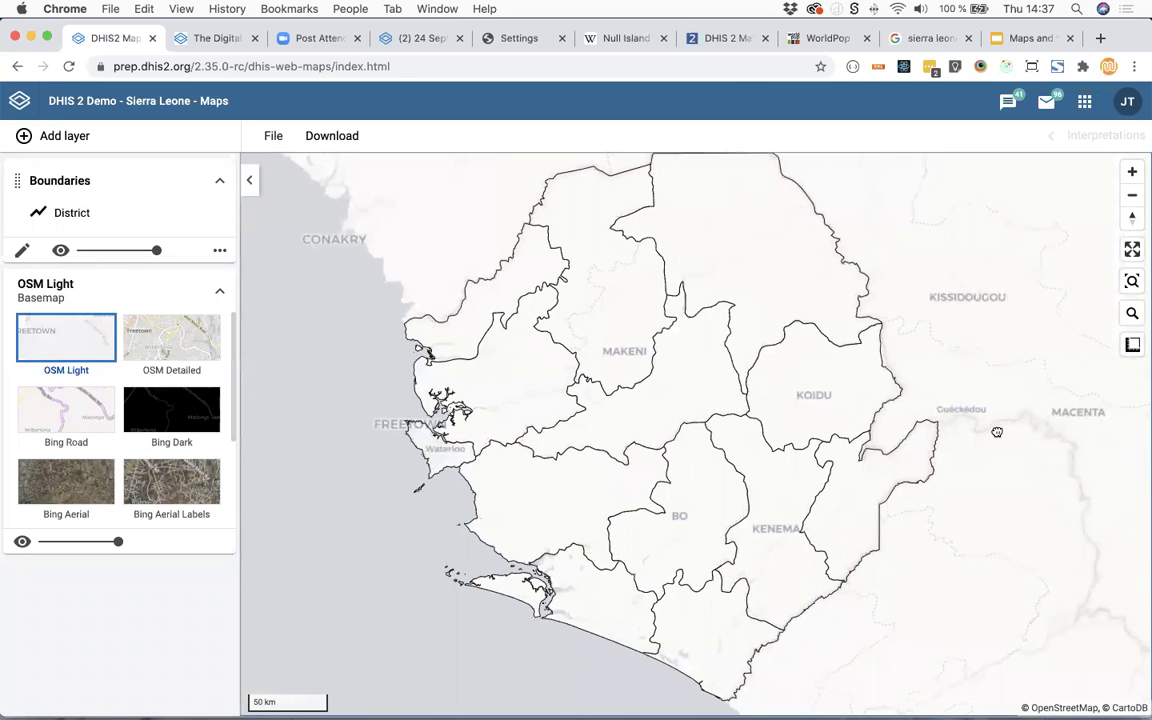
Download the data of the Boundaries layer as GeoJSON
left_click(220, 253)
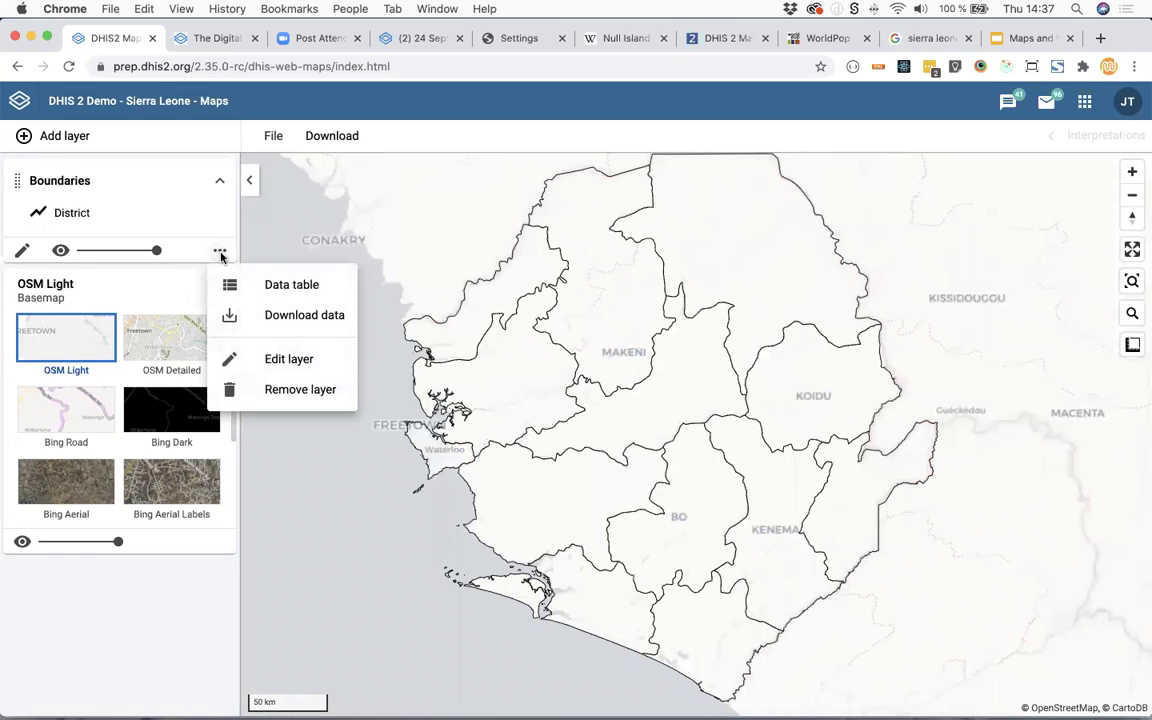
left_click(295, 316)
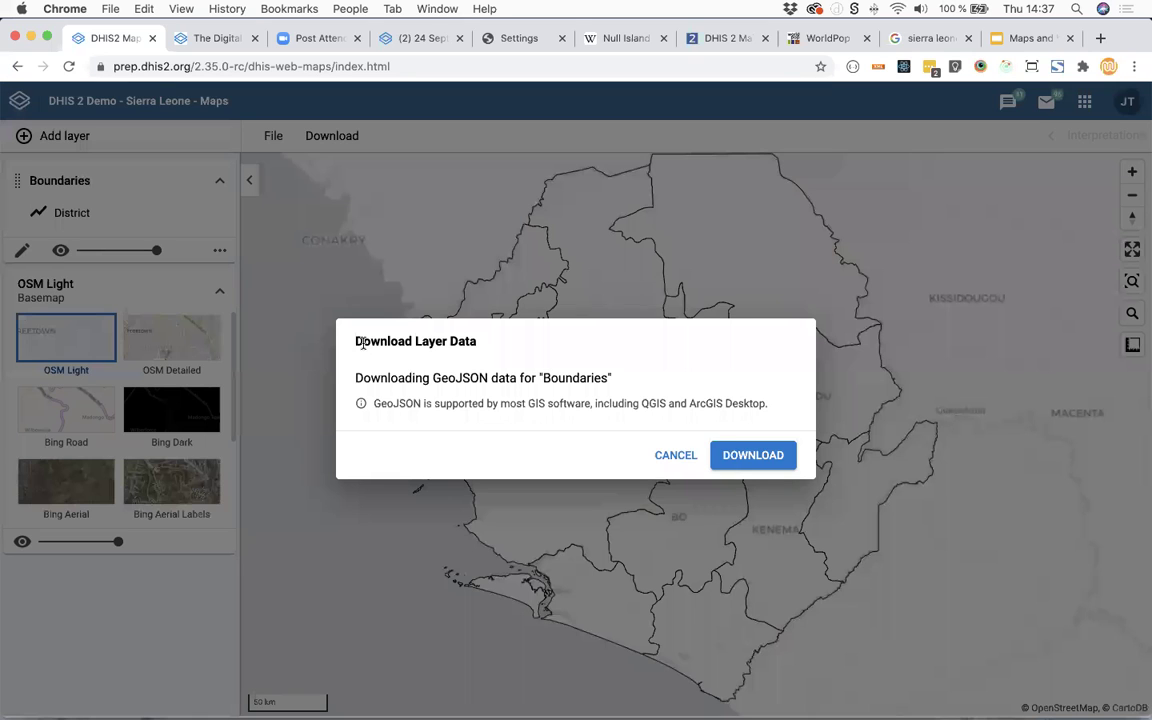
left_click(745, 452)
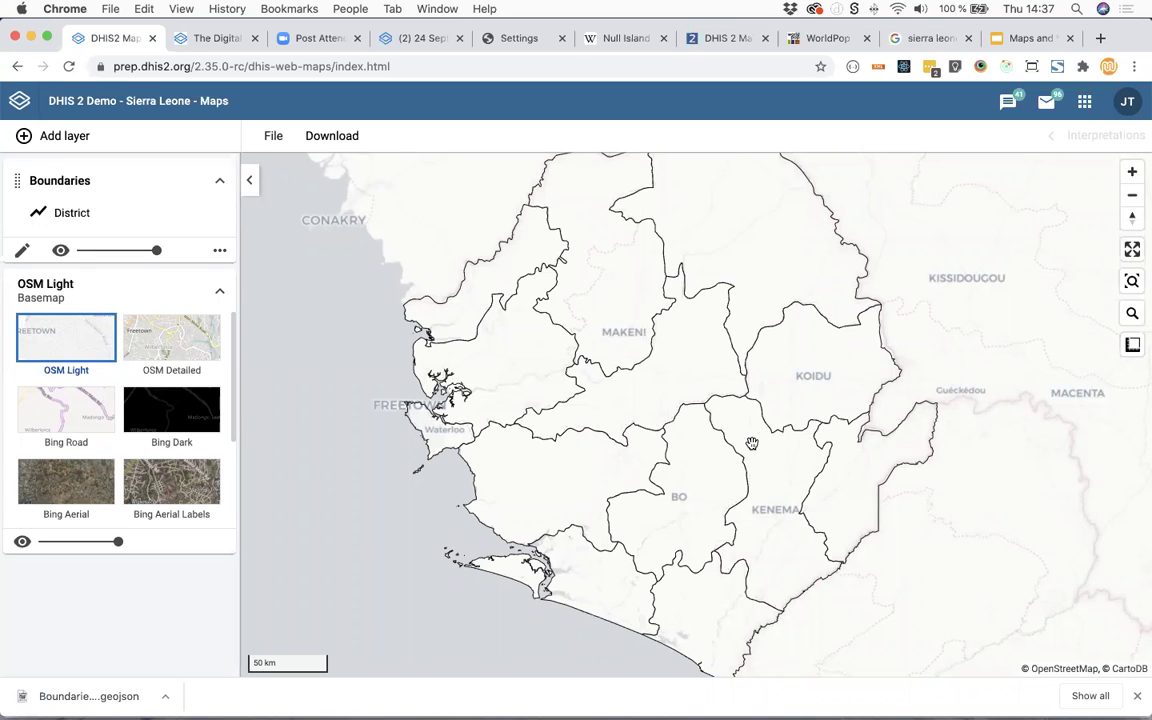
Switch to QGIS, add Boundaries.geojson from the Maps and beyond folder to the project, and close the Finder window
key("super+Tab")
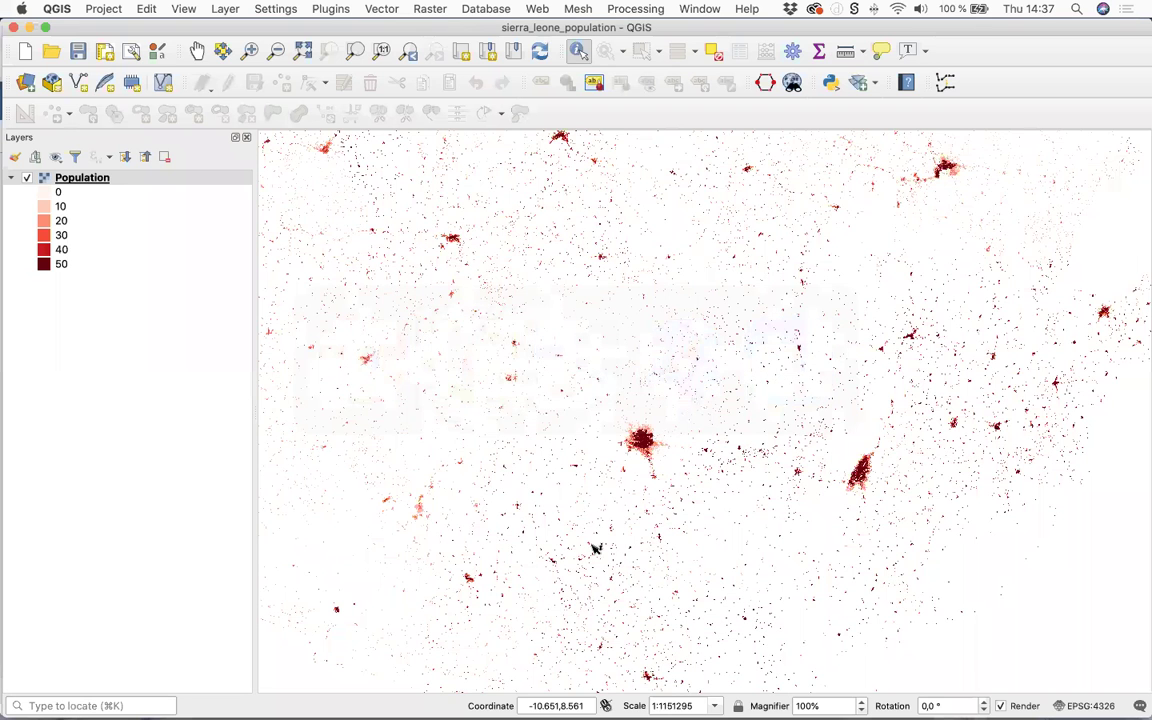
key("super+Tab")
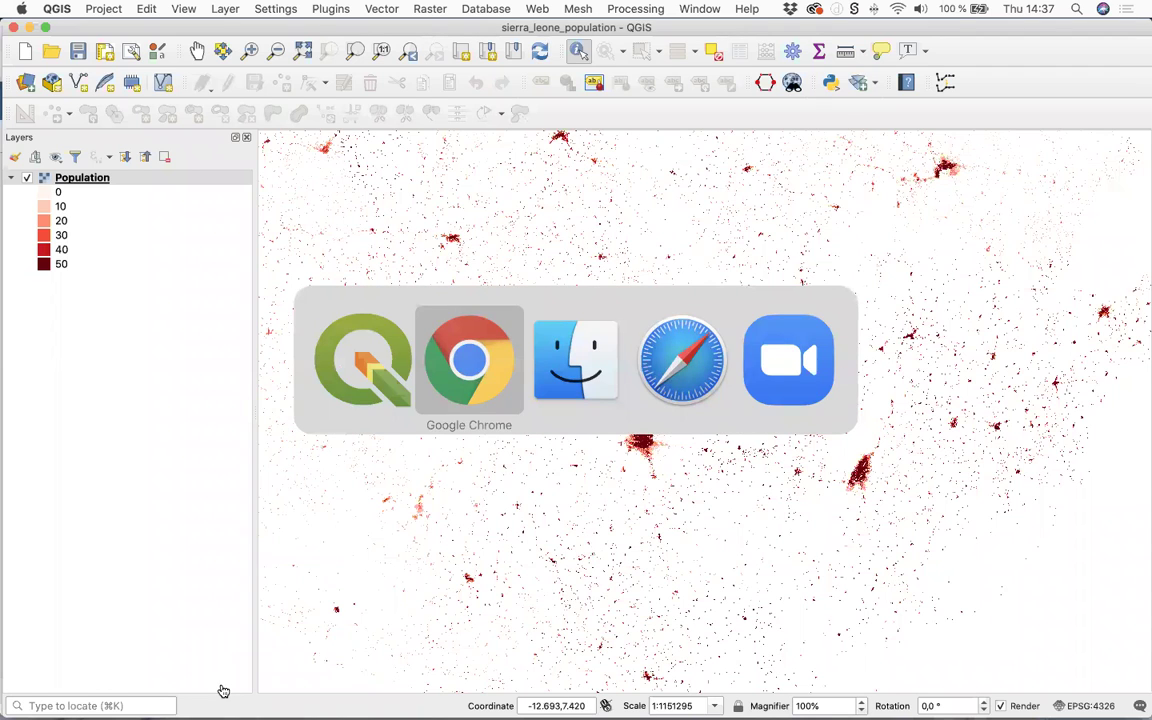
key("super+Tab")
left_click_drag(716, 308, 452, 336)
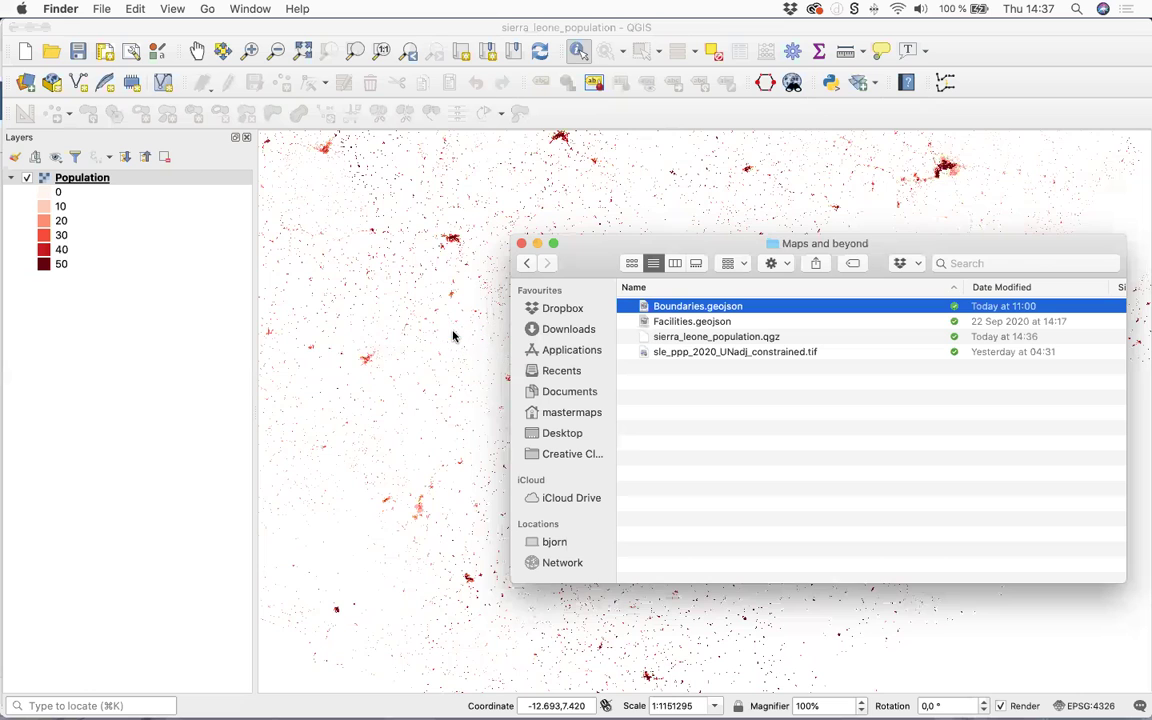
left_click(520, 245)
scroll(535, 278, "down", 4)
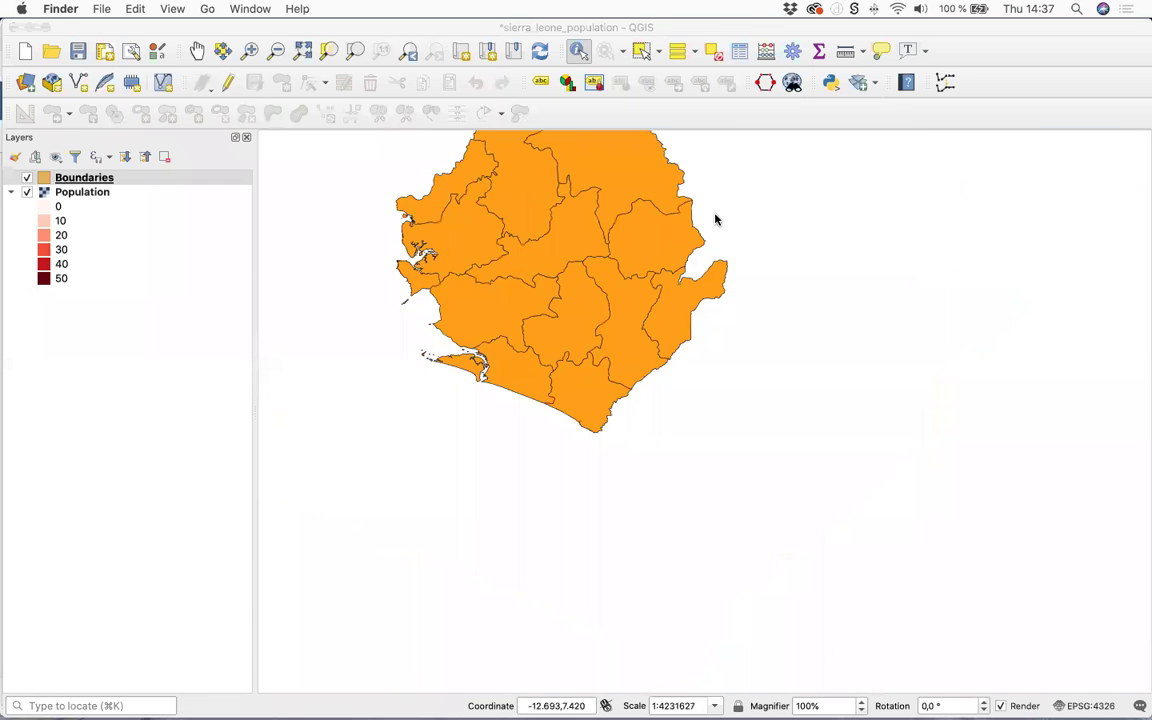
left_click(197, 50)
left_click_drag(717, 196, 753, 329)
scroll(628, 317, "up", 2)
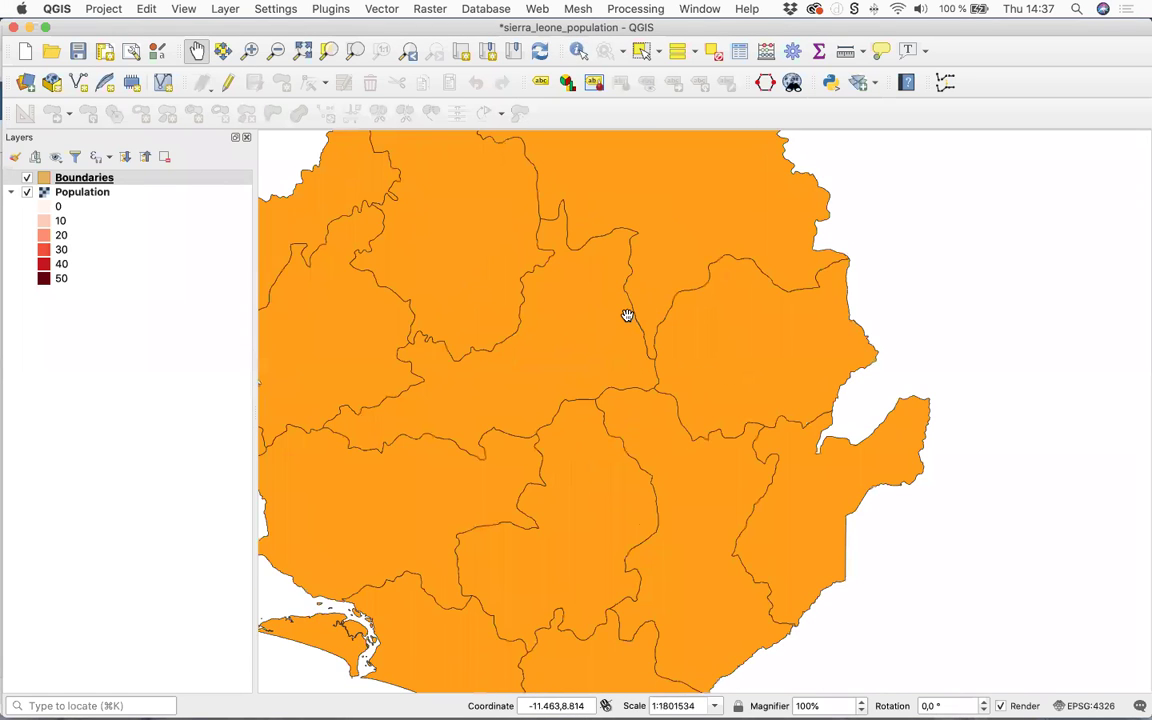
scroll(627, 316, "down", 1)
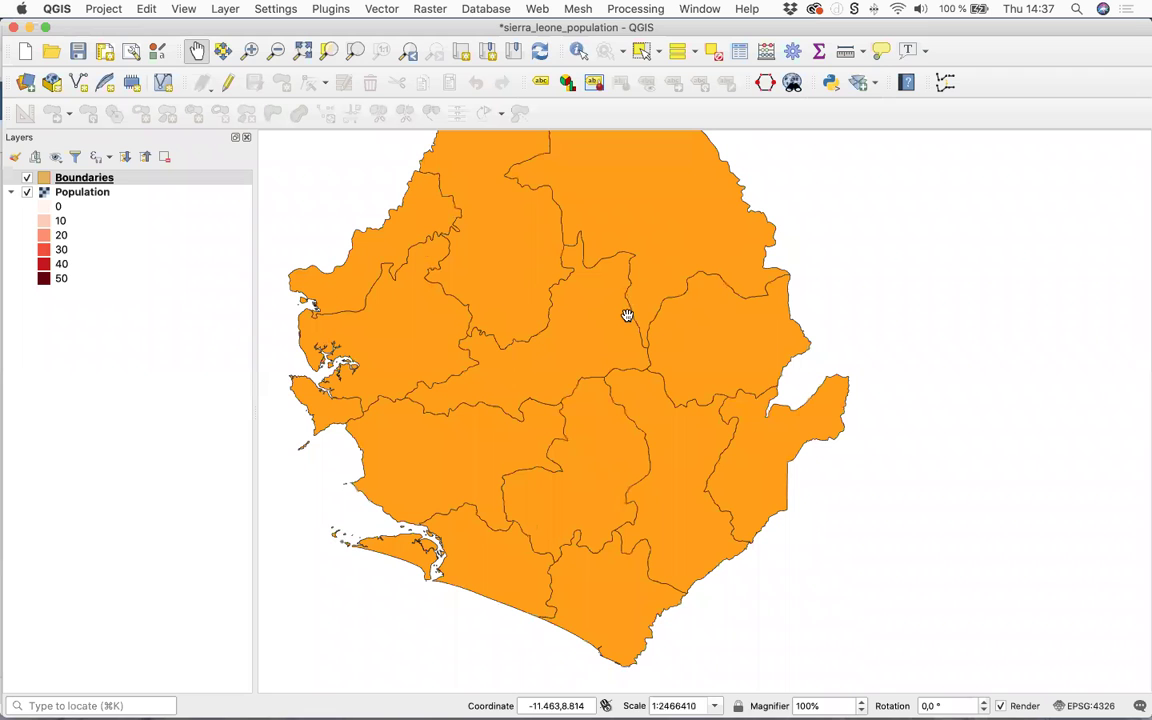
left_click_drag(828, 314, 889, 352)
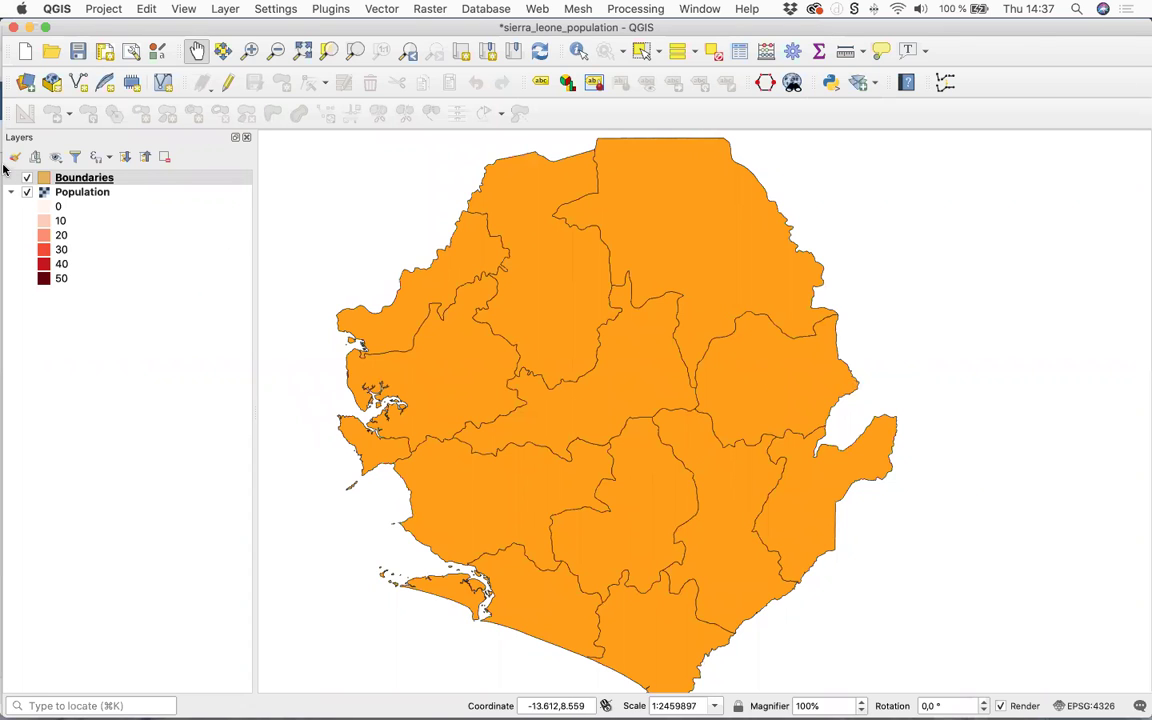
Move Population above Boundaries and back again, and set the Boundaries layer's simple fill style to No Brush
left_click_drag(58, 199, 61, 176)
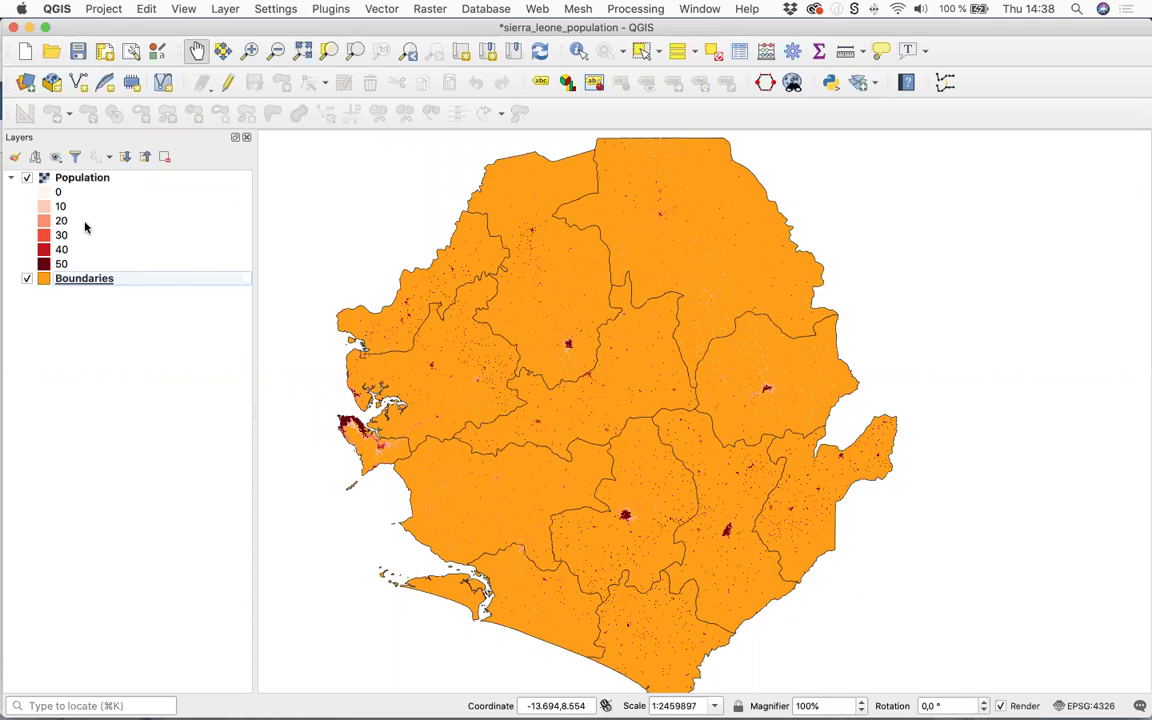
left_click_drag(82, 280, 90, 177)
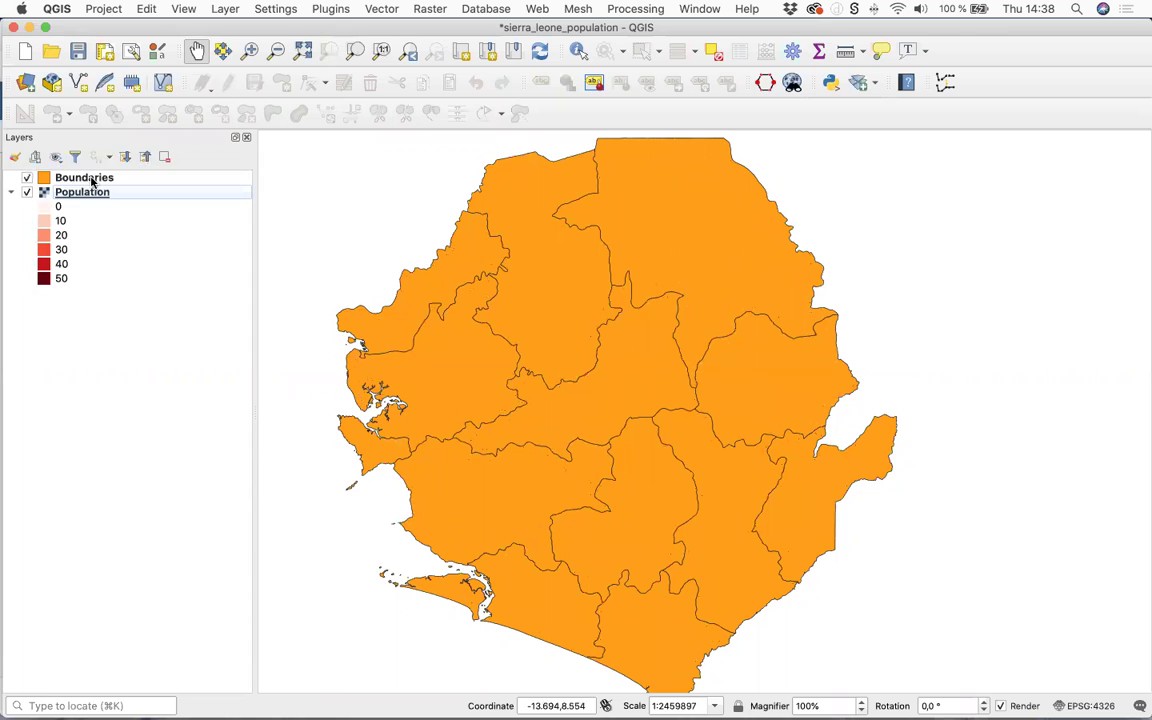
left_click(91, 179)
double_click(91, 178)
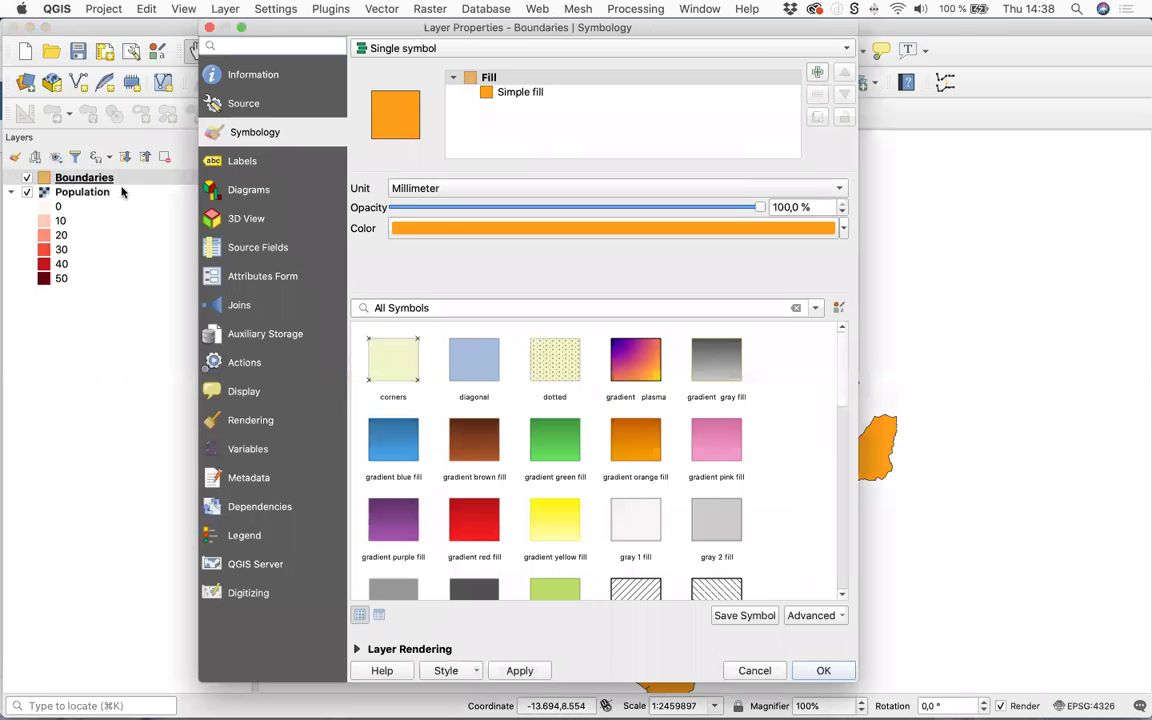
left_click(524, 93)
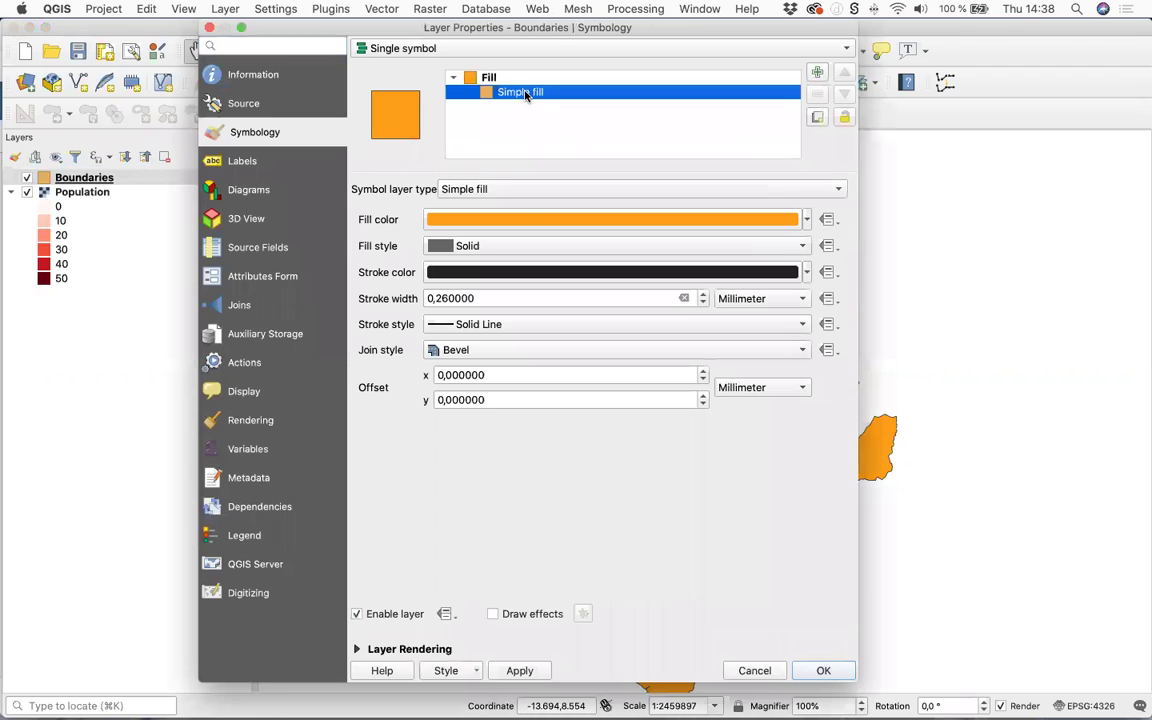
left_click(500, 248)
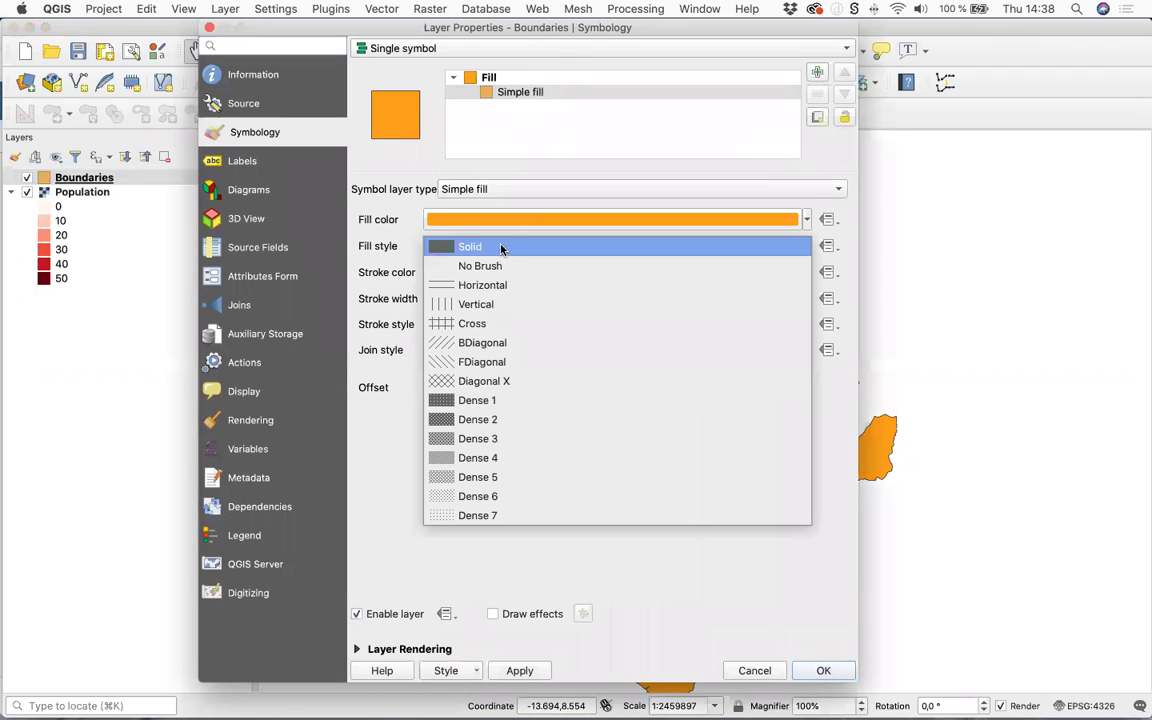
left_click(500, 267)
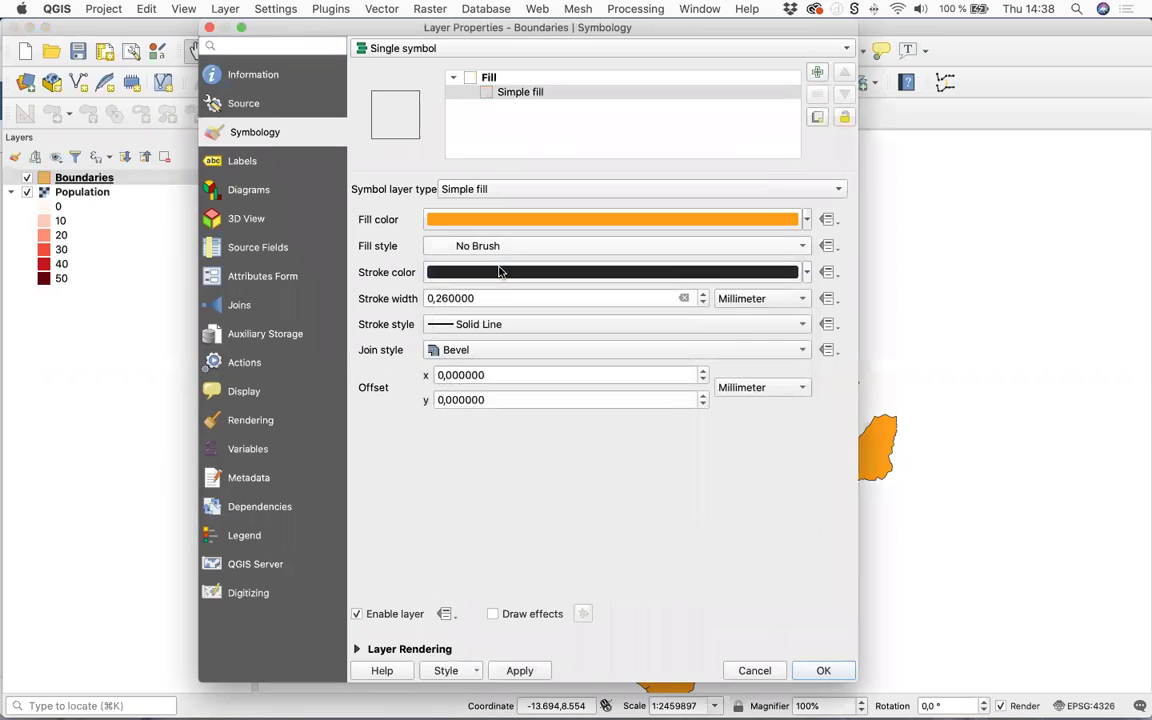
left_click(823, 671)
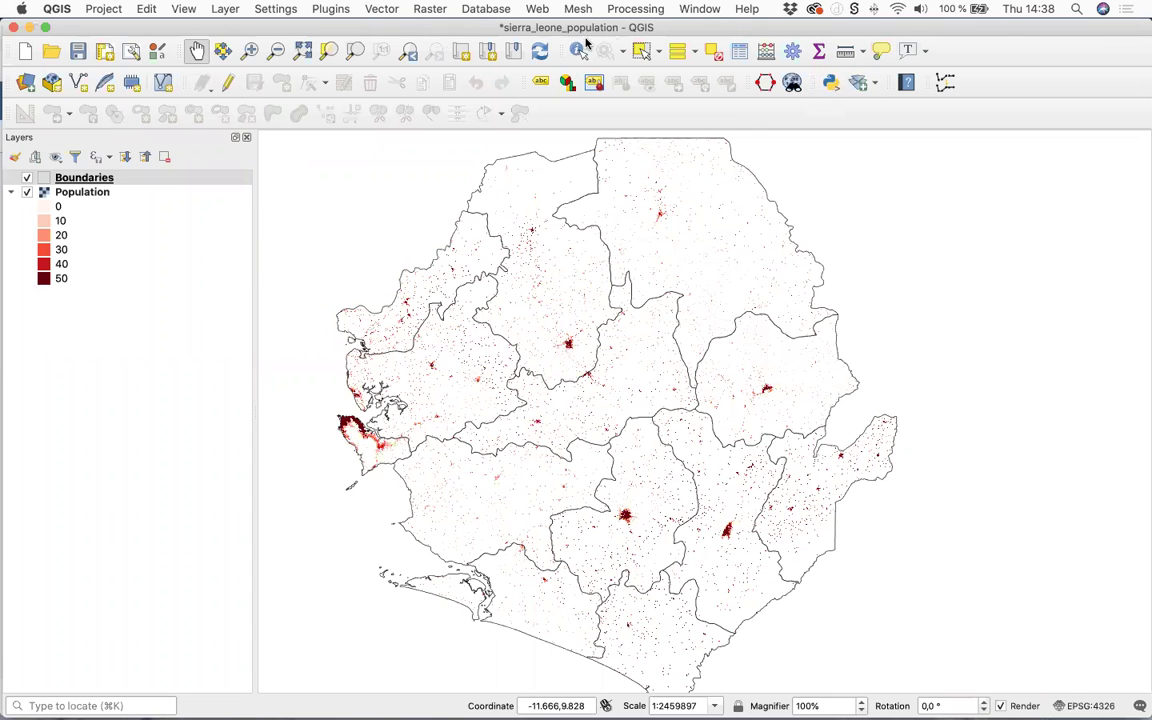
Run Zonal statistics on Population Band 1 (Gray) per Boundaries zone with prefix pop_ and Count, Sum and Mean, and close the Processing Toolbox
left_click(792, 50)
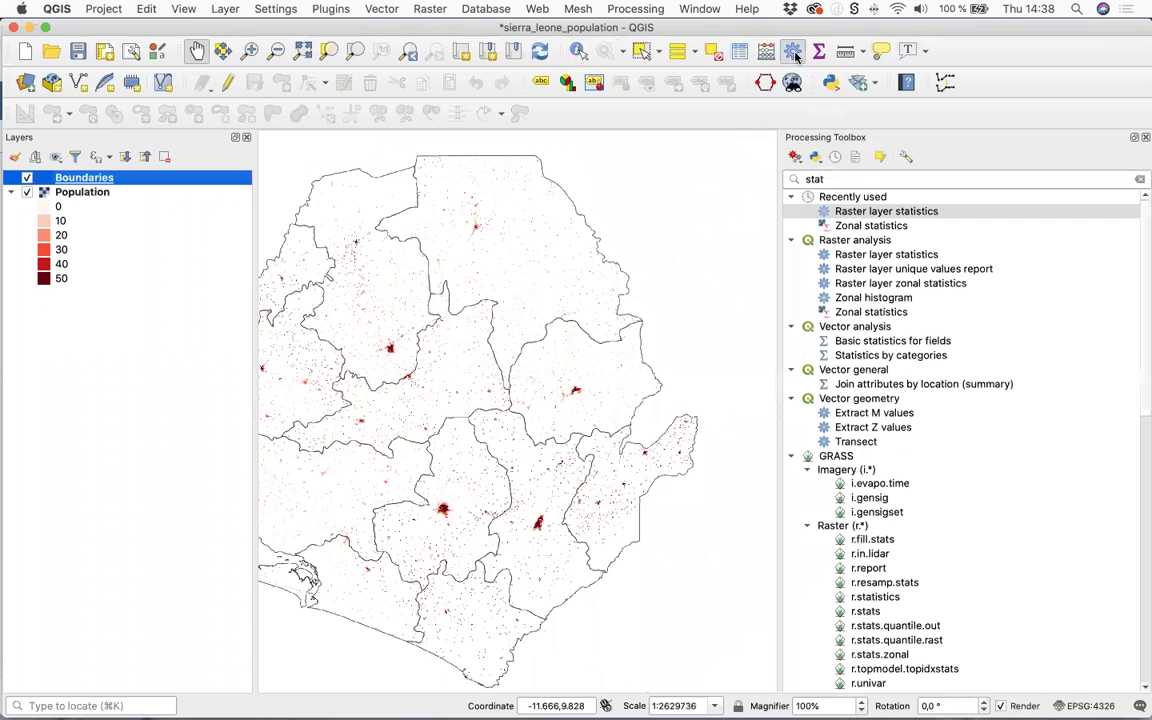
left_click(843, 180)
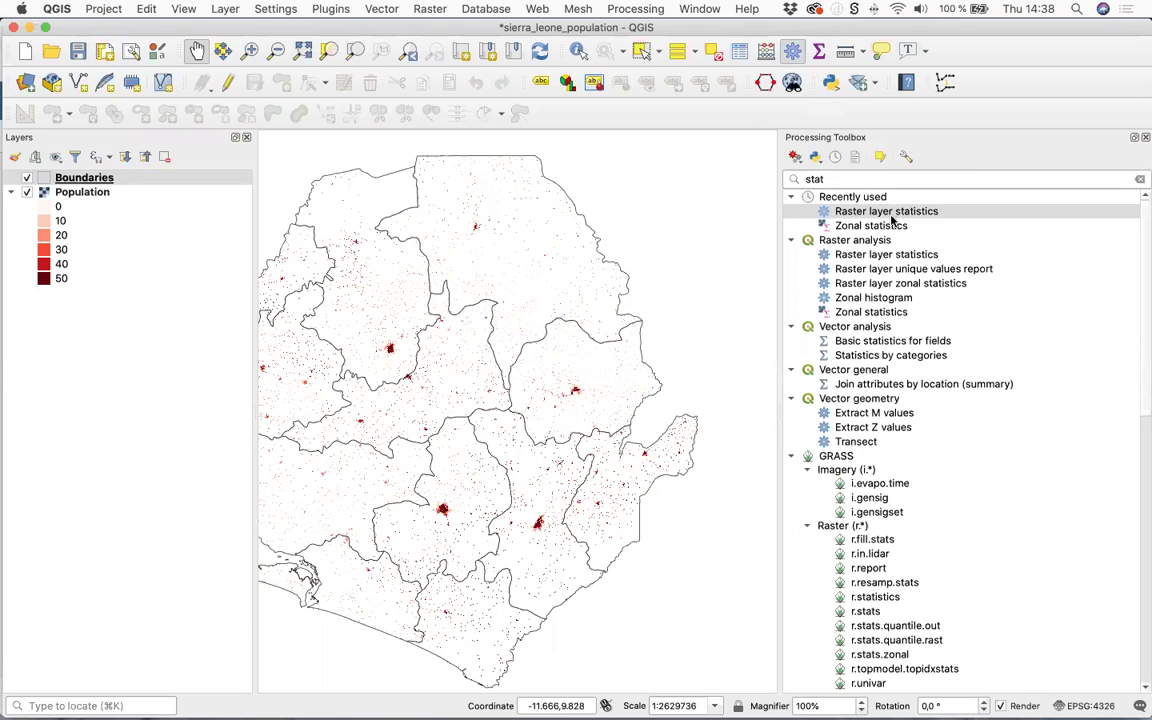
double_click(870, 226)
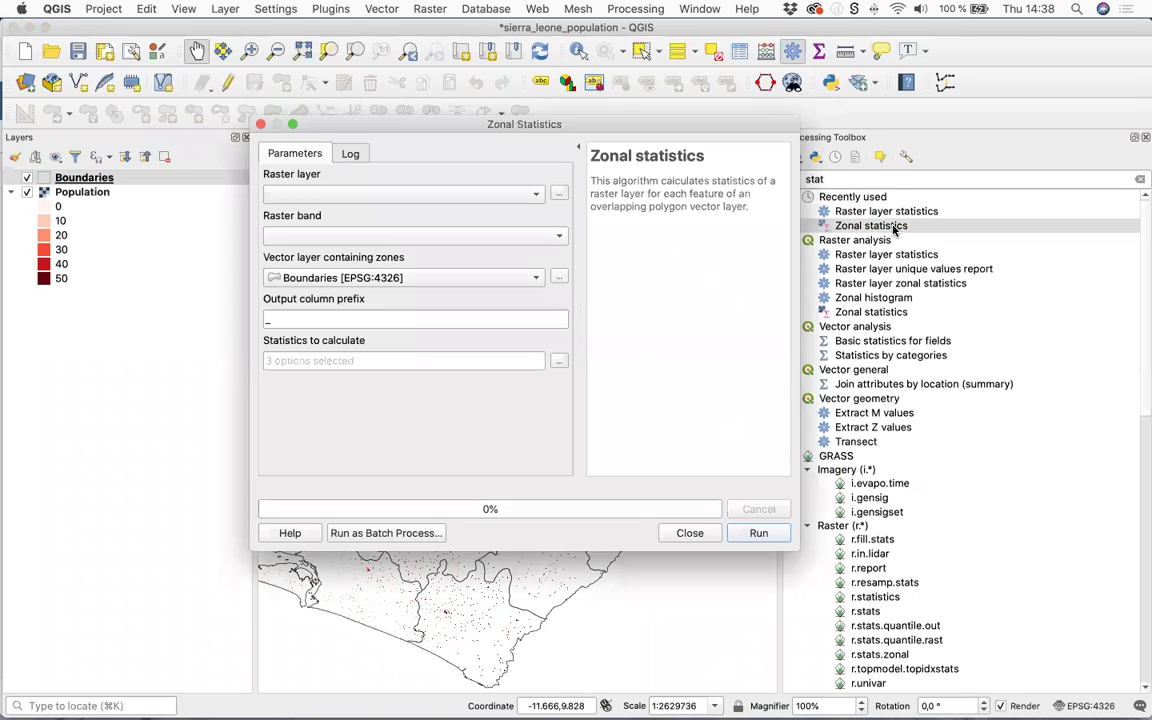
left_click(372, 198)
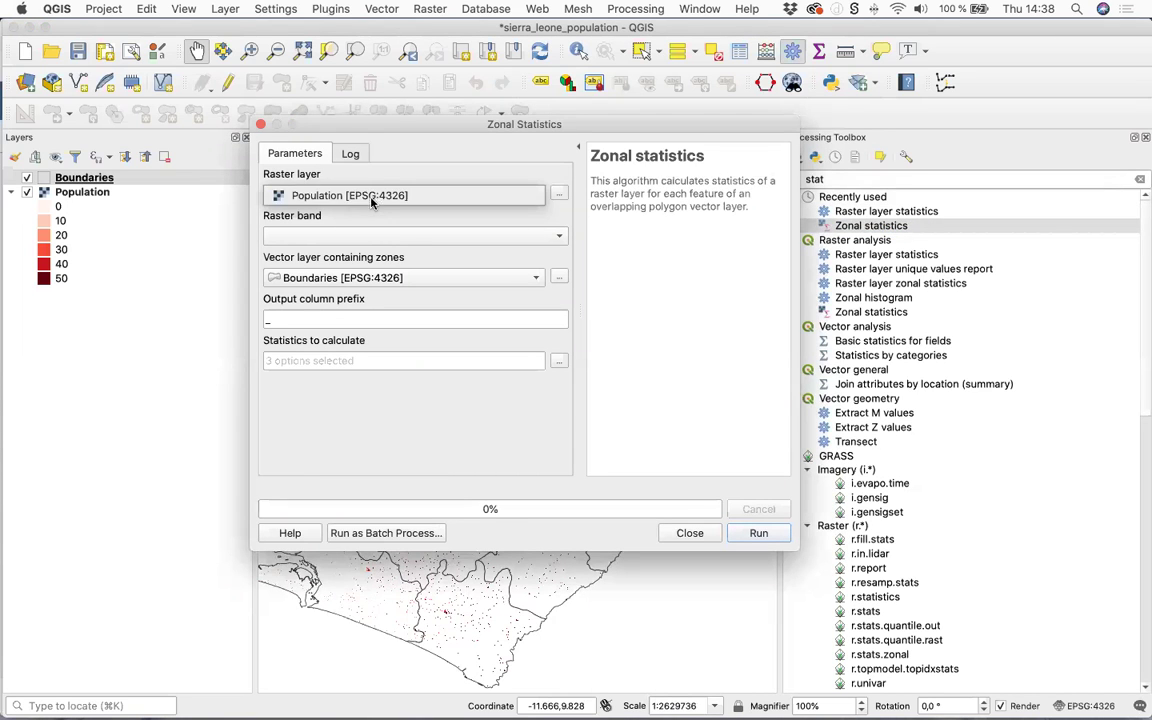
left_click(342, 195)
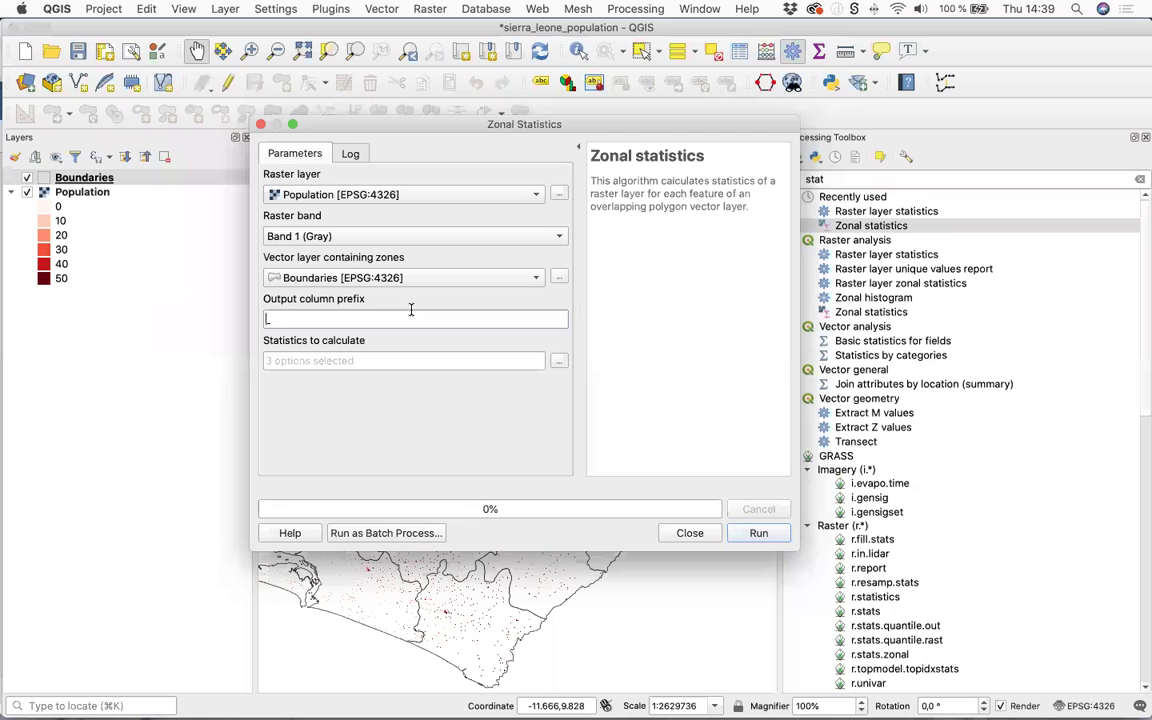
type("pop")
left_click(558, 362)
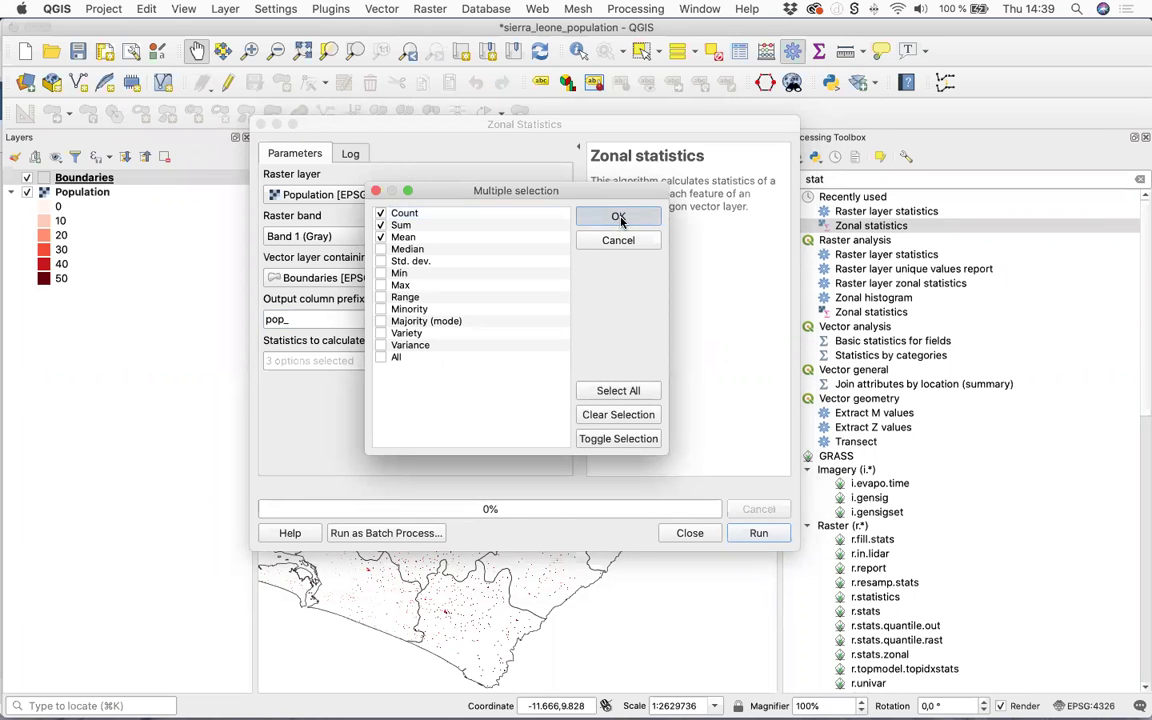
left_click(585, 216)
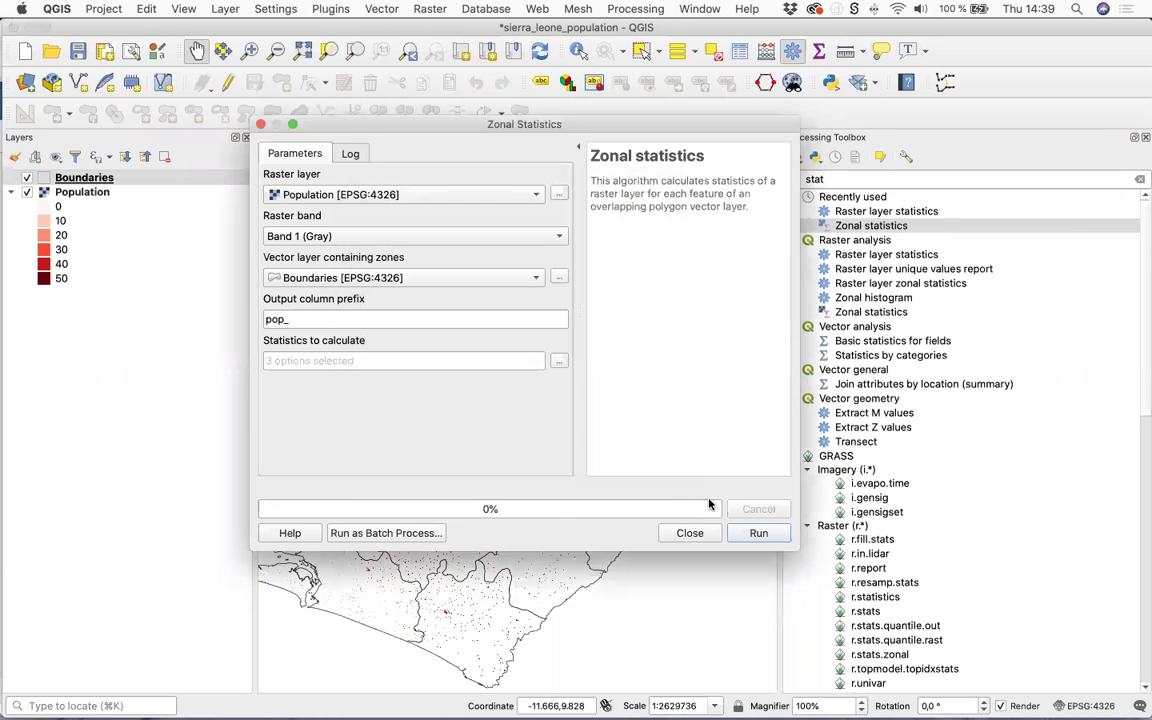
left_click(759, 534)
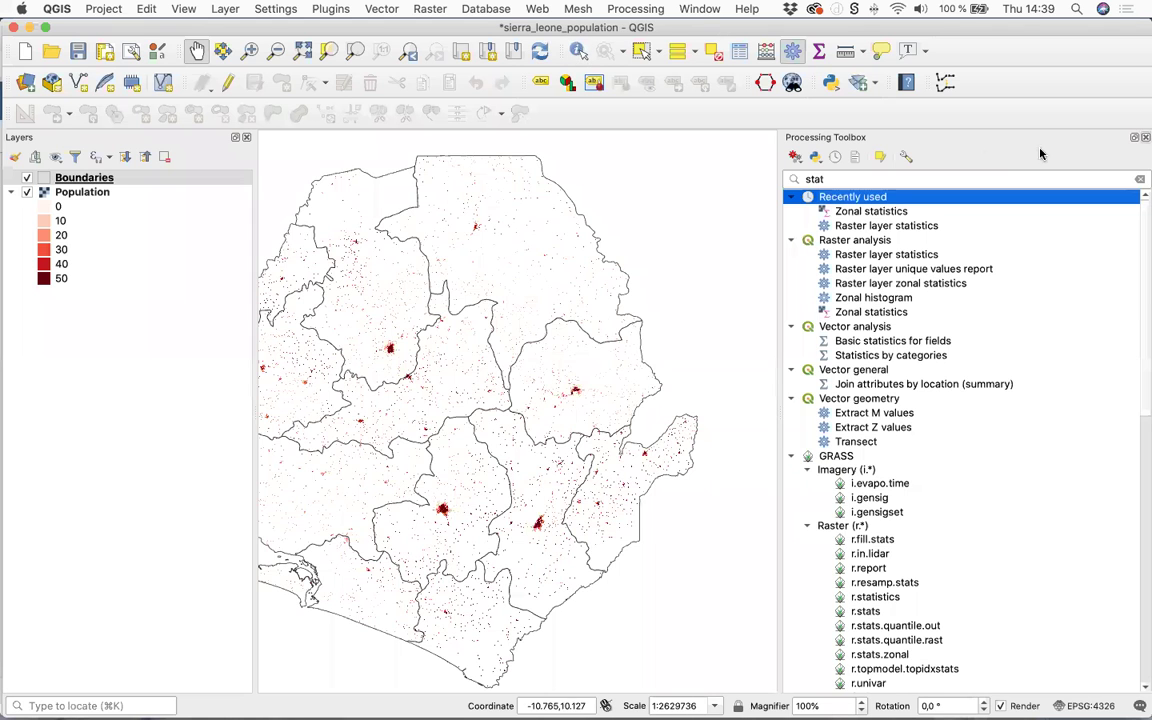
left_click(1145, 137)
Identify the Koinadugu district in the Boundaries layer to examine its population statistics
left_click(578, 50)
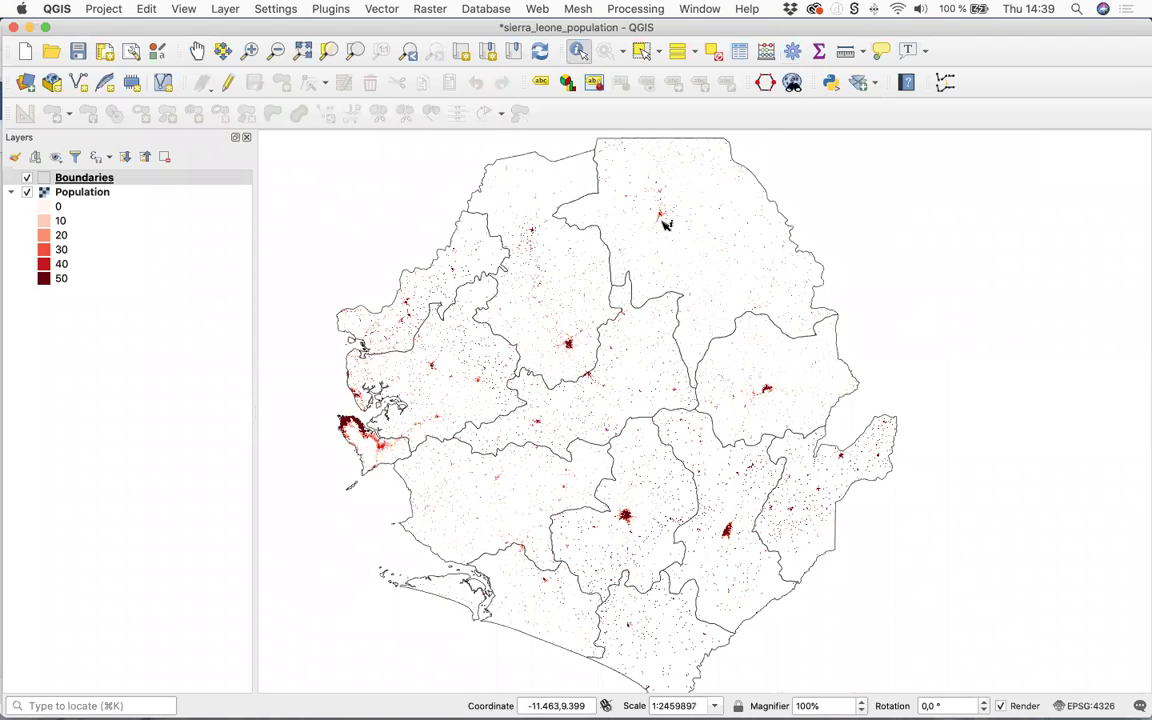
left_click(710, 249)
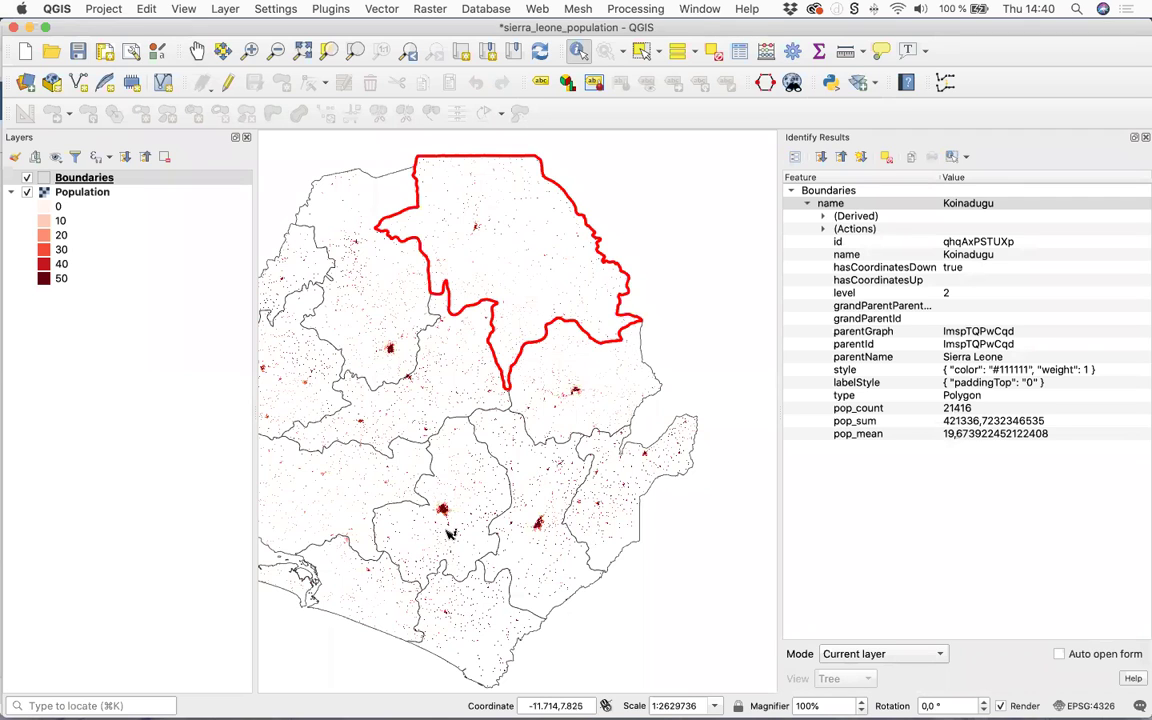
Identify the Bo district in the Boundaries layer and examine its pop_count and pop_sum values
left_click(450, 533)
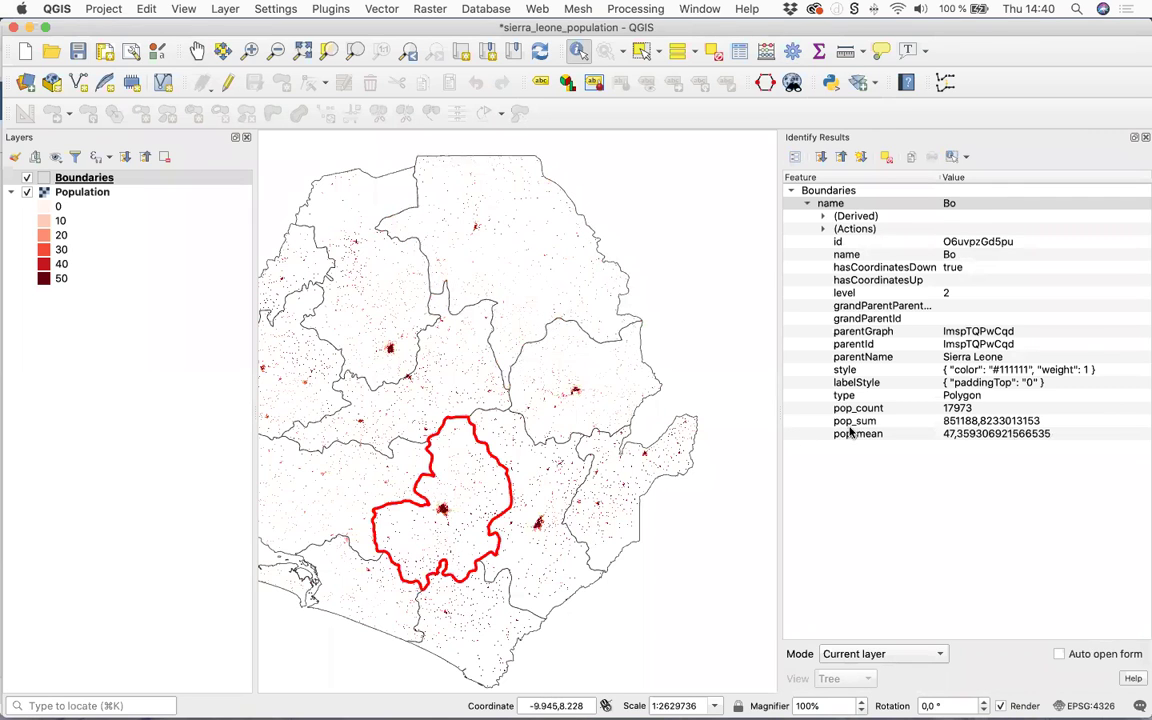
left_click(950, 411)
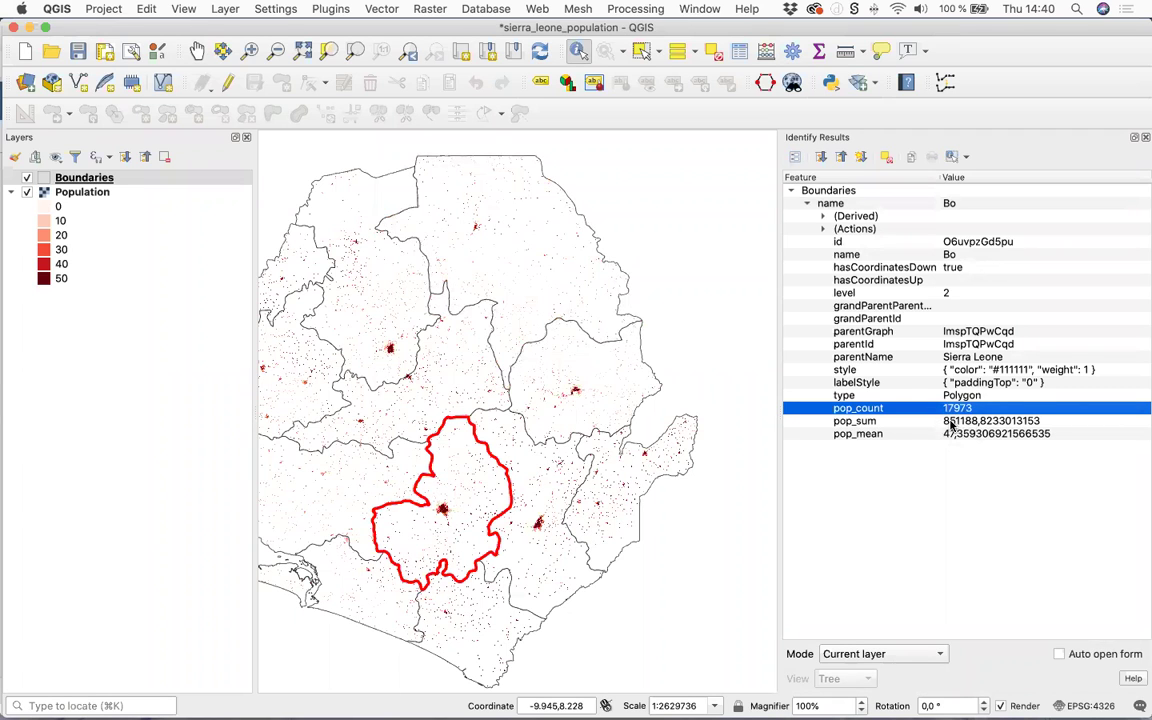
left_click(963, 423)
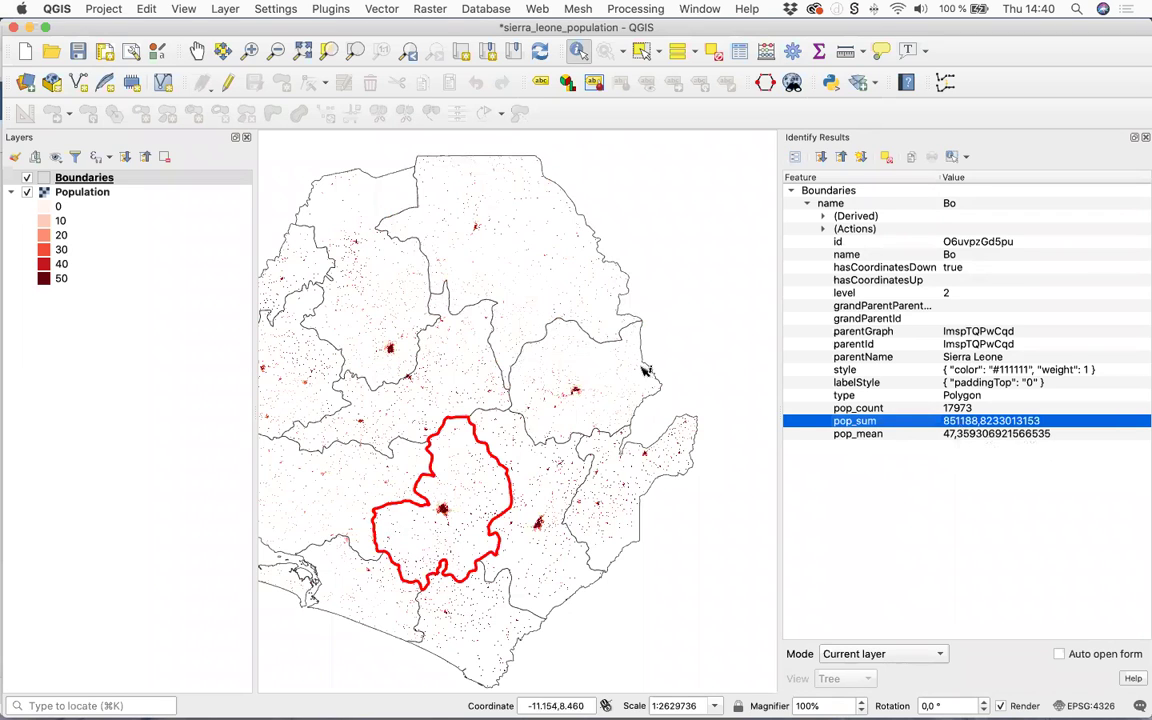
Open the Boundaries layer's attribute table and look through its columns
right_click(84, 180)
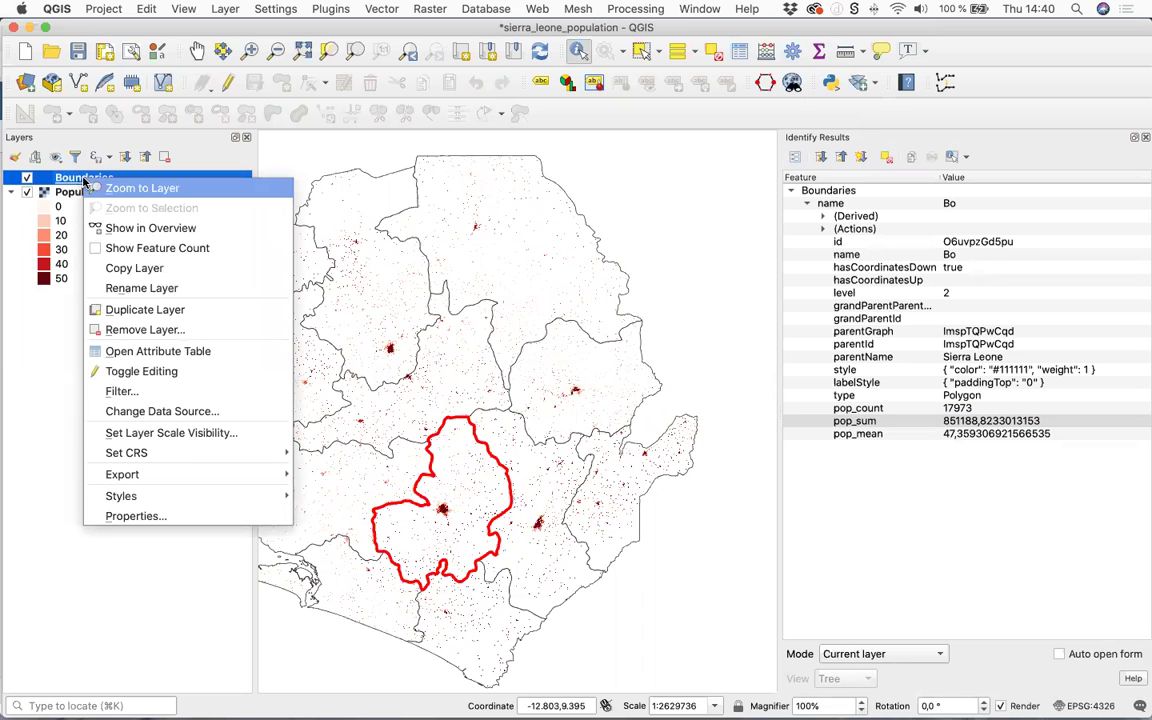
left_click(170, 355)
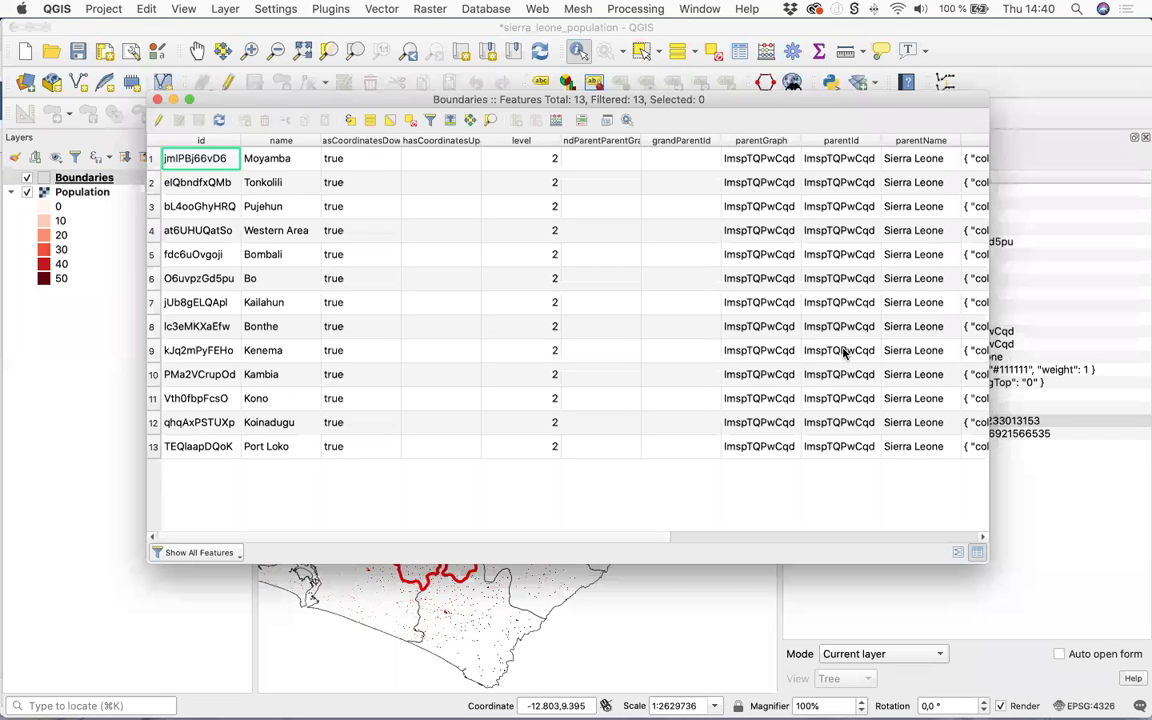
scroll(843, 350, "right", 10)
scroll(843, 350, "left", 10)
Organize the Boundaries attribute table's columns, deselecting all of them and enabling only name and pop_sum
right_click(308, 145)
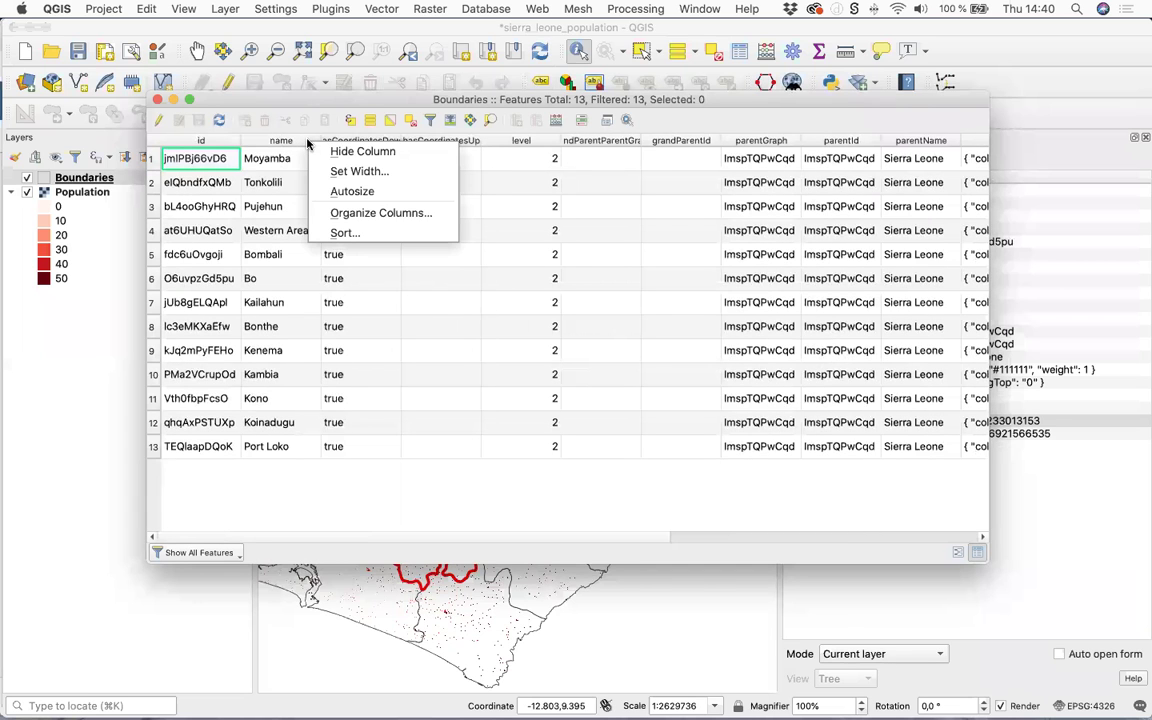
left_click(375, 213)
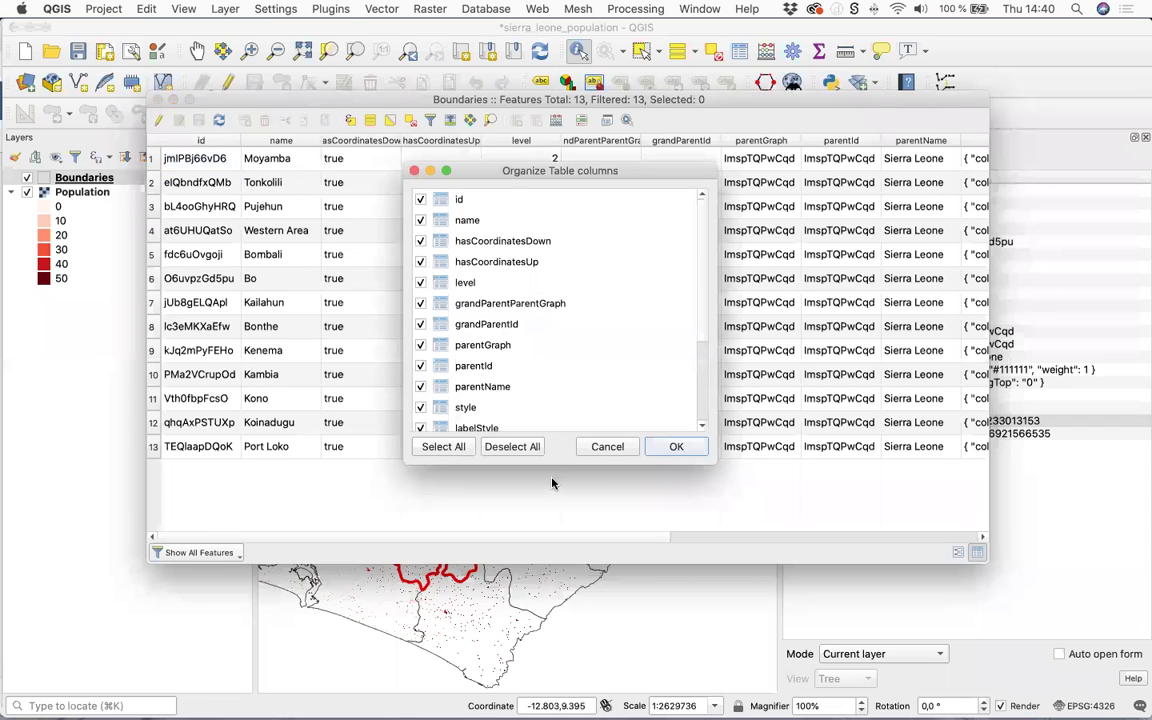
left_click(528, 447)
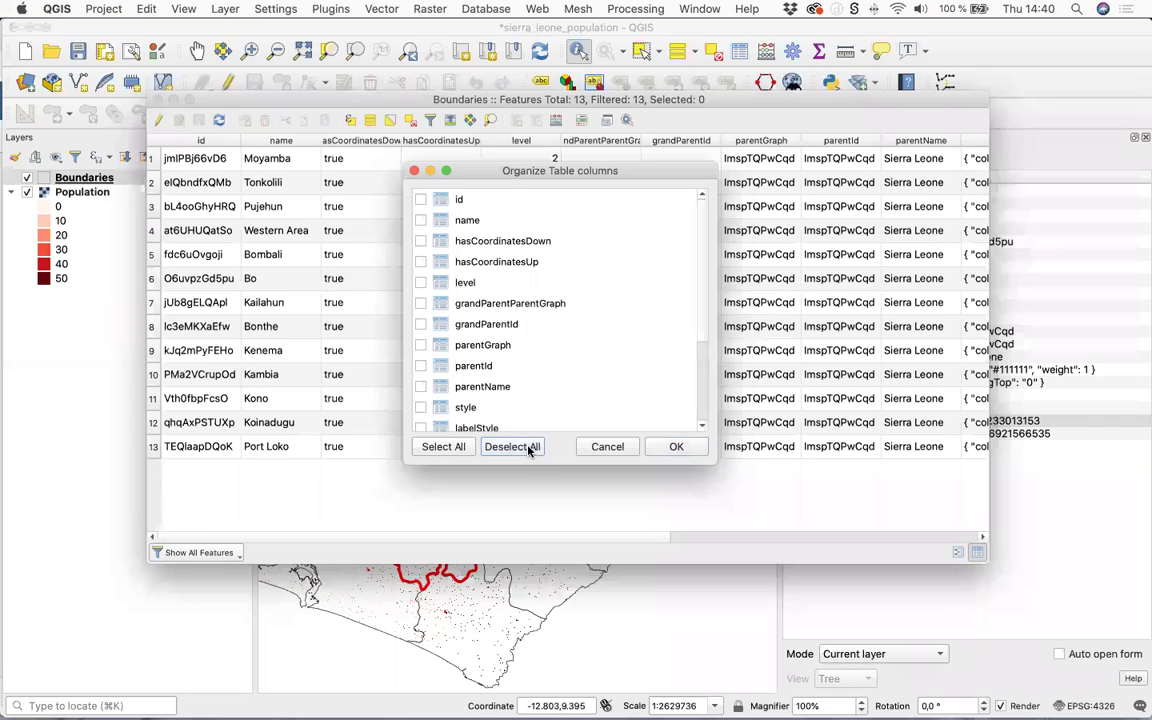
left_click(421, 221)
scroll(532, 353, "down", 5)
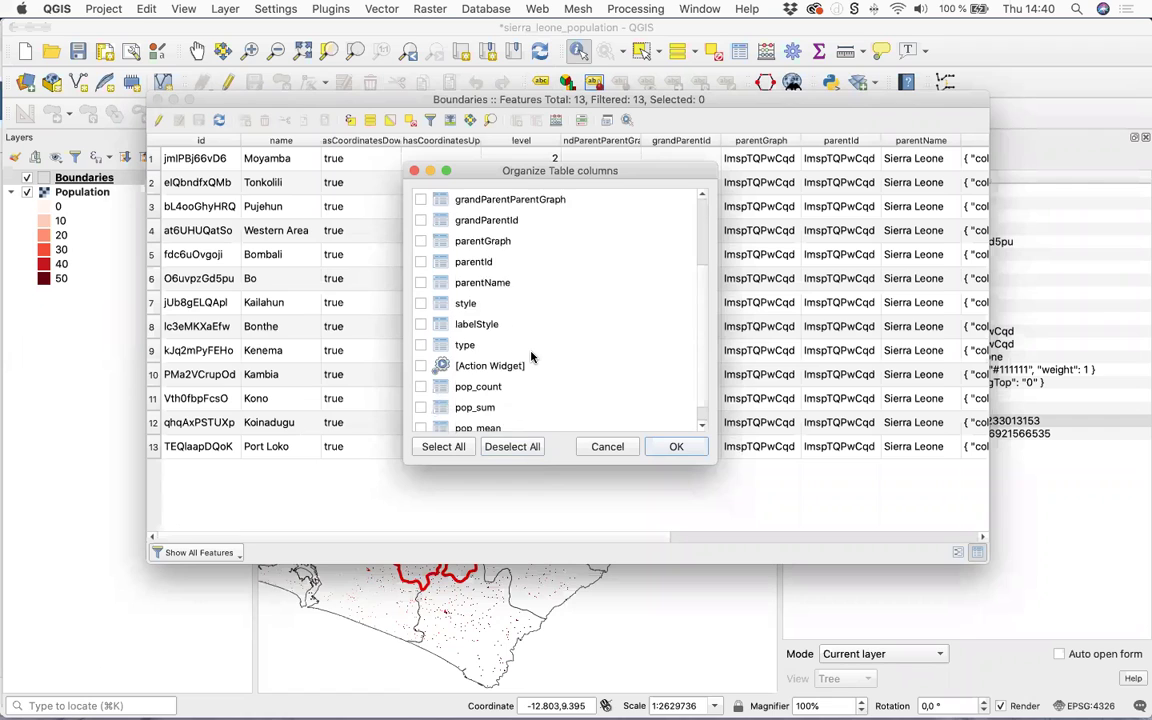
left_click(421, 387)
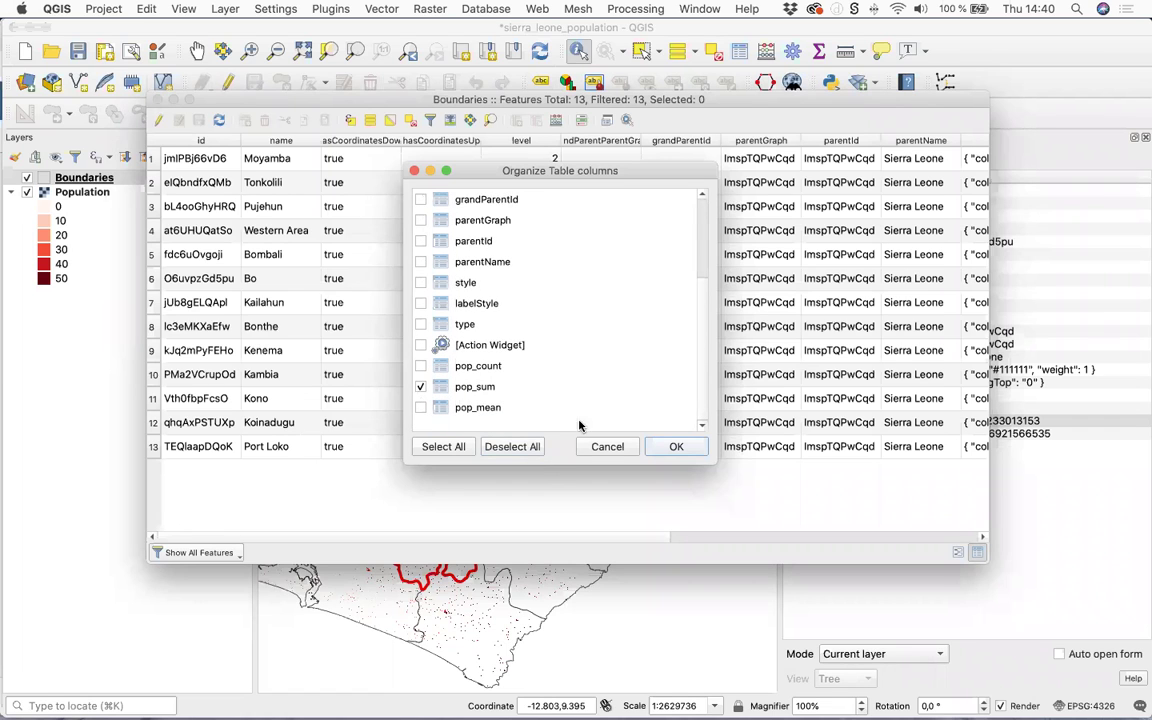